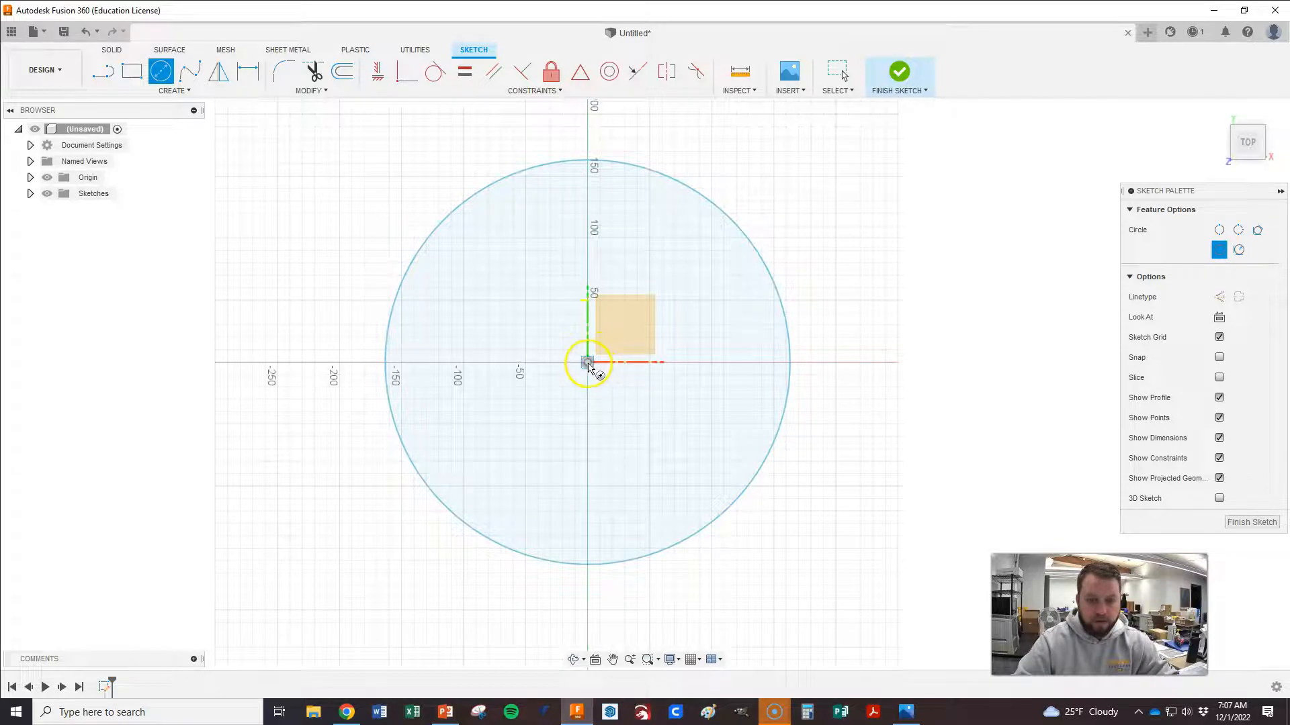
- Sketch a larger second circle, about 477 mm in diameter, centred on the origin, and dimension the inner circle to 200 mm diameter
left_click(588, 364)
left_click(374, 161)
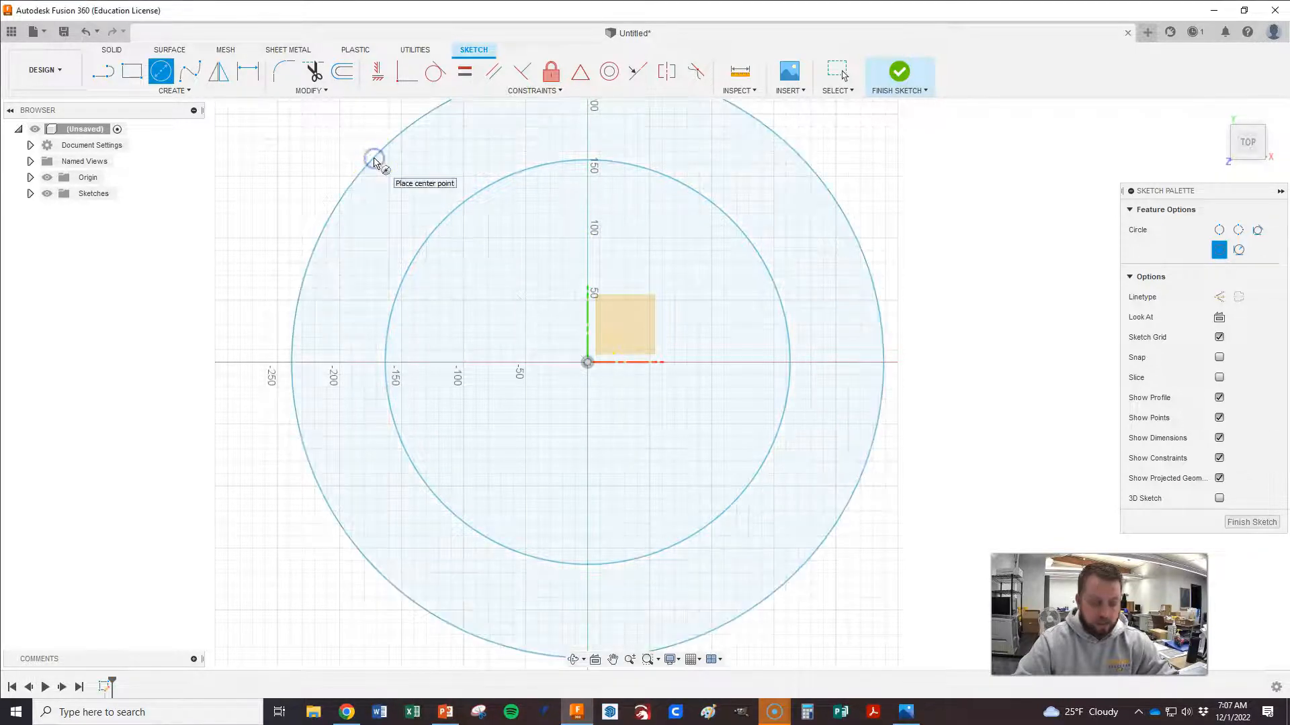
key("d")
left_click(431, 228)
left_click(262, 199)
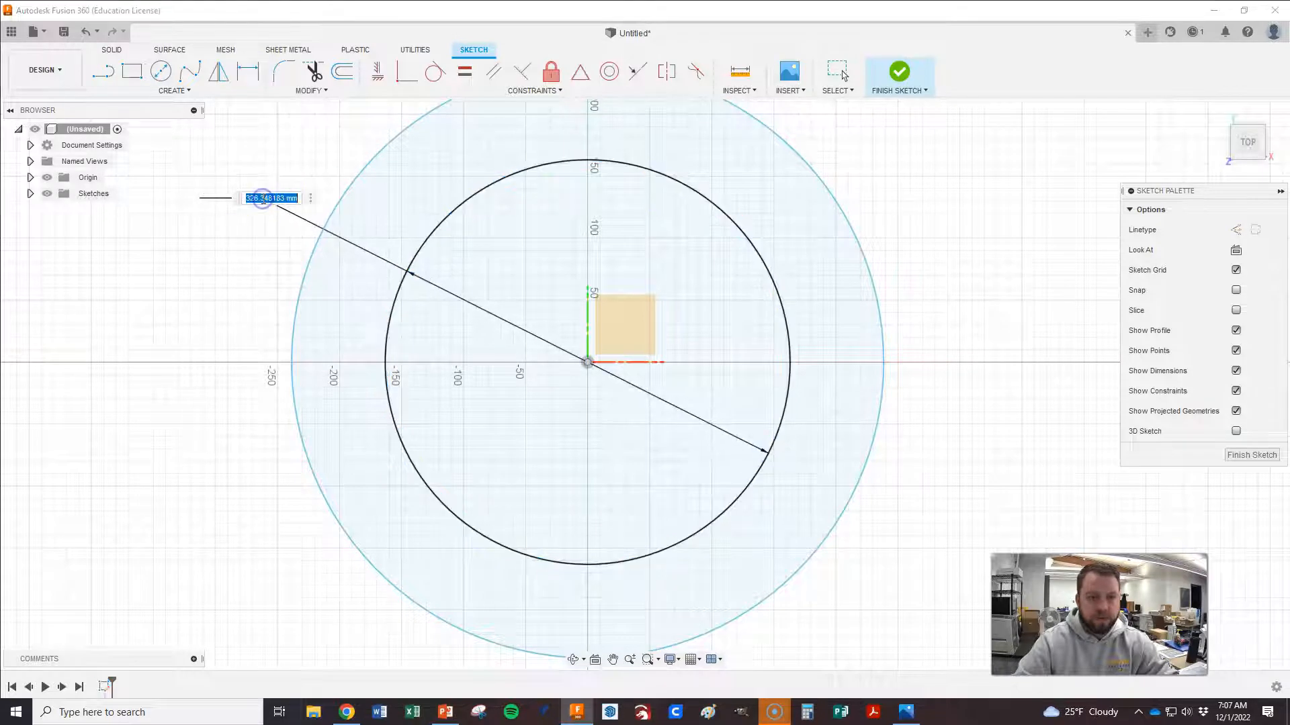
key("Return")
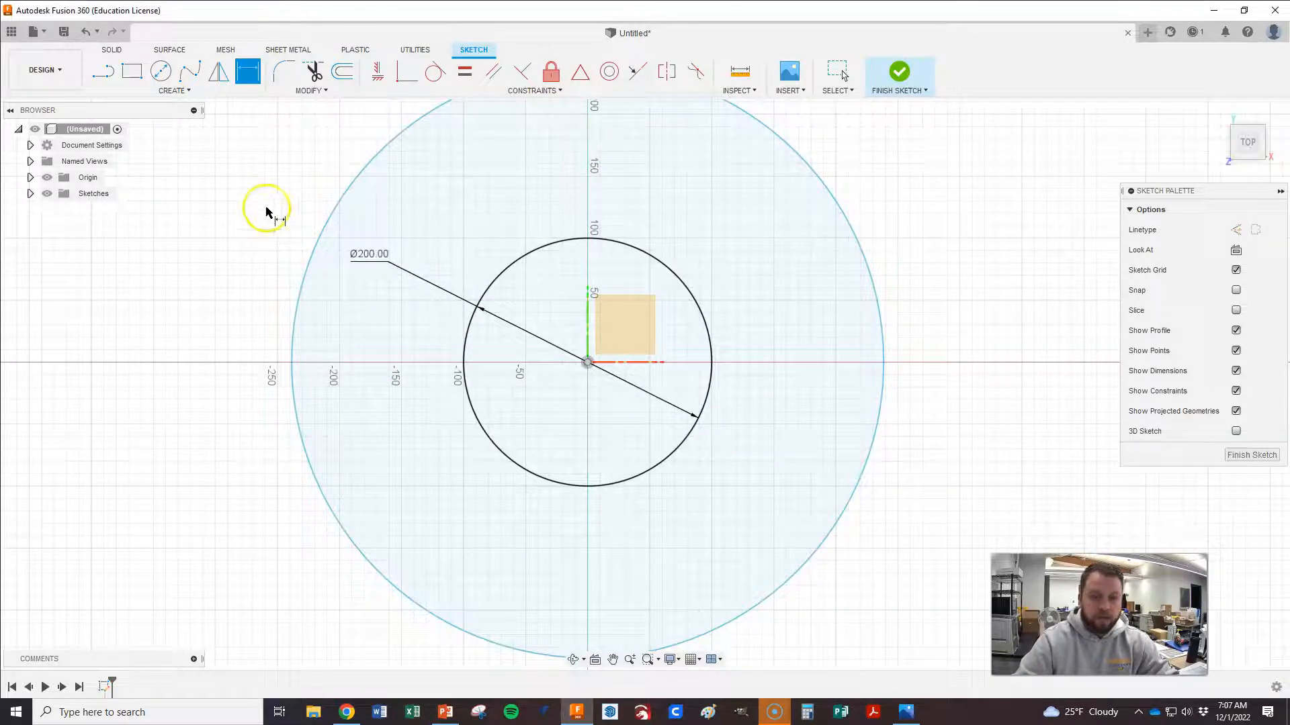
- Dimension the outer circle's diameter to 250 mm
left_click(315, 244)
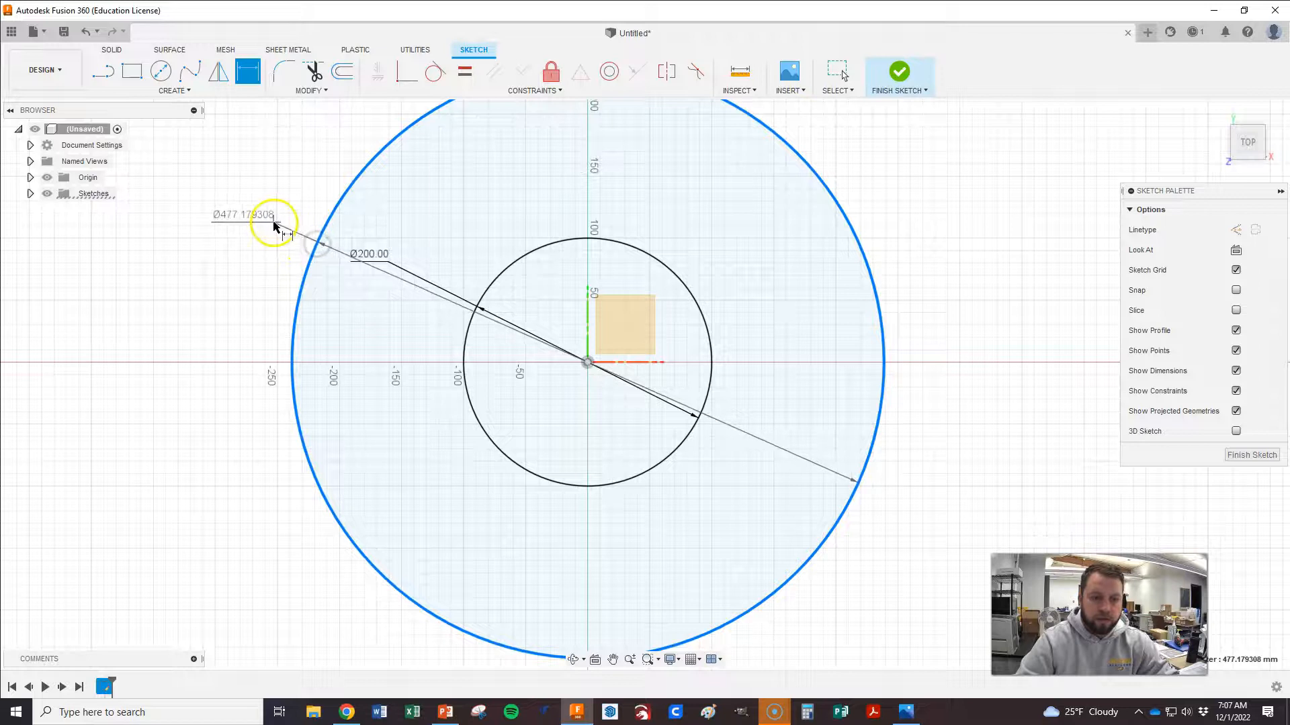
left_click(257, 257)
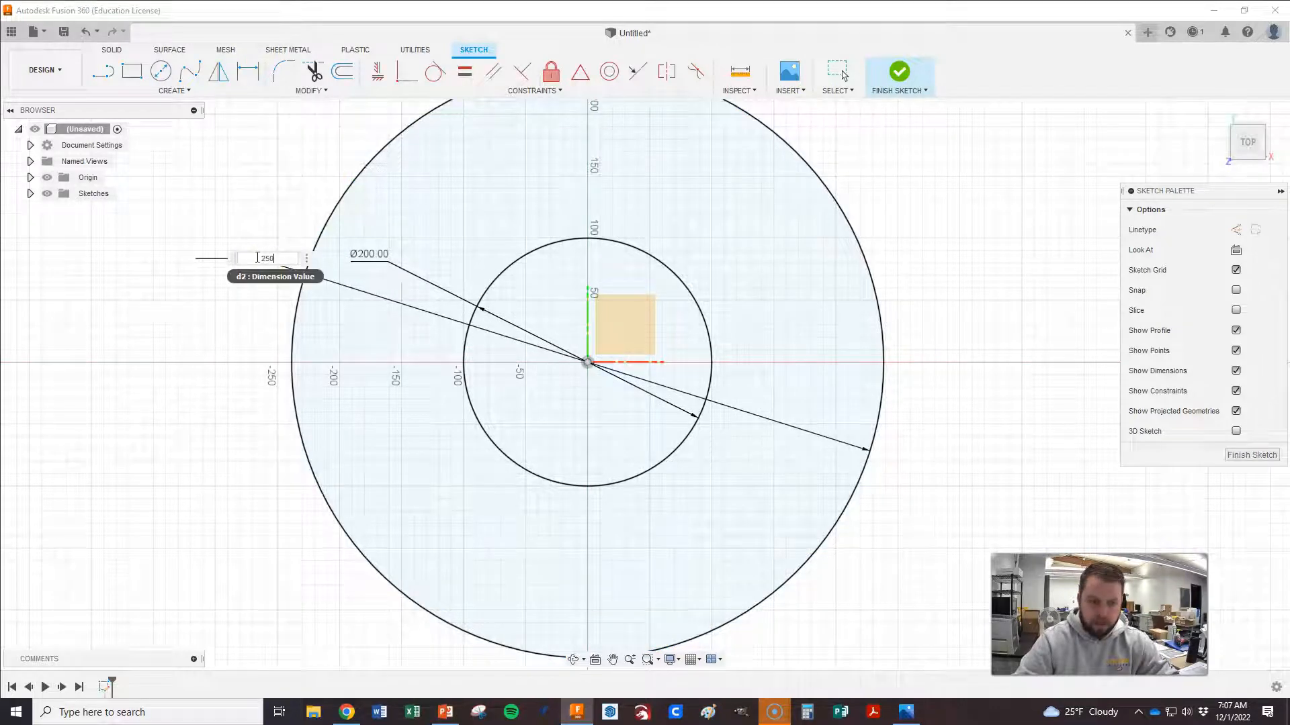
key("Return")
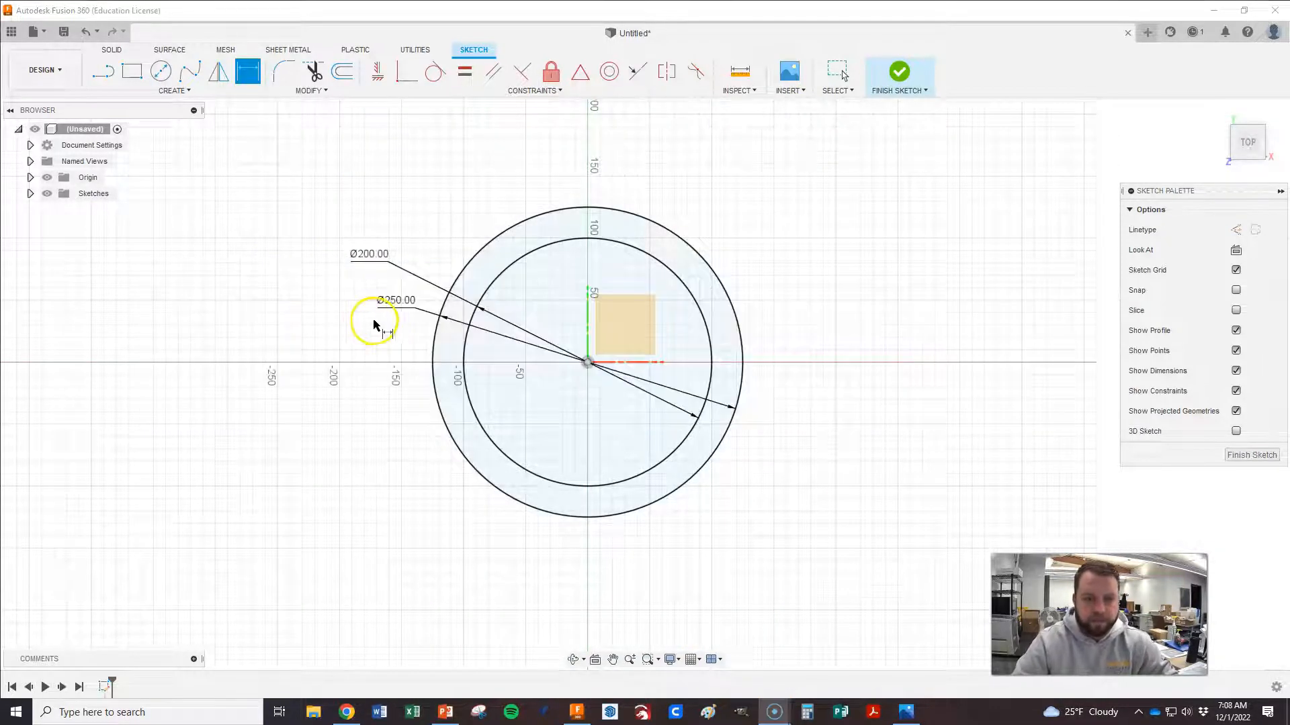
- Check the body height in the Valve Body drawing in Photos, return to Fusion 360, and finish the two-circle sketch
key("alt+Tab")
key("alt+Tab")
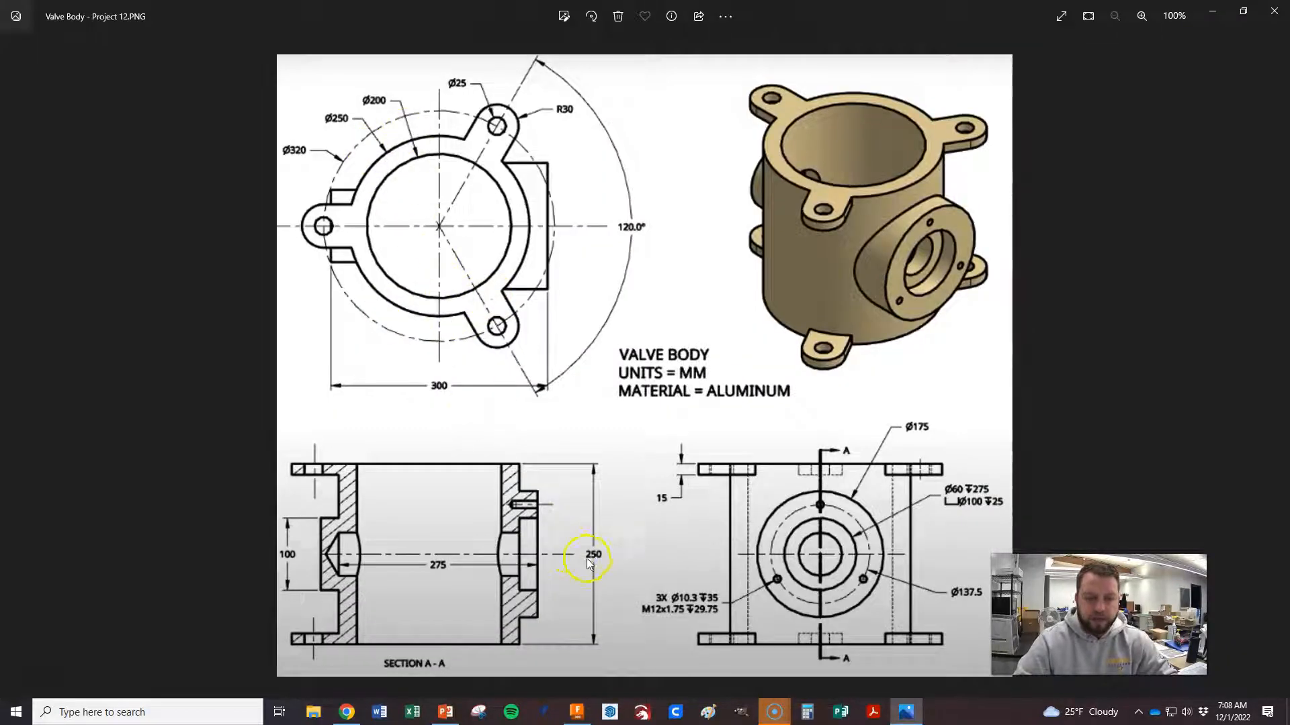
key("alt+Tab")
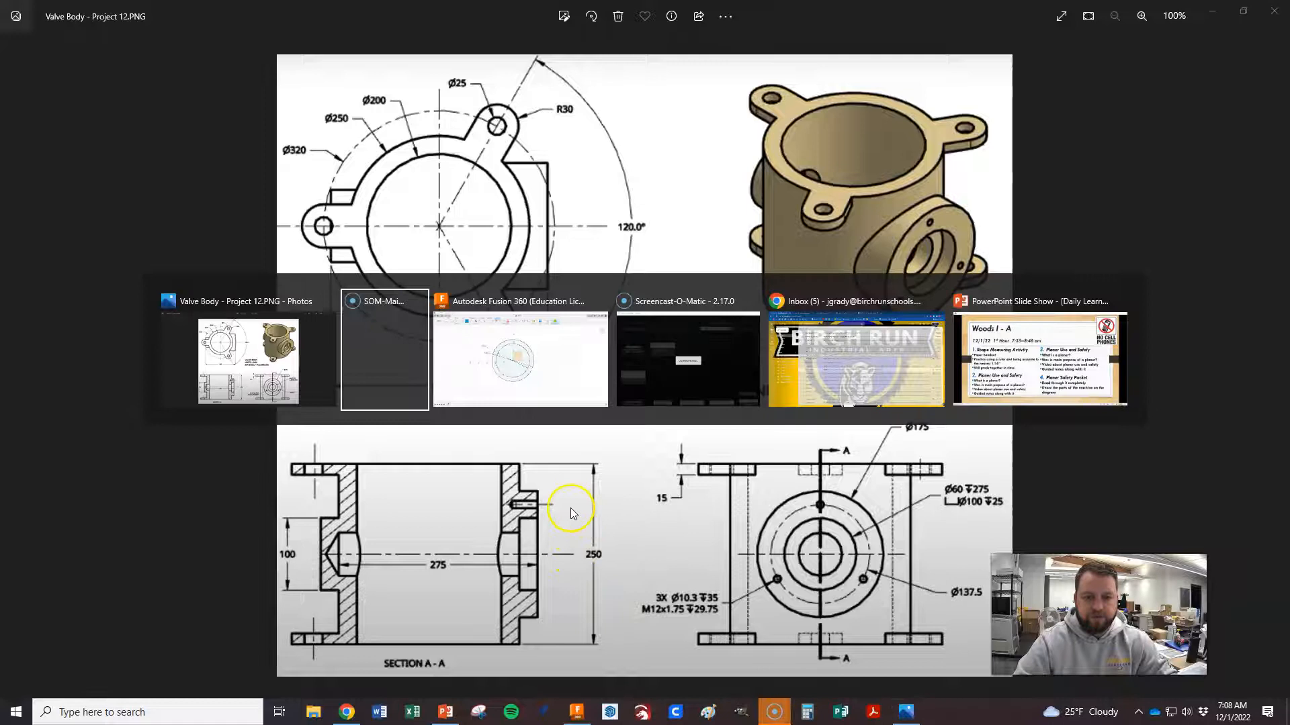
key("alt+Tab")
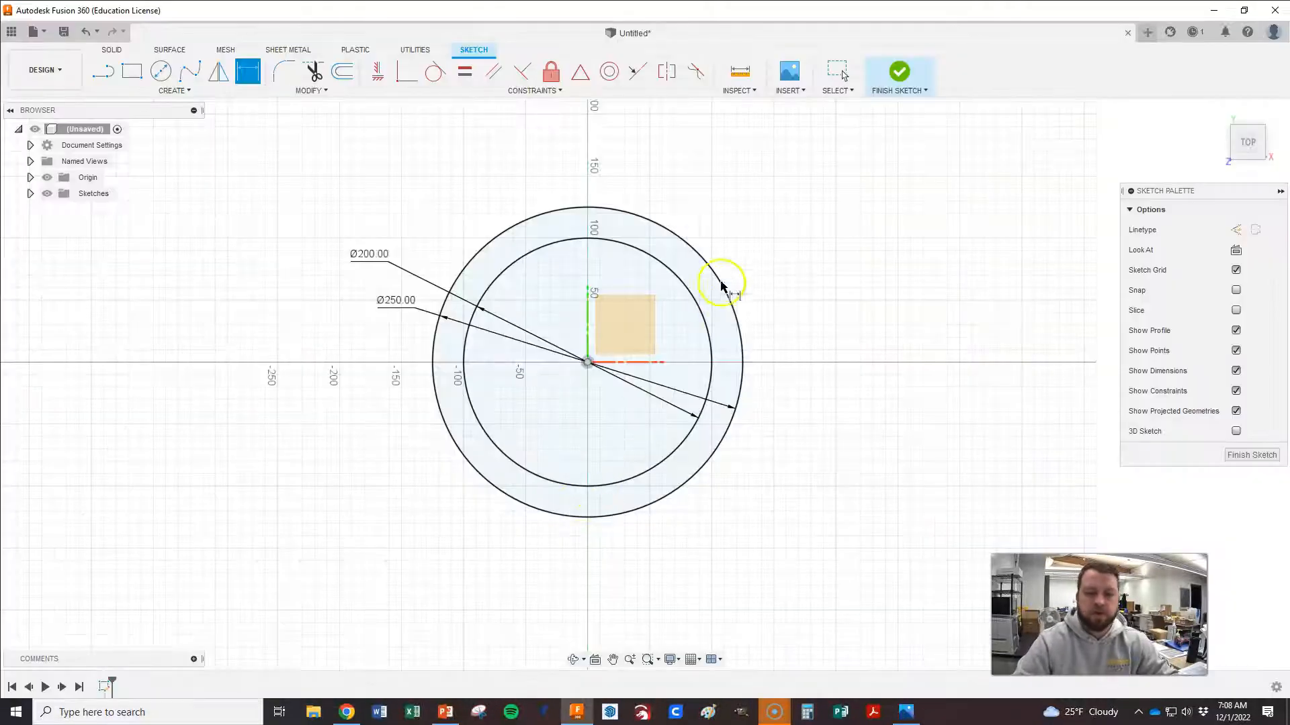
left_click(1252, 456)
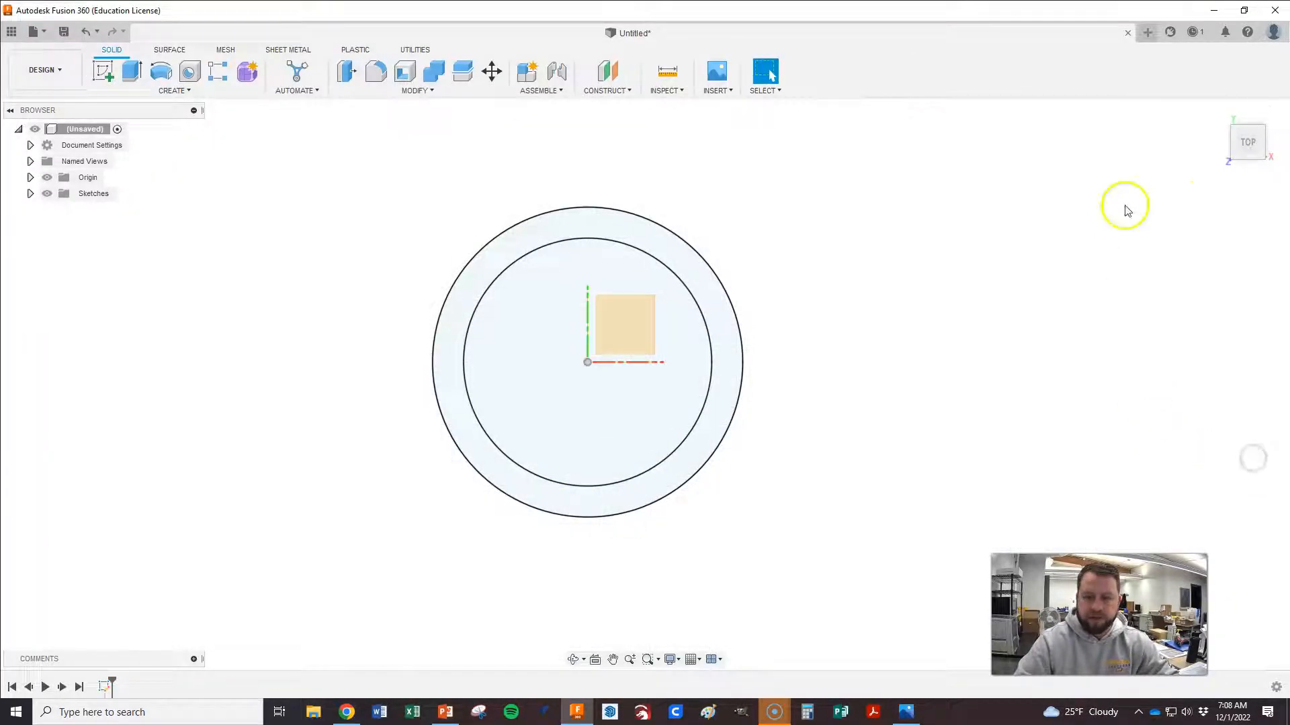
left_click(1218, 114)
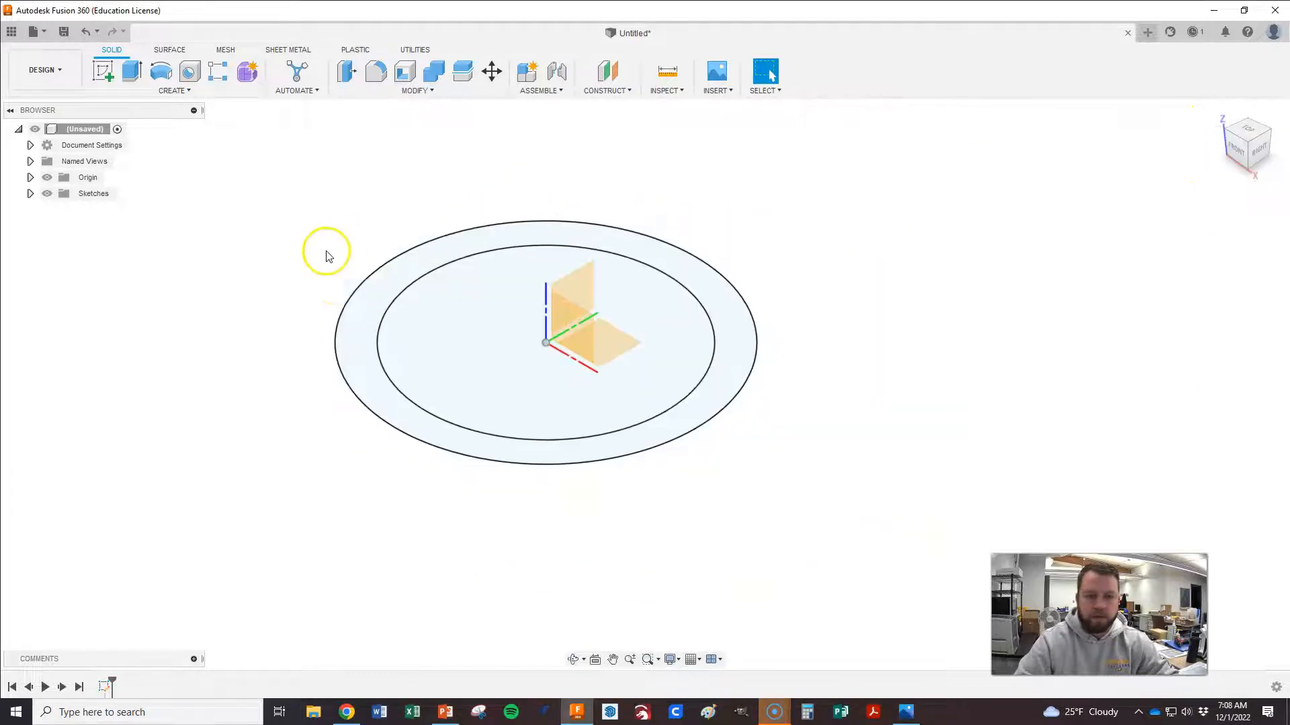
- Extrude the ring between the two circles symmetrically to a whole length of 250 mm as a new body
key("e")
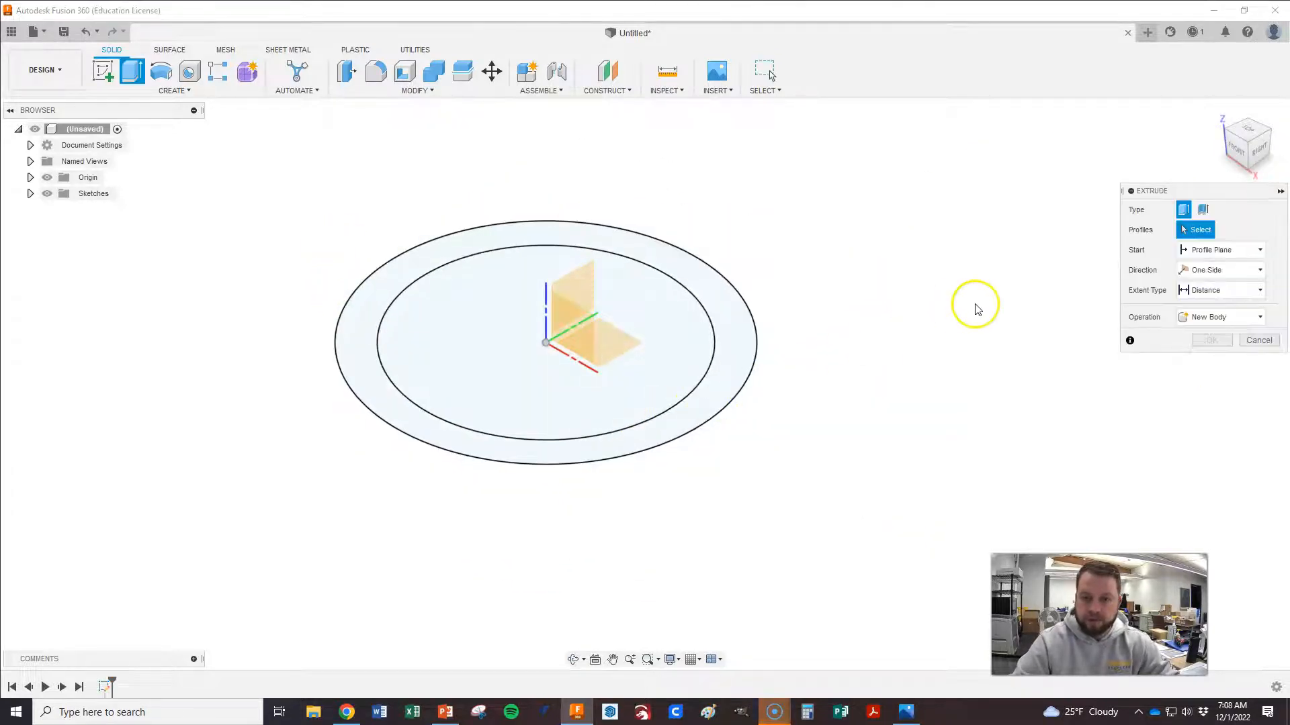
left_click(1233, 271)
left_click(1206, 310)
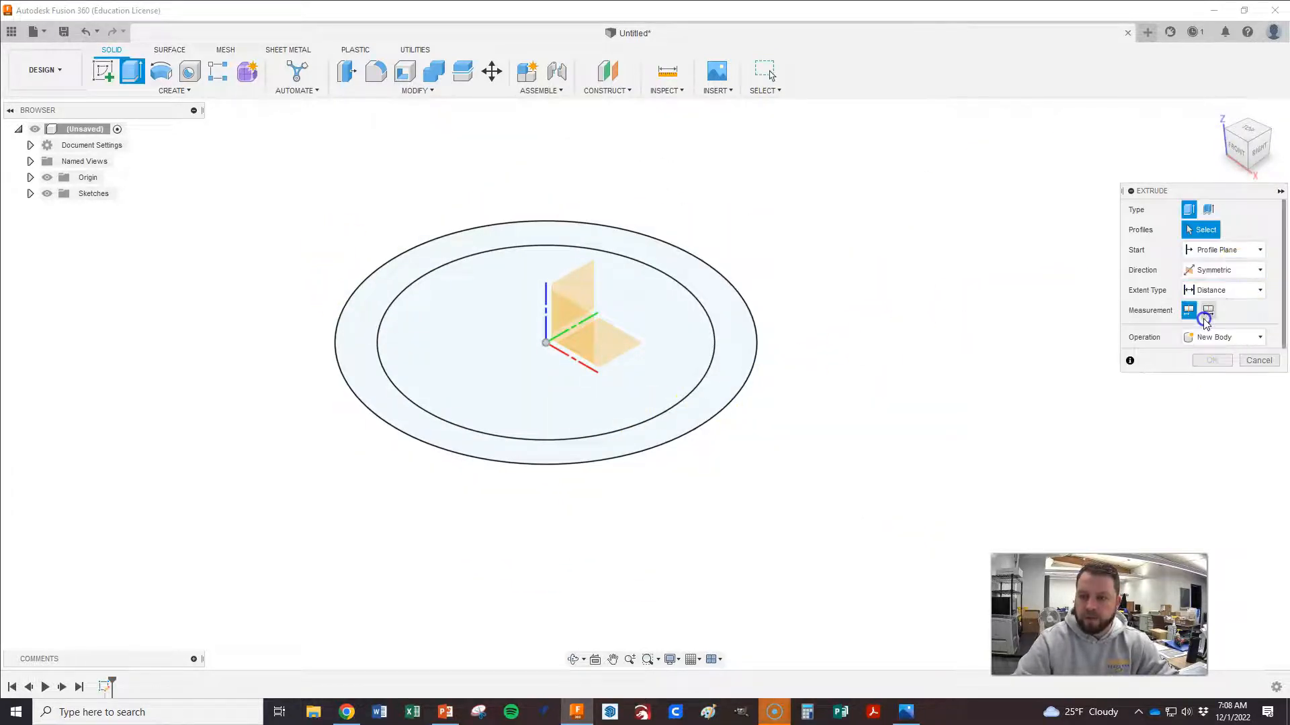
left_click(741, 341)
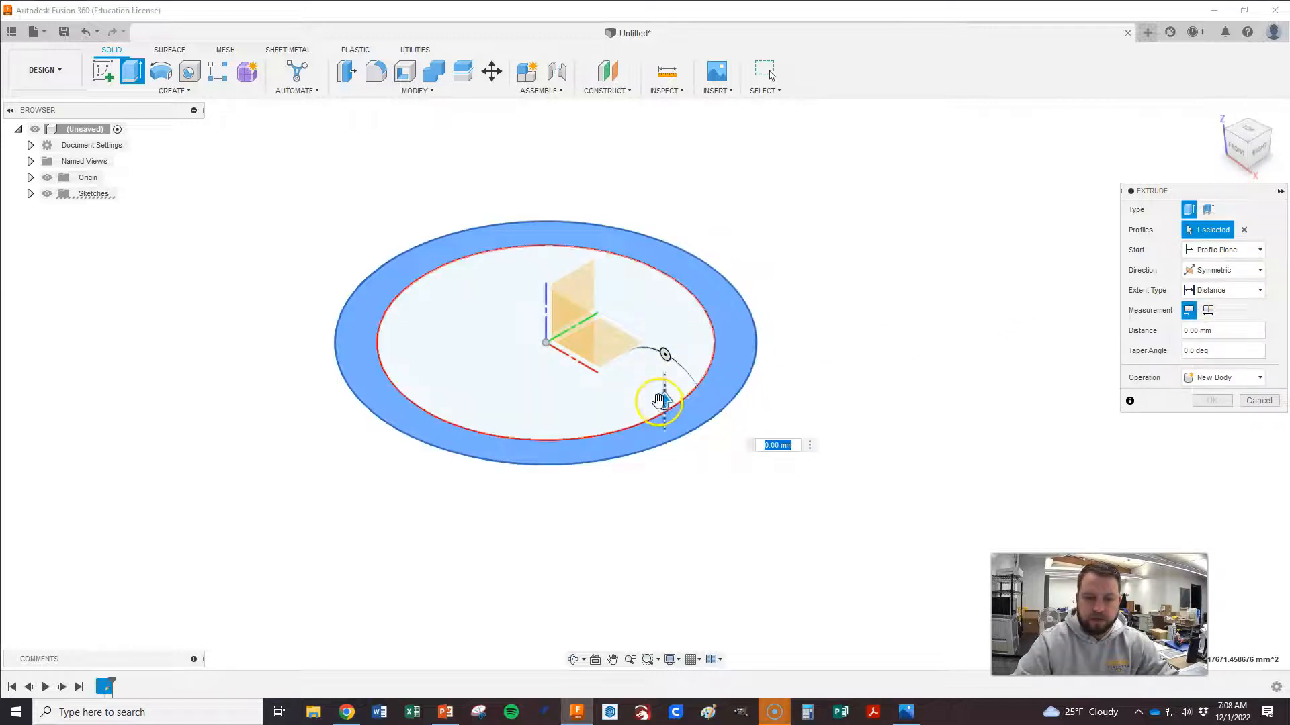
left_click_drag(663, 390, 664, 319)
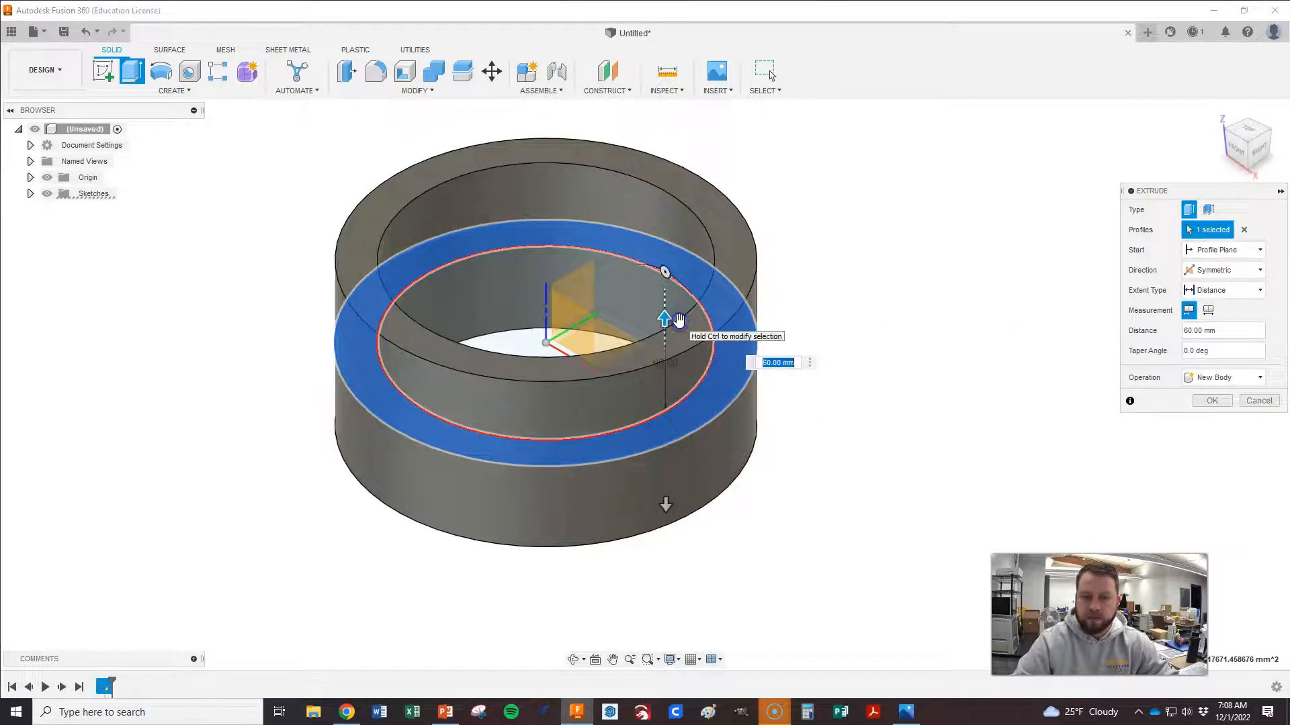
left_click(1208, 311)
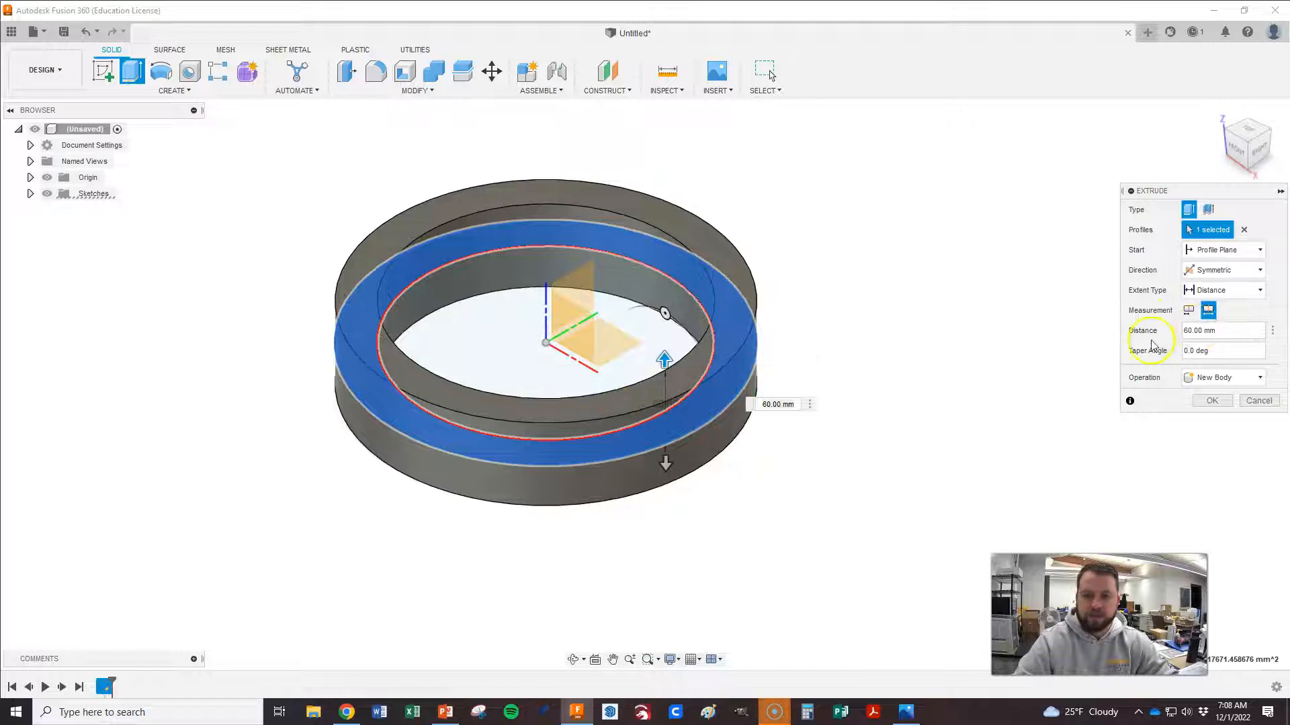
left_click(1192, 331)
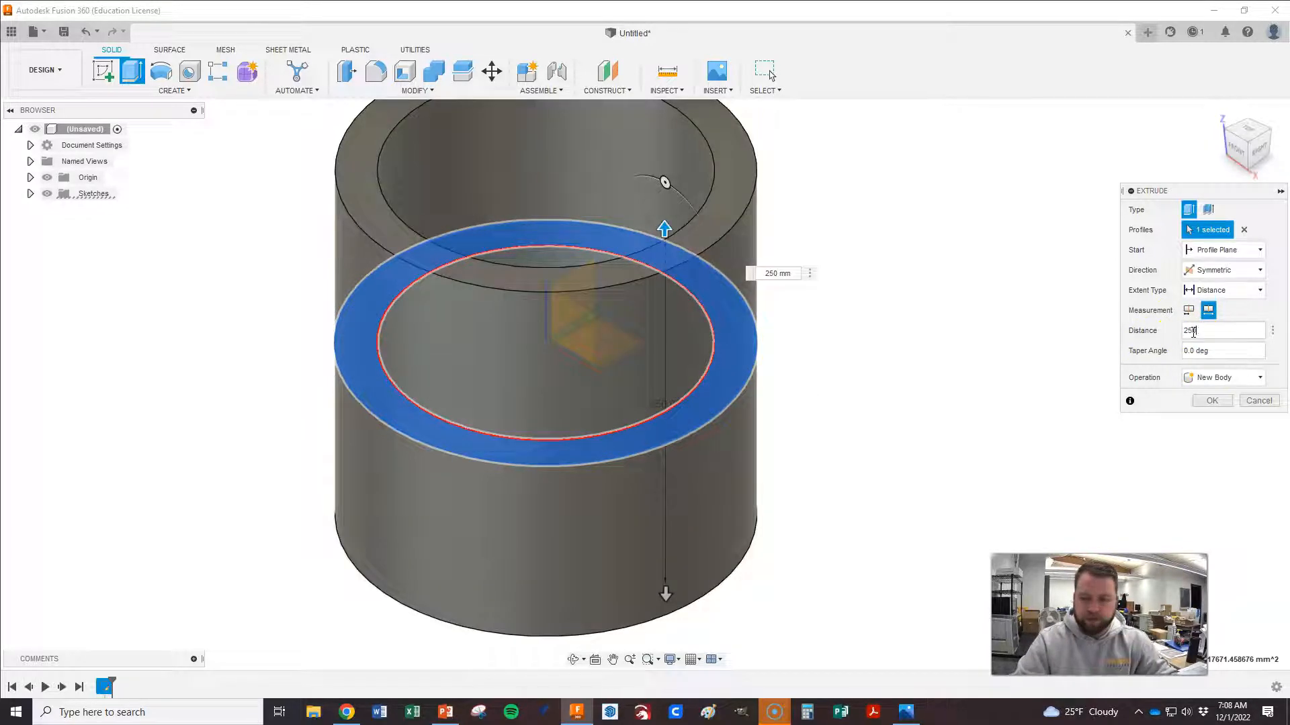
left_click(1211, 402)
scroll(634, 447, "down", 3)
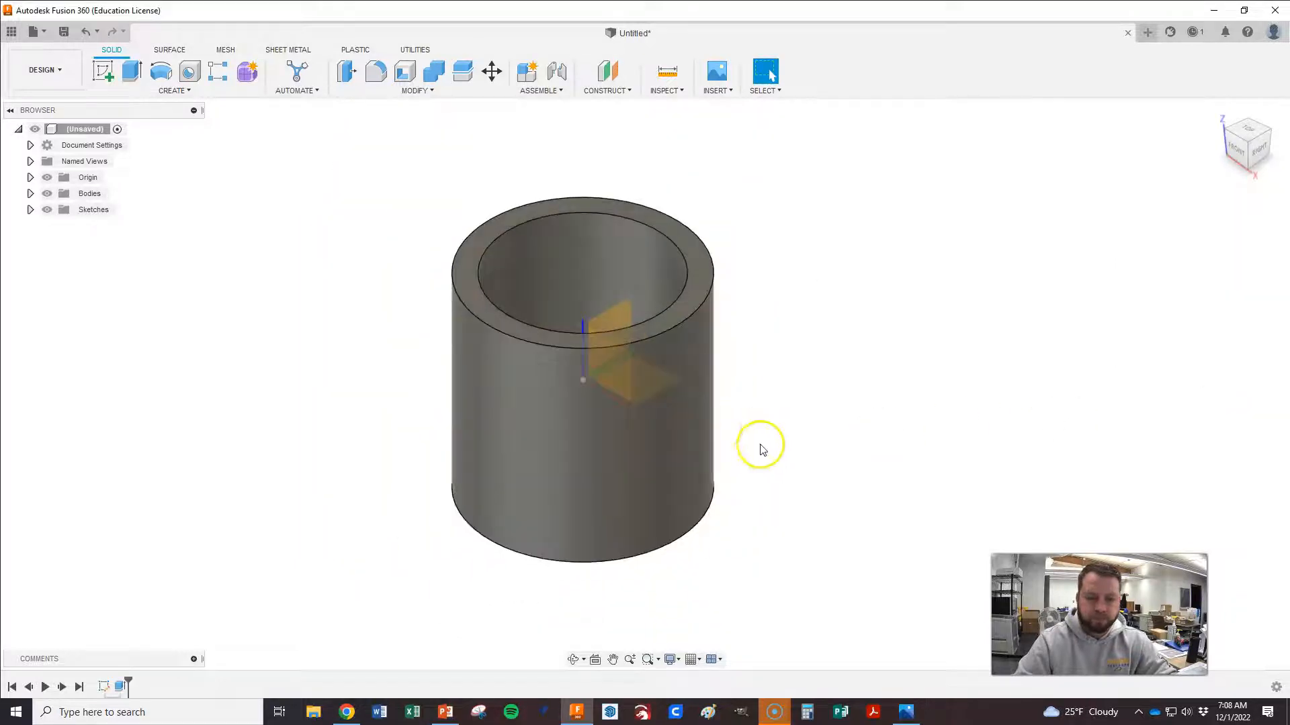
- Check the mounting lug layout in the Valve Body drawing in Photos and create a sketch on the cylinder's top ring face in Fusion 360
key("alt+Tab")
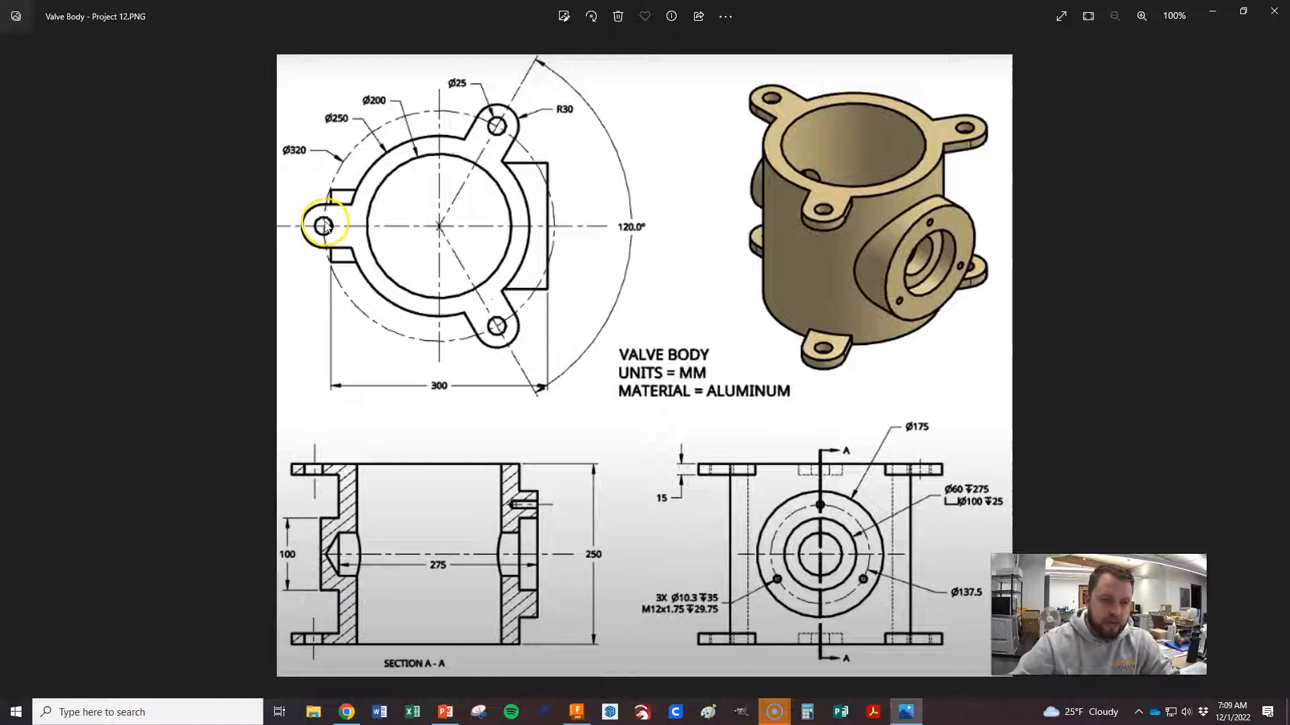
key("alt+Tab")
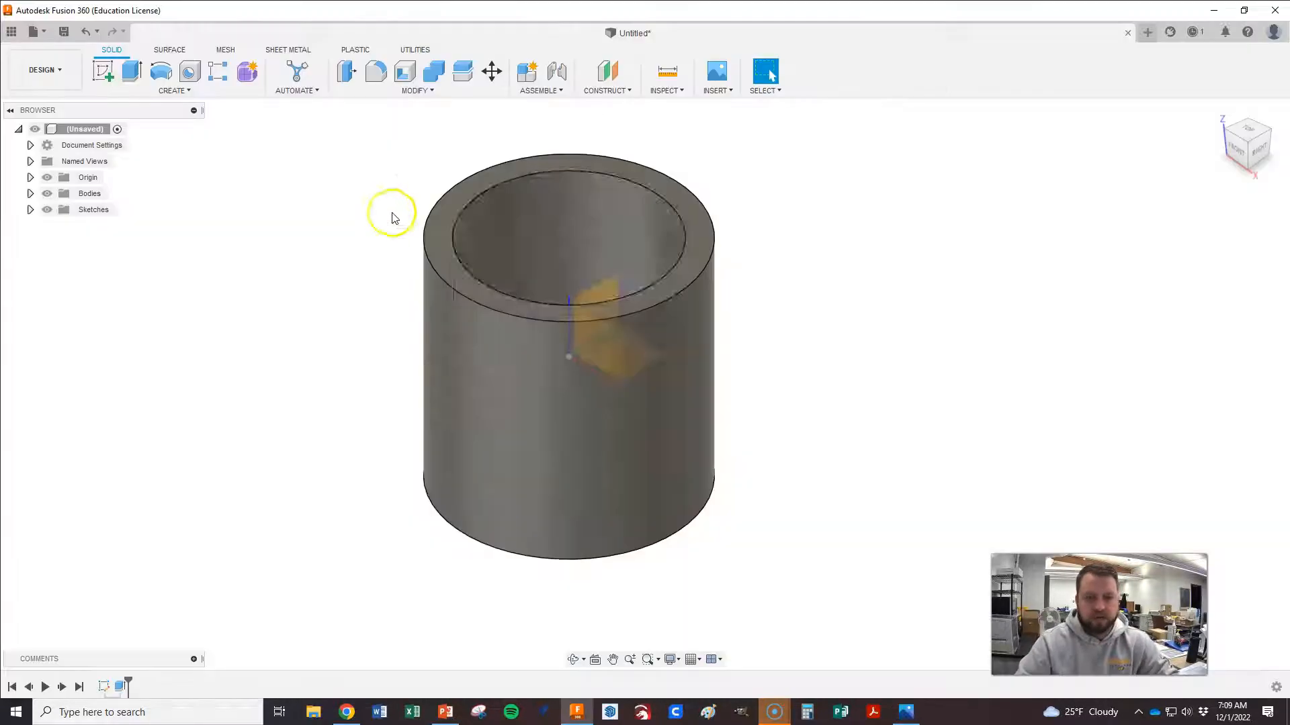
left_click(693, 212)
right_click(694, 215)
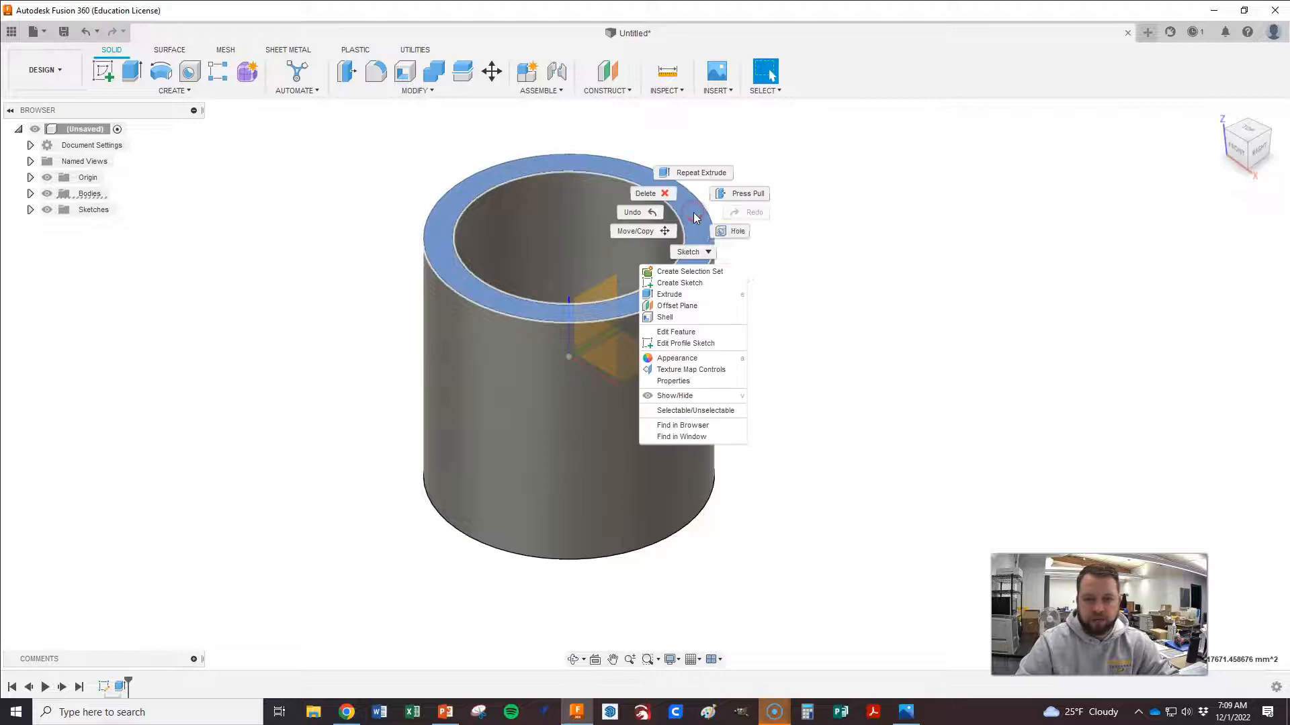
left_click(691, 282)
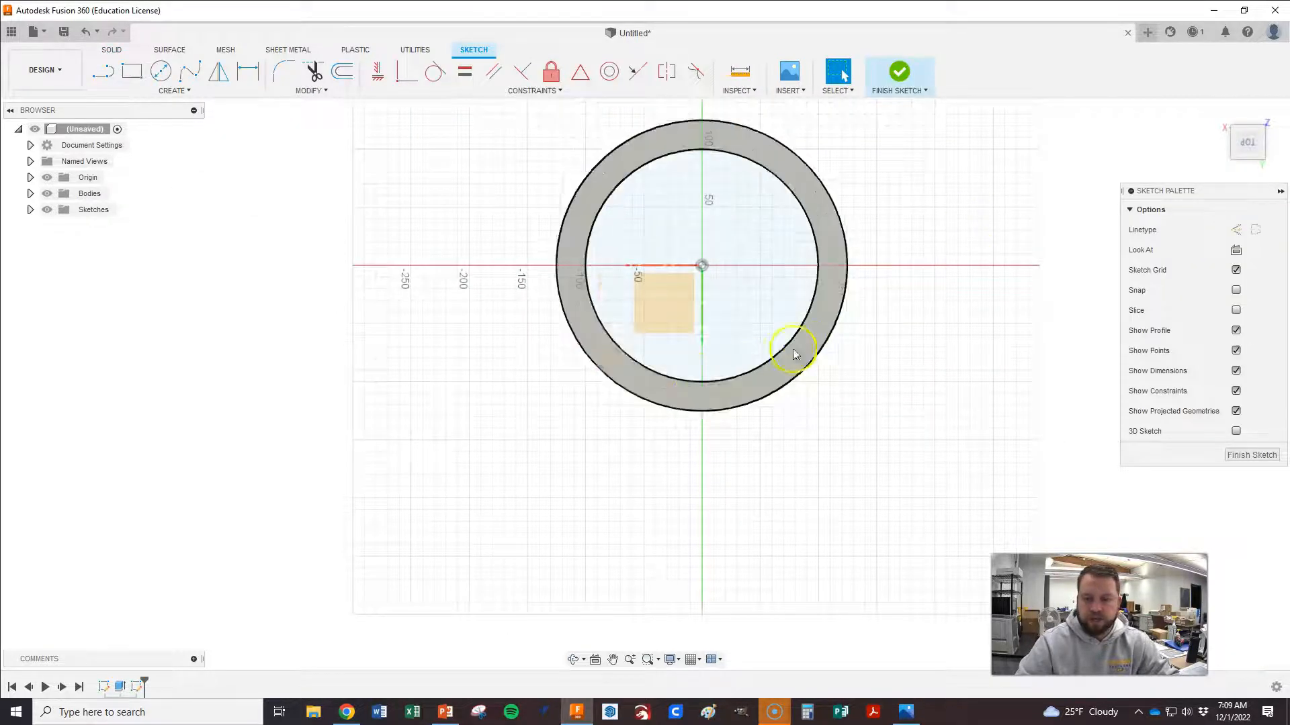
scroll(727, 395, "down", 3)
left_click(1260, 108)
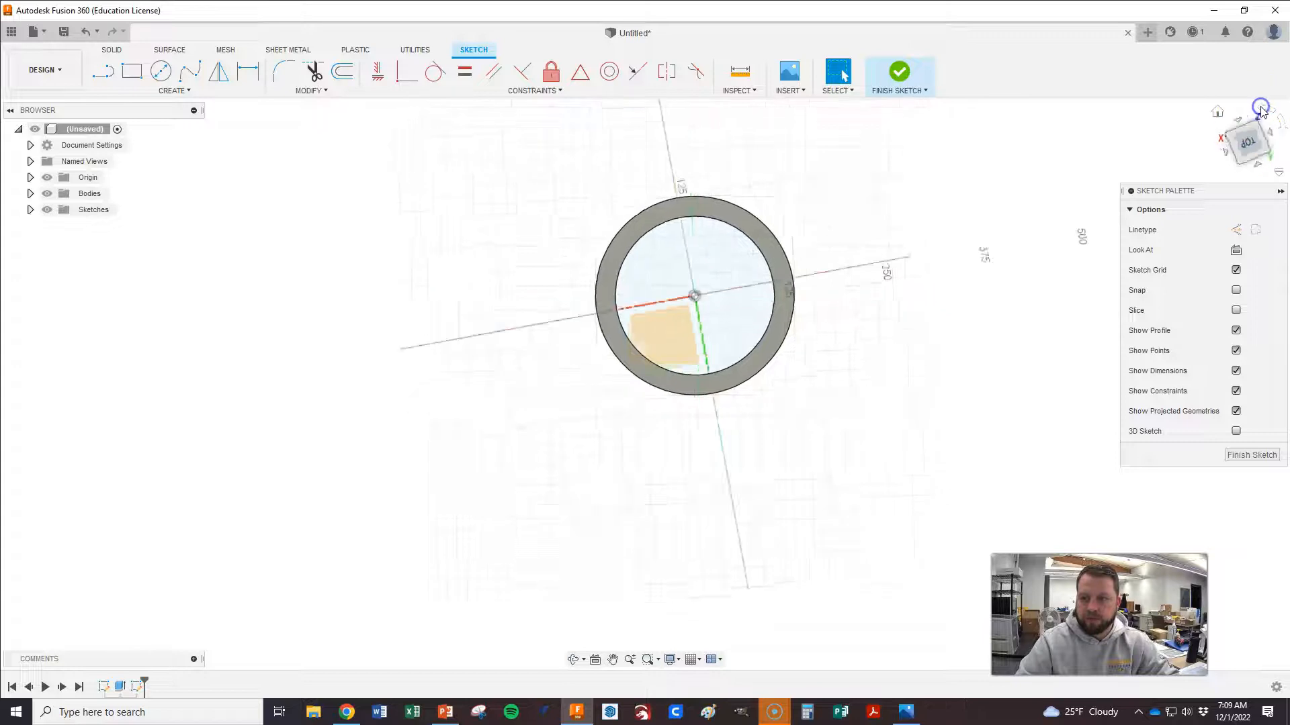
left_click(1260, 107)
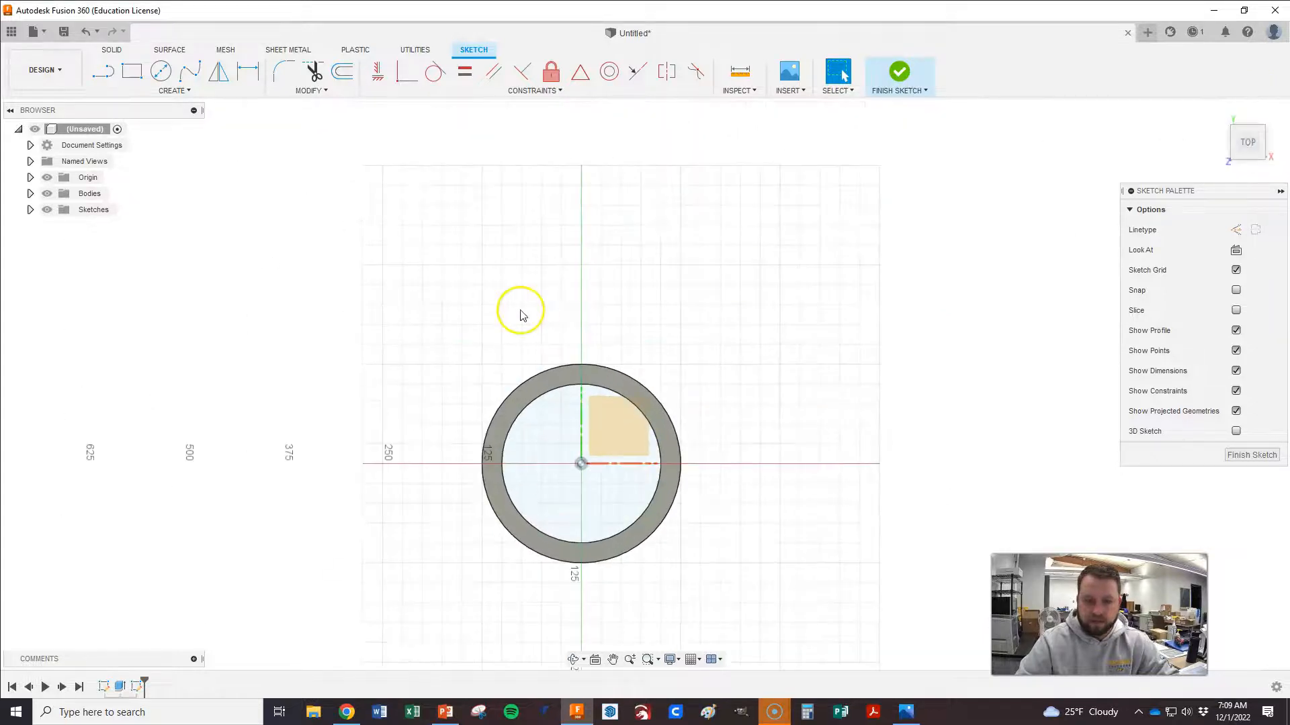
scroll(522, 314, "down", 2)
scroll(551, 502, "up", 3)
scroll(527, 490, "up", 2)
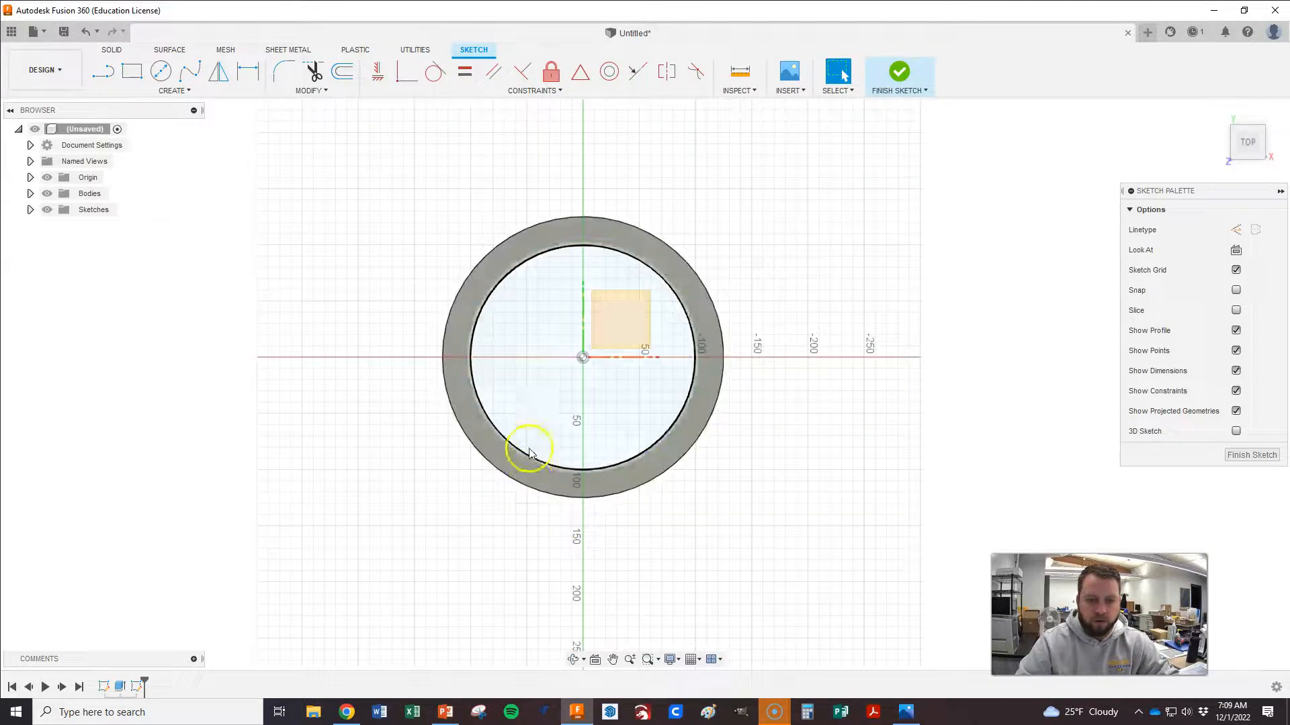
- Sketch a 160 mm horizontal construction line from the origin outward past the left side of the ring
left_click(103, 70)
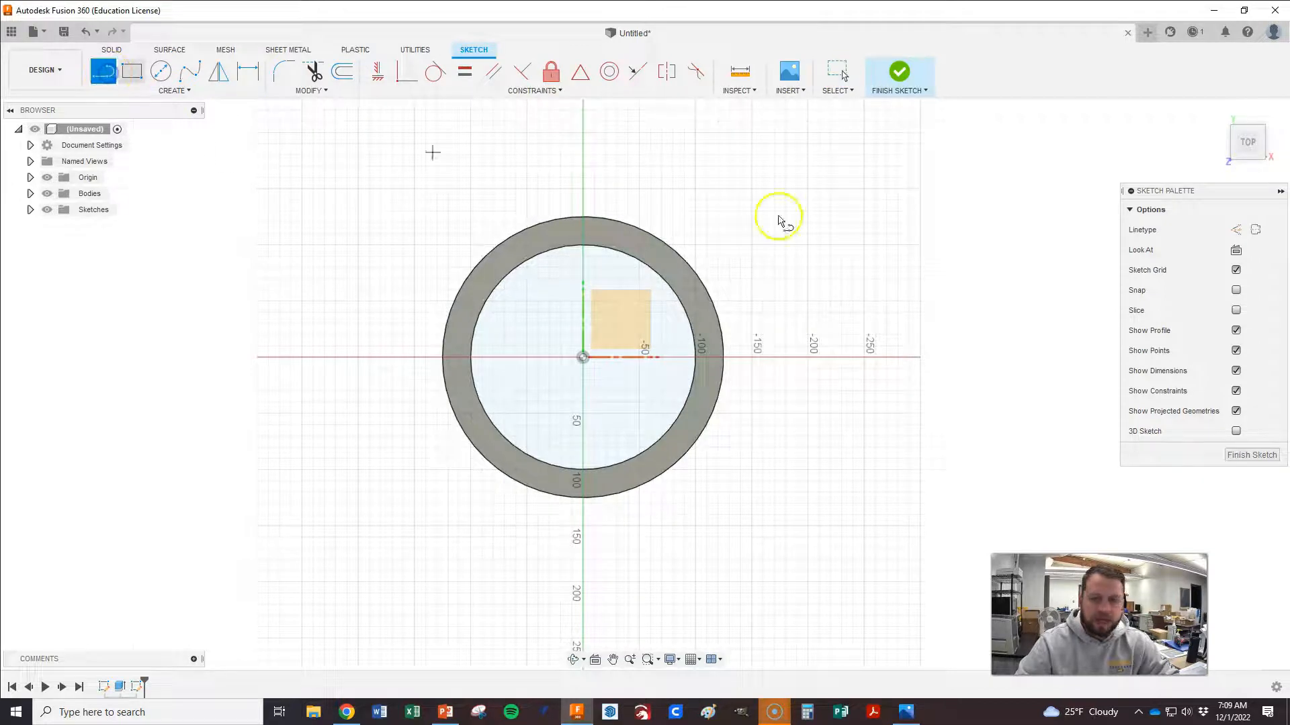
left_click(1236, 230)
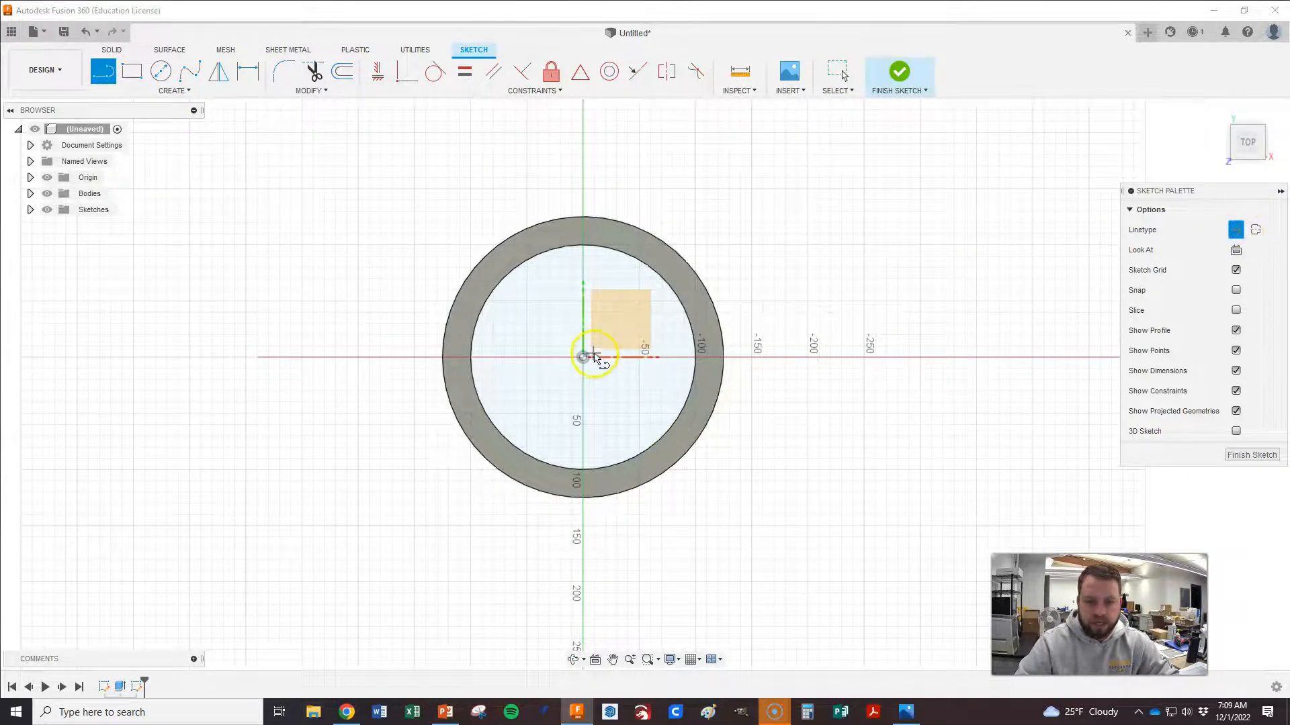
left_click(581, 359)
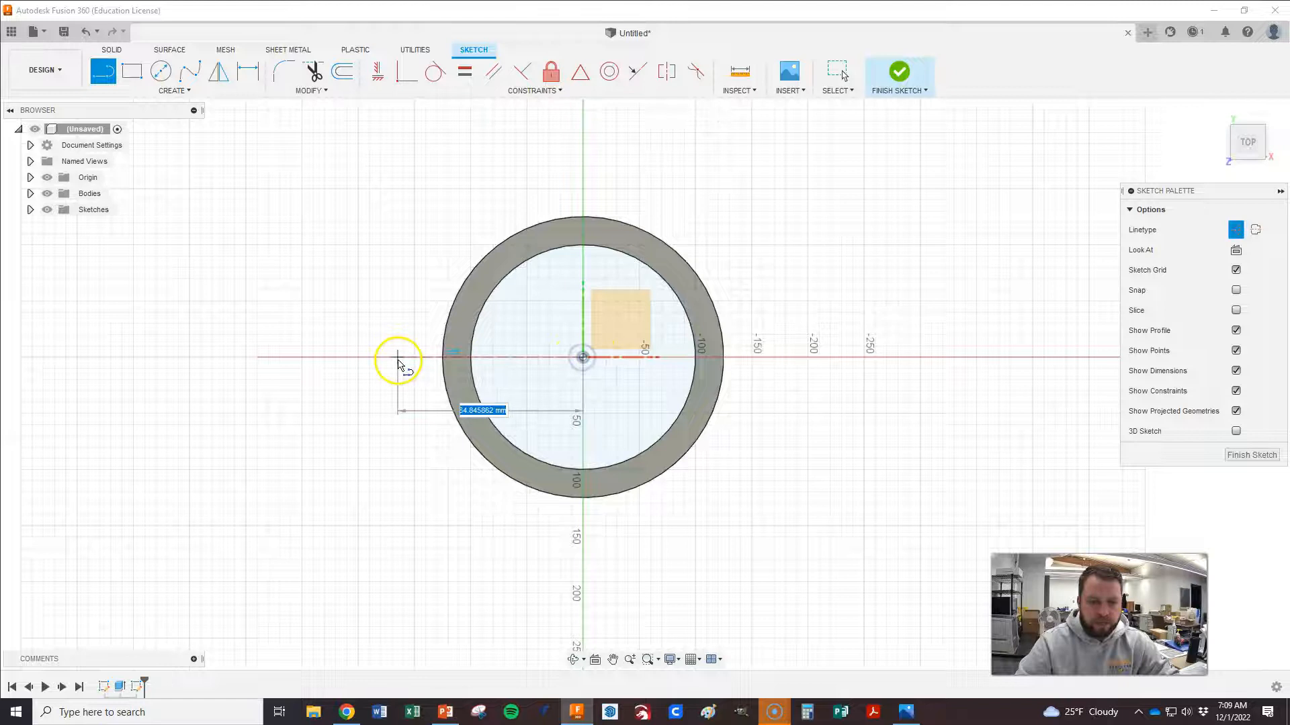
type("160")
key("Return")
key("Escape")
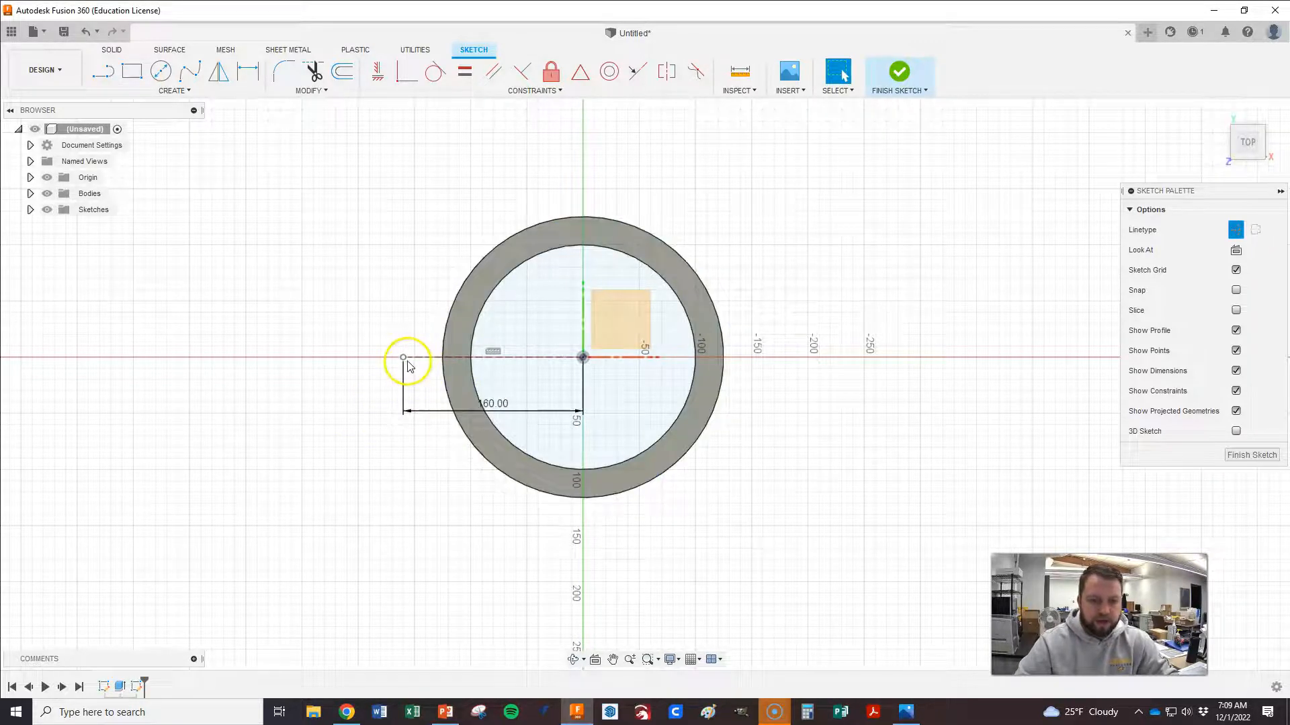
- Check the lug hole size in the Photos drawing and sketch a 25 mm diameter non-construction circle at the construction line's outer end in Fusion 360
key("alt+Tab")
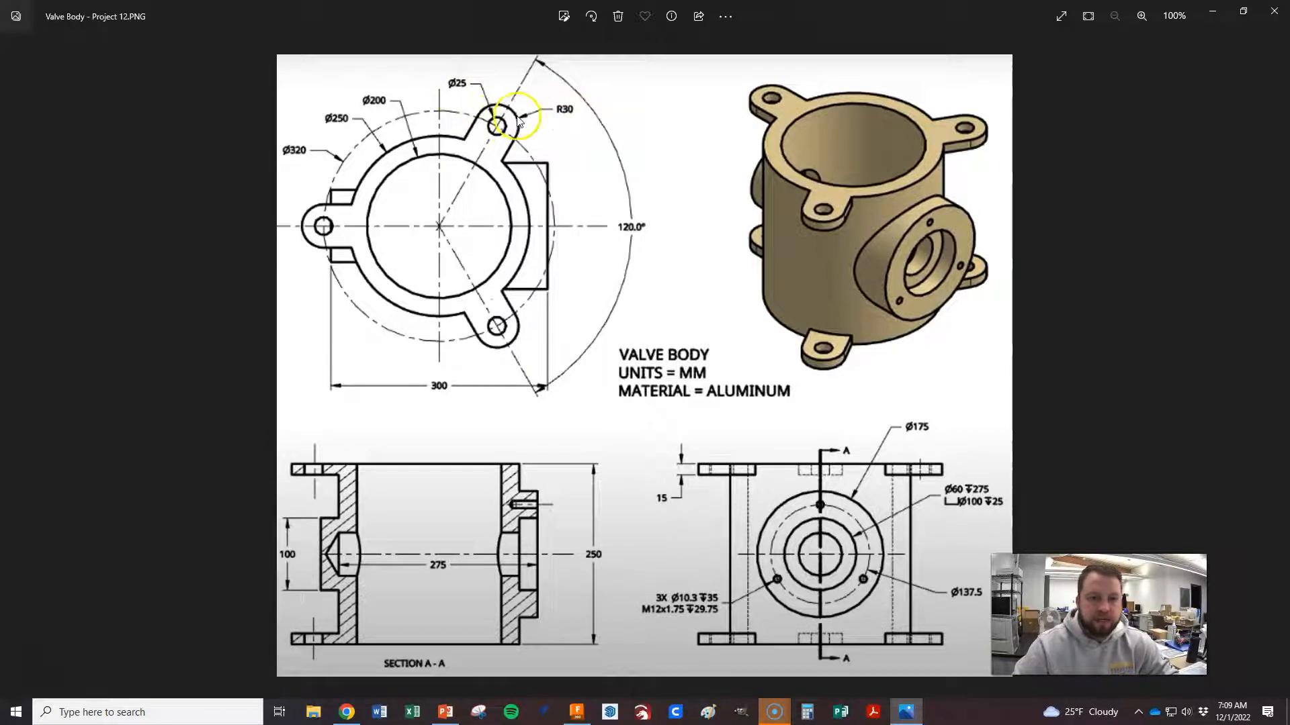
key("alt+Tab")
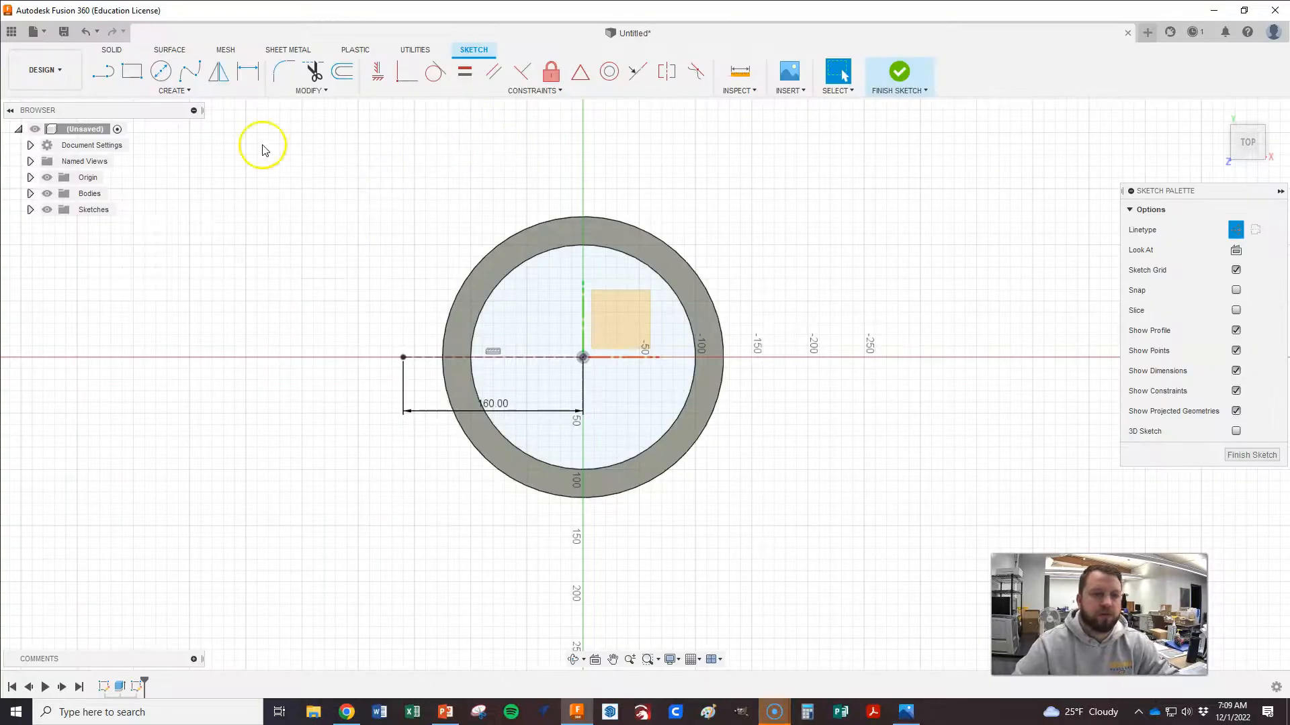
left_click(162, 72)
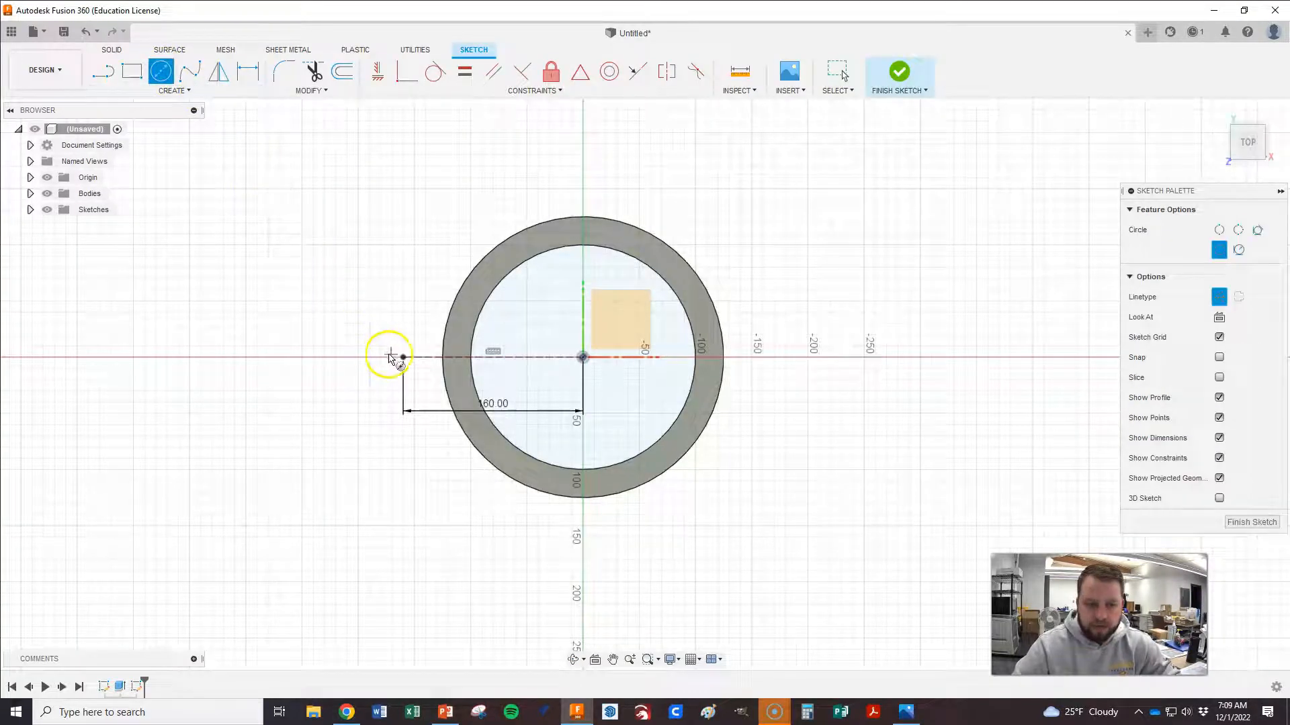
left_click(1219, 297)
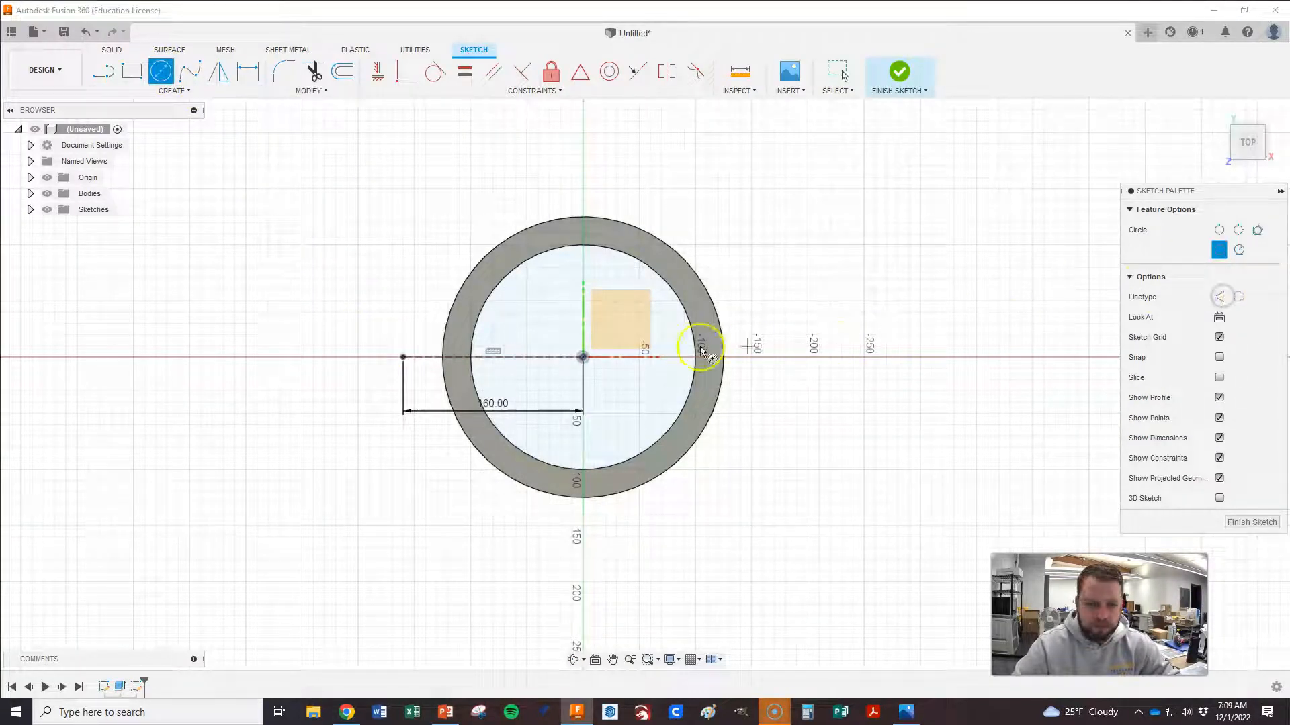
left_click(403, 358)
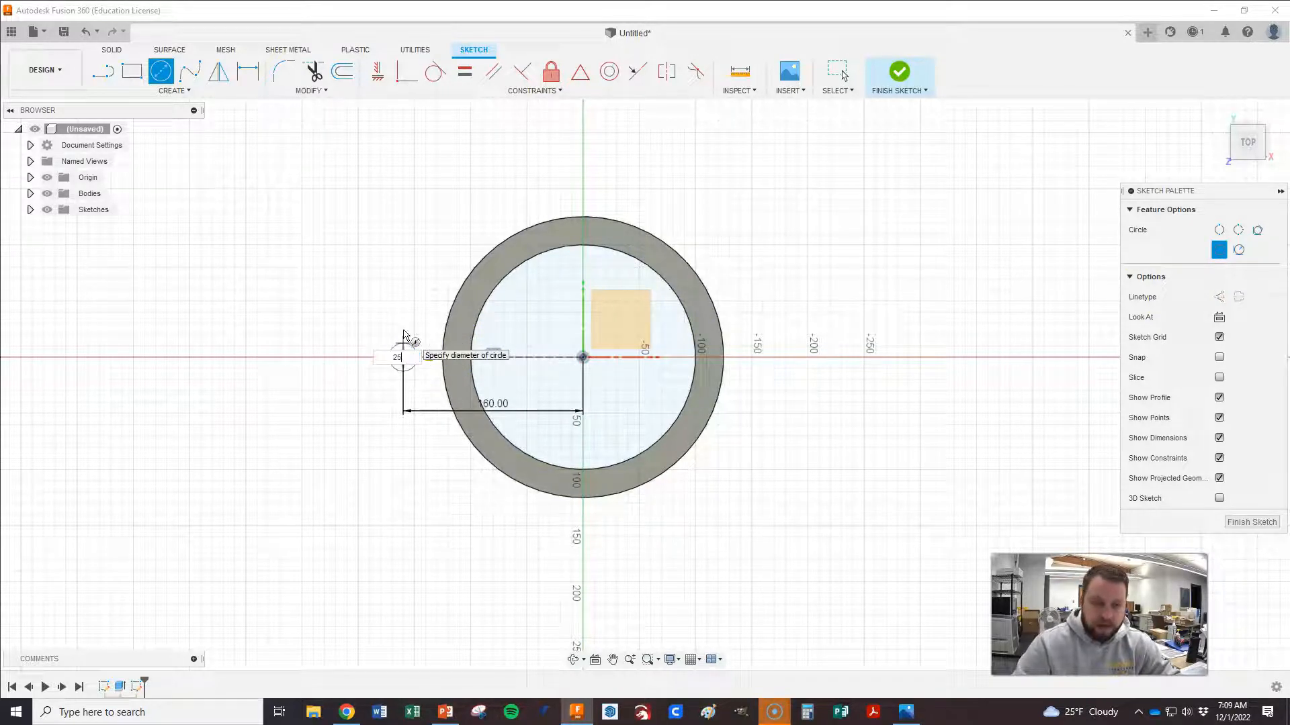
key("Return")
key("Escape")
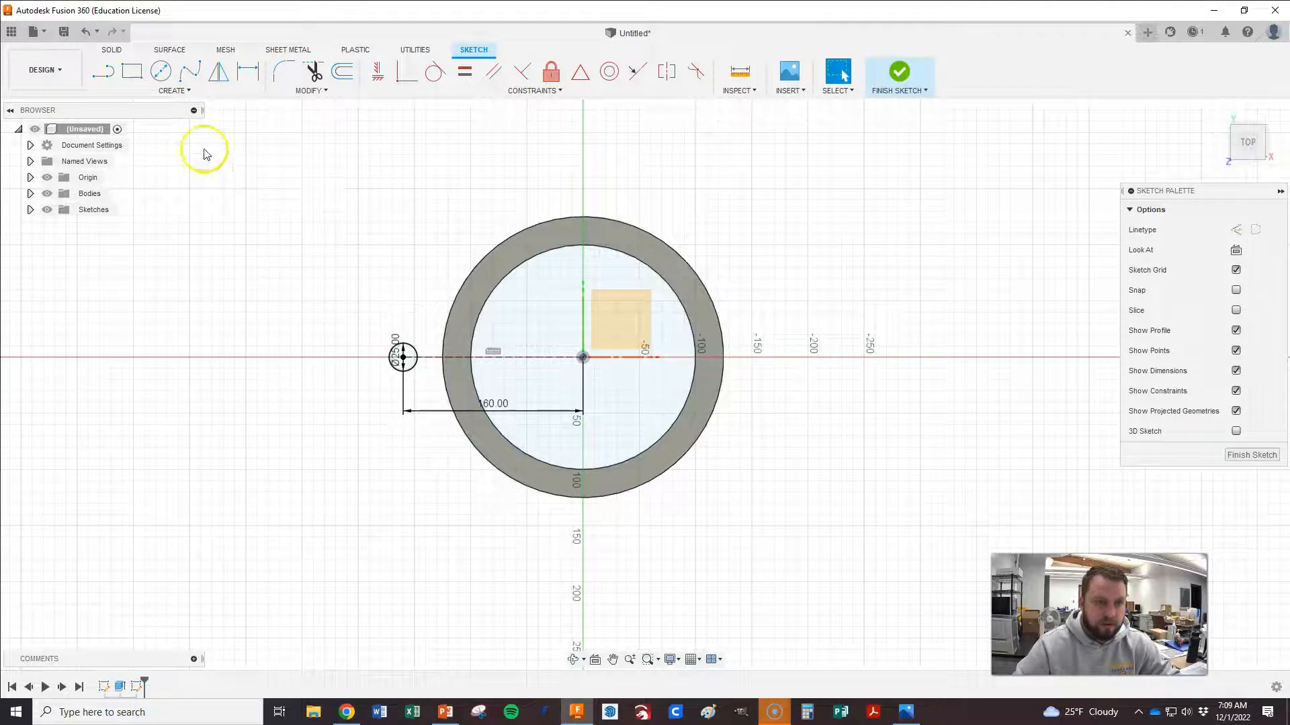
- Sketch a center point arc of about 32 mm radius around the lug hole's center, forming a semicircle on the side away from the cylinder
left_click(173, 90)
mouse_move(136, 149)
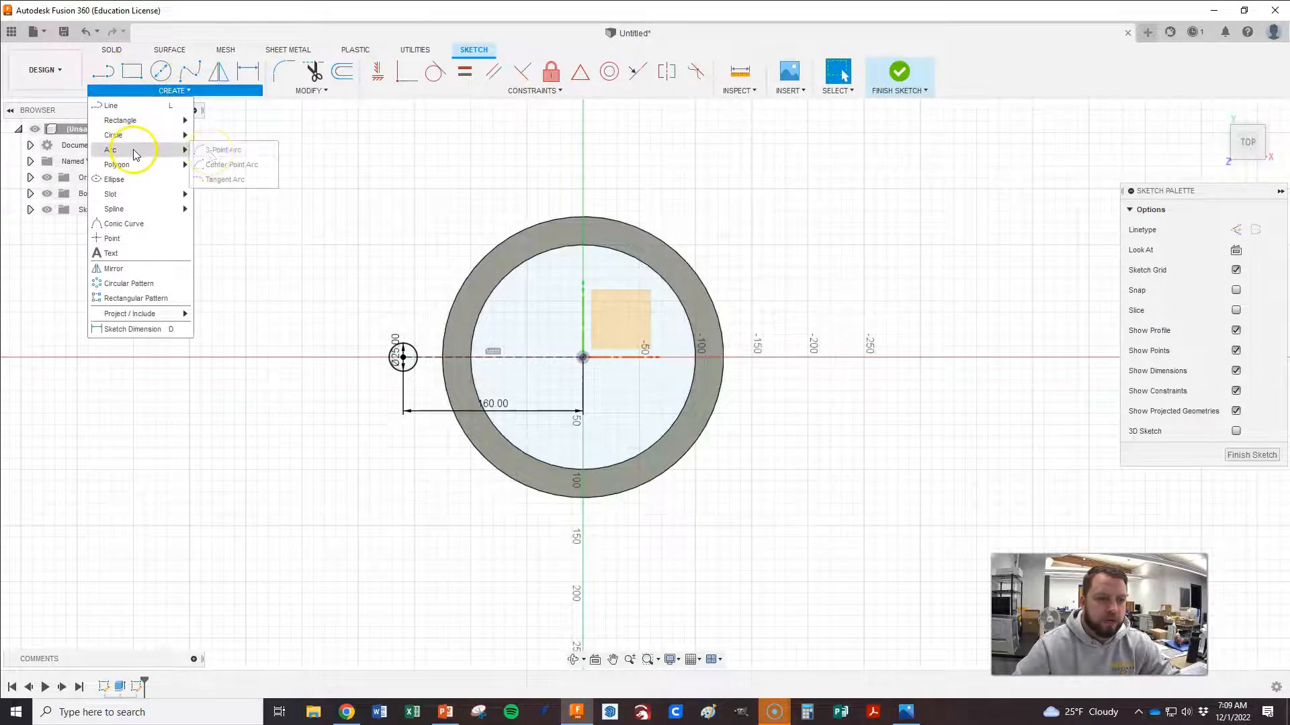
left_click(227, 165)
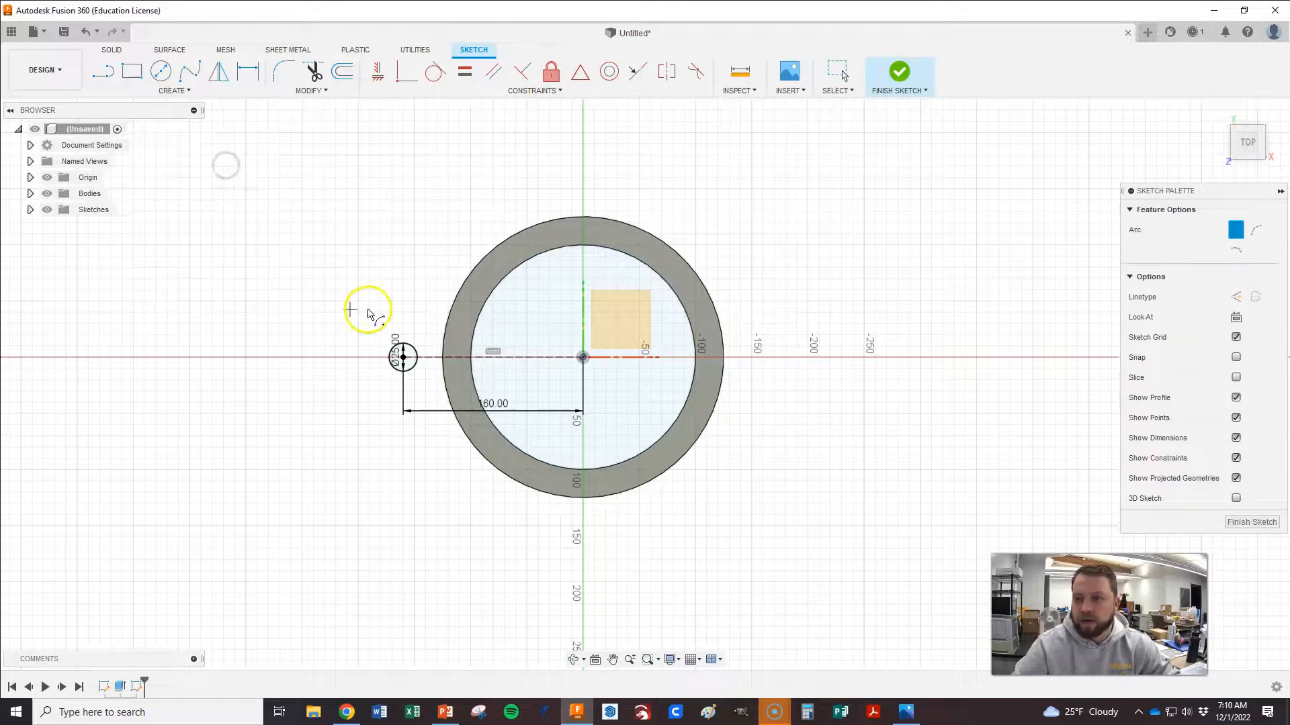
left_click(404, 358)
left_click_drag(404, 393, 404, 301)
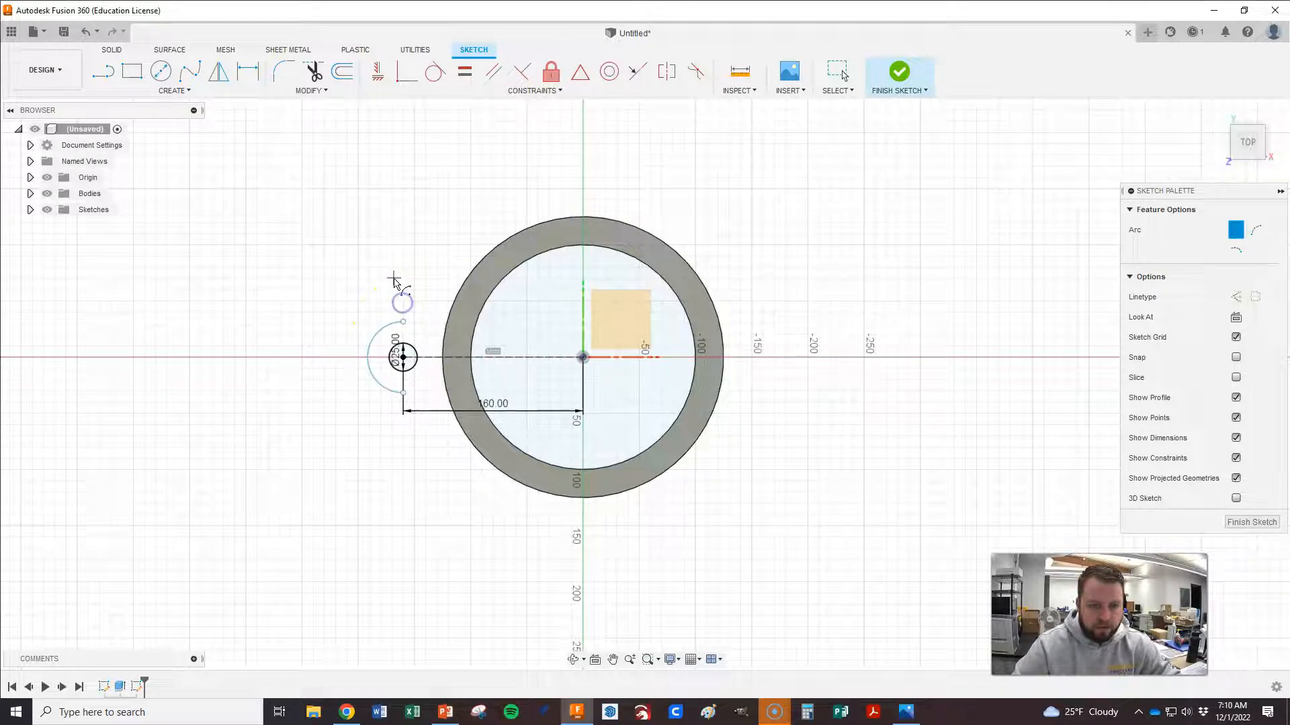
- Check the lug radius in the Valve Body drawing in Photos and dimension the arc's radius to 30 mm in Fusion 360
key("d")
left_click(378, 332)
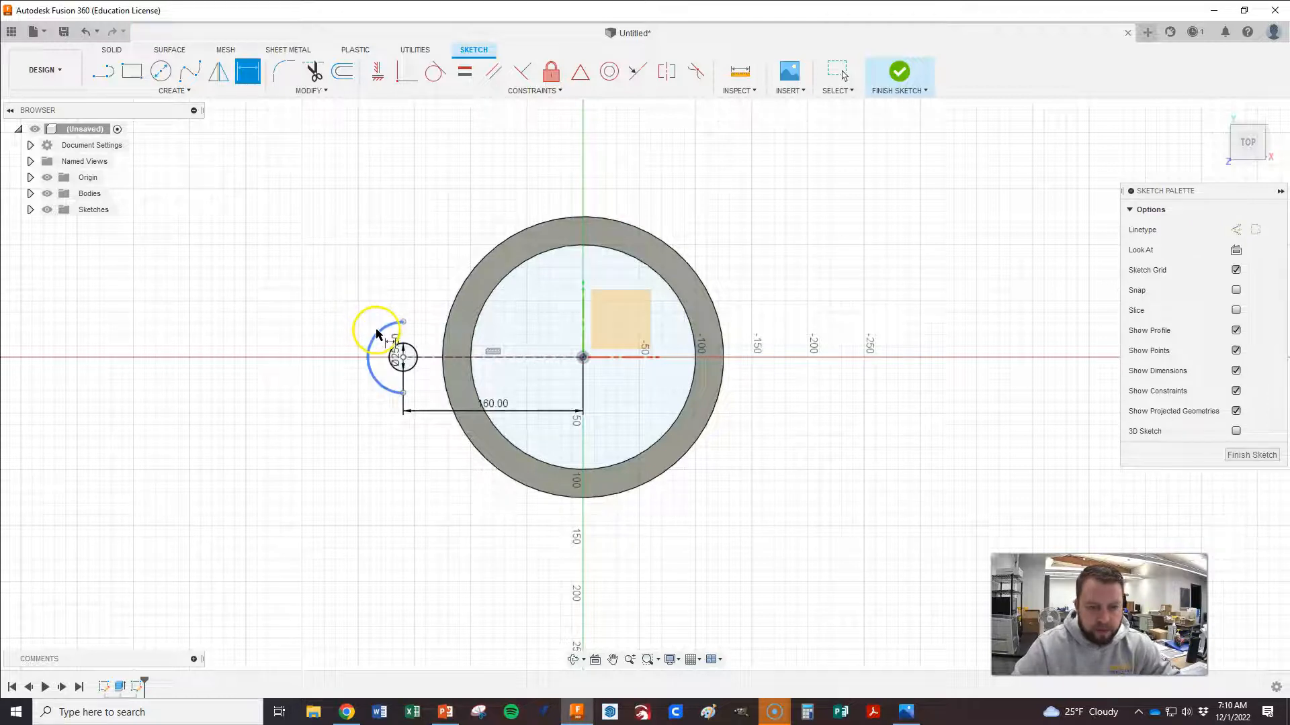
key("alt+Tab")
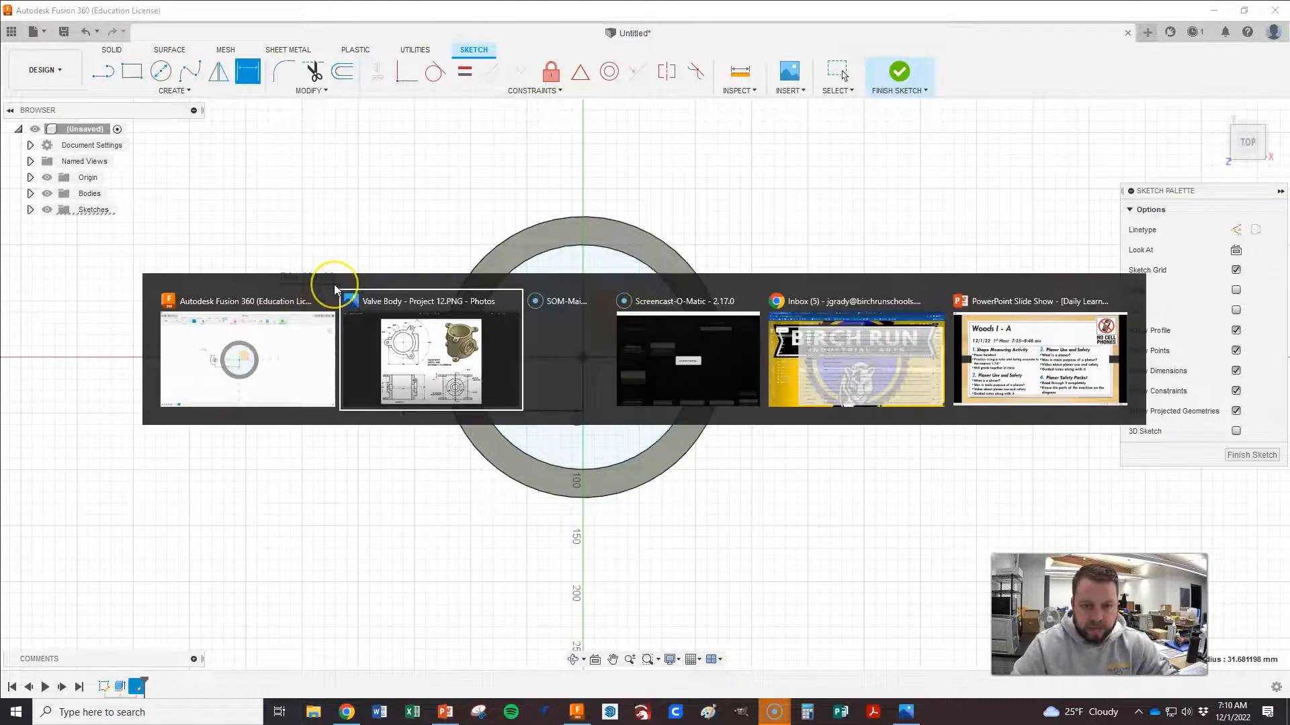
key("alt+Tab")
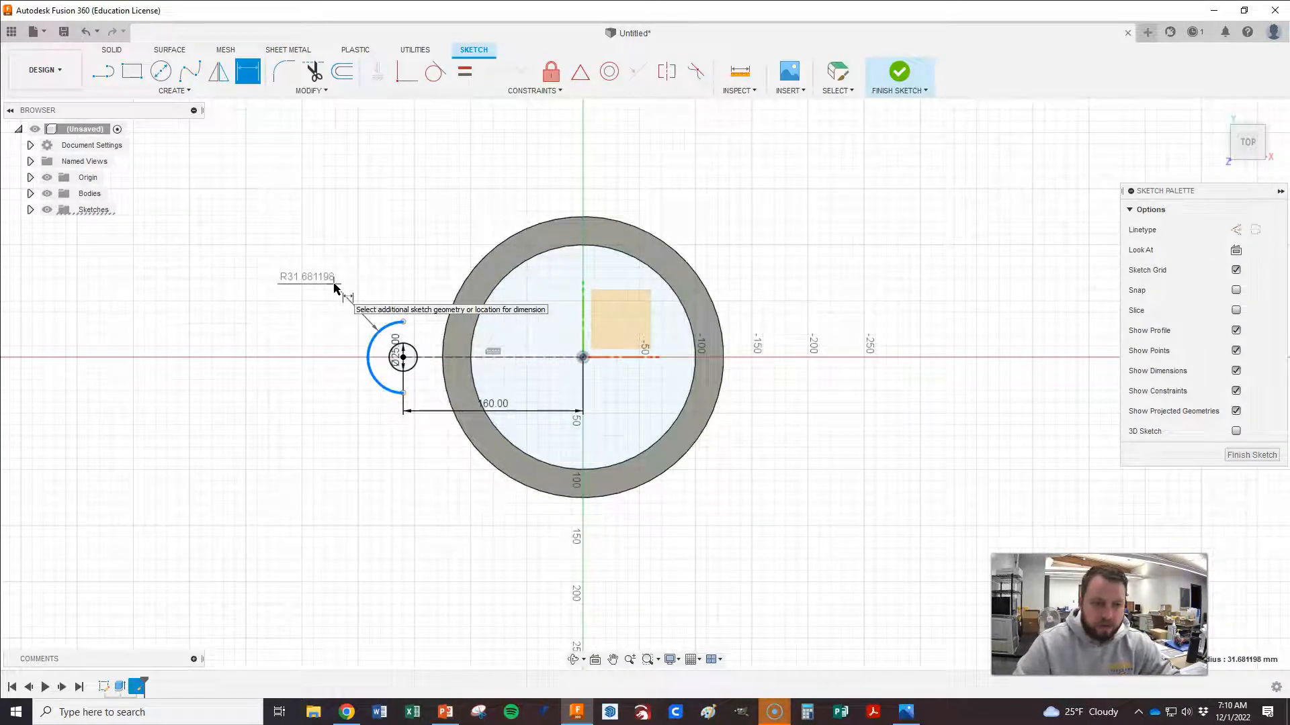
left_click(336, 287)
type("30")
key("Return")
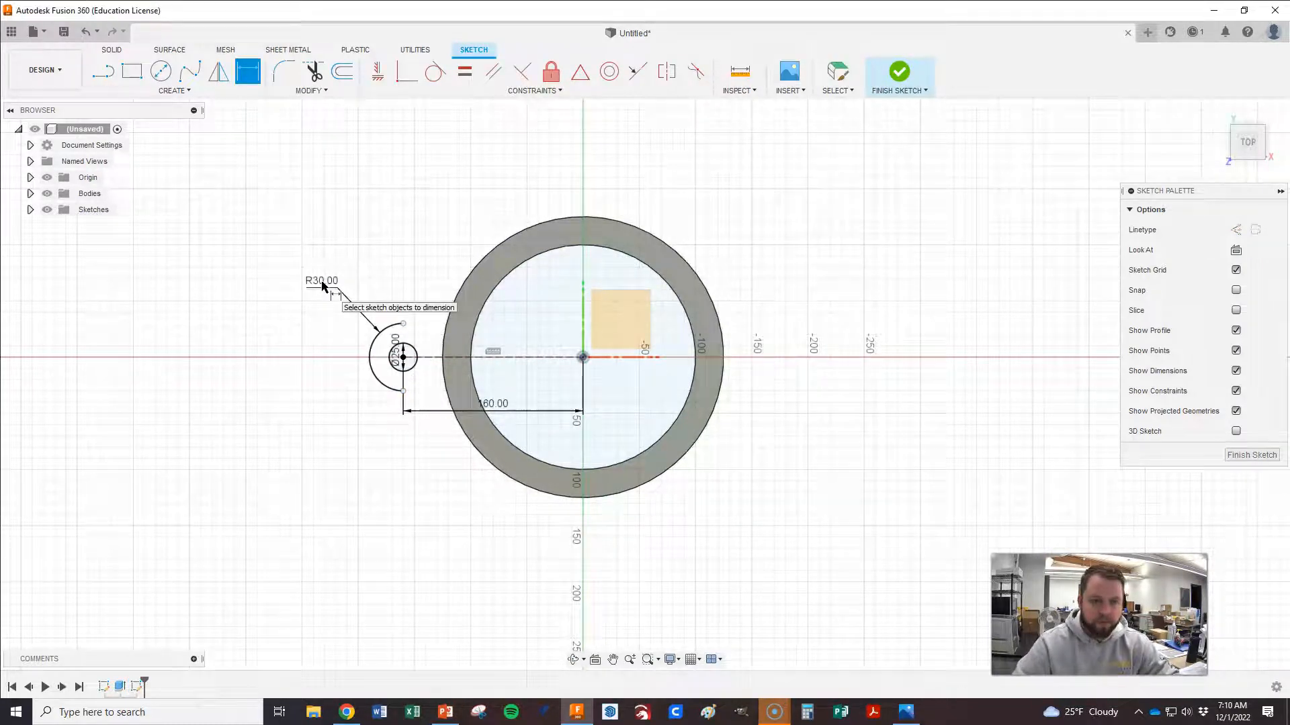
- Shift the arc's upper endpoint off the hole's center axis and try to constrain it vertically to the hole center
scroll(403, 356, "up", 6)
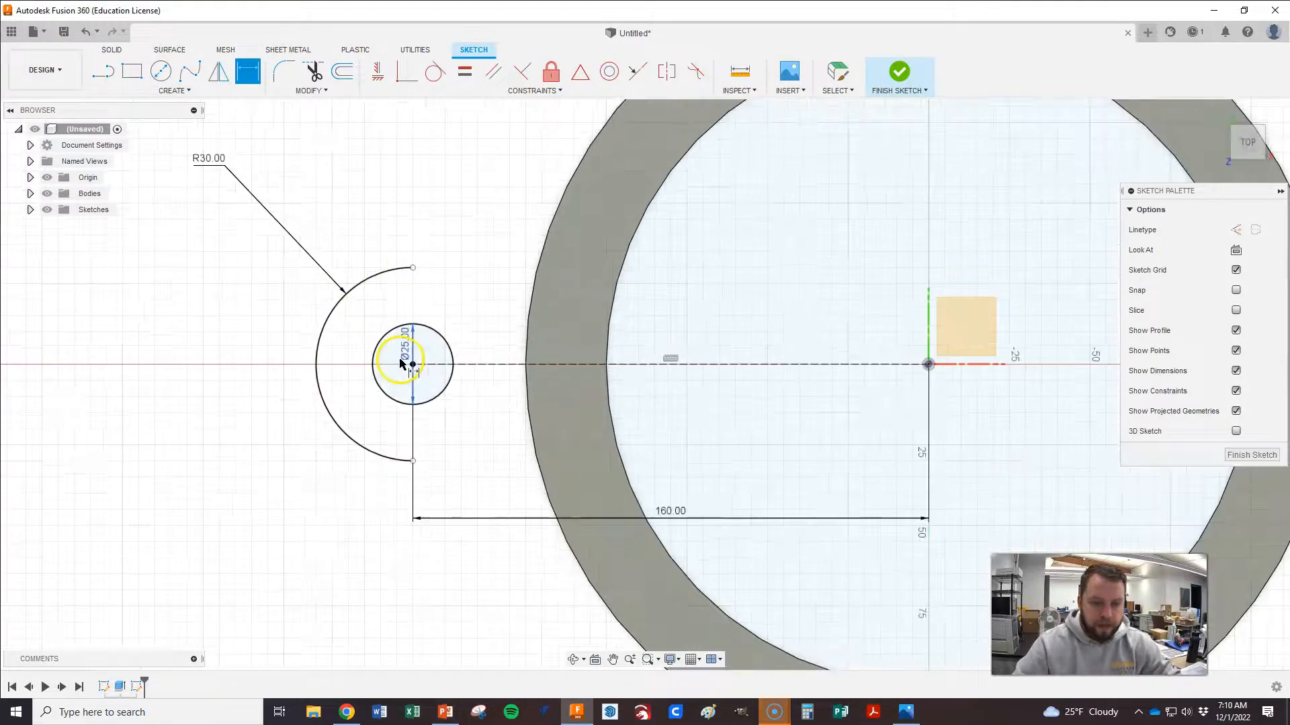
left_click(836, 69)
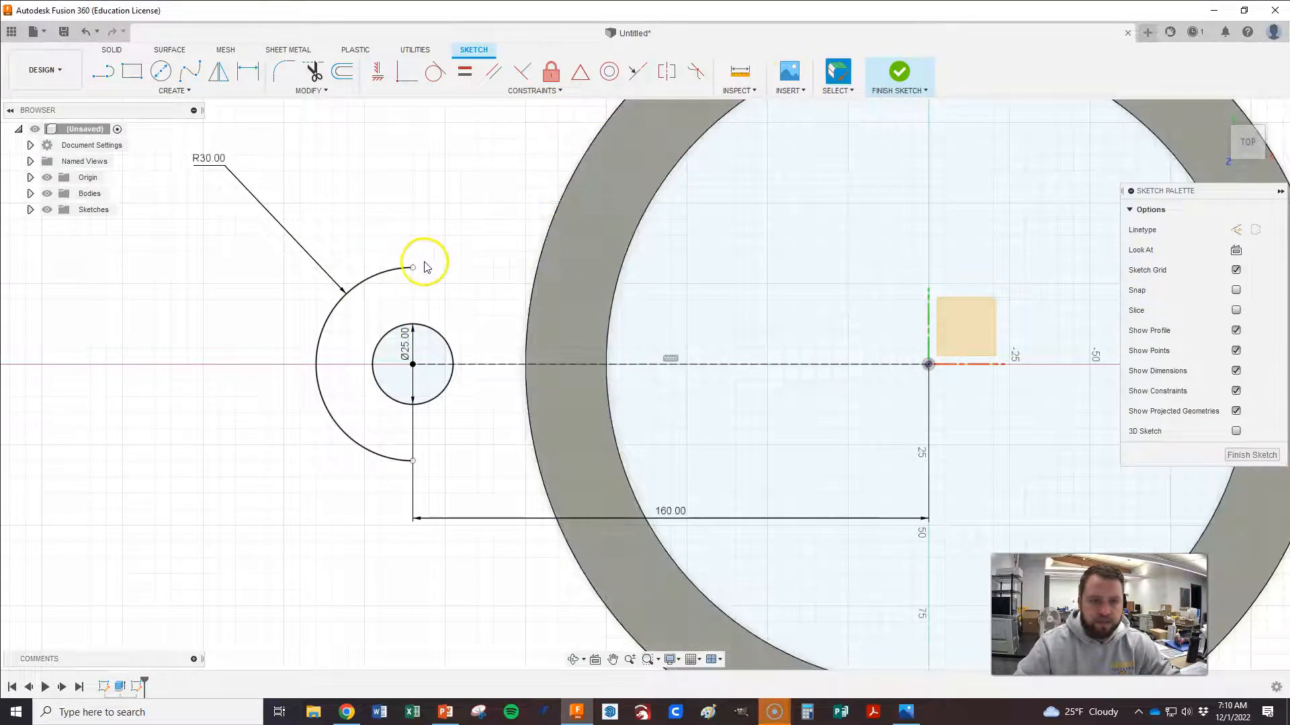
left_click_drag(418, 271, 398, 273)
left_click(377, 71)
left_click(398, 269)
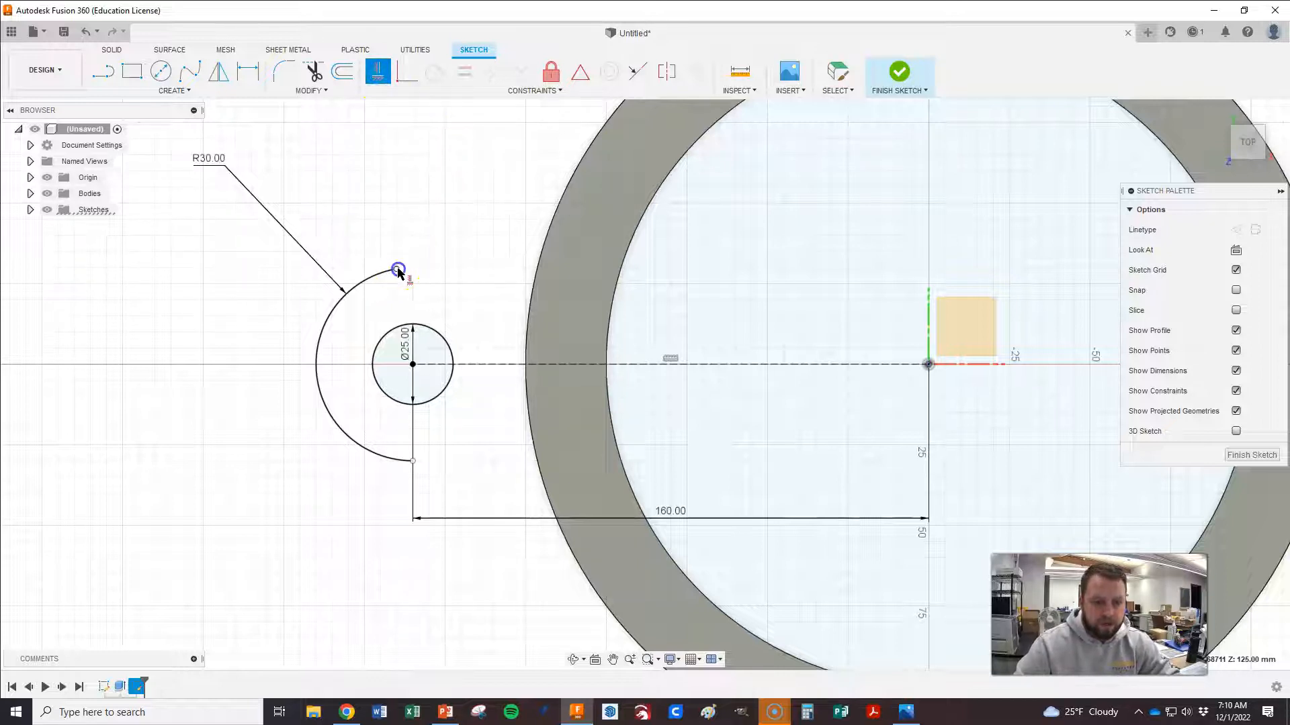
left_click(413, 365)
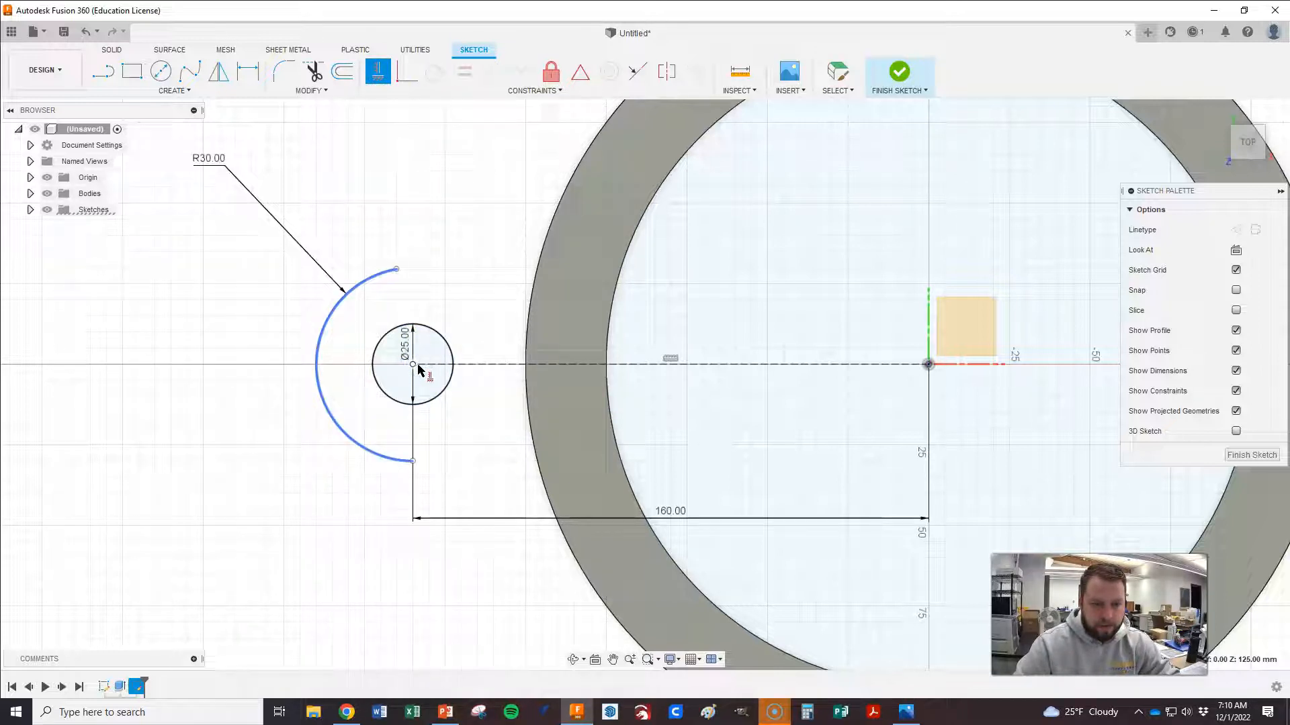
left_click(397, 270)
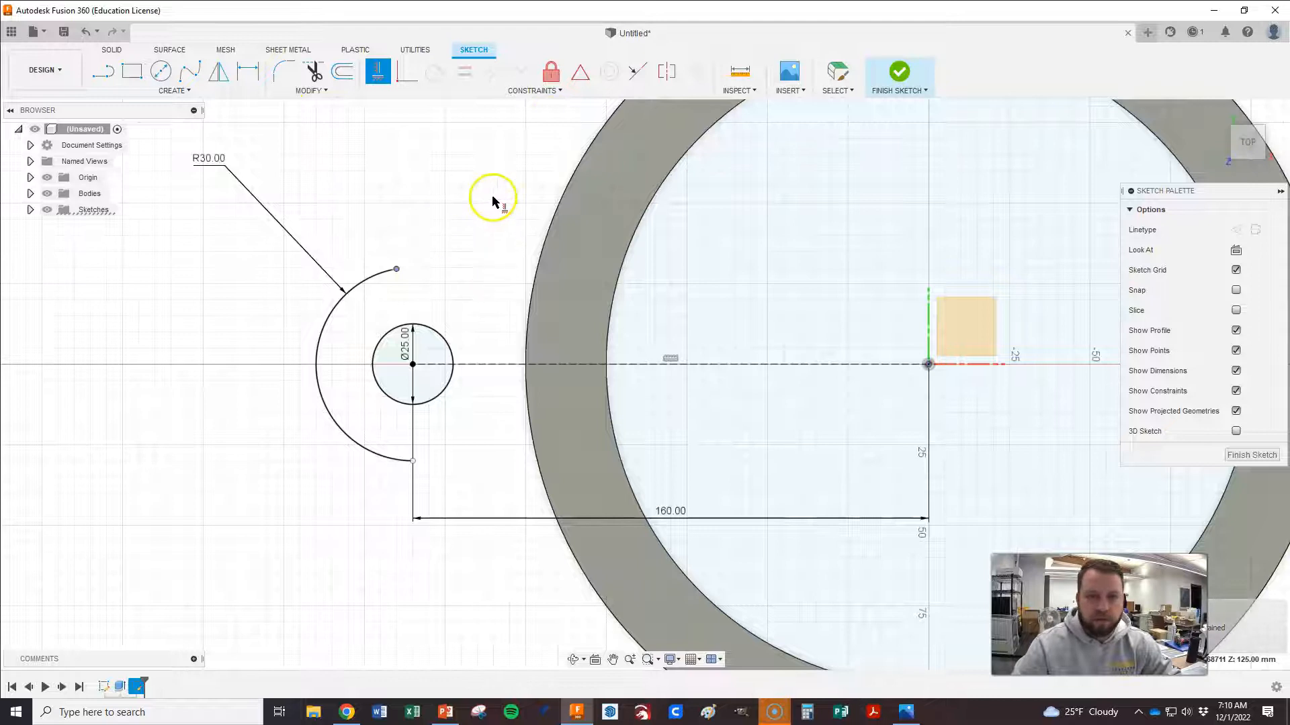
- Try a coincident constraint between the hole center and the arc's upper endpoint, and move that endpoint past the center axis toward the cylinder
left_click(407, 75)
left_click(414, 365)
left_click(397, 269)
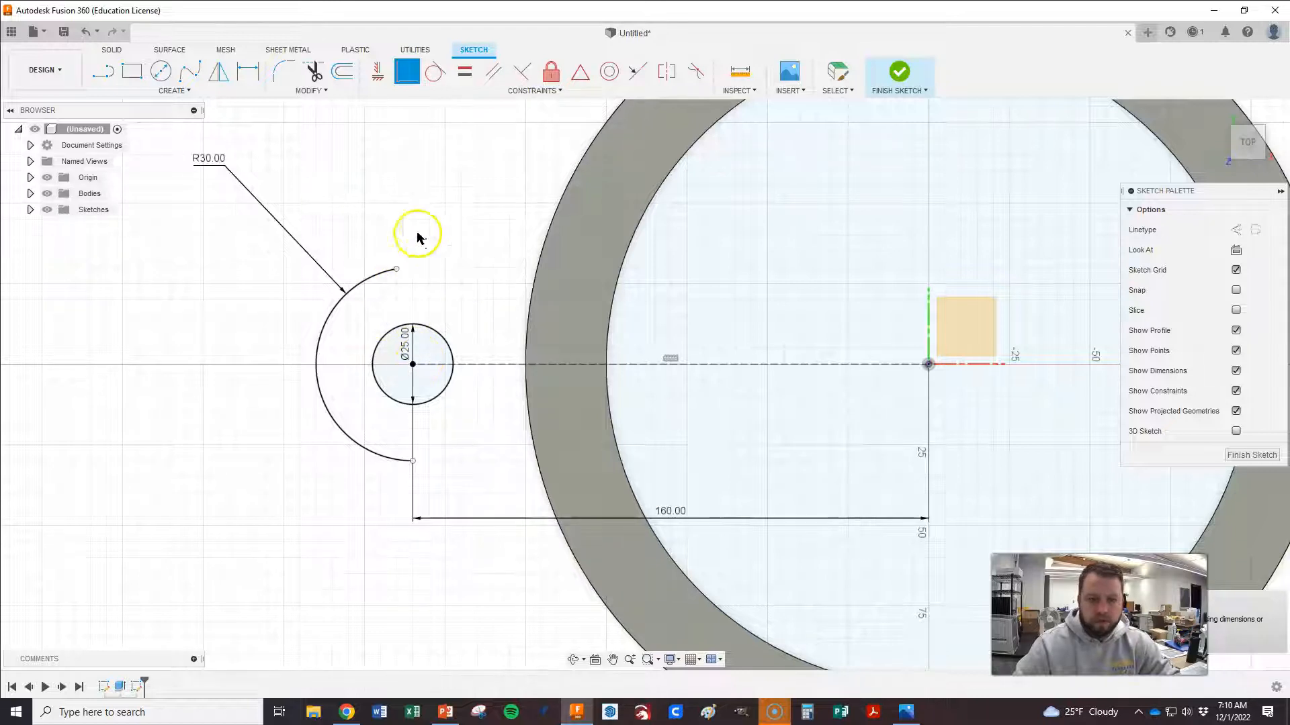
left_click(838, 74)
mouse_move(412, 364)
left_mouse_down()
mouse_move(411, 328)
mouse_move(412, 343)
mouse_move(374, 359)
mouse_move(411, 374)
left_mouse_up()
left_click_drag(397, 270, 438, 272)
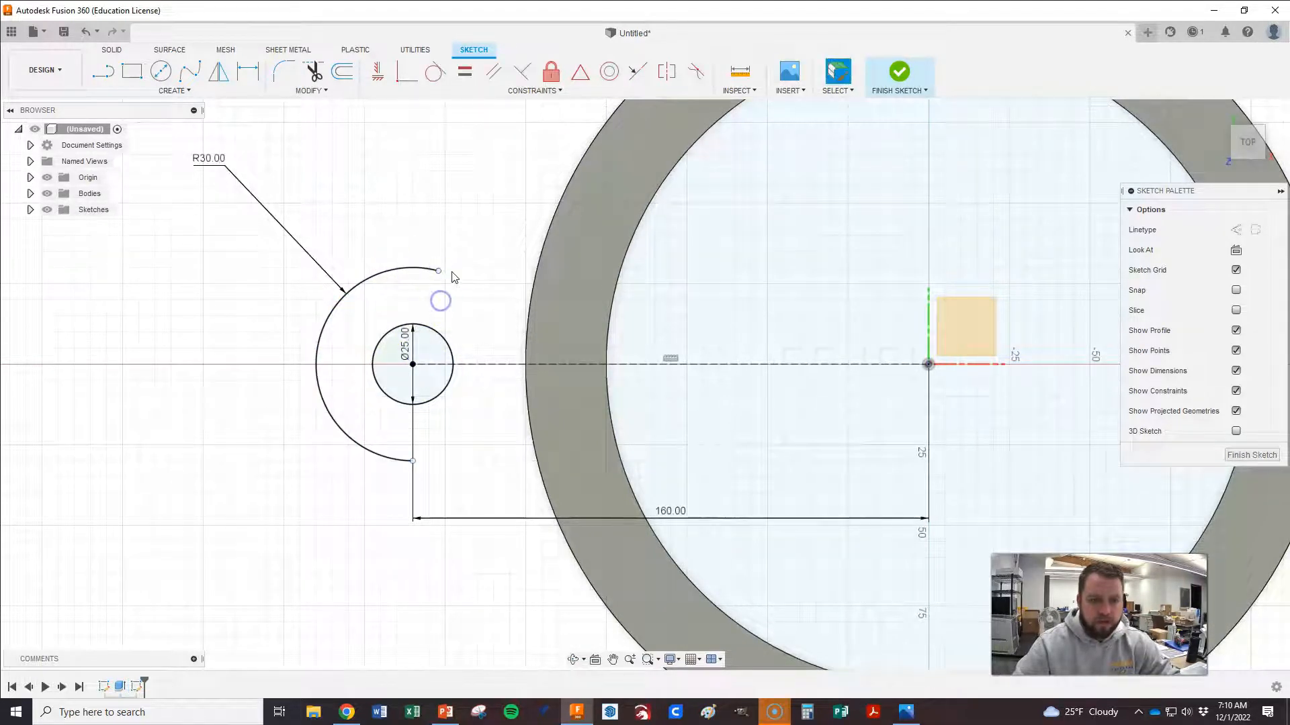
- Align both endpoints of the R30 arc vertically with the lug hole's center using Horizontal/Vertical constraints
left_click(383, 77)
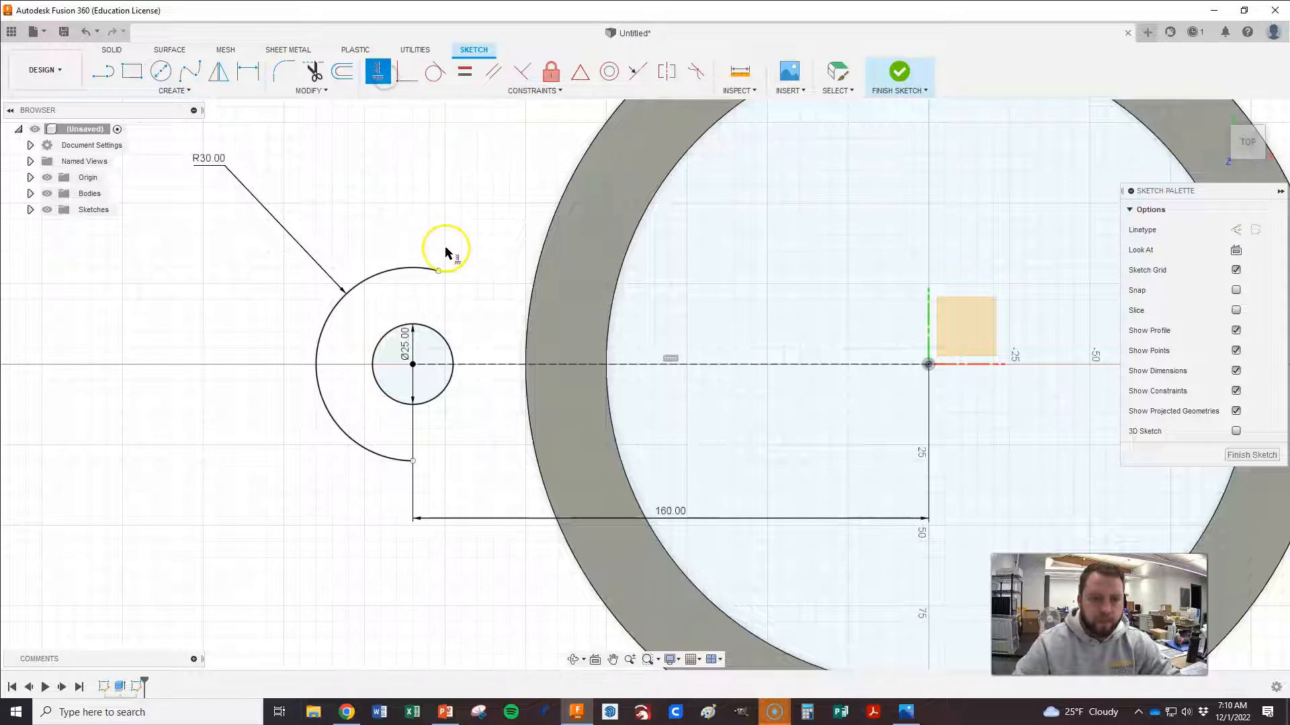
left_click(439, 271)
left_click(412, 365)
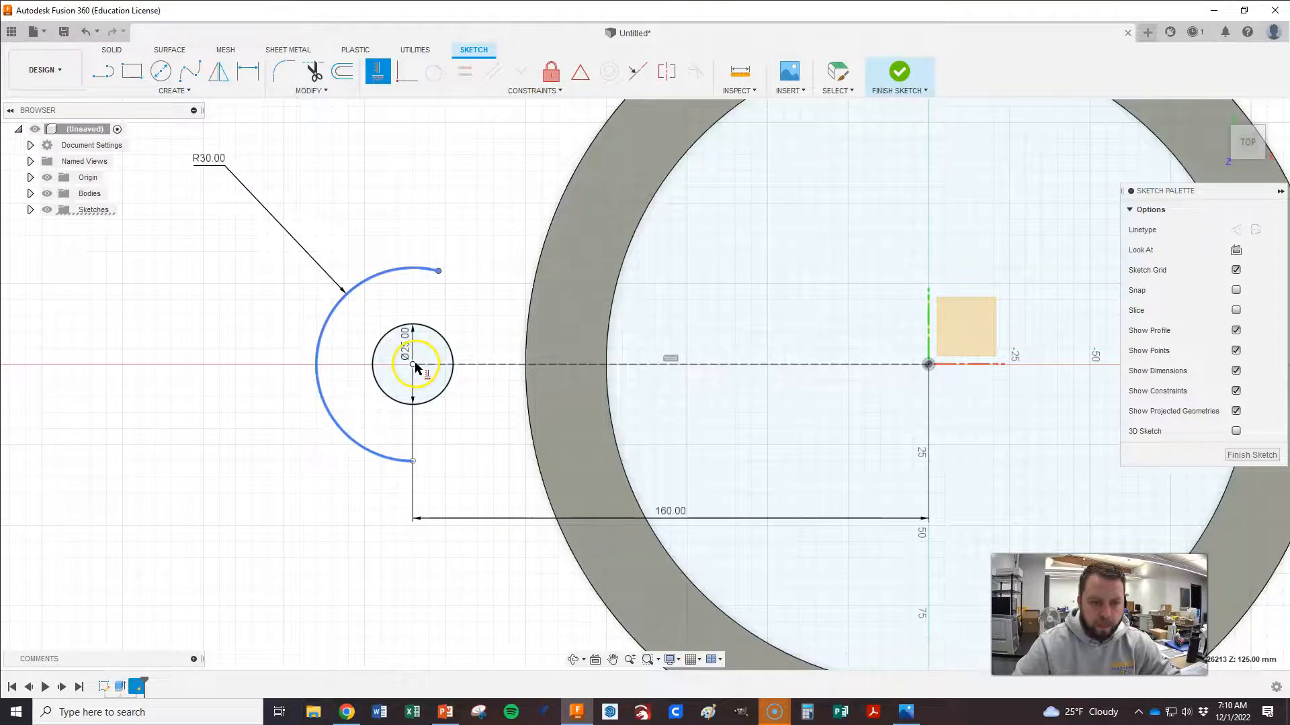
left_click(467, 138)
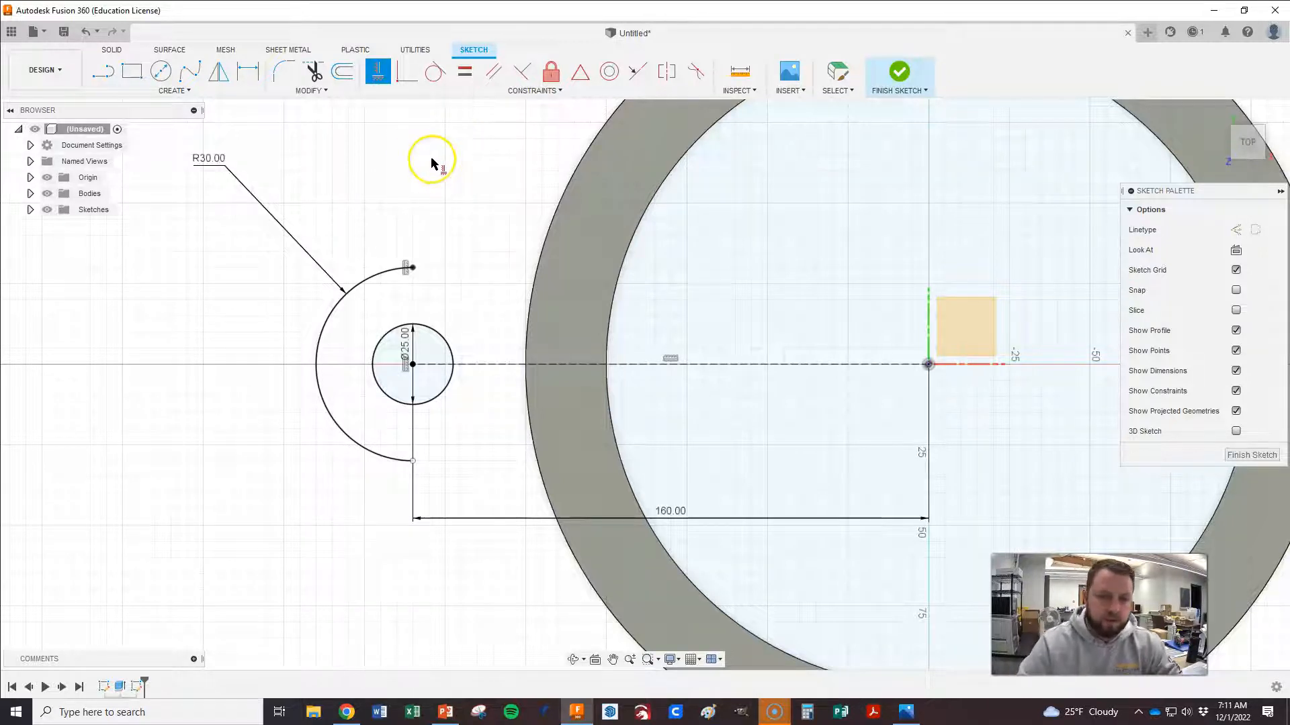
left_click(374, 76)
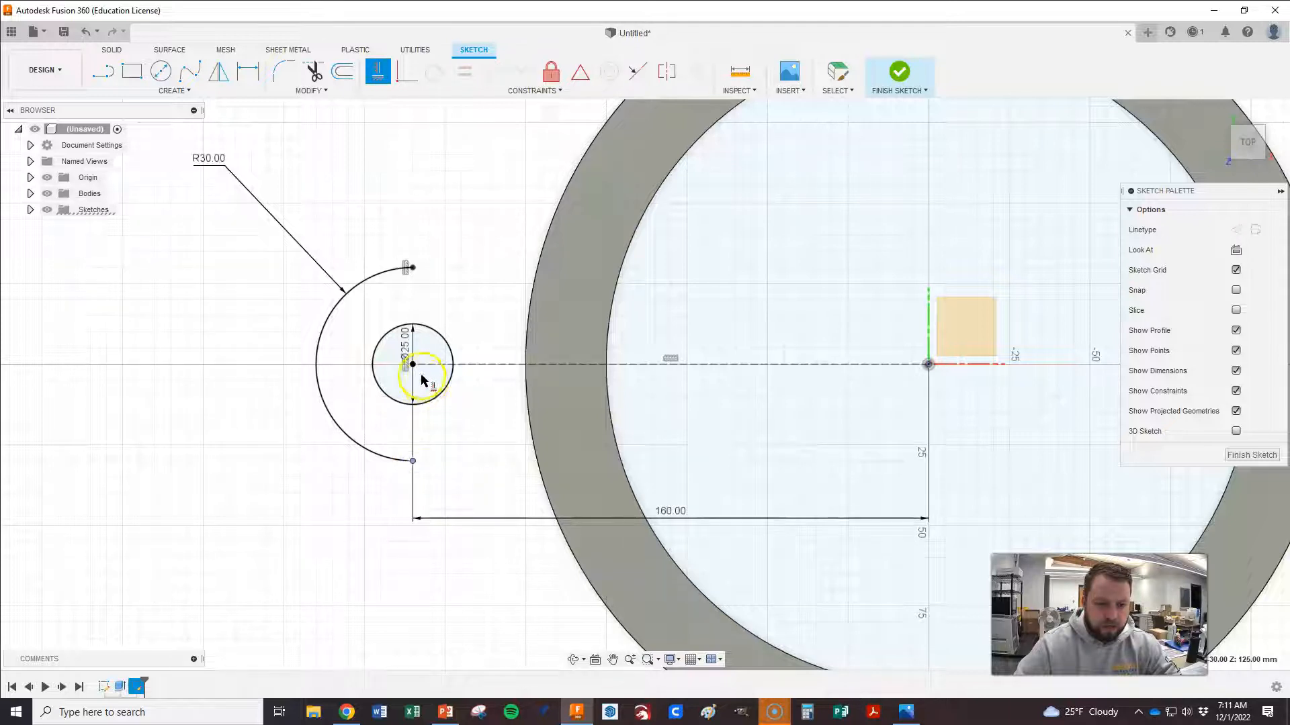
left_click(413, 364)
left_click(413, 462)
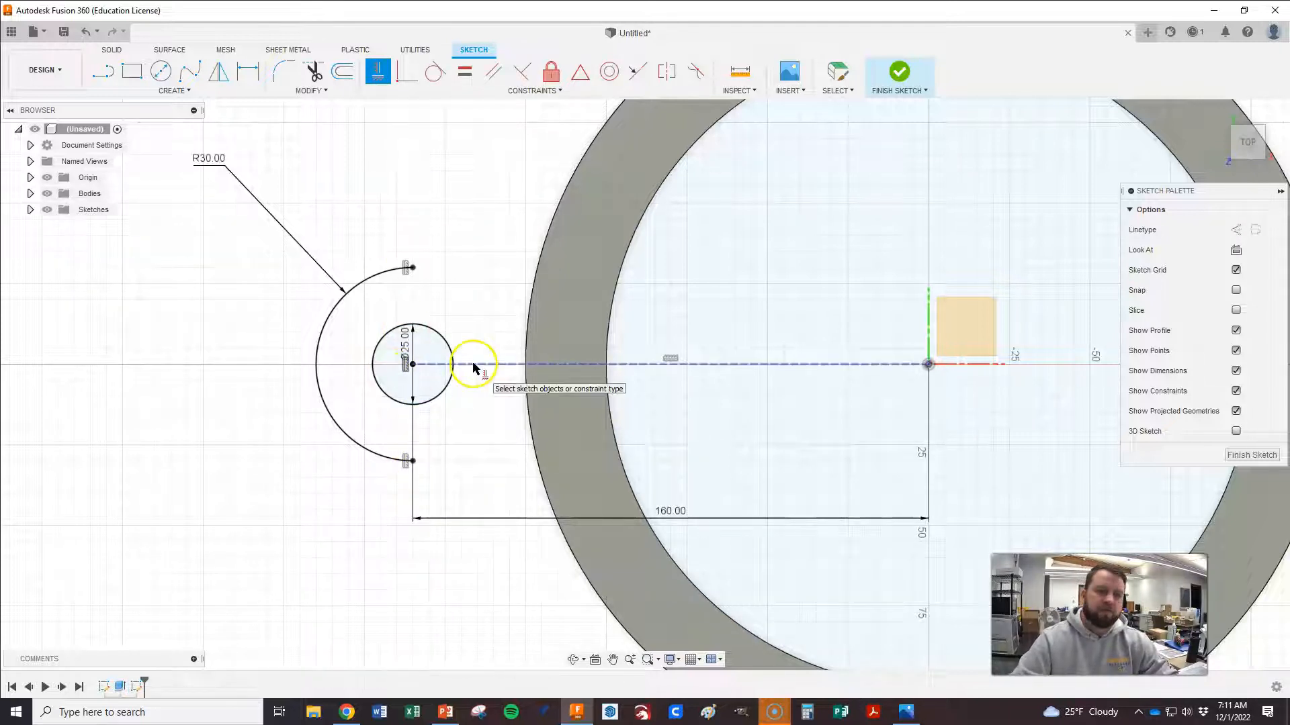
- Close the lug outline with two horizontal lines running from the arc's endpoints to the cylinder's outer edge
left_click(103, 72)
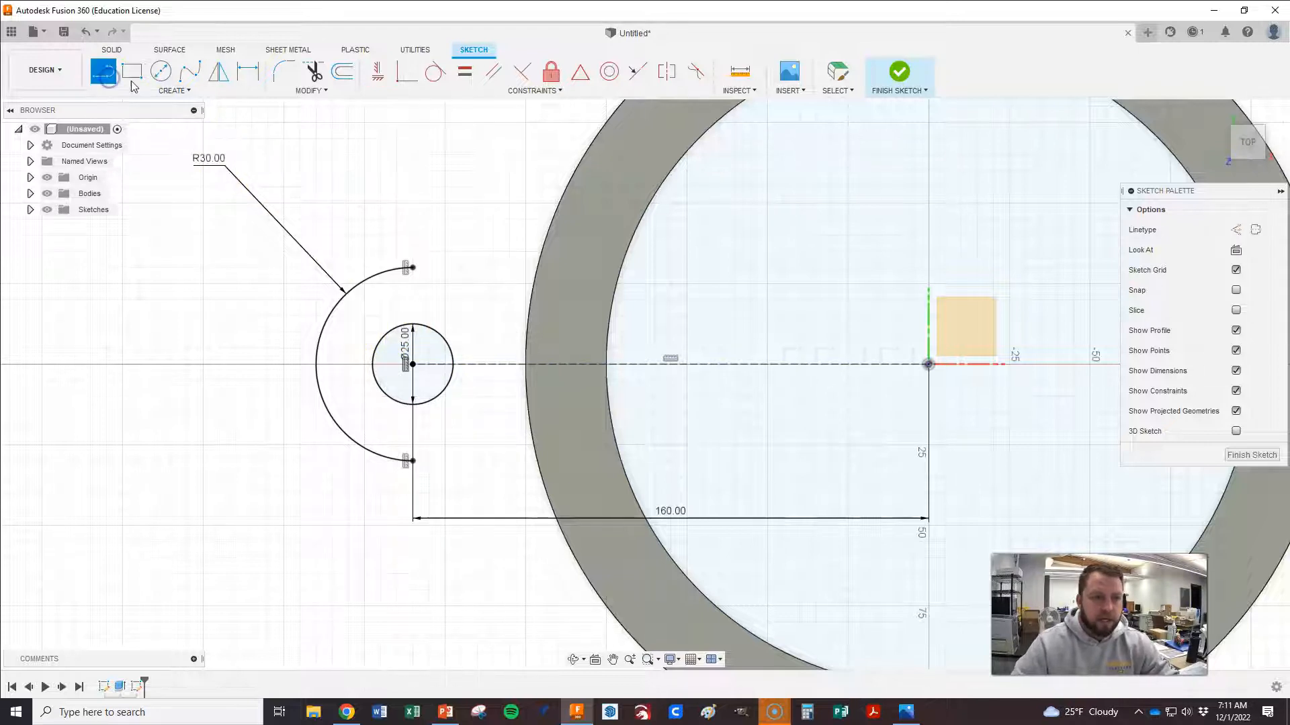
left_click(412, 268)
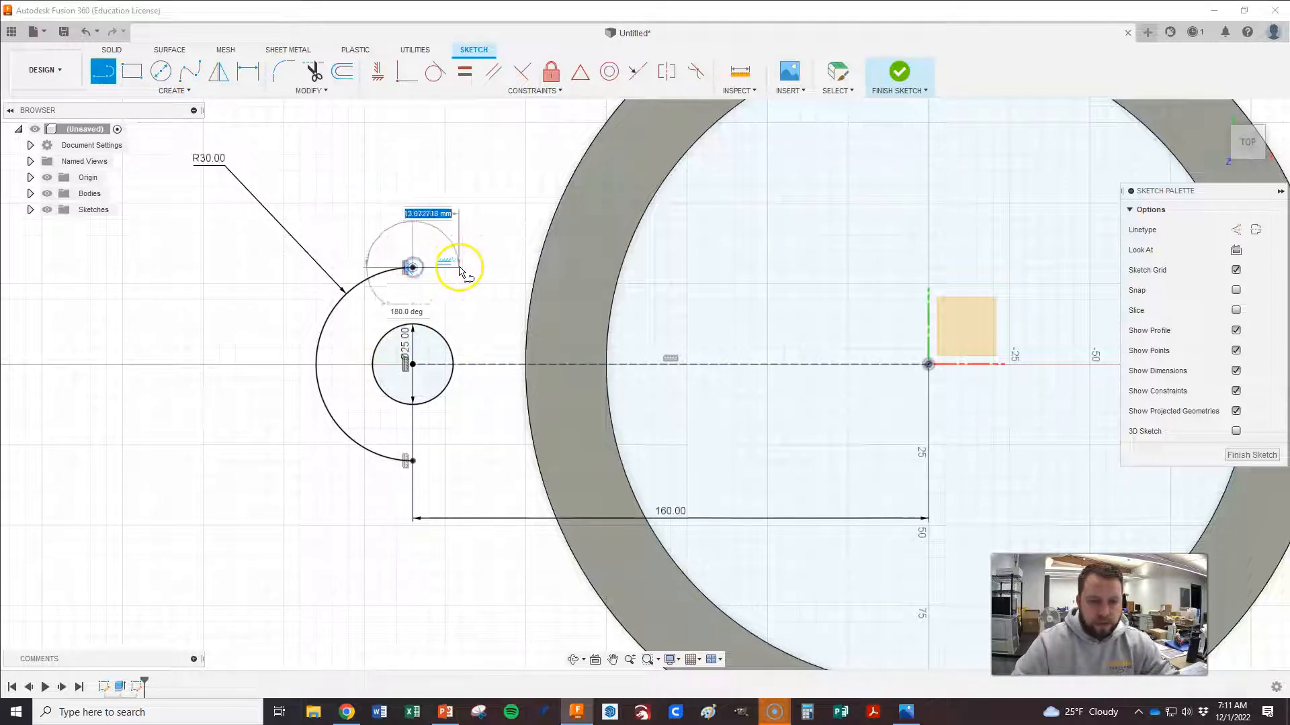
double_click(535, 268)
left_click(414, 462)
double_click(535, 462)
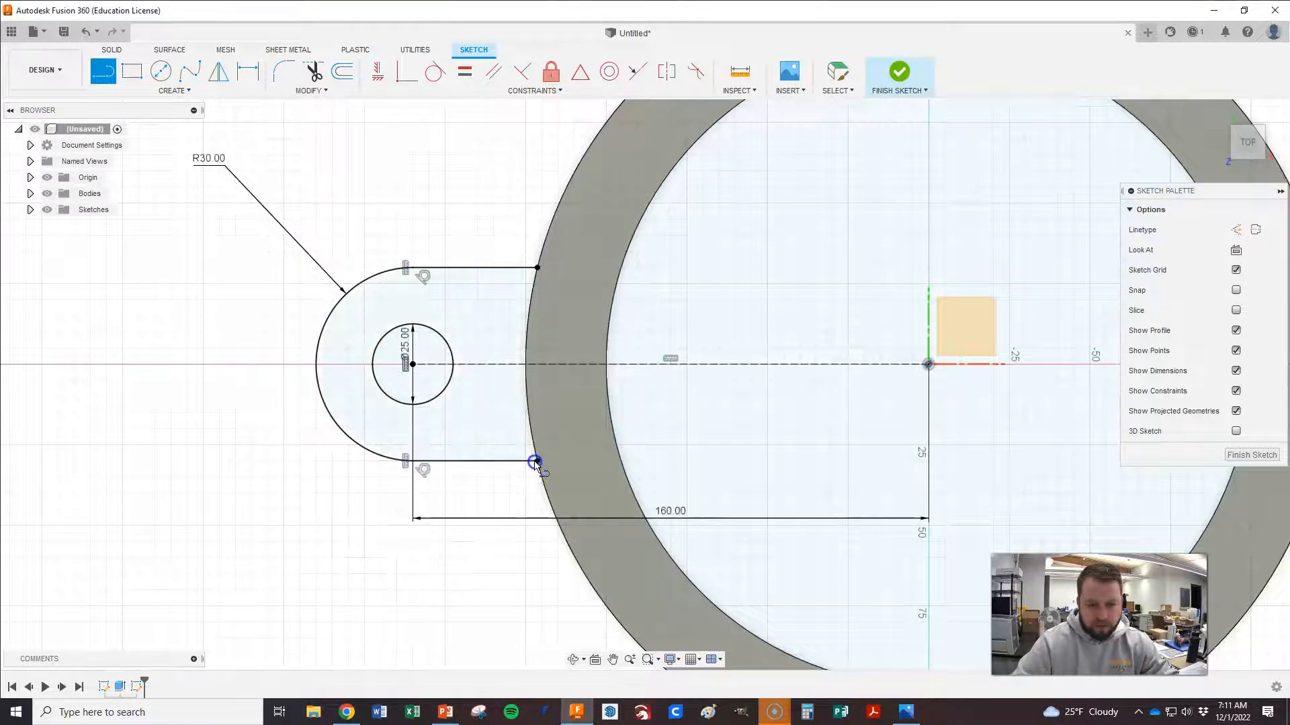
scroll(374, 389, "down", 2)
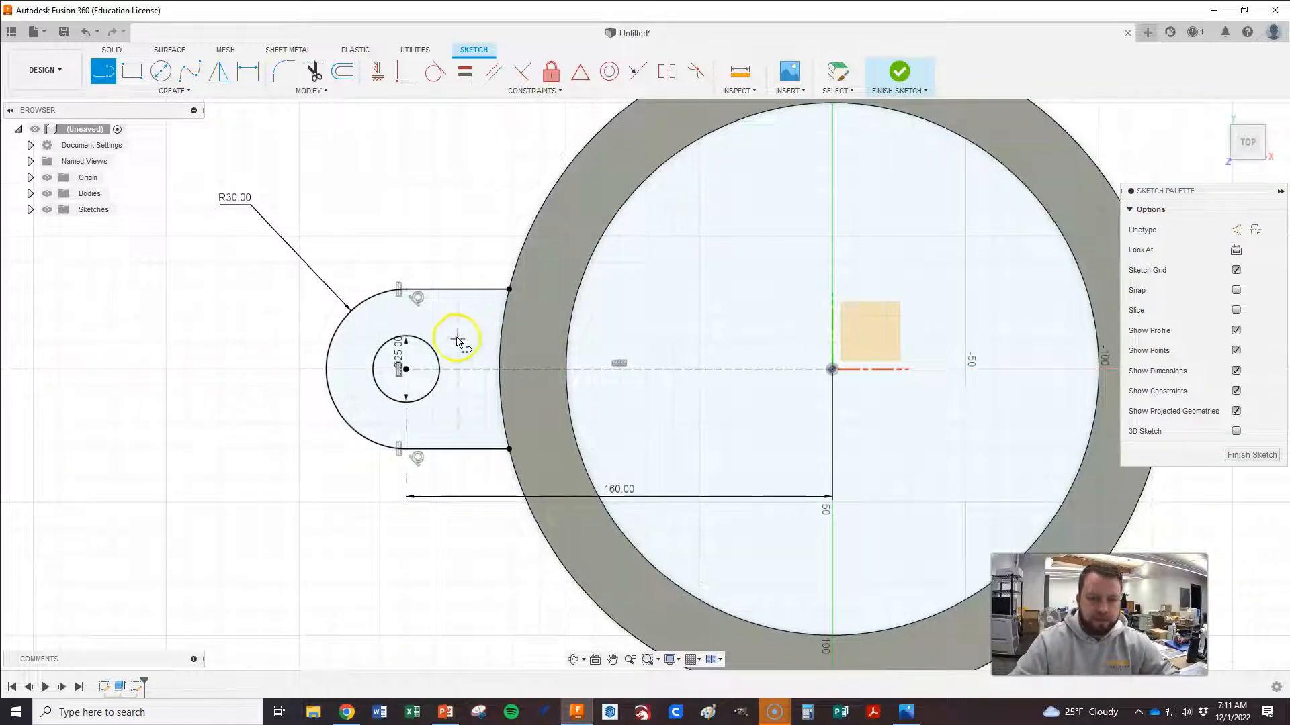
- Check the lug arrangement in the Photos drawing and finish the lug sketch in Fusion 360
key("alt+Tab")
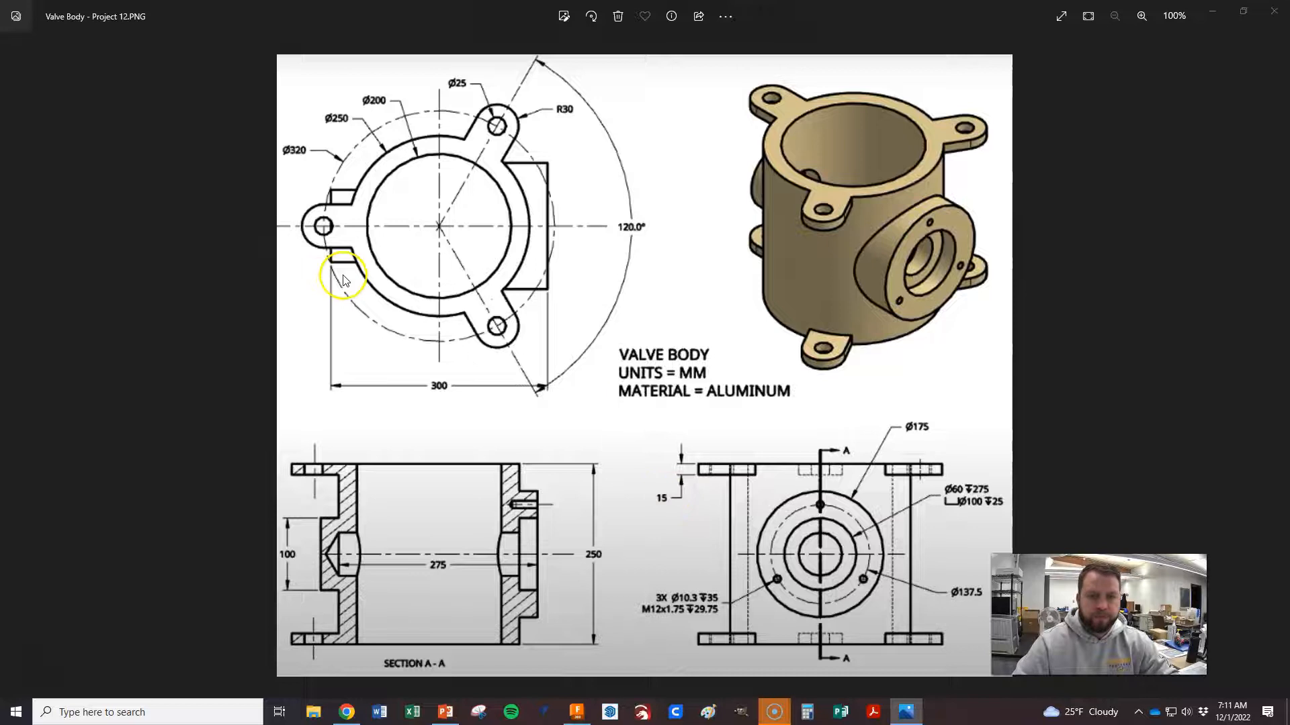
key("alt+Tab")
scroll(370, 376, "down", 5)
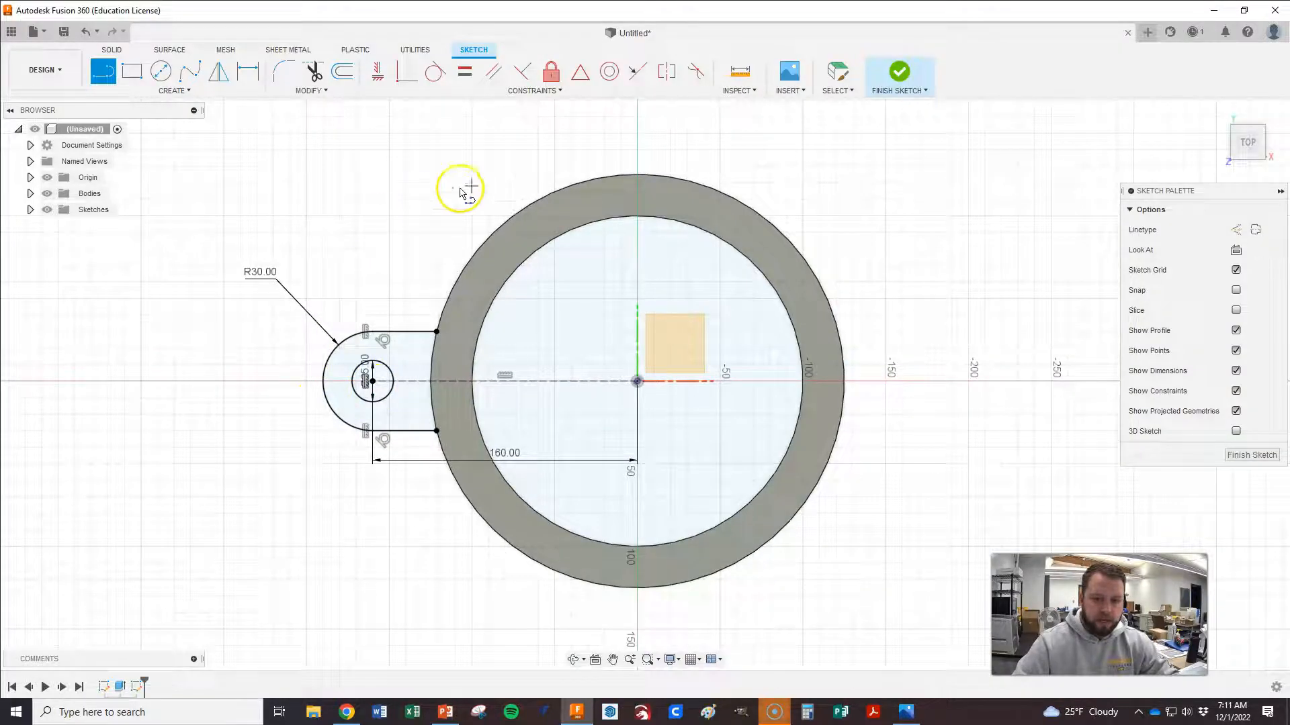
scroll(635, 365, "down", 2)
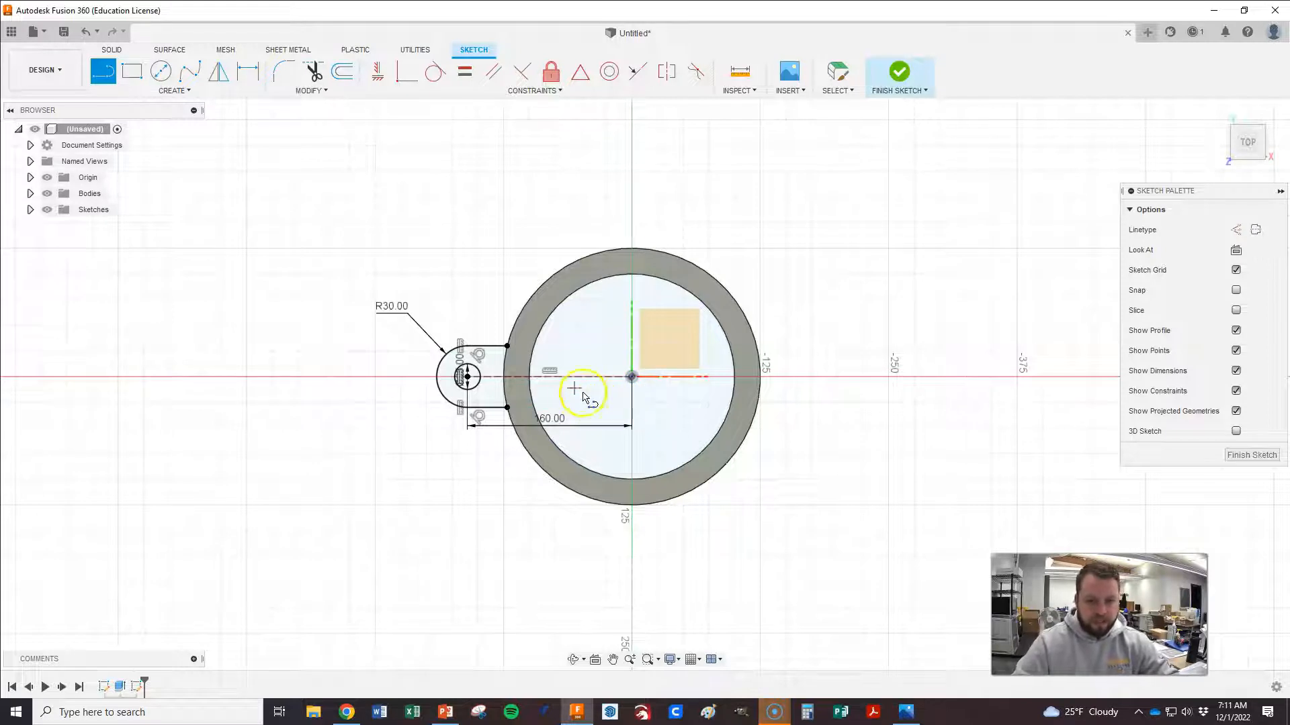
left_click(1246, 457)
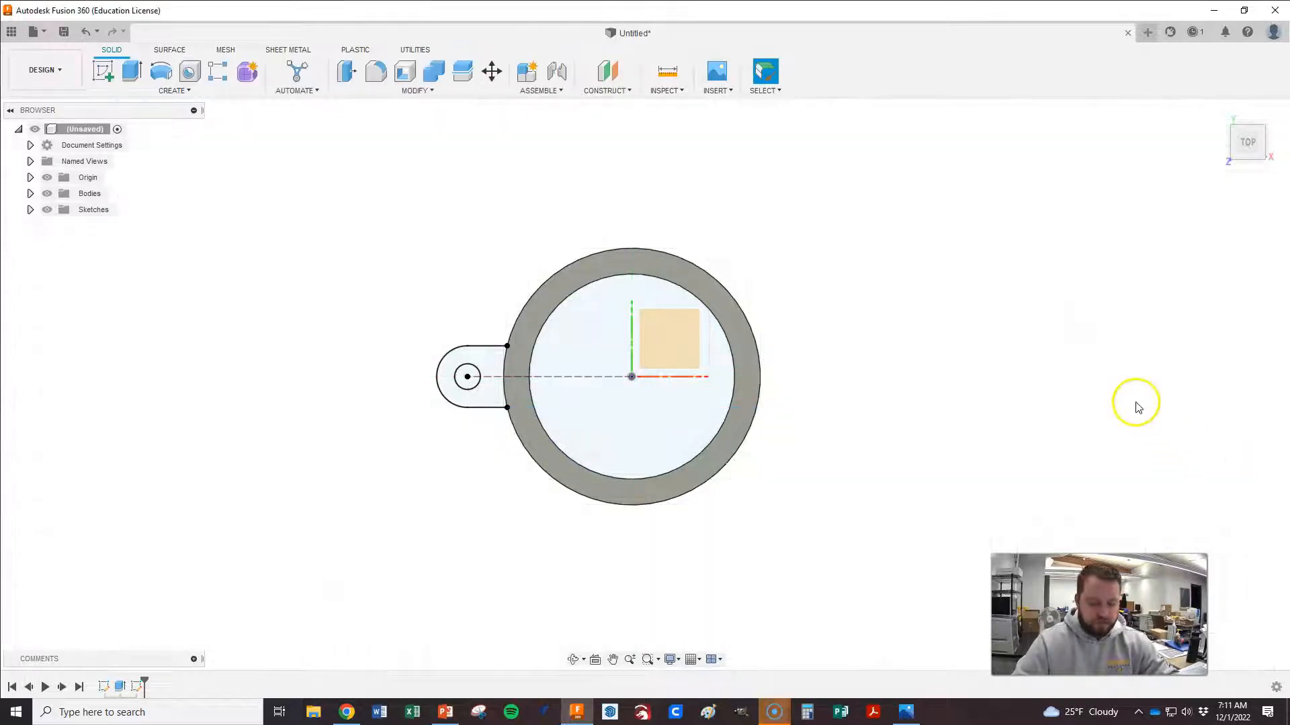
- Extrude the lug profile around the hole 15 mm upward from the cylinder's top face as a new body
key("e")
left_click(1224, 117)
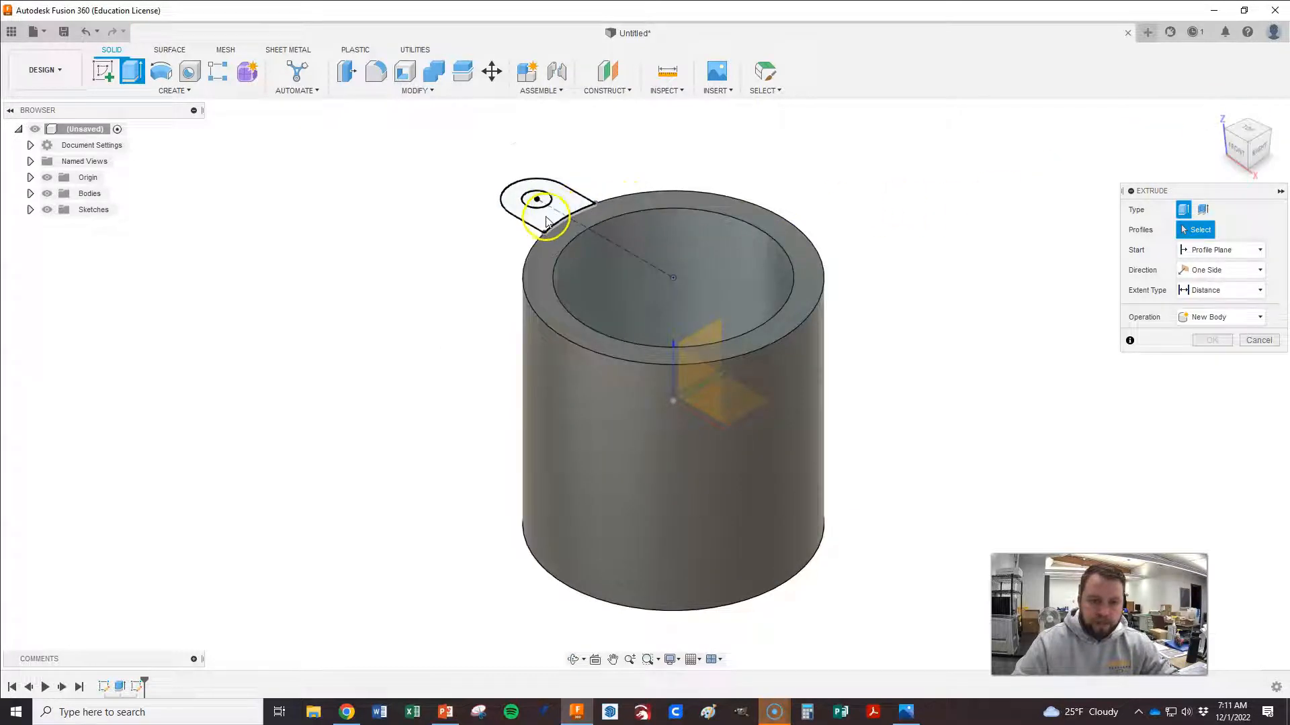
left_click(546, 217)
left_click_drag(545, 199, 546, 214)
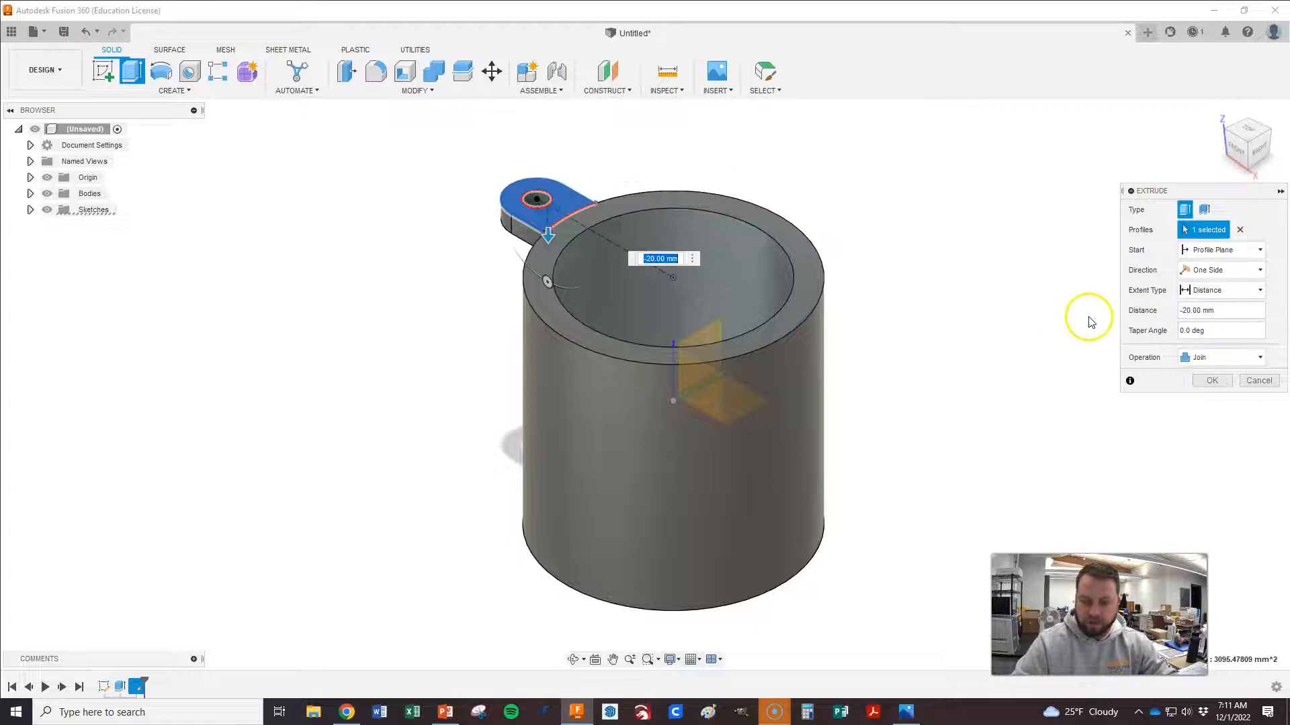
type("15")
key("Return")
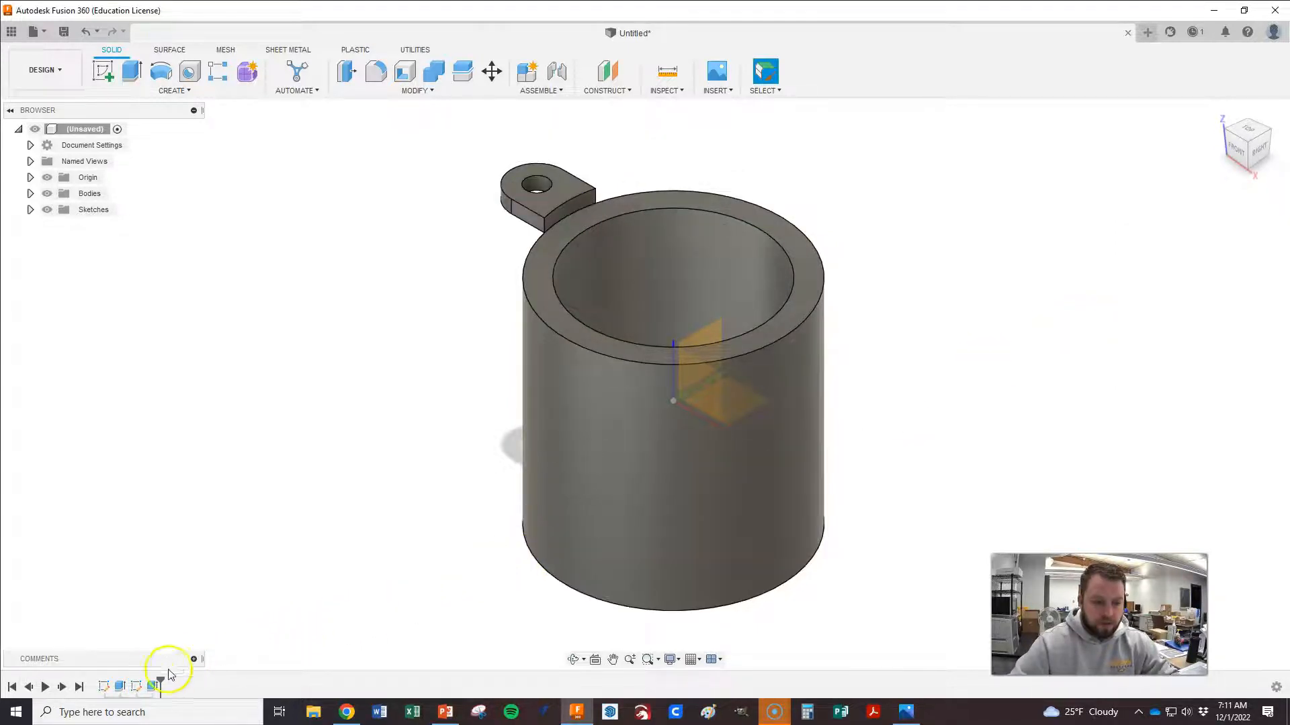
- Edit the lug extrusion and set its distance to -15 mm
double_click(154, 686)
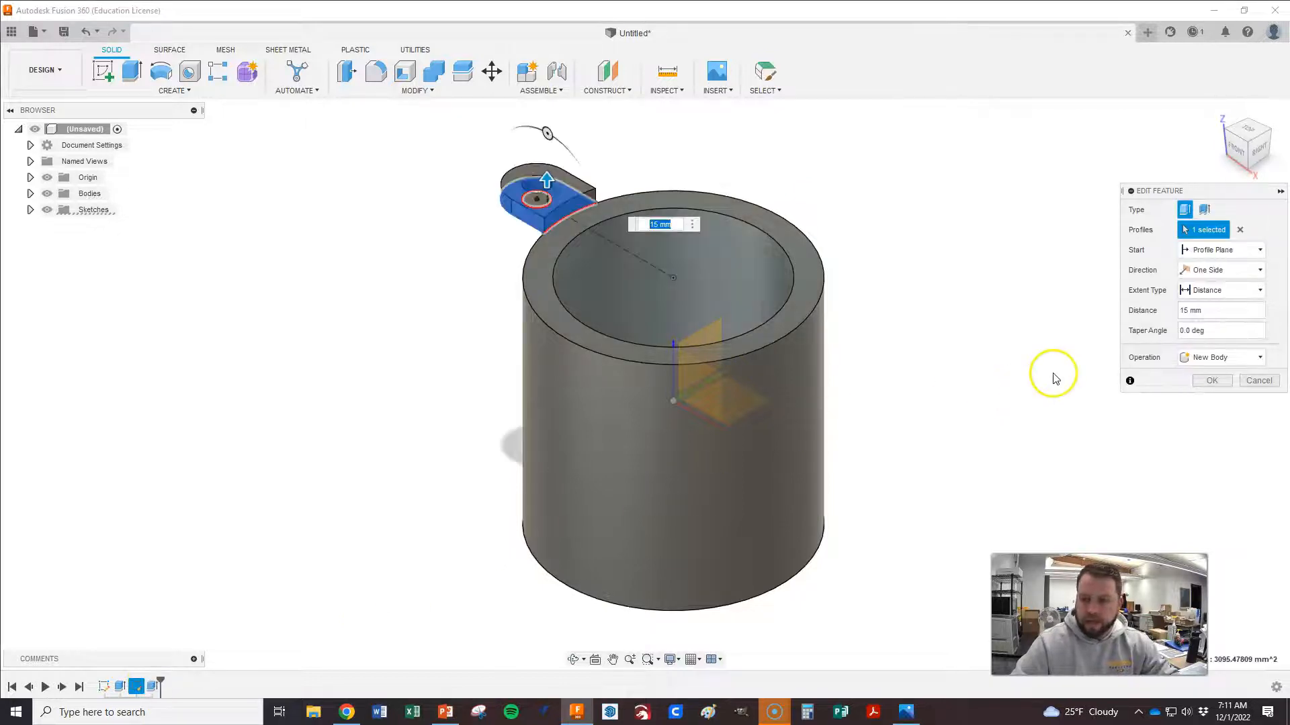
type("-15")
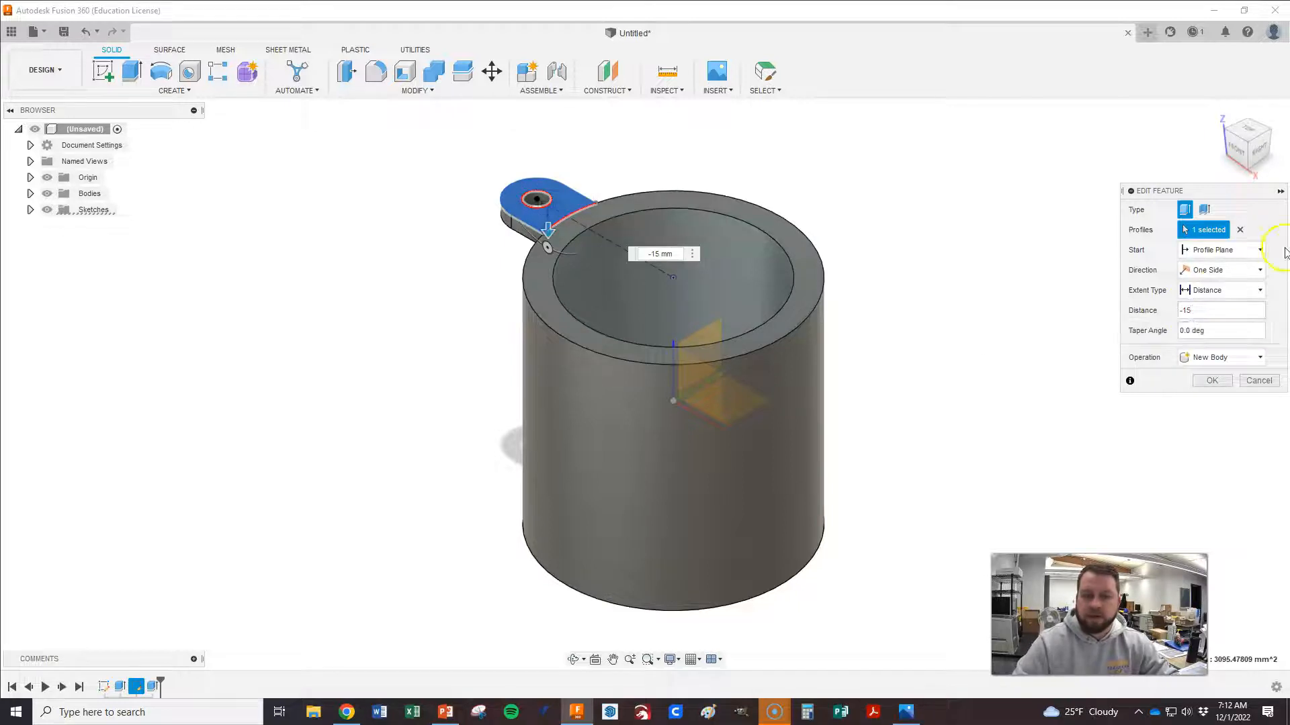
left_click(1214, 380)
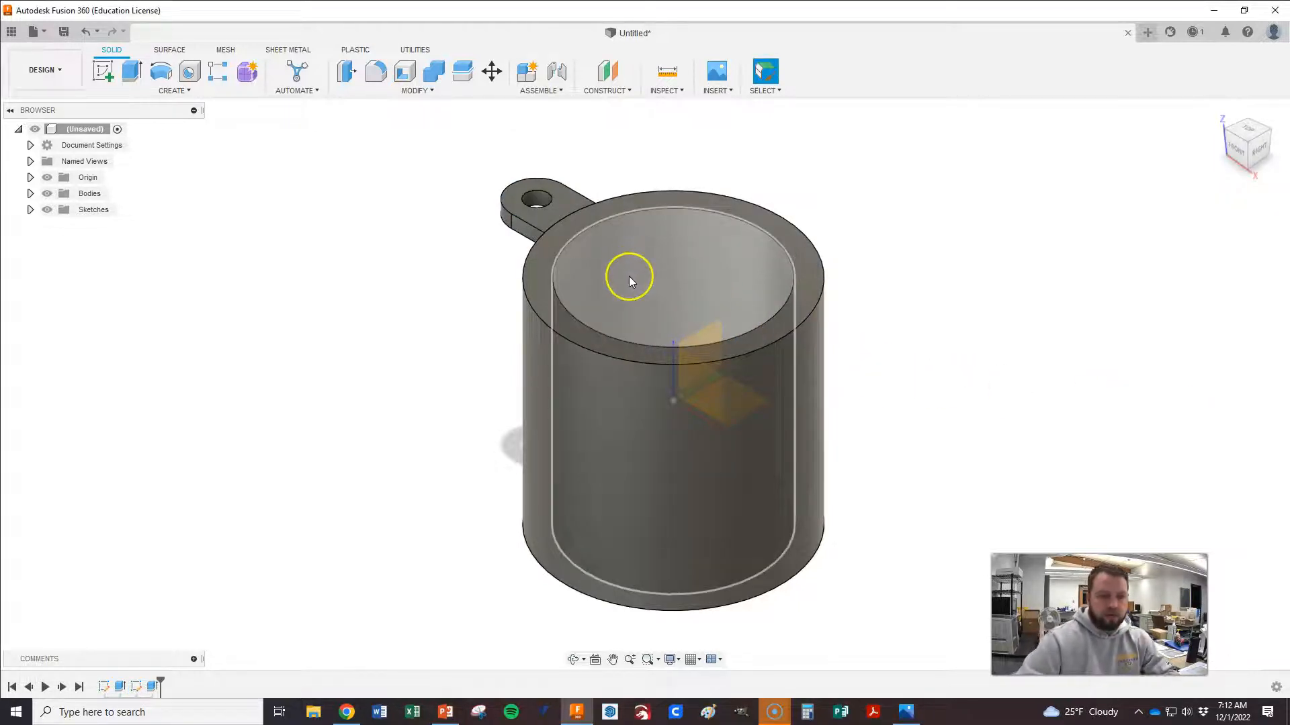
- Edit the lug extrusion and change its operation to Join so the lug merges with the cylinder body
left_click(31, 194)
left_click(30, 243)
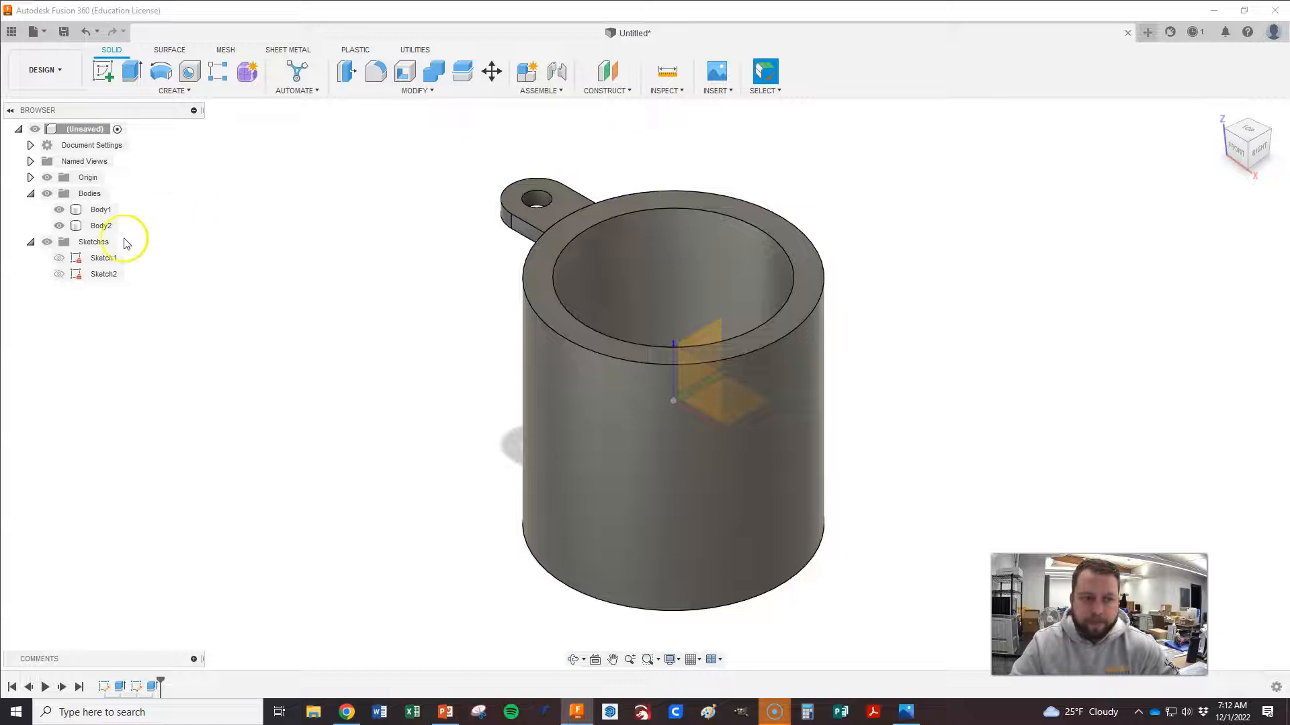
double_click(154, 687)
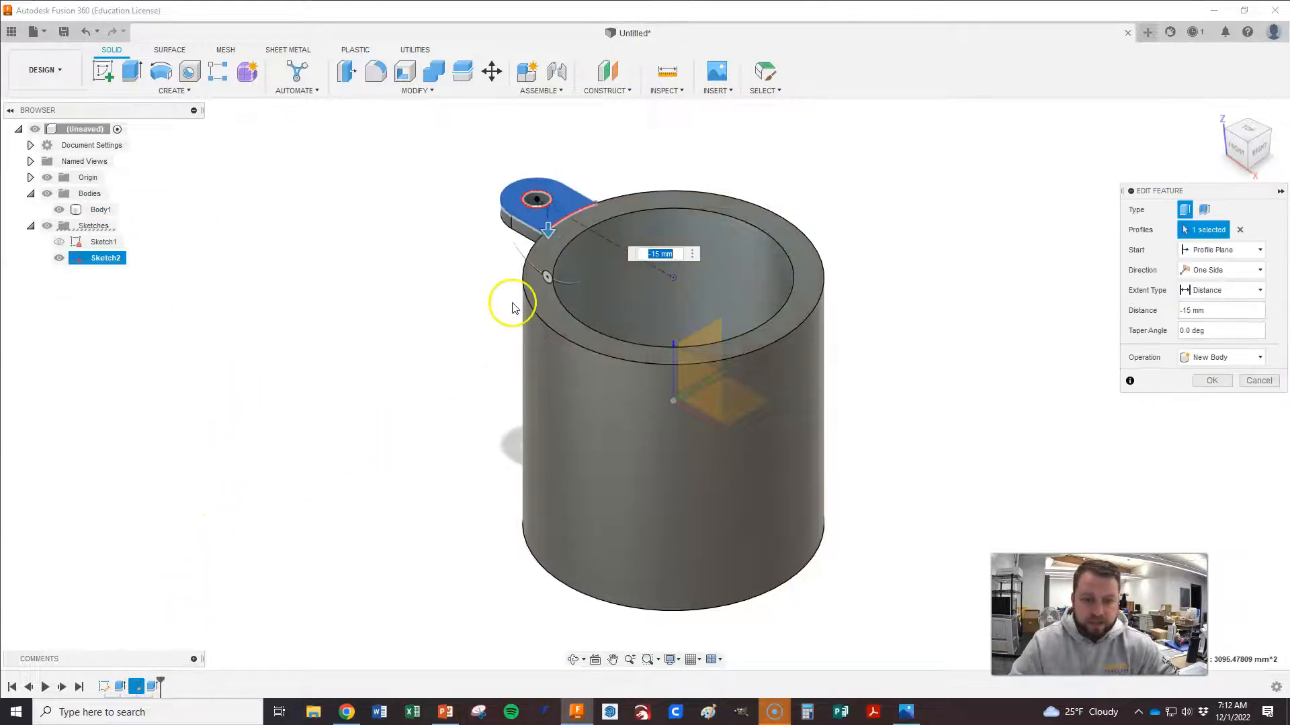
left_click(1209, 358)
left_click(1206, 375)
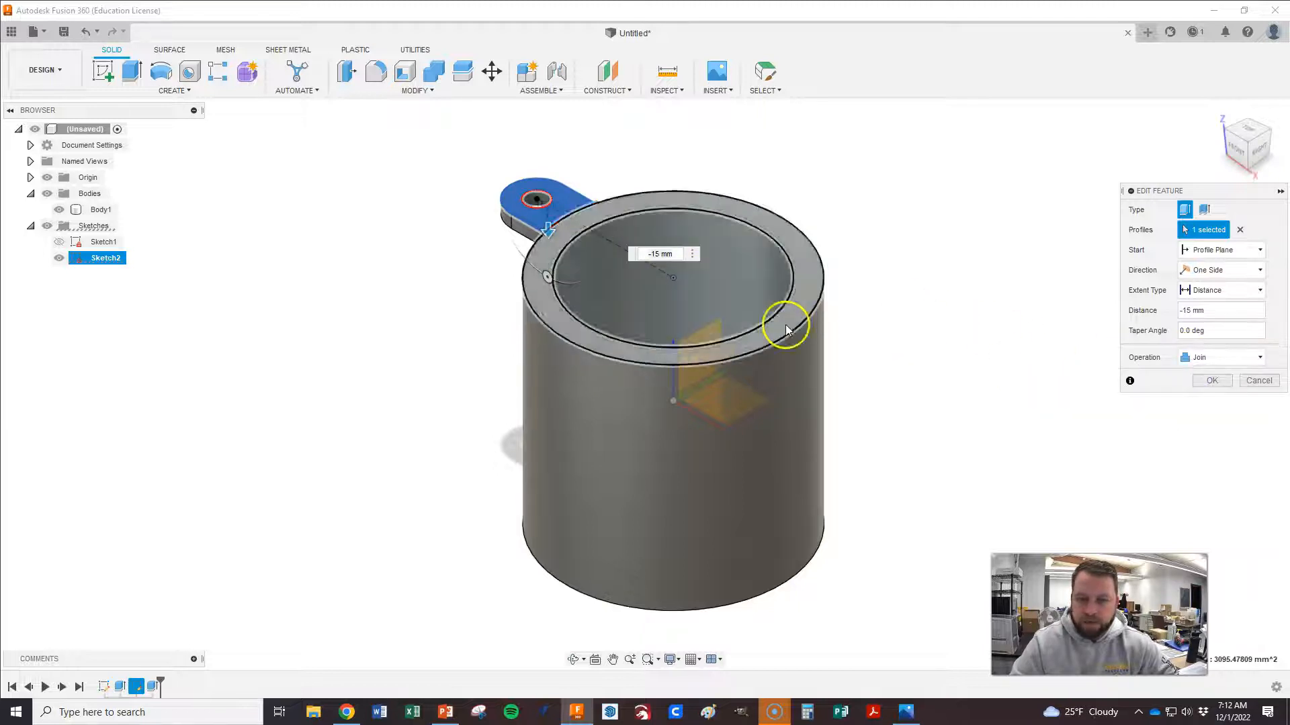
left_click(1211, 381)
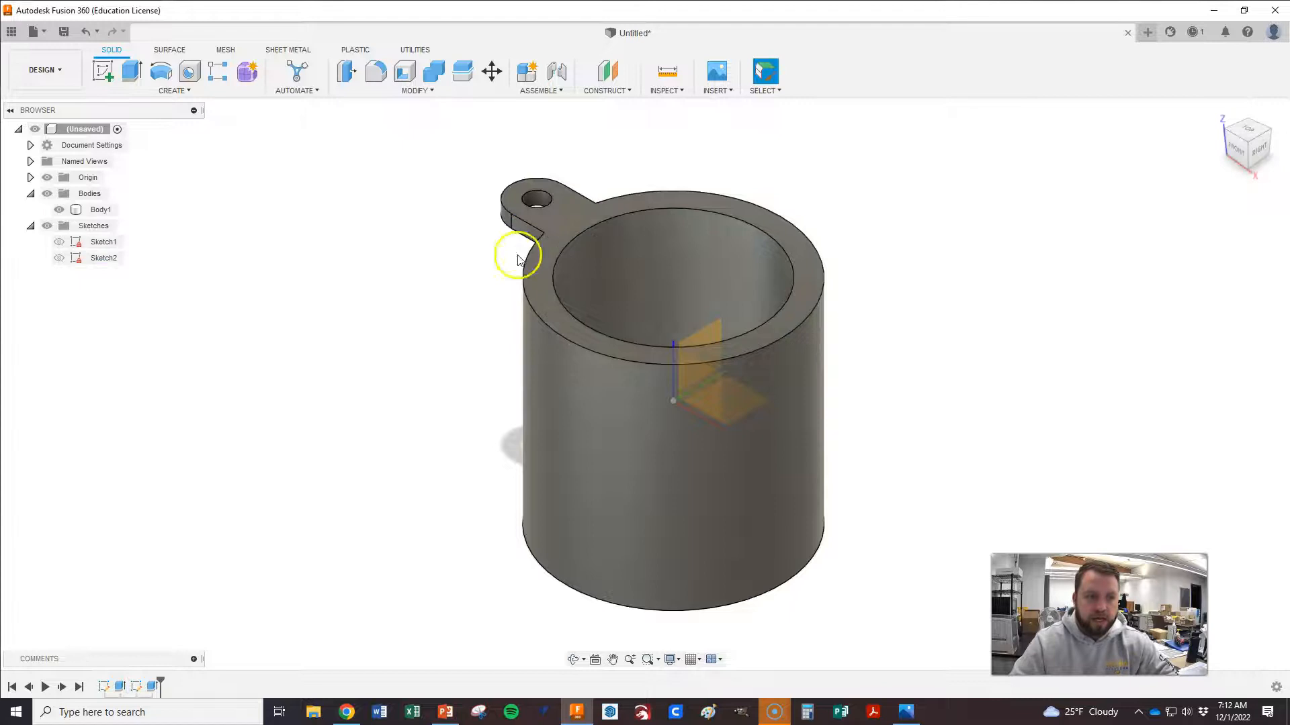
left_click(100, 209)
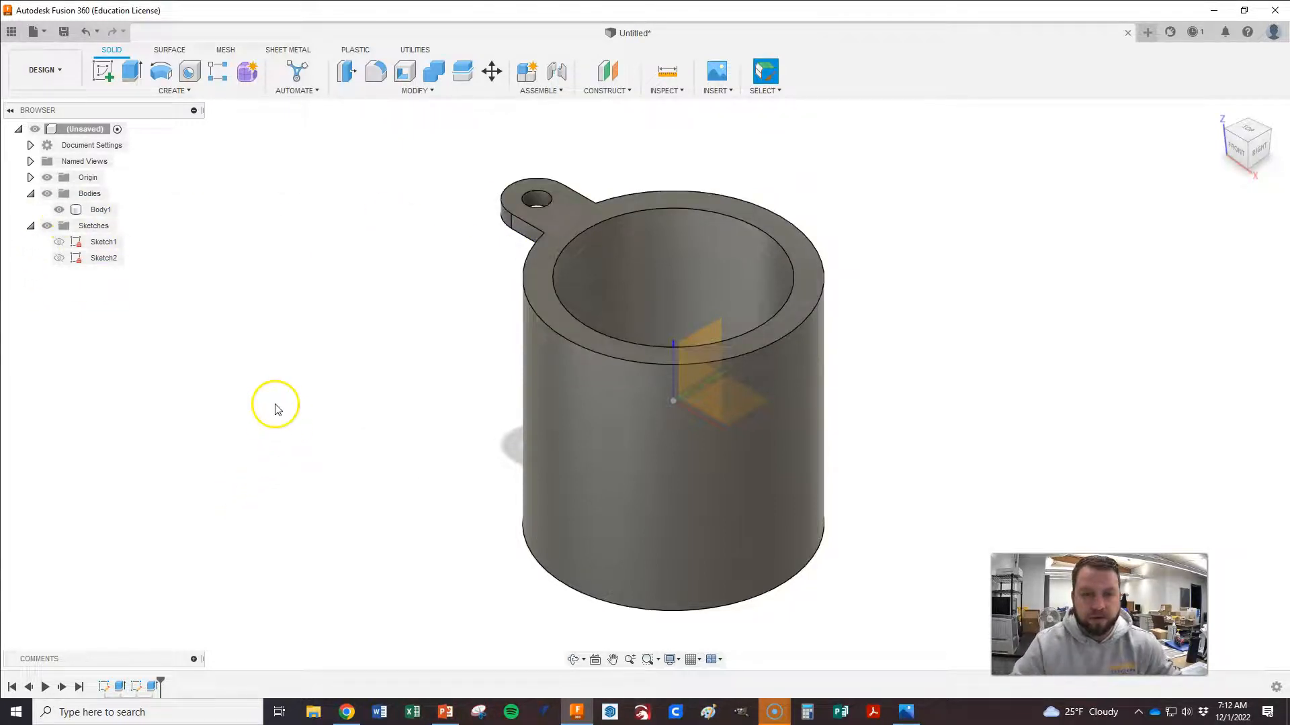
- Create a full circular pattern of the lug extrusion feature around the cylinder's vertical Z axis with a quantity of 3
left_click(1246, 133)
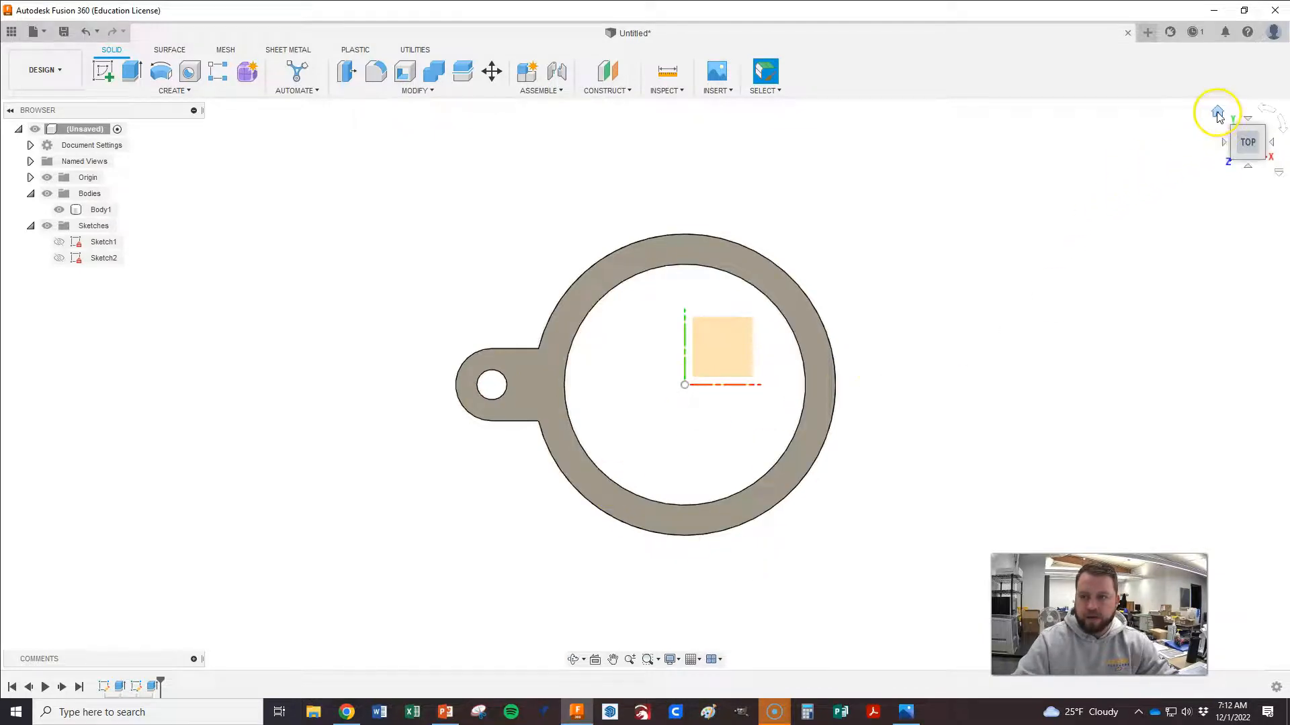
left_click(1217, 112)
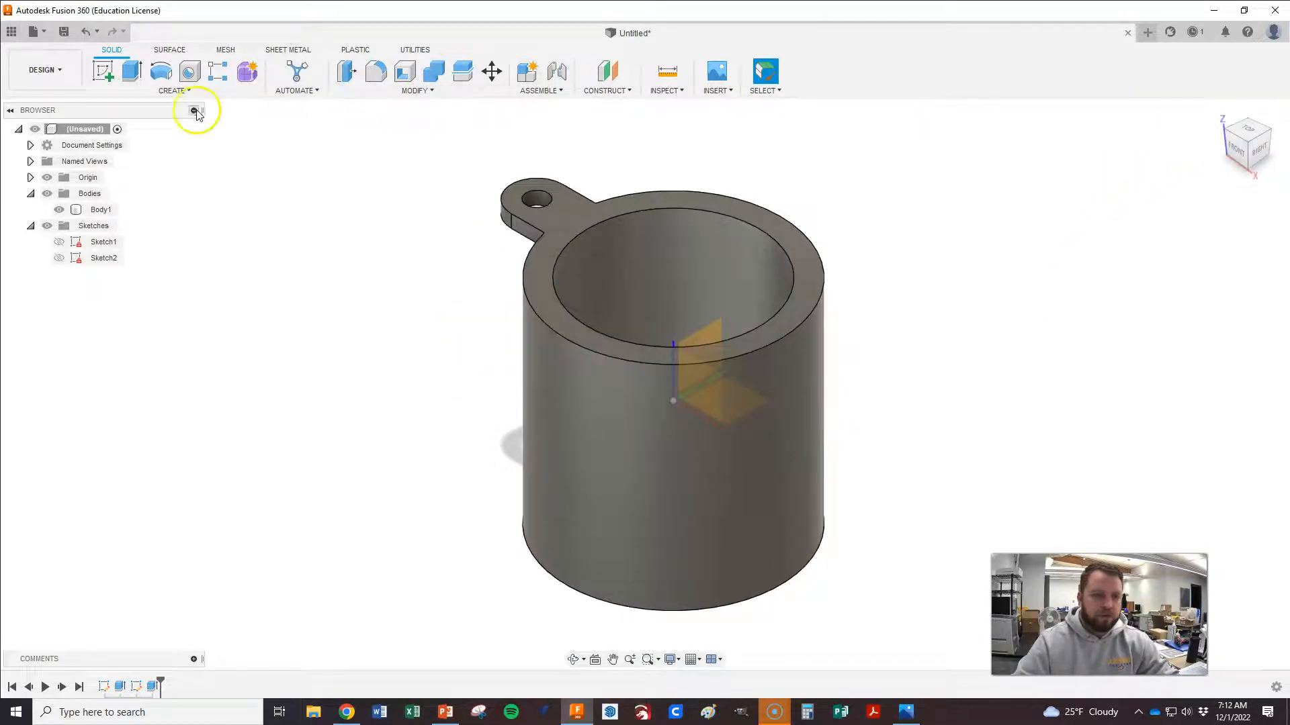
left_click(172, 91)
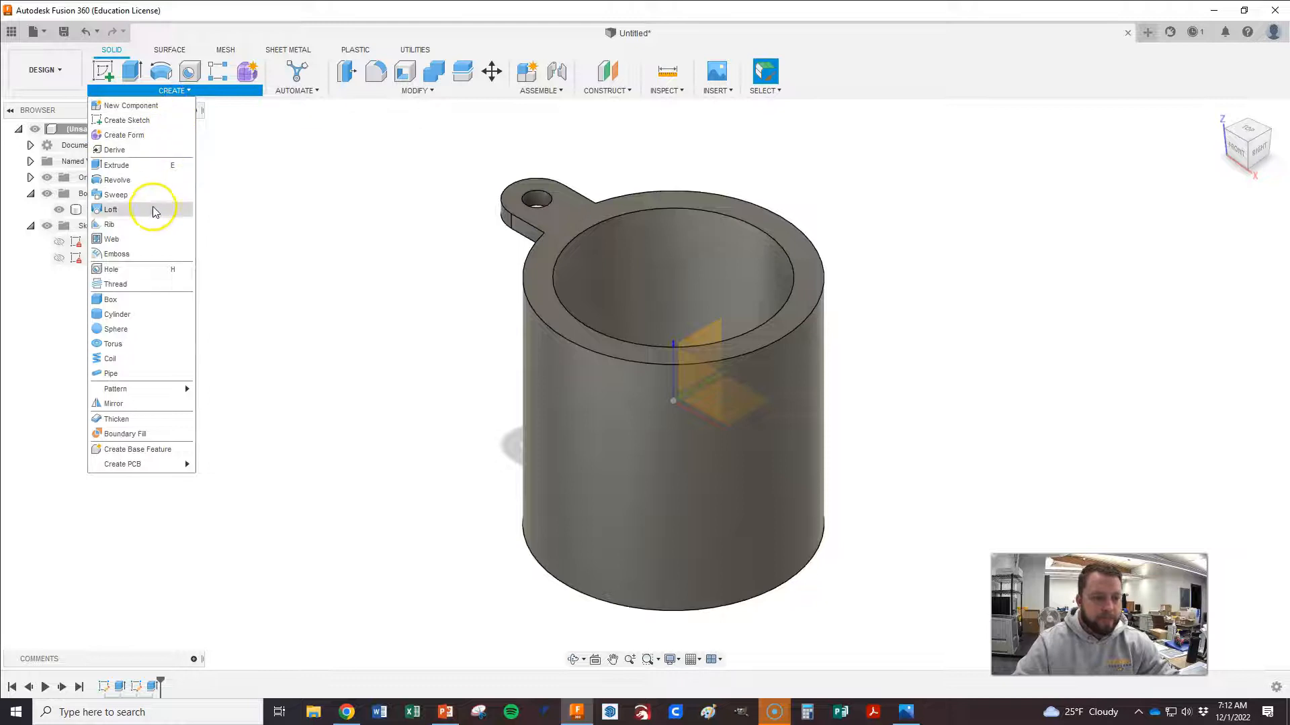
mouse_move(163, 389)
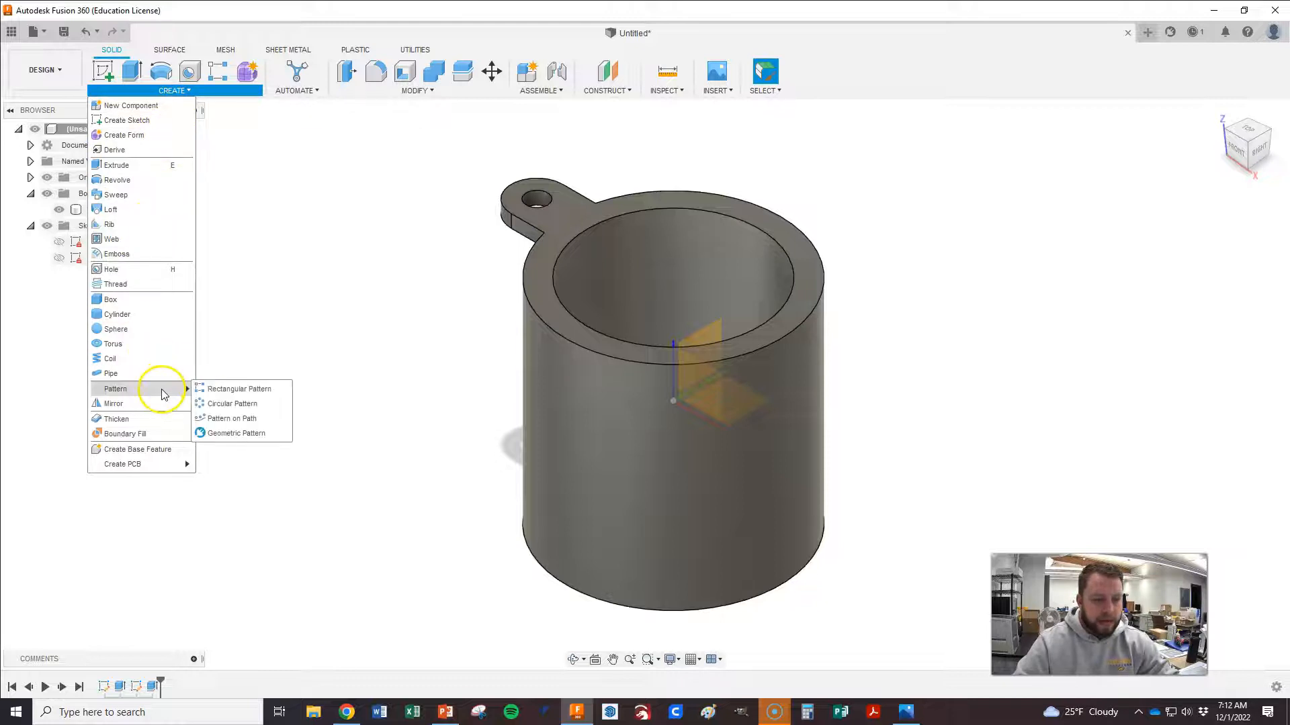
left_click(231, 405)
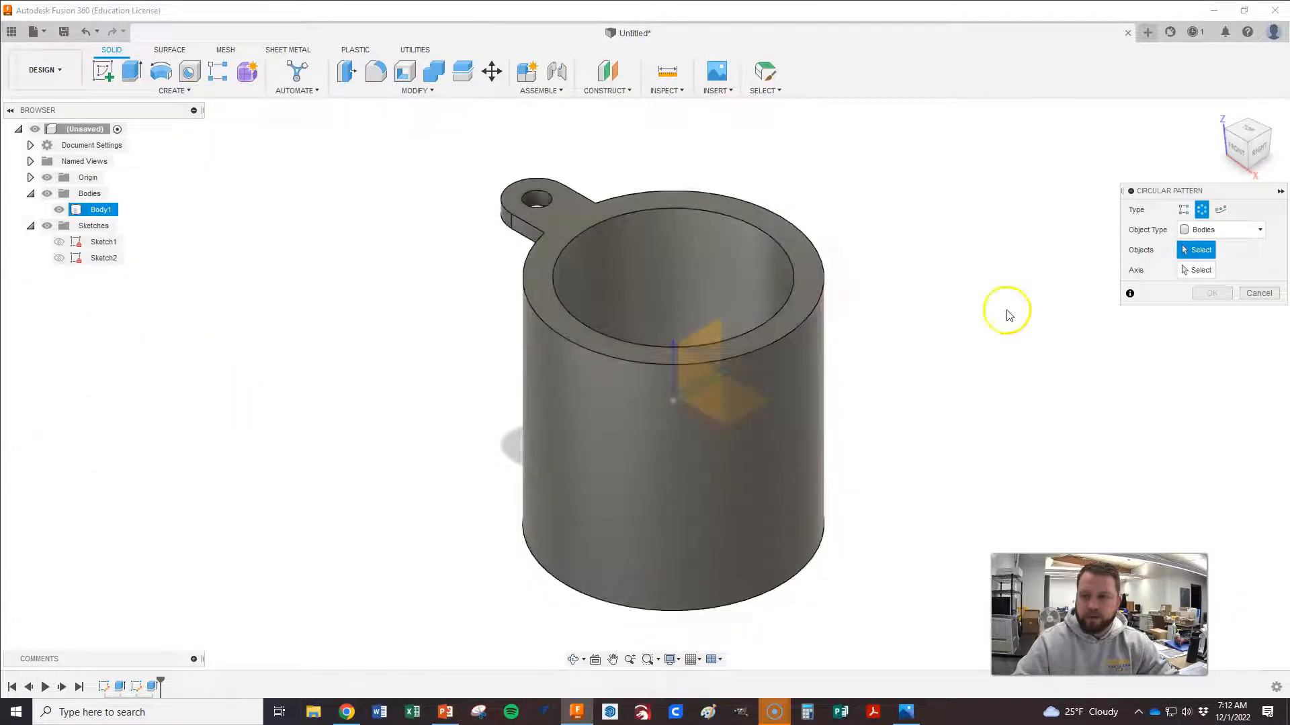
left_click(1201, 230)
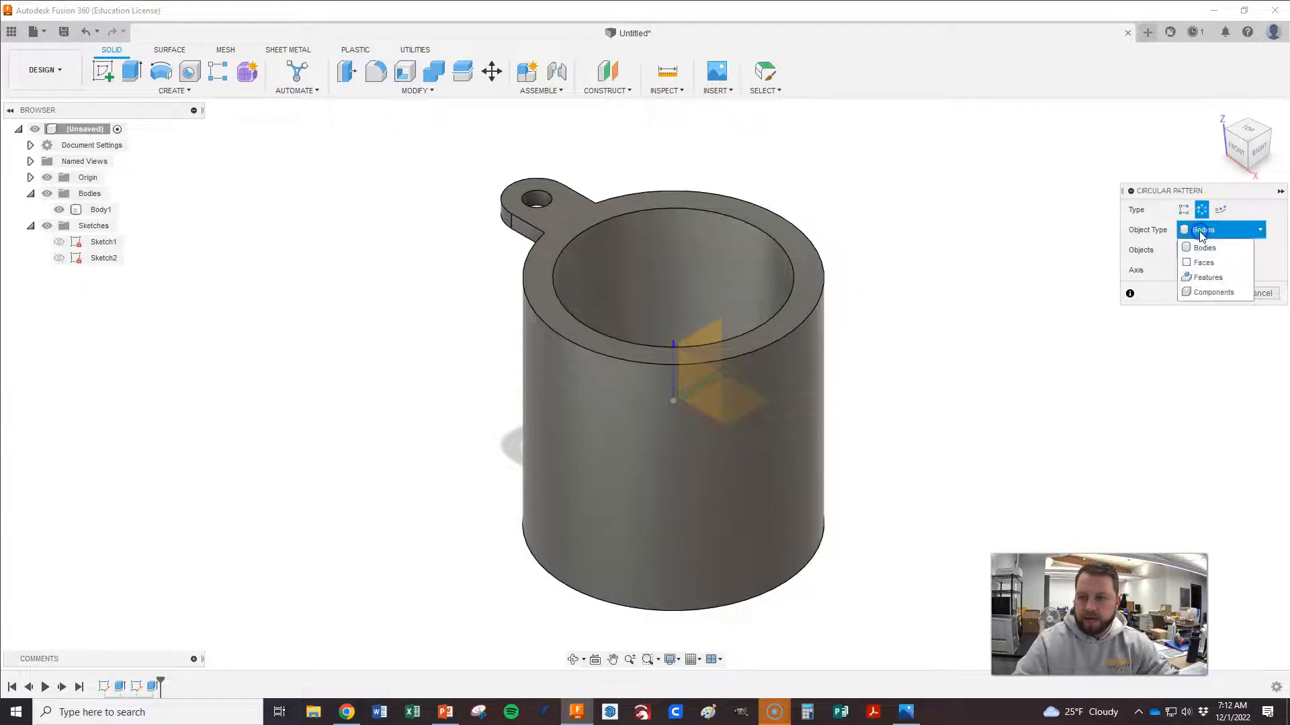
left_click(1208, 278)
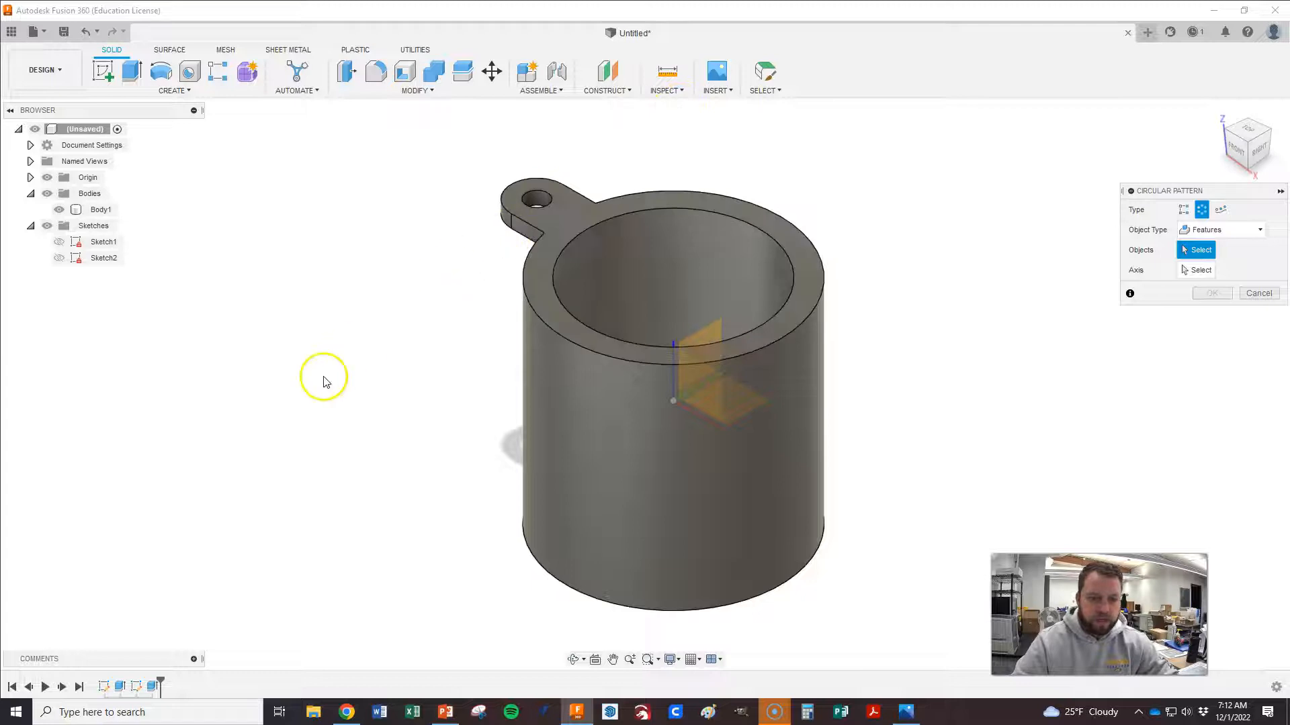
left_click(154, 686)
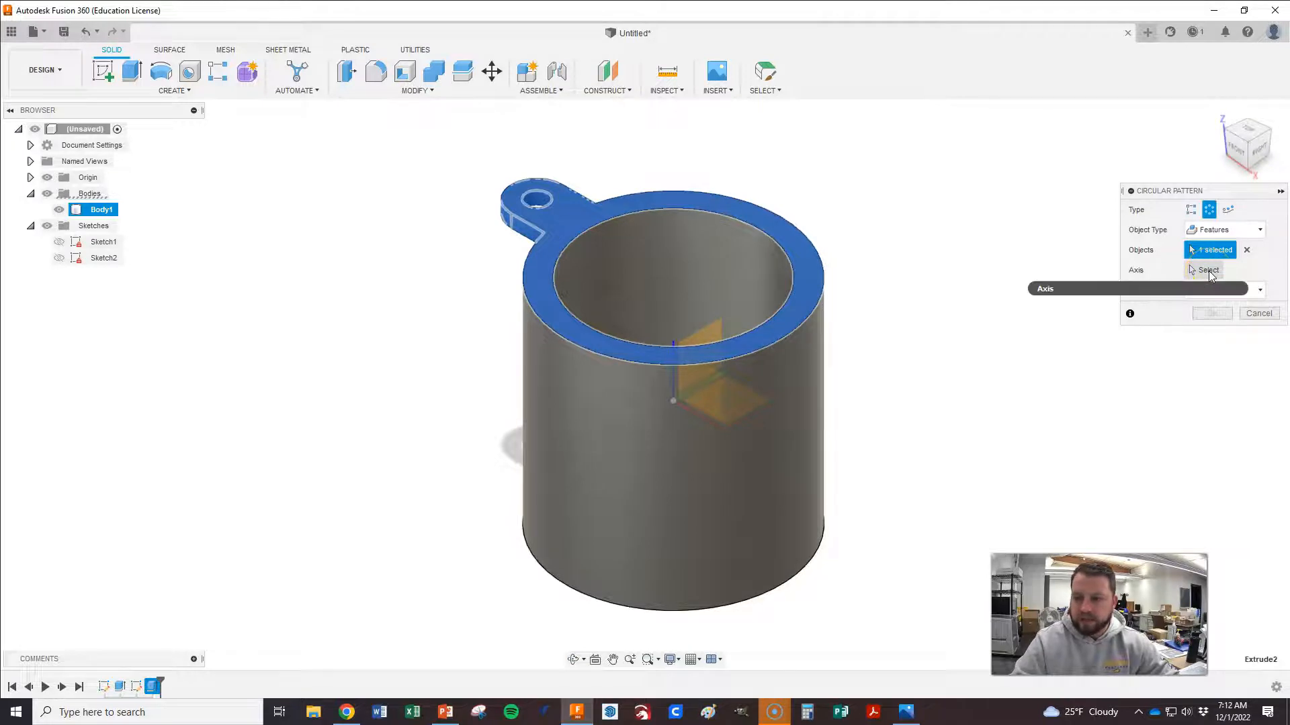
left_click(1208, 271)
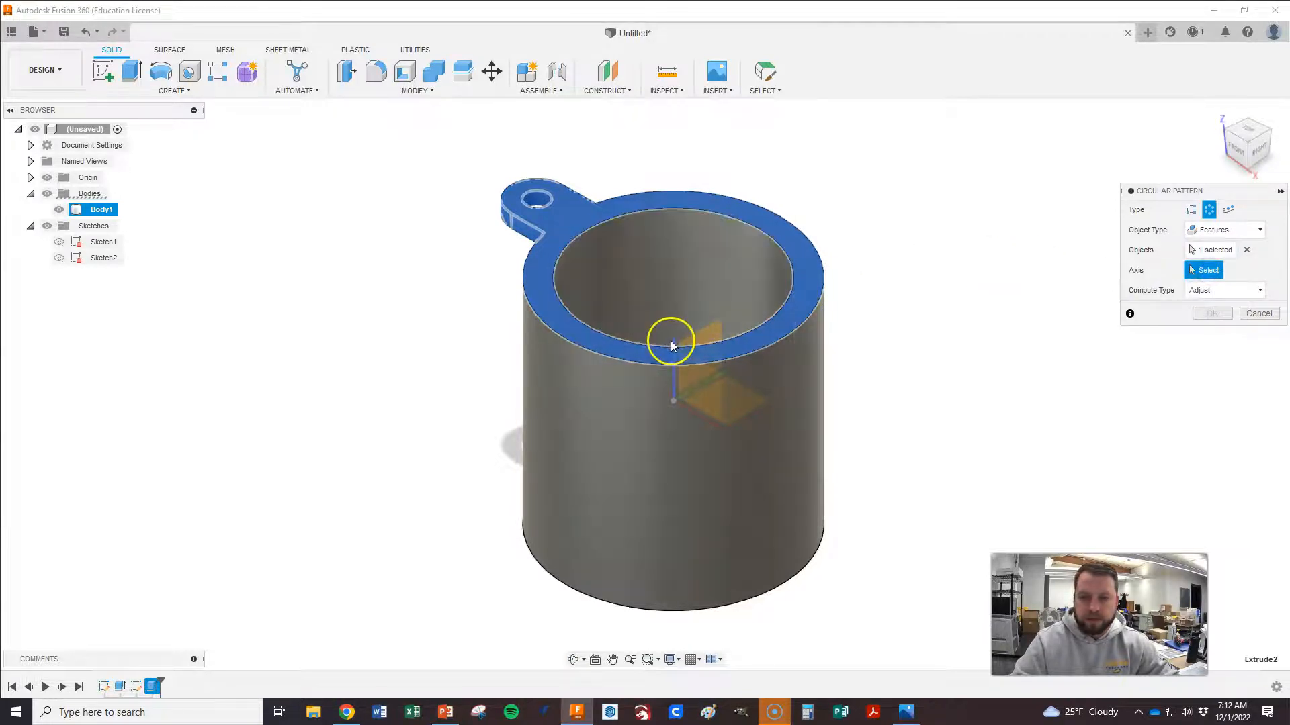
left_click(674, 346)
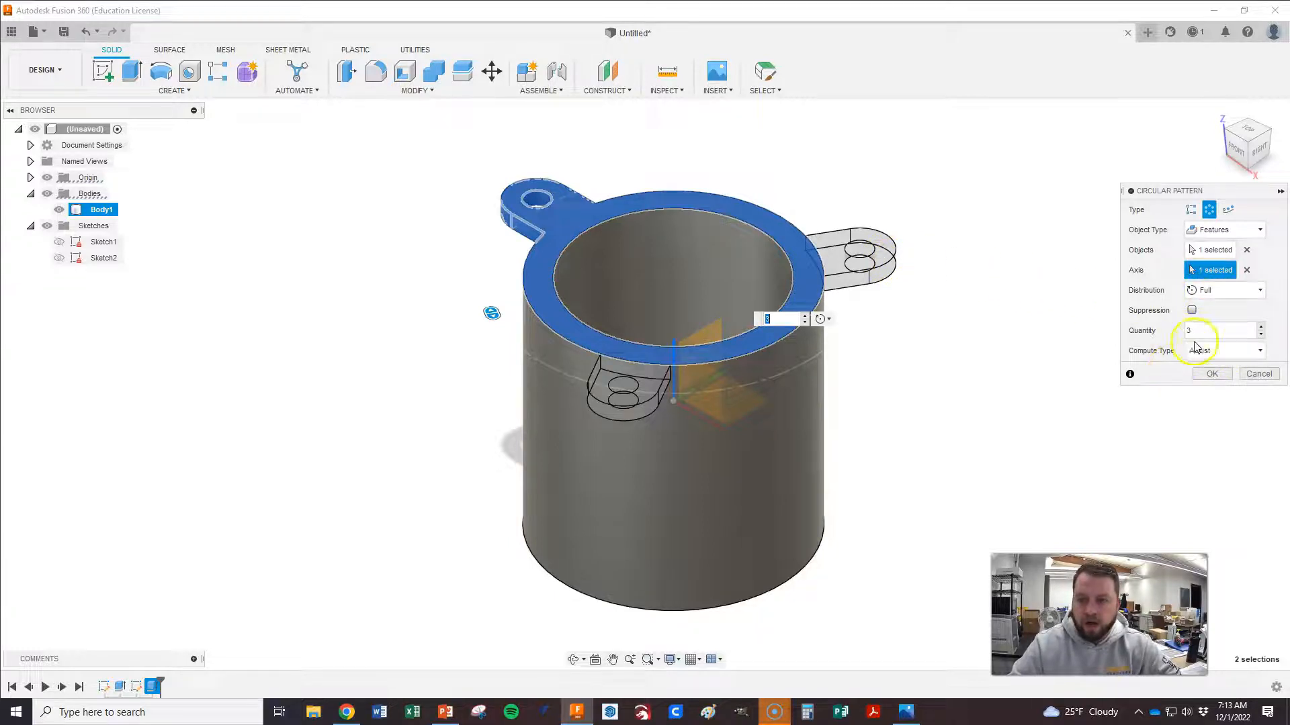
left_click(1213, 375)
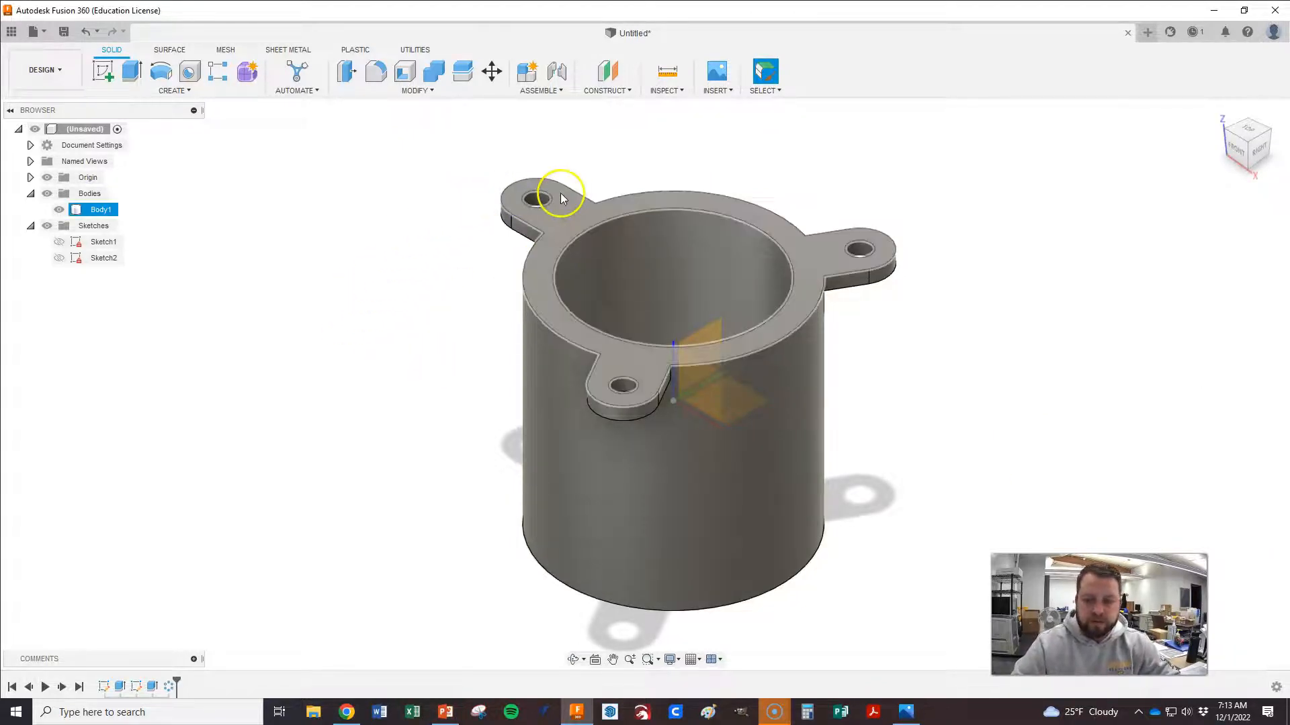
- Mirror the circular pattern feature of the lugs across the XY plane to the cylinder's bottom end
left_click(176, 91)
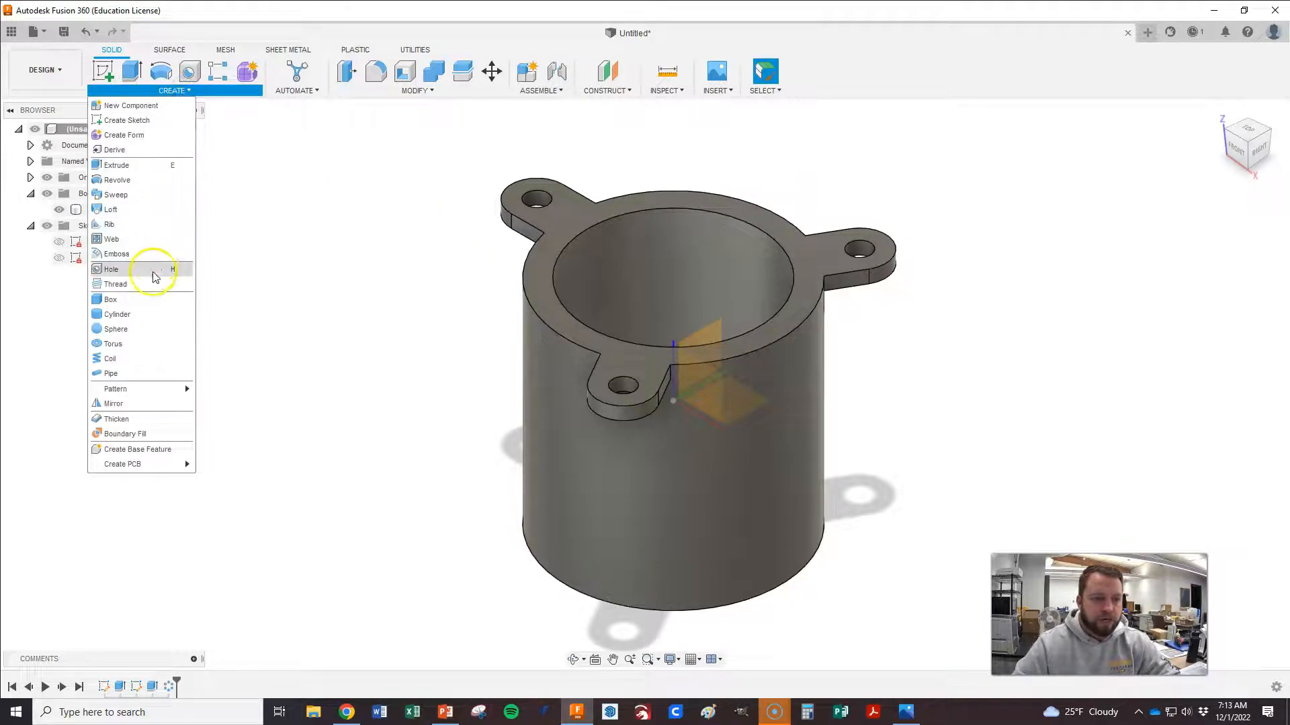
left_click(123, 406)
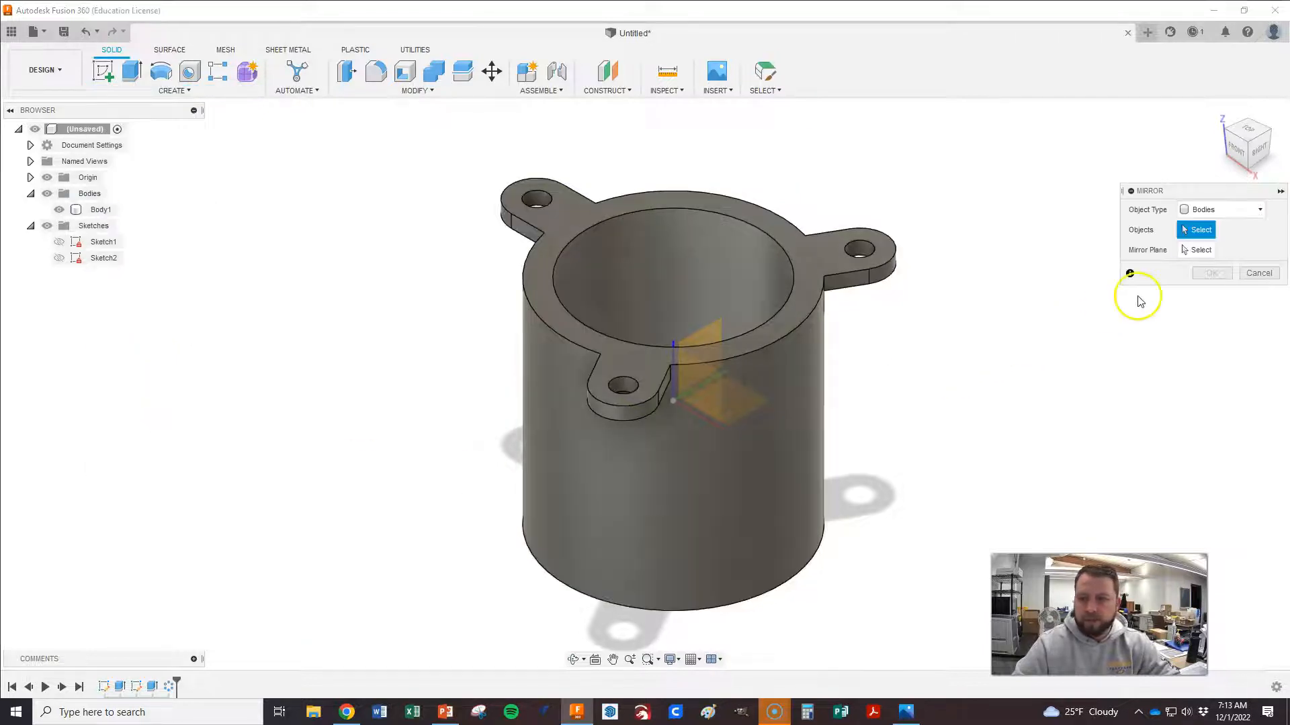
left_click(1209, 210)
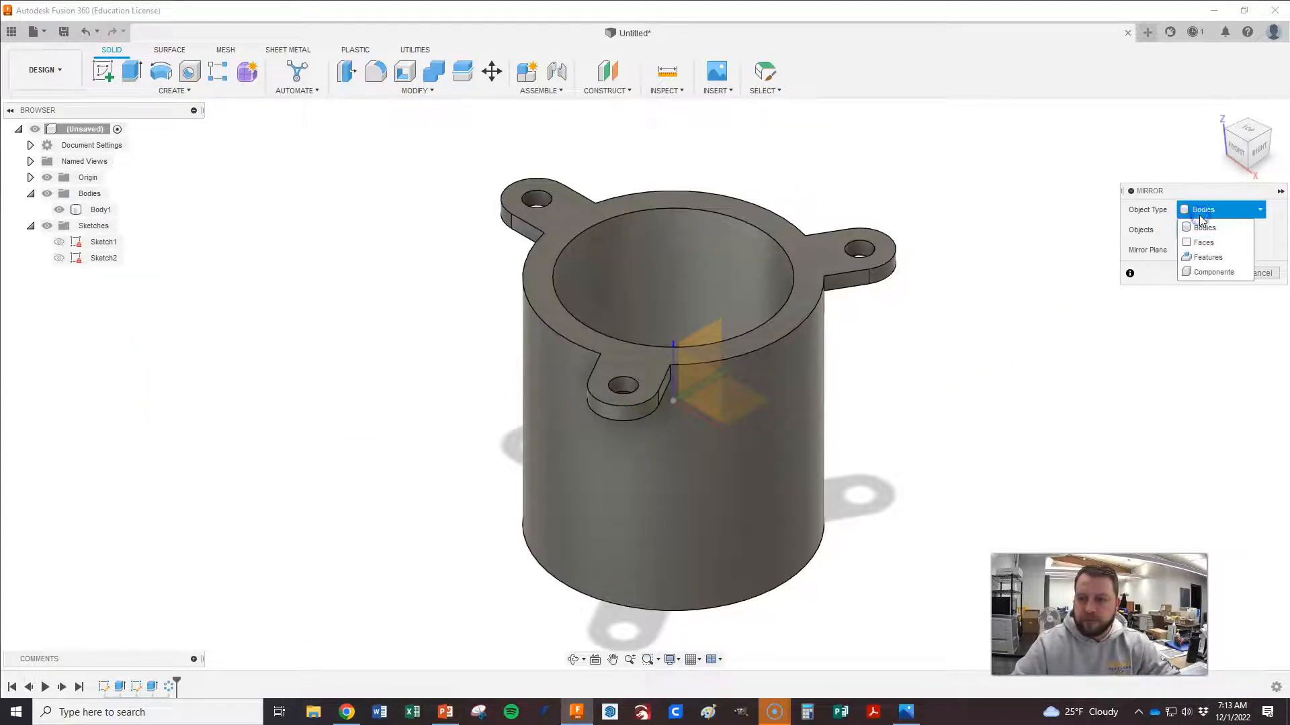
left_click(1202, 257)
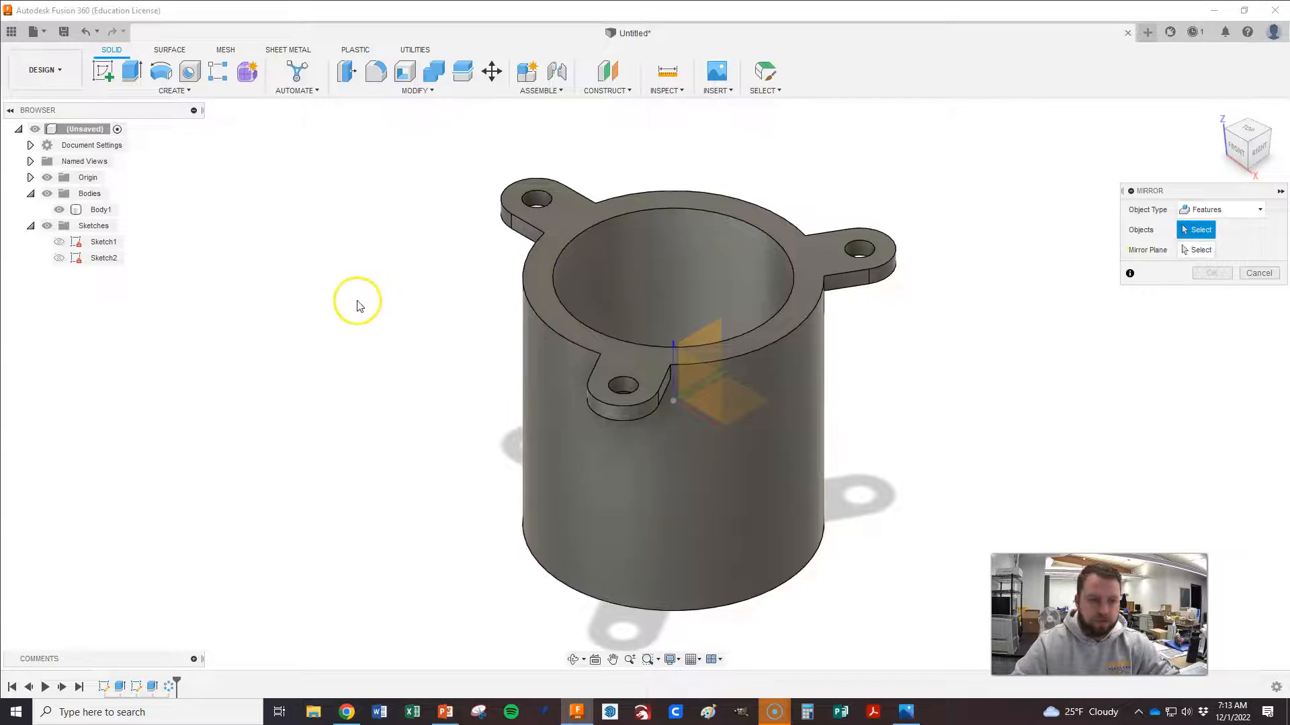
left_click(541, 216)
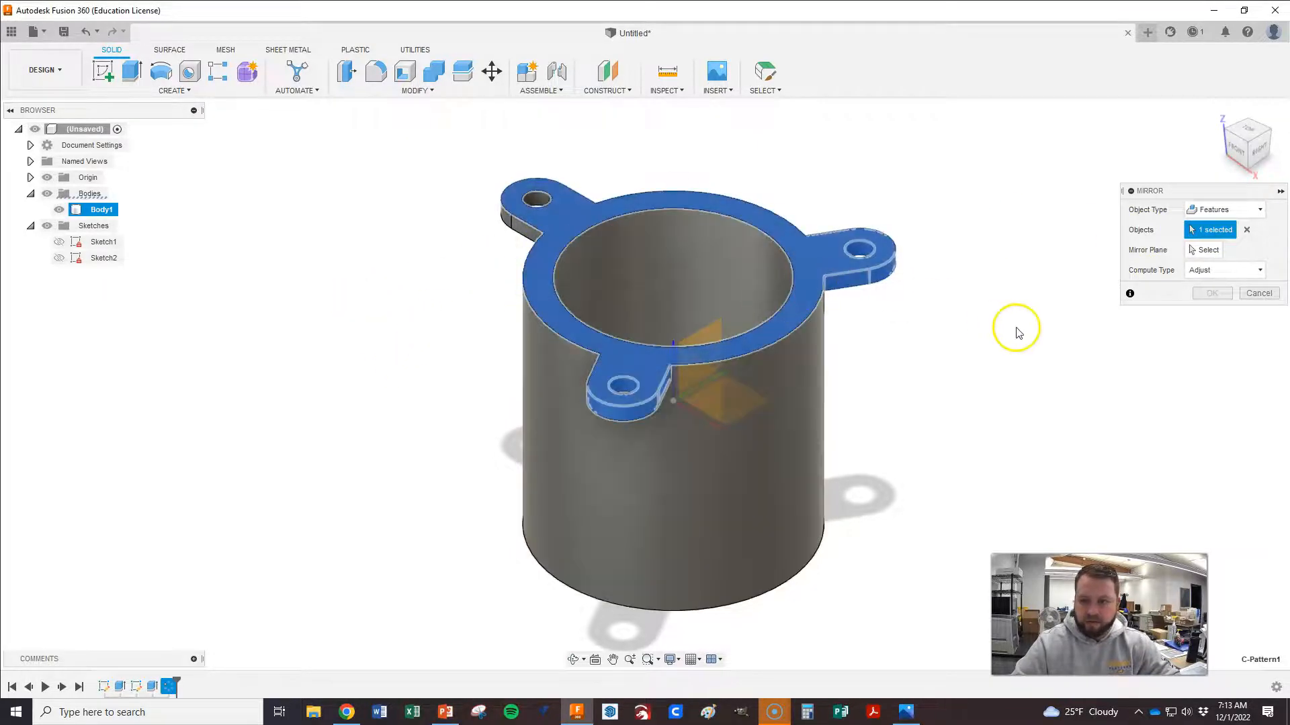
left_click(1205, 251)
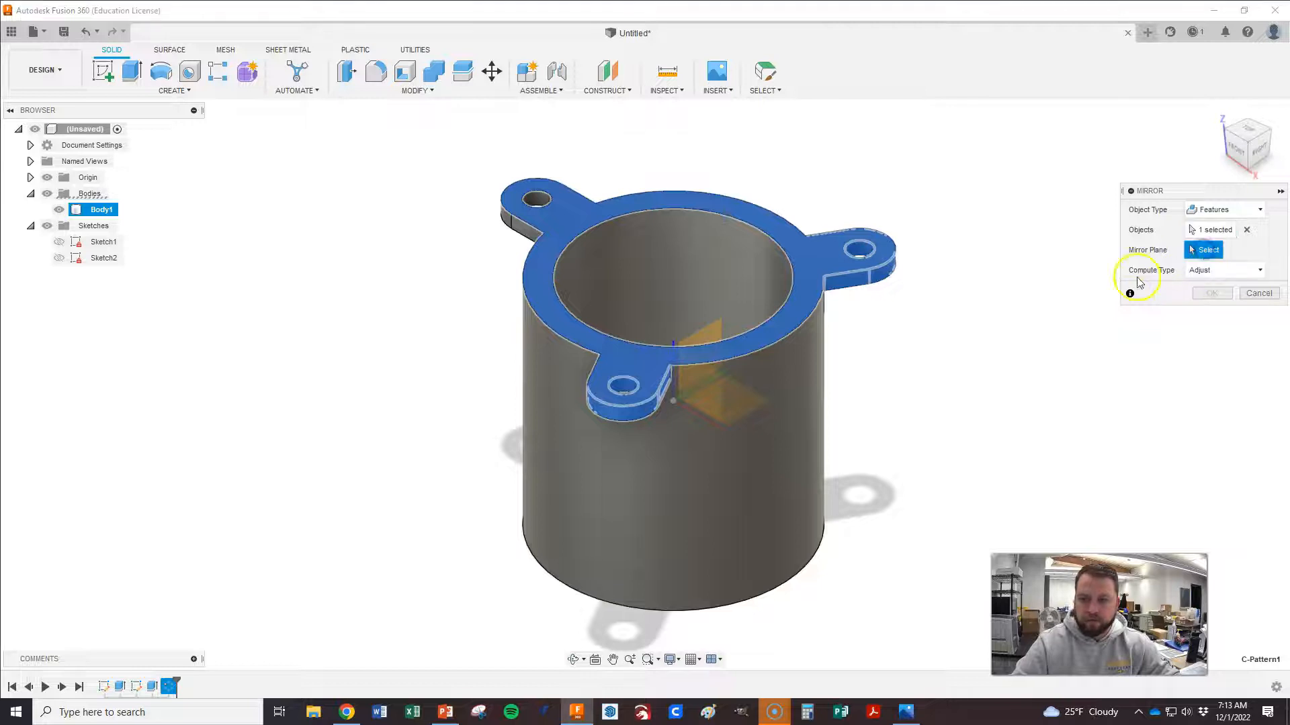
left_click(761, 406)
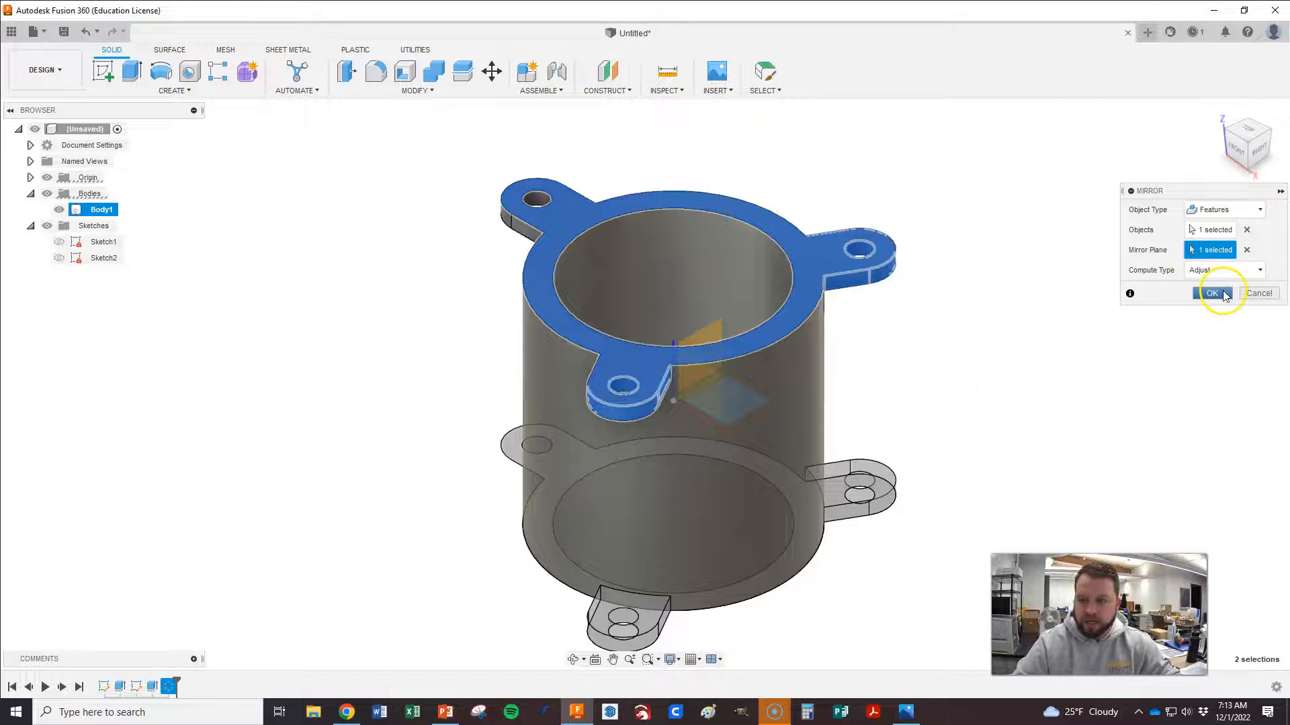
left_click(1211, 293)
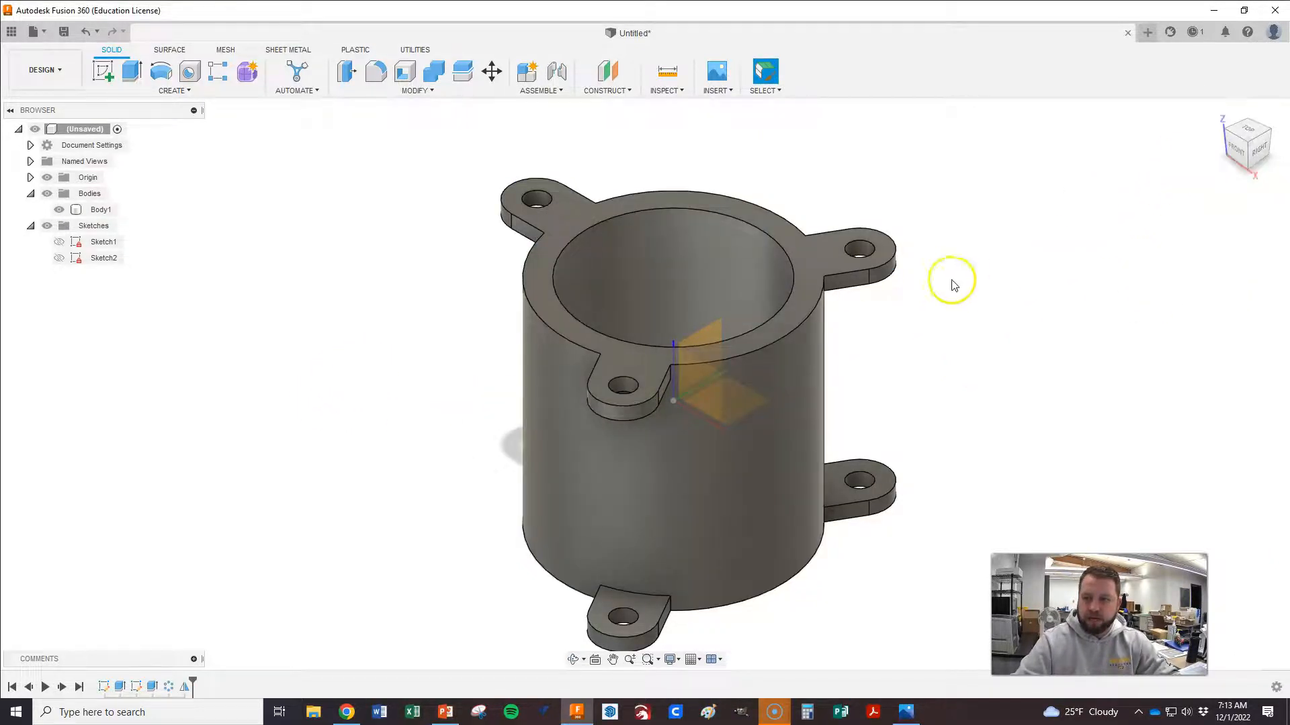
- Inspect the bottom lugs and try to add the original lug extrusion to the mirror feature's objects
left_click(748, 385)
middle_click_drag(748, 386, 844, 386, "shift")
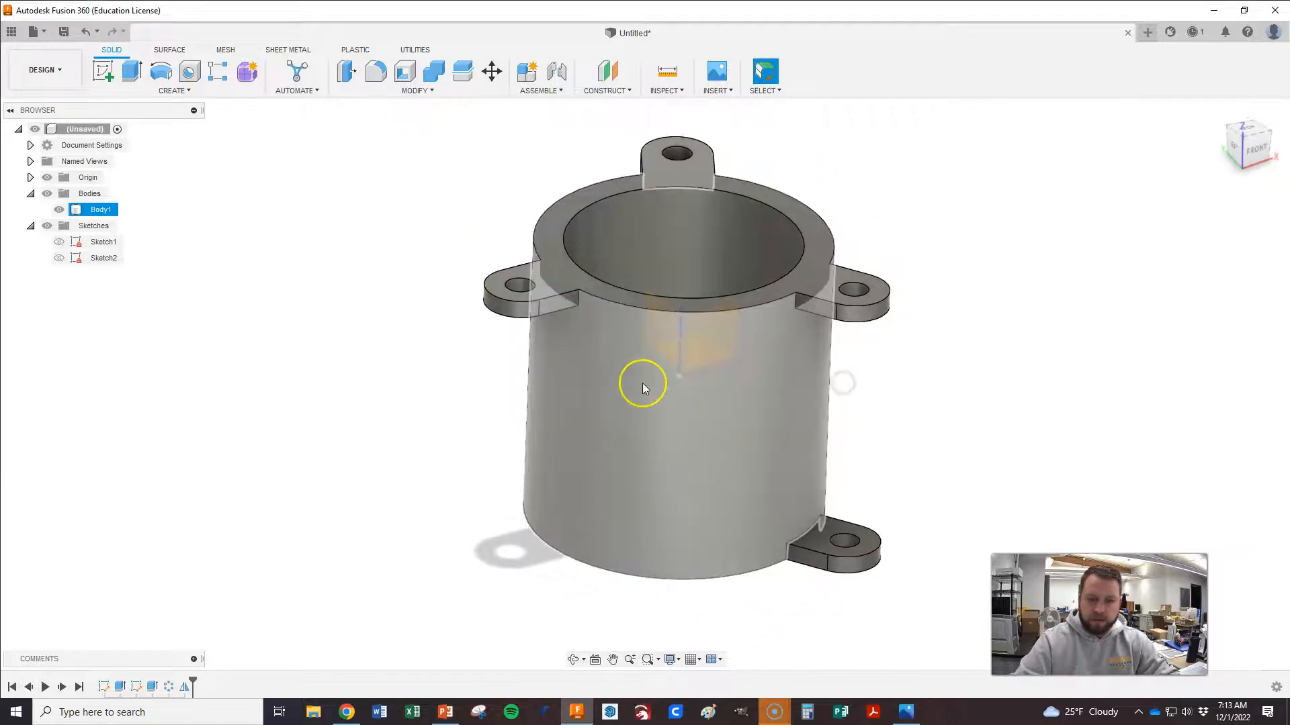
left_click(513, 489)
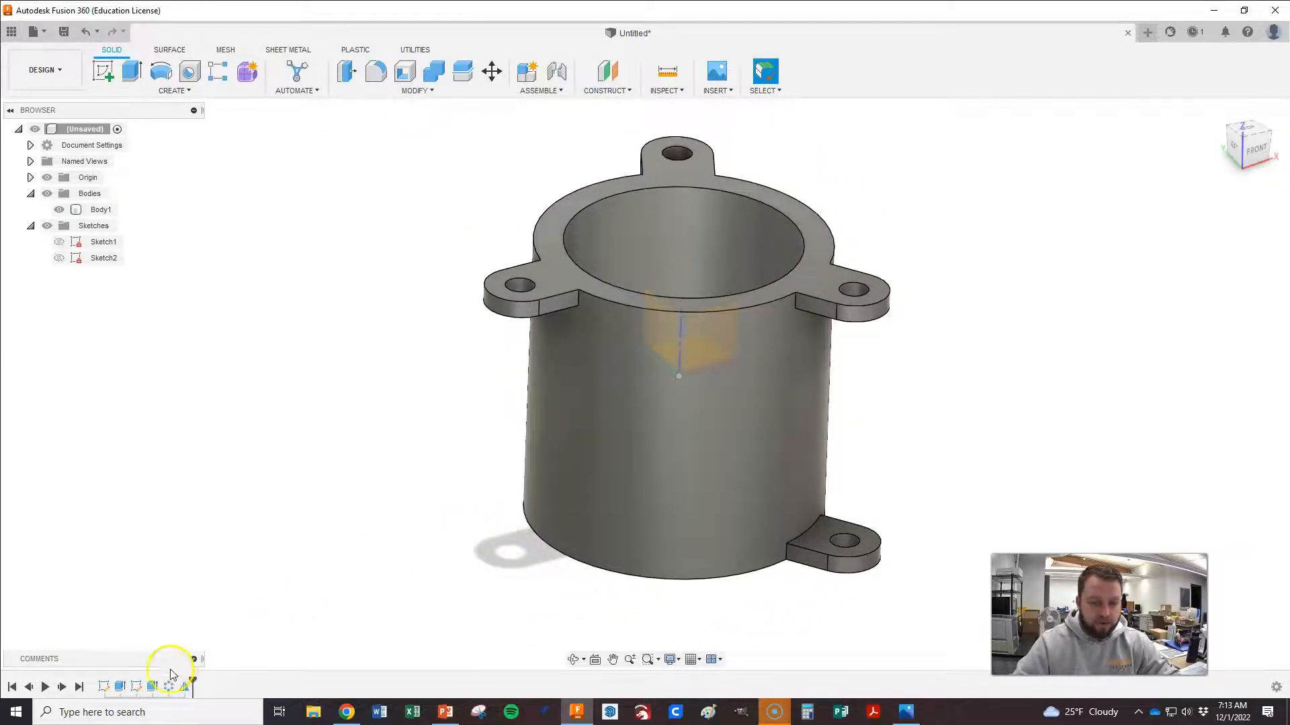
double_click(185, 687)
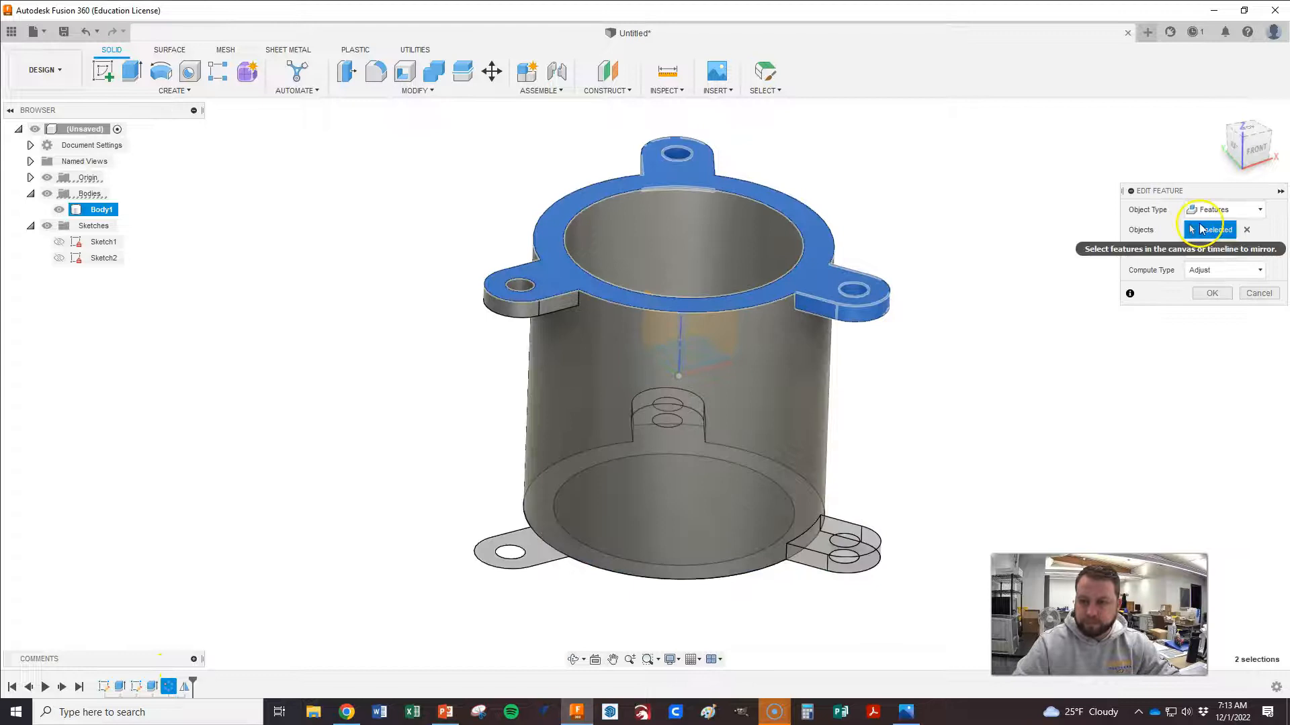
left_click(561, 303)
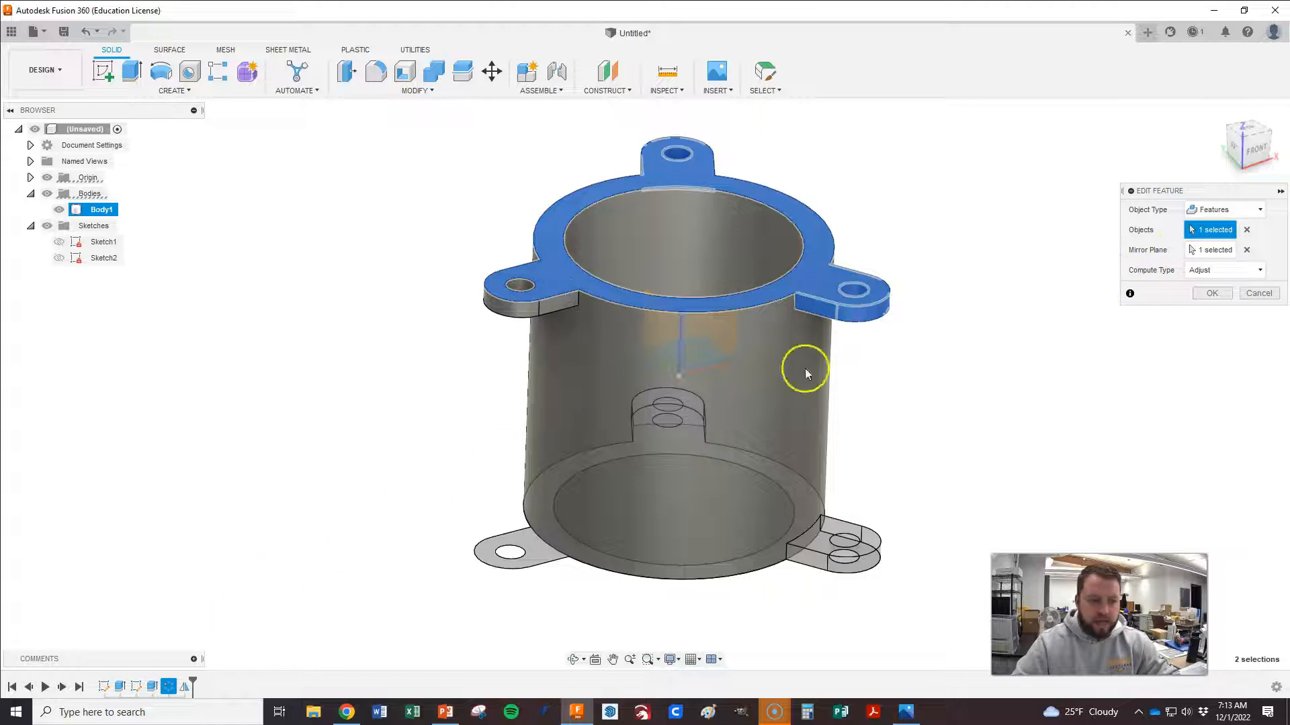
left_click(1213, 231)
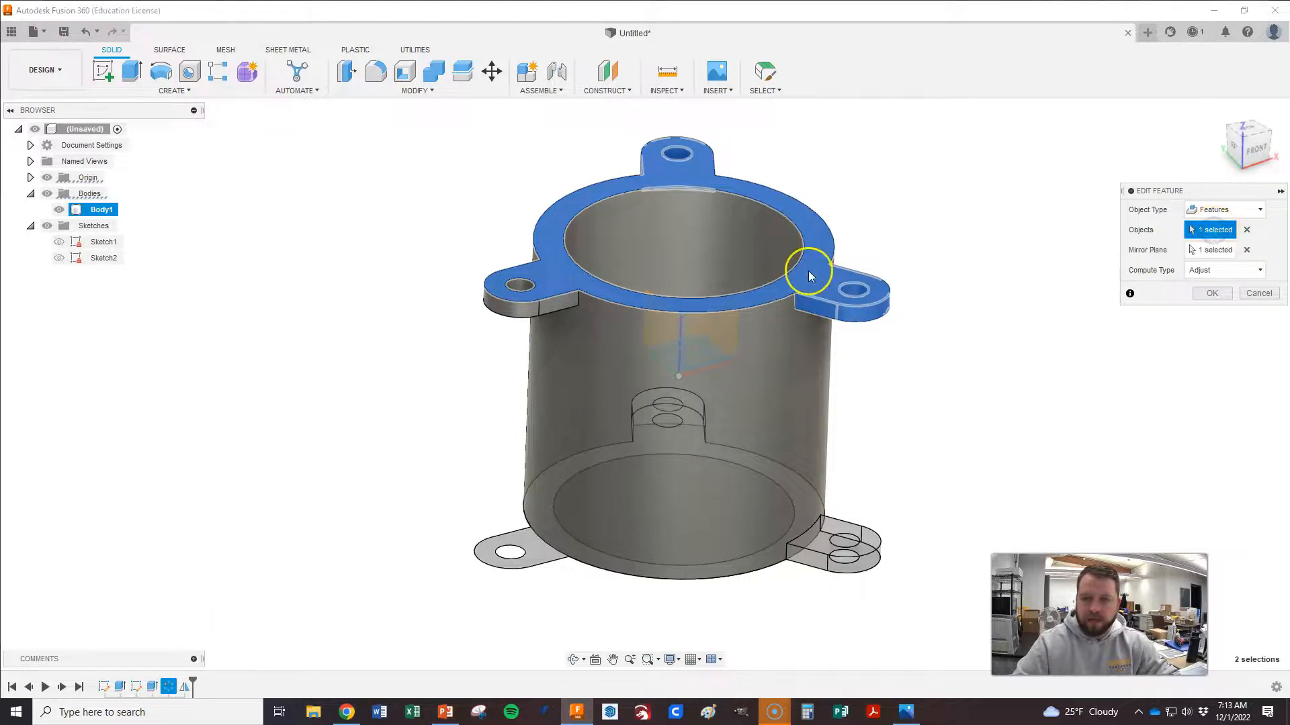
left_click(153, 687)
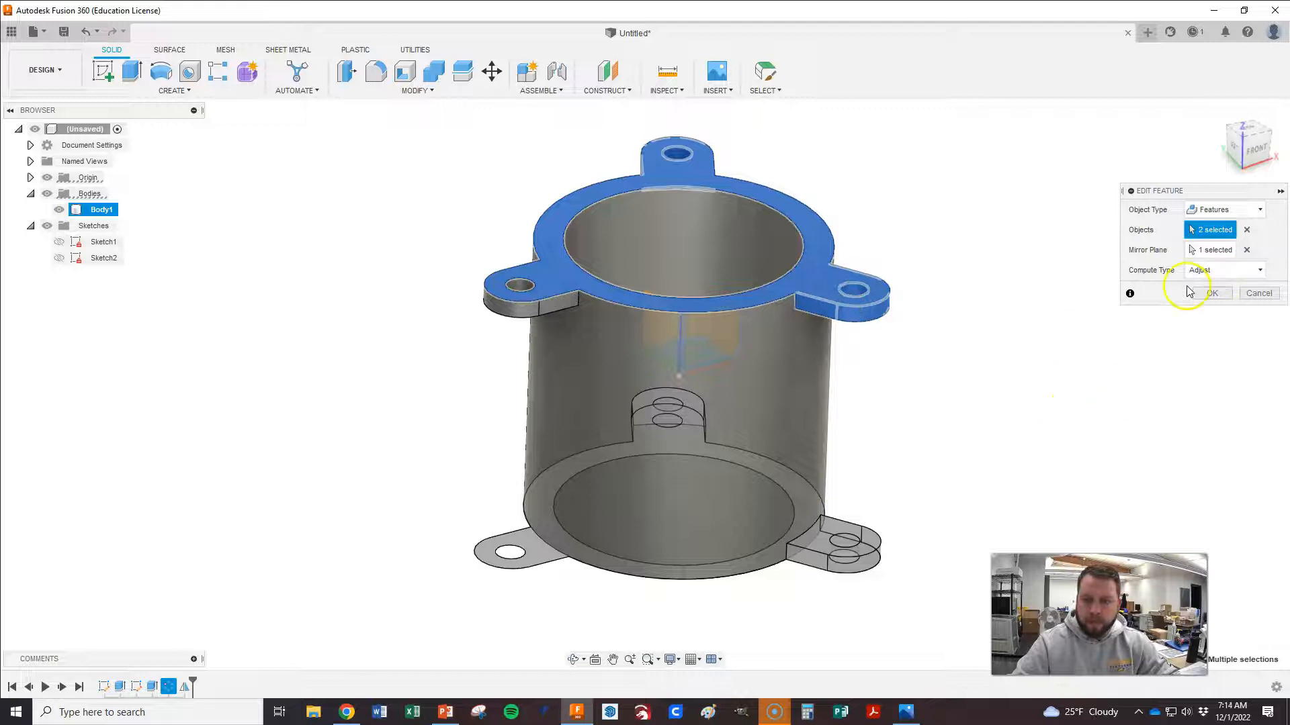
left_click(1211, 293)
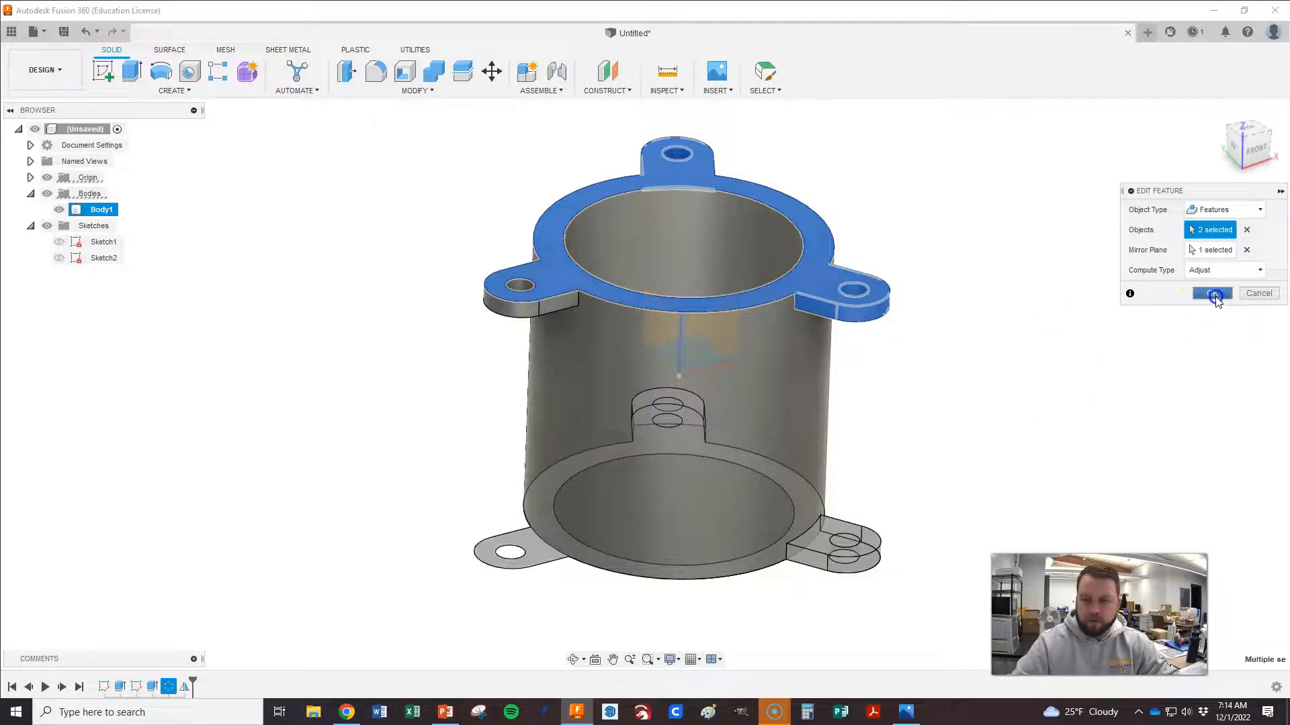
- Edit the mirror feature so that its only object is the original lug extrusion
double_click(185, 686)
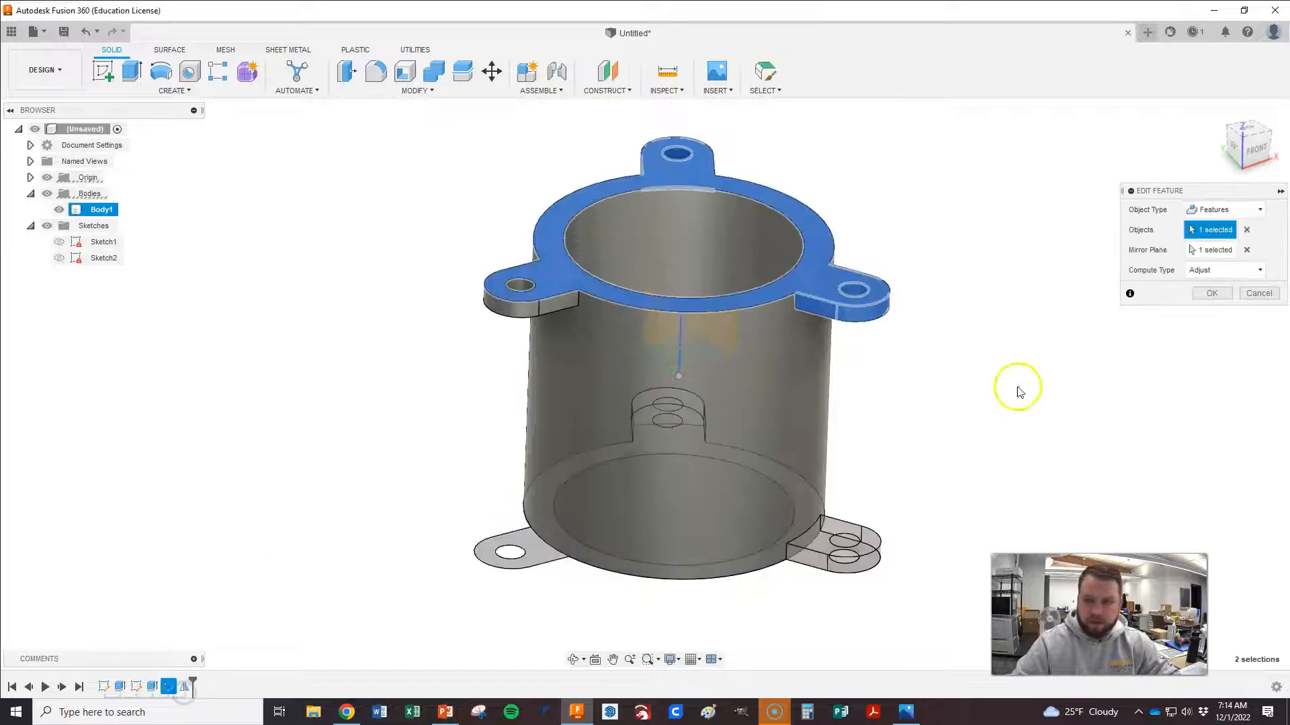
left_click(1248, 230)
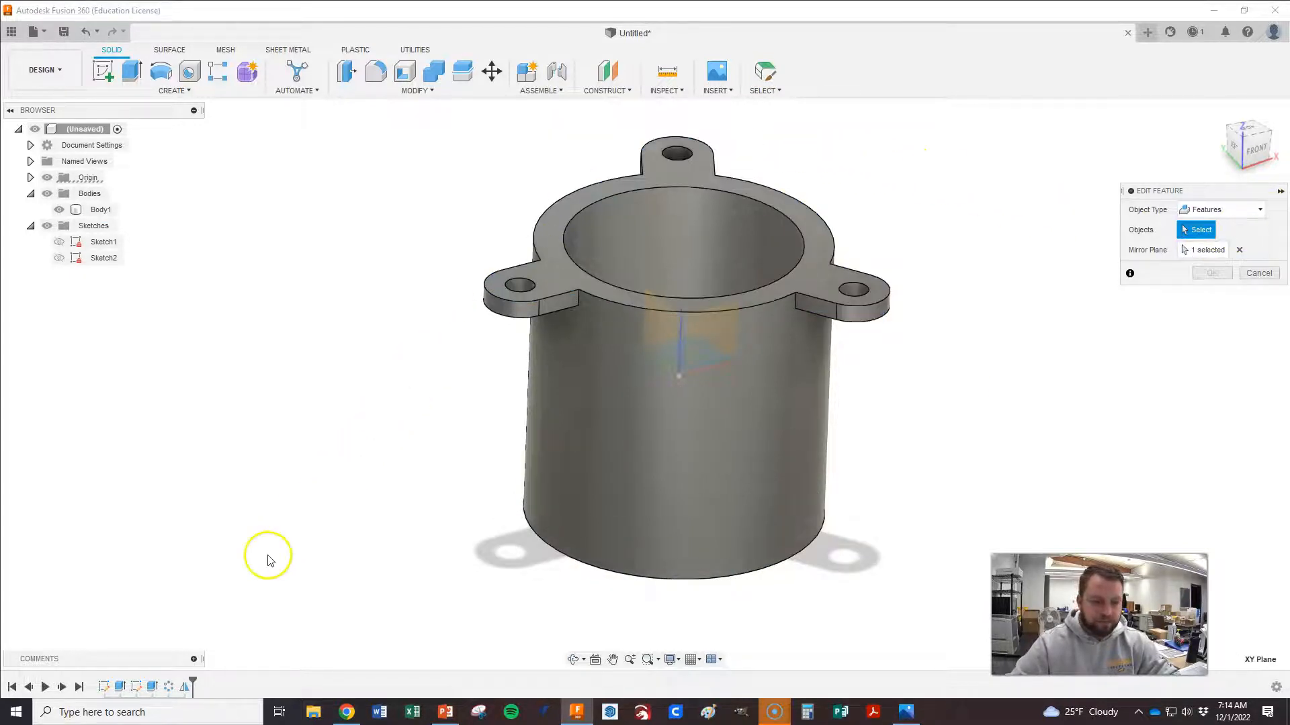
left_click(153, 687)
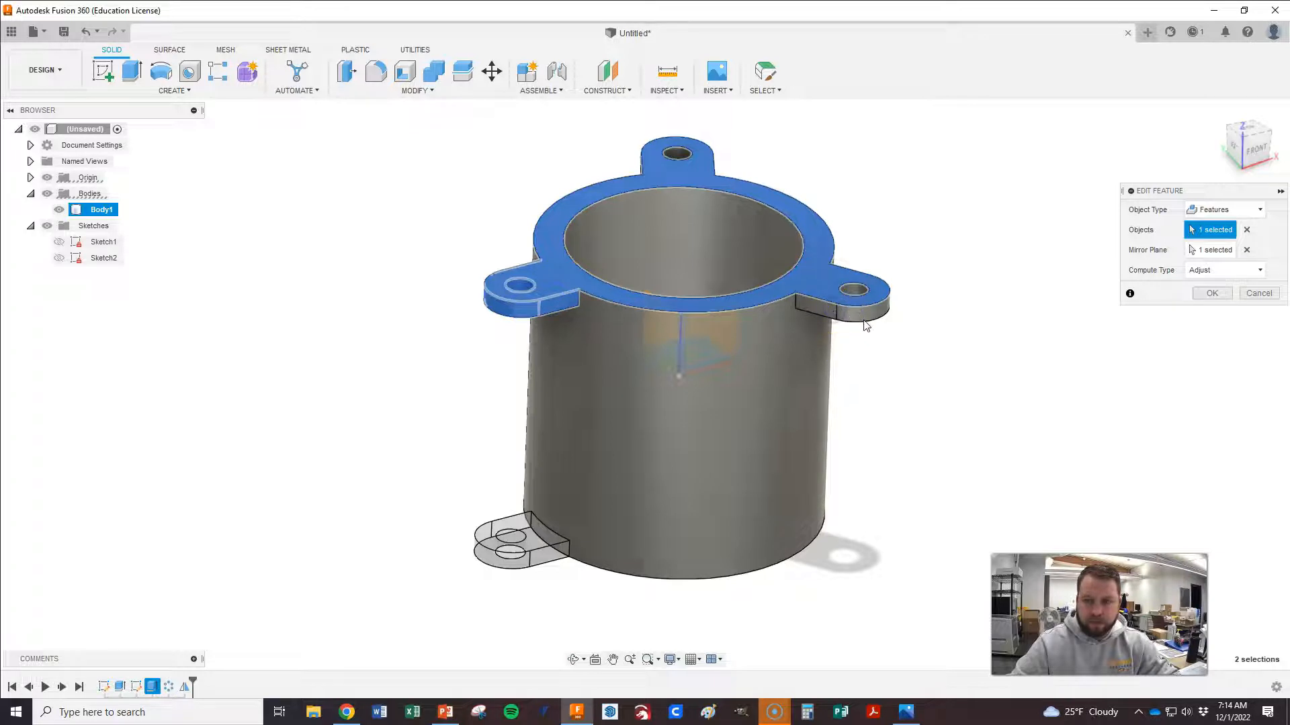
left_click(1247, 230)
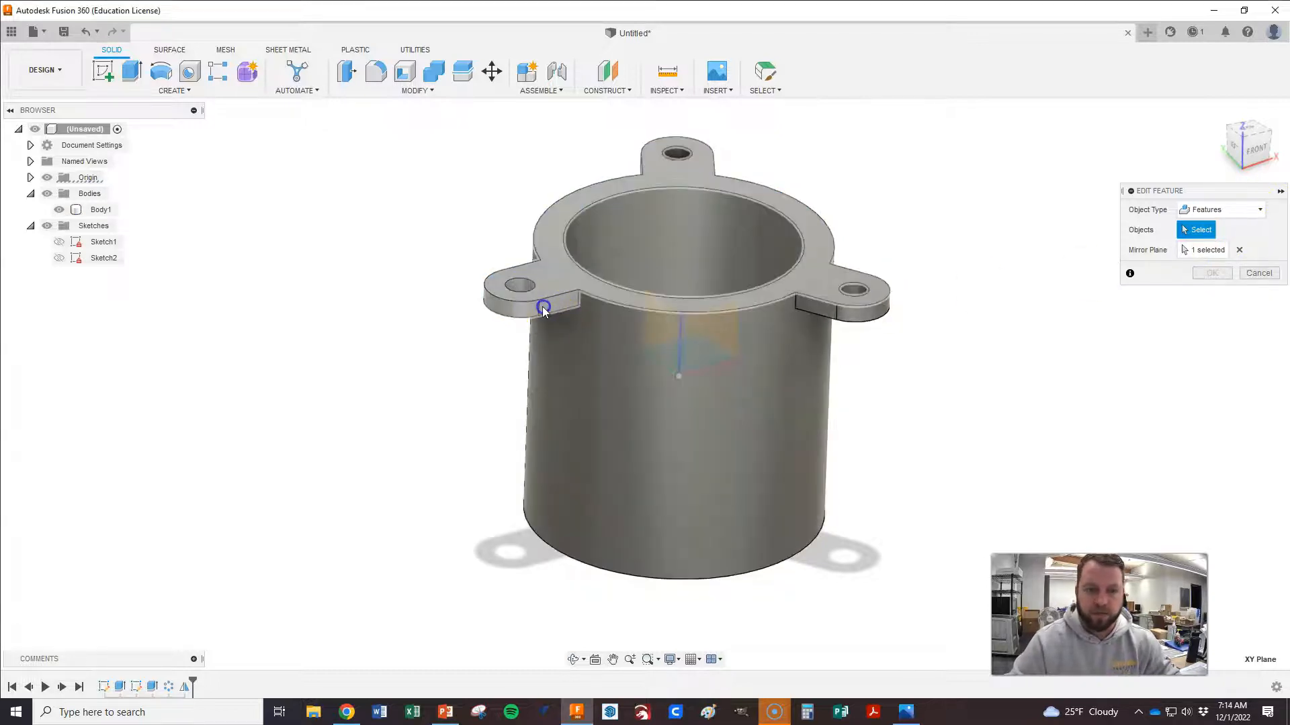
left_click(542, 298)
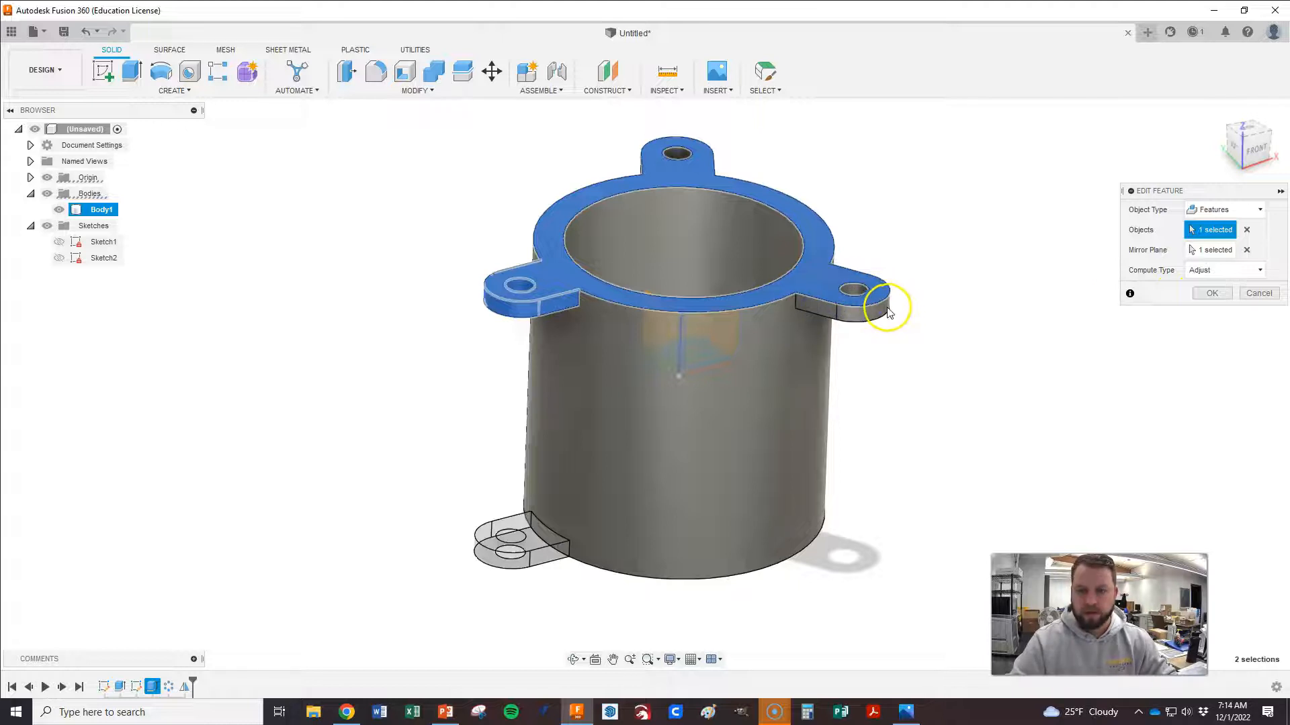
left_click(1259, 293)
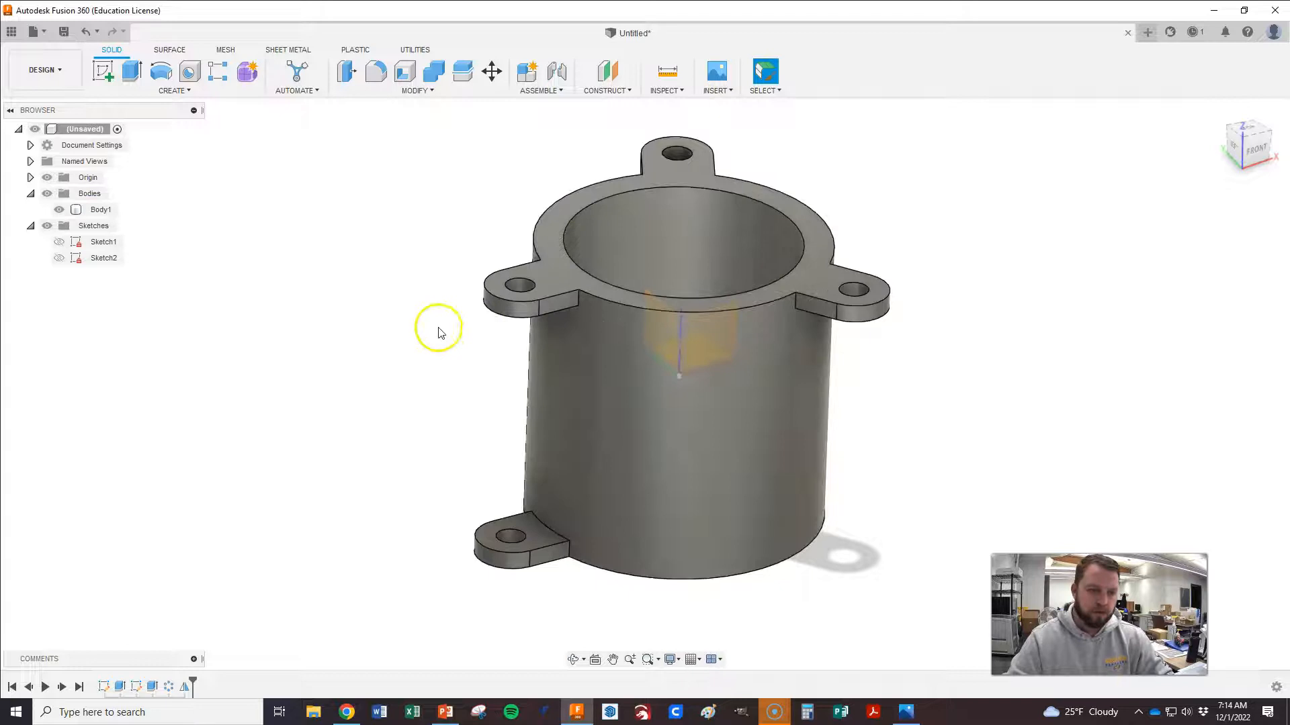
- Create a second mirror feature that mirrors the lugs' circular pattern across the XY plane to the cylinder's bottom end
right_click(284, 278)
left_click(285, 164)
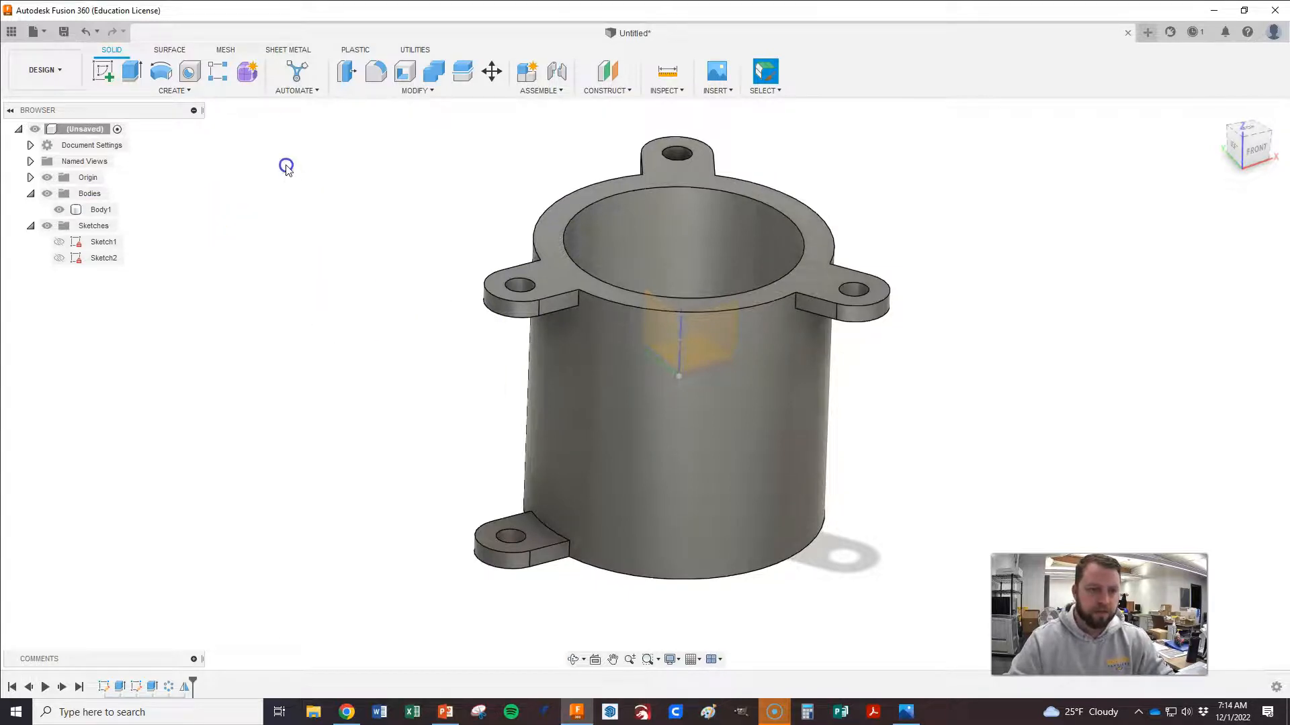
left_click(189, 90)
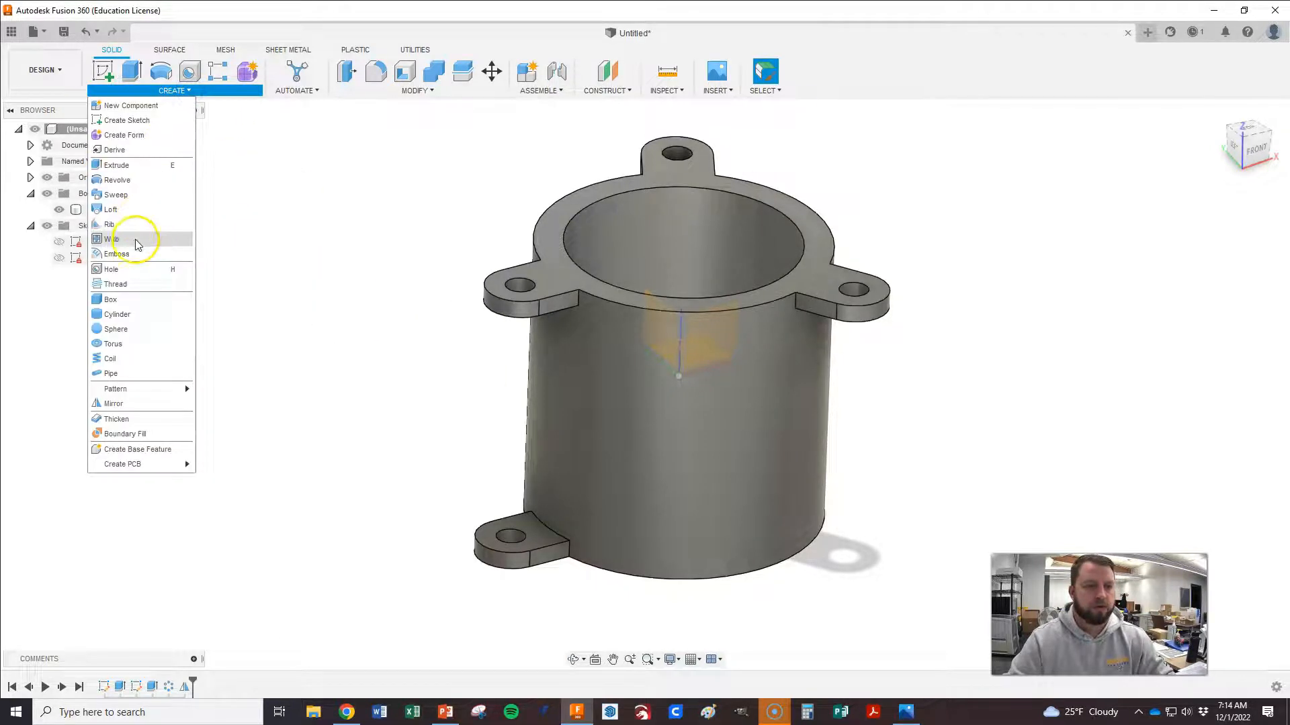
left_click(121, 410)
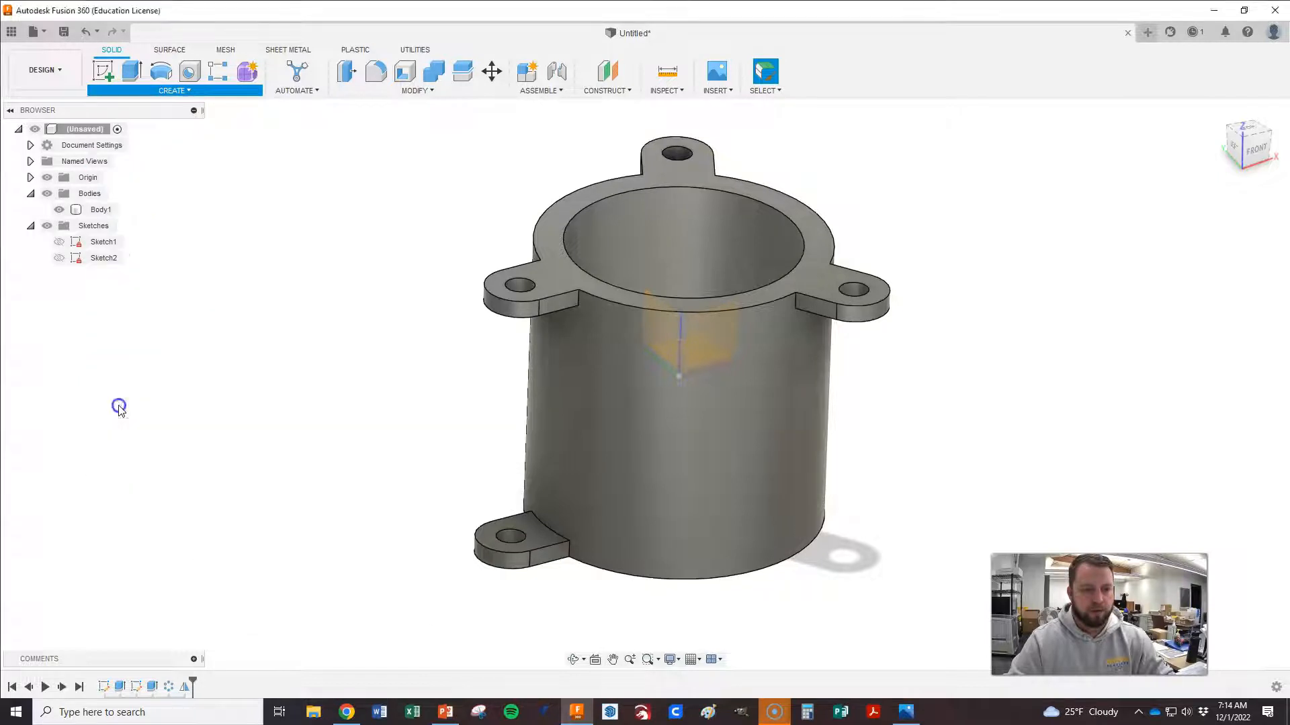
left_click(861, 304)
left_click(1207, 251)
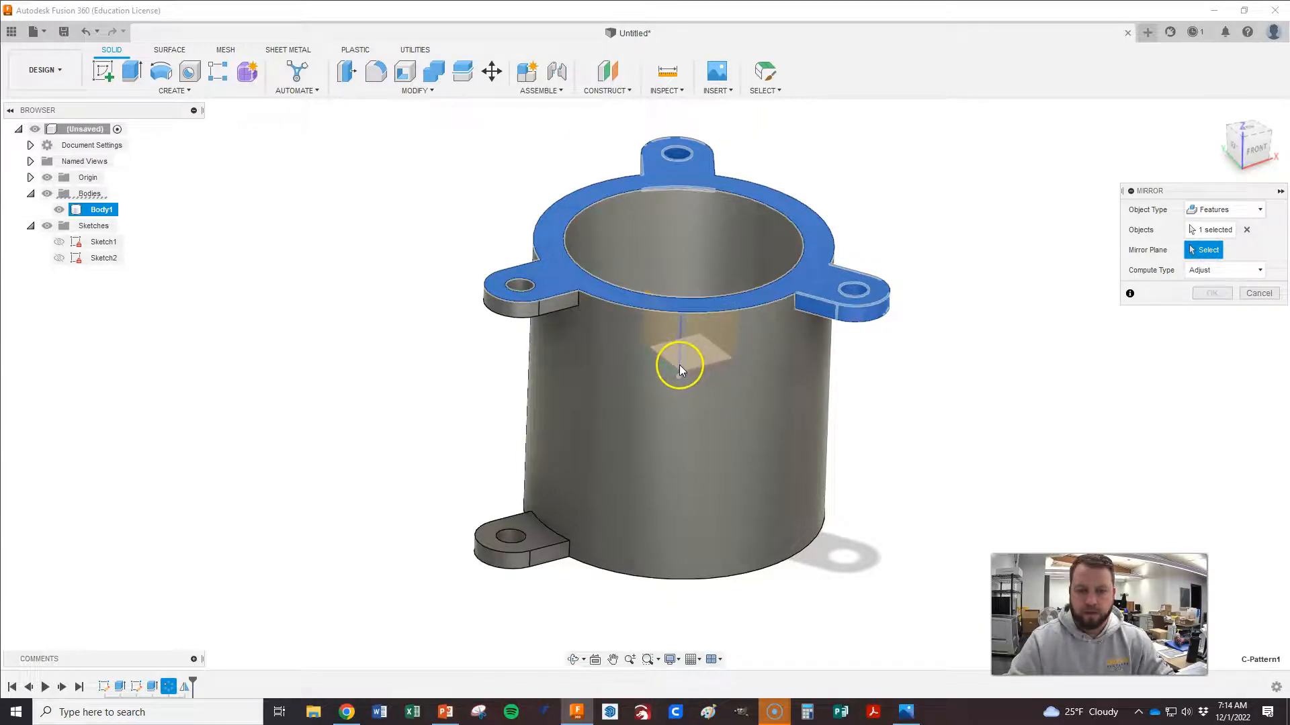
left_click(683, 362)
left_click(1209, 294)
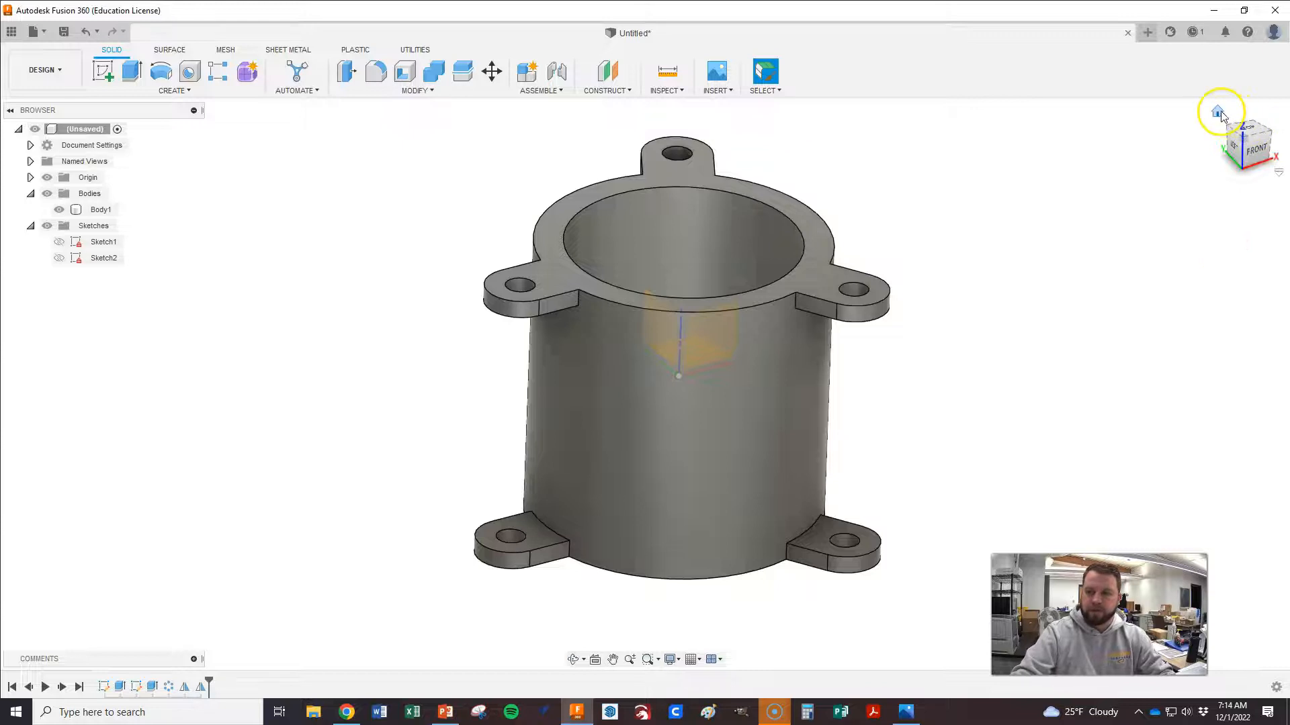
left_click(1246, 128)
left_click(636, 243)
left_click(495, 510)
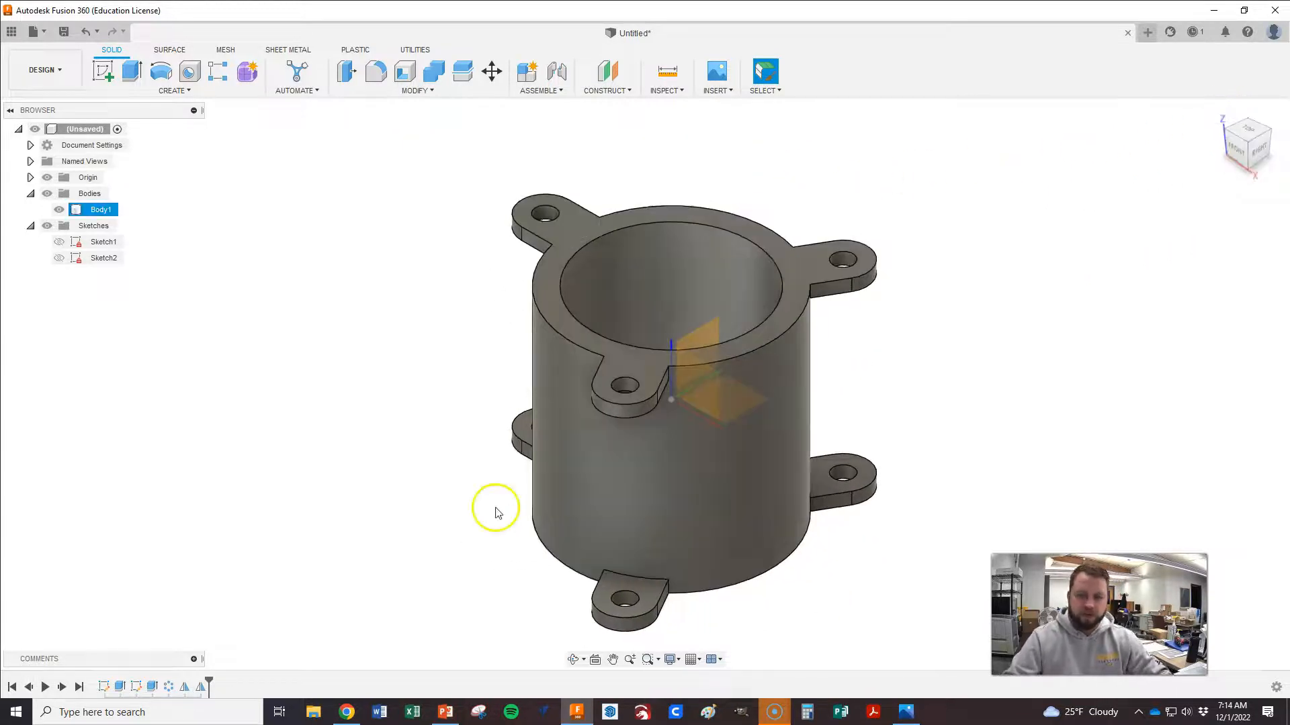
- Switch to the Valve Body reference drawing and examine the round boss on the cylinder's side
key("alt+Tab")
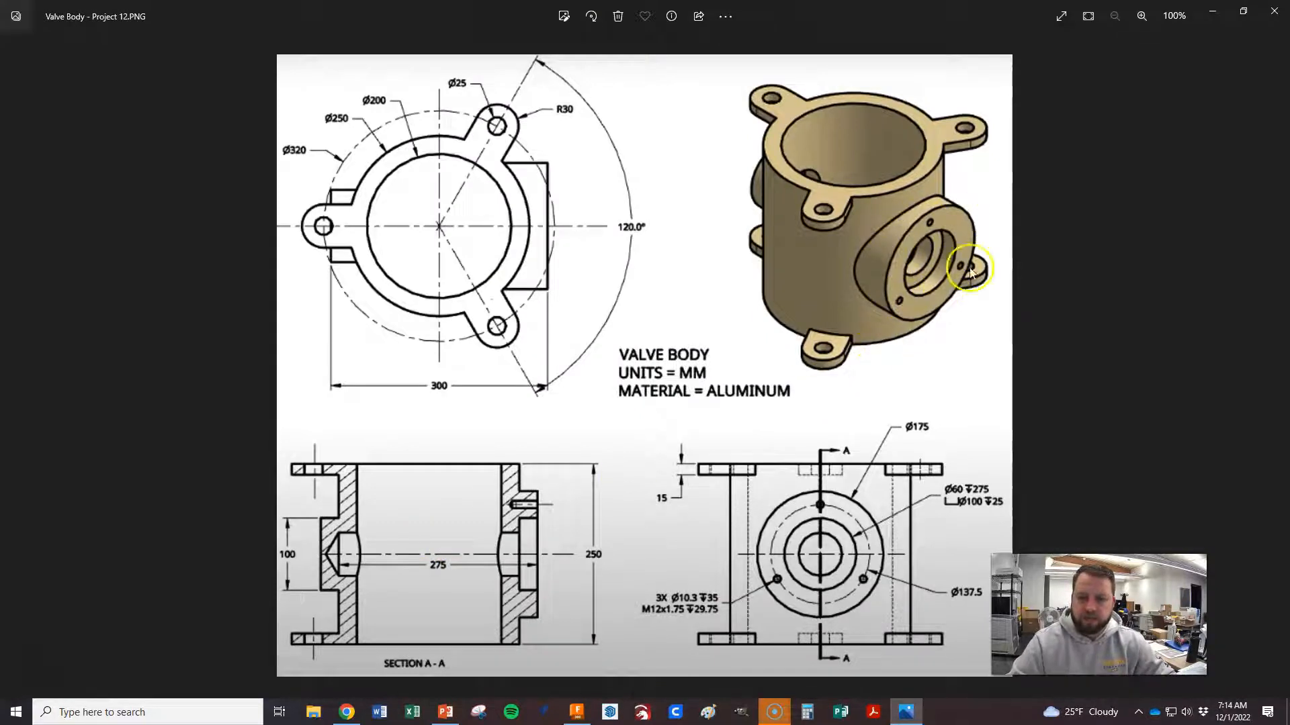
left_click(918, 226)
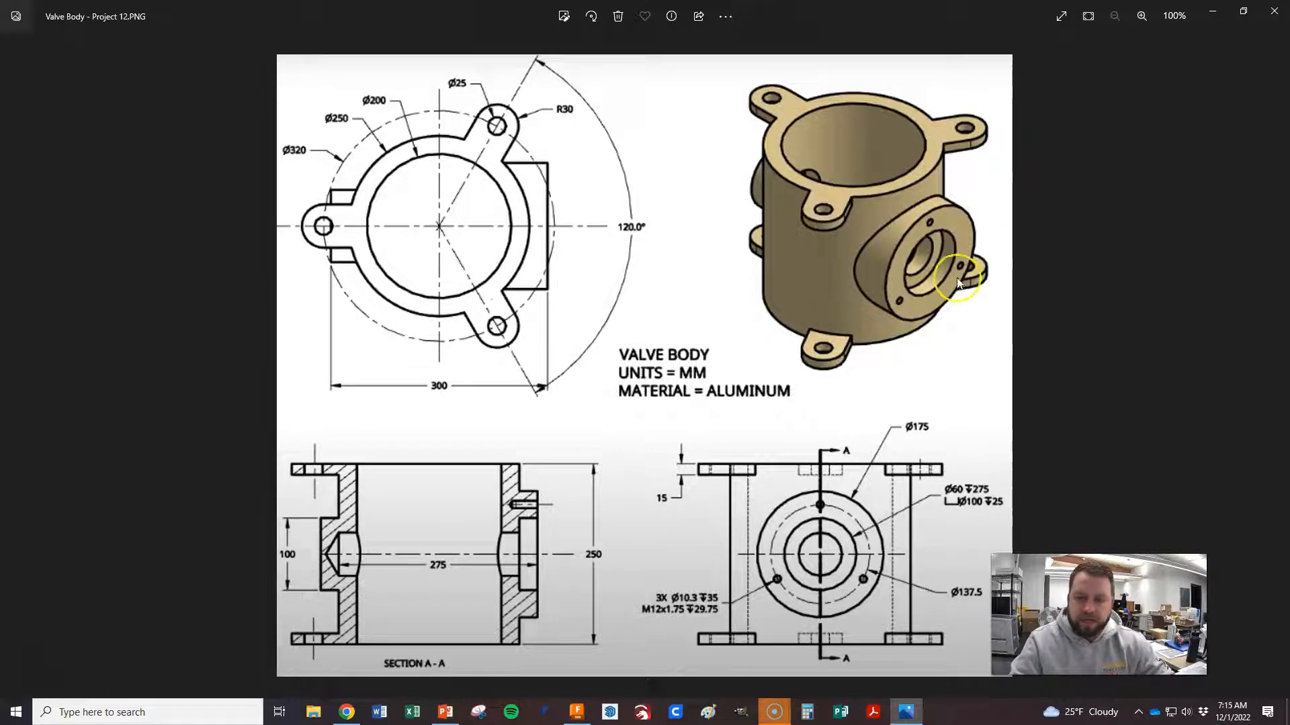
left_click(962, 231)
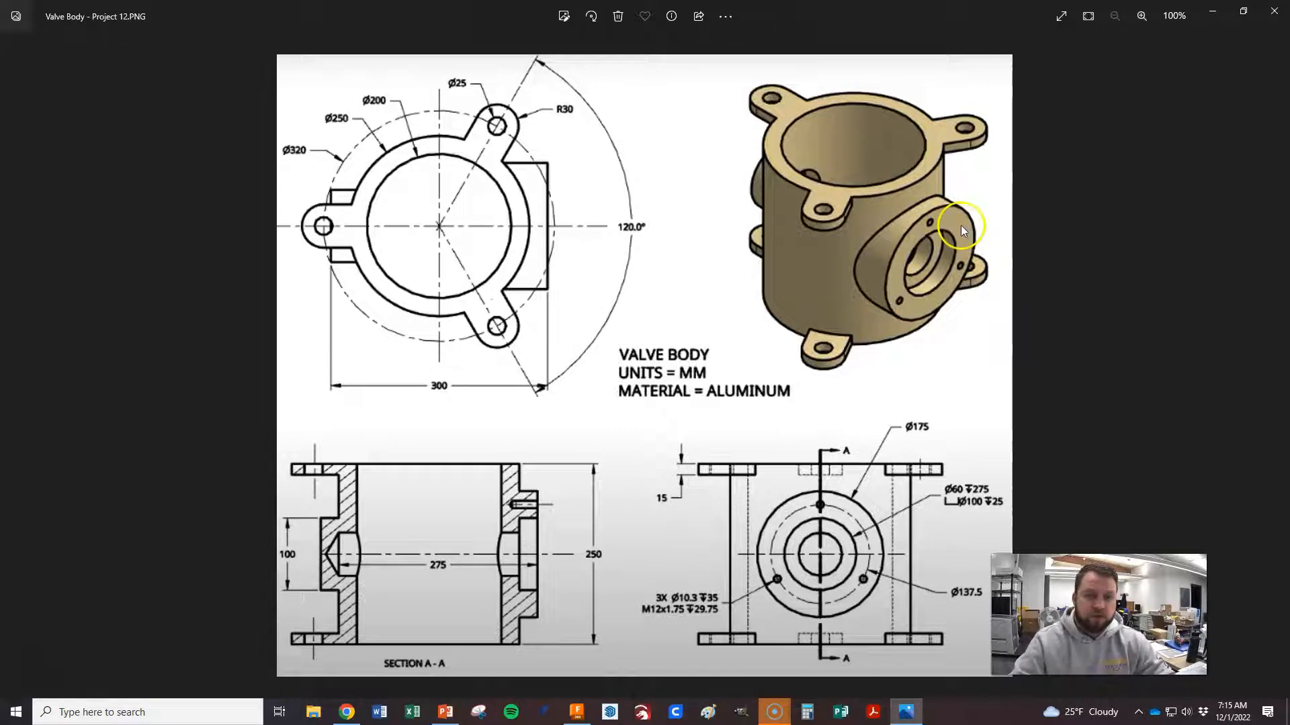
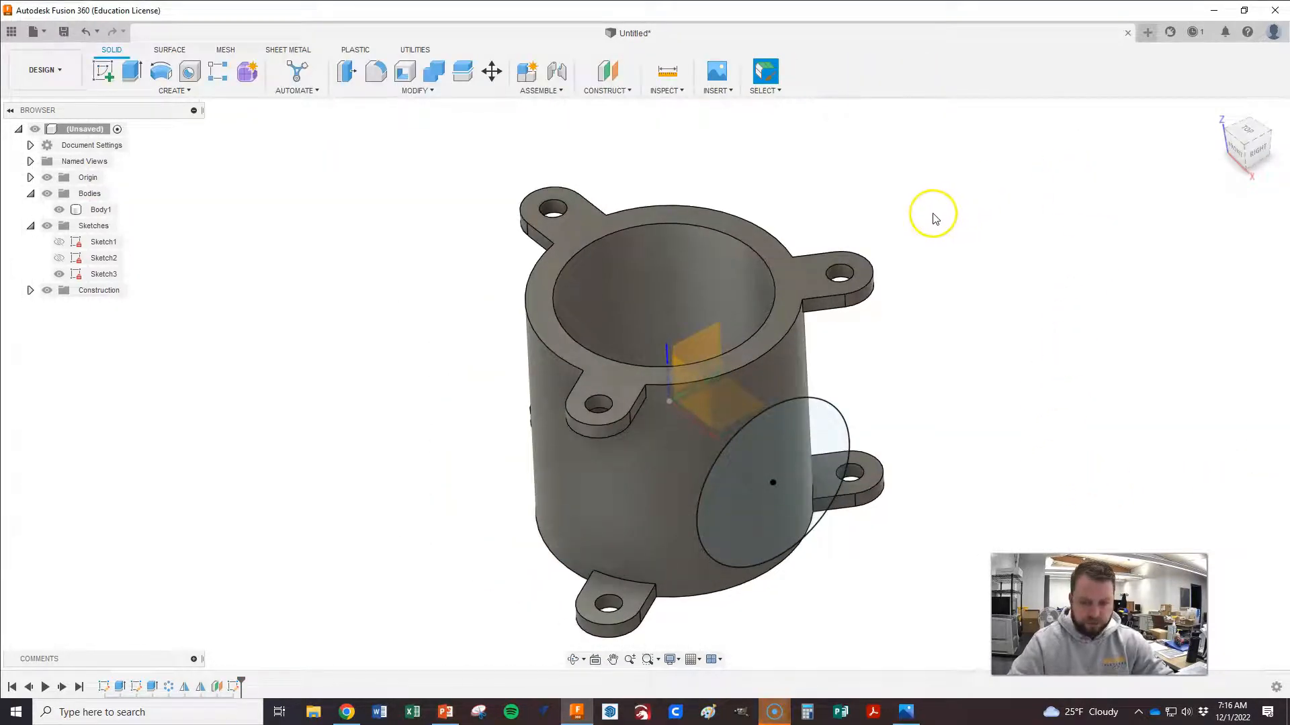
- Set up an extrusion of the side circle -100 mm into the cylinder with the Join operation
key("e")
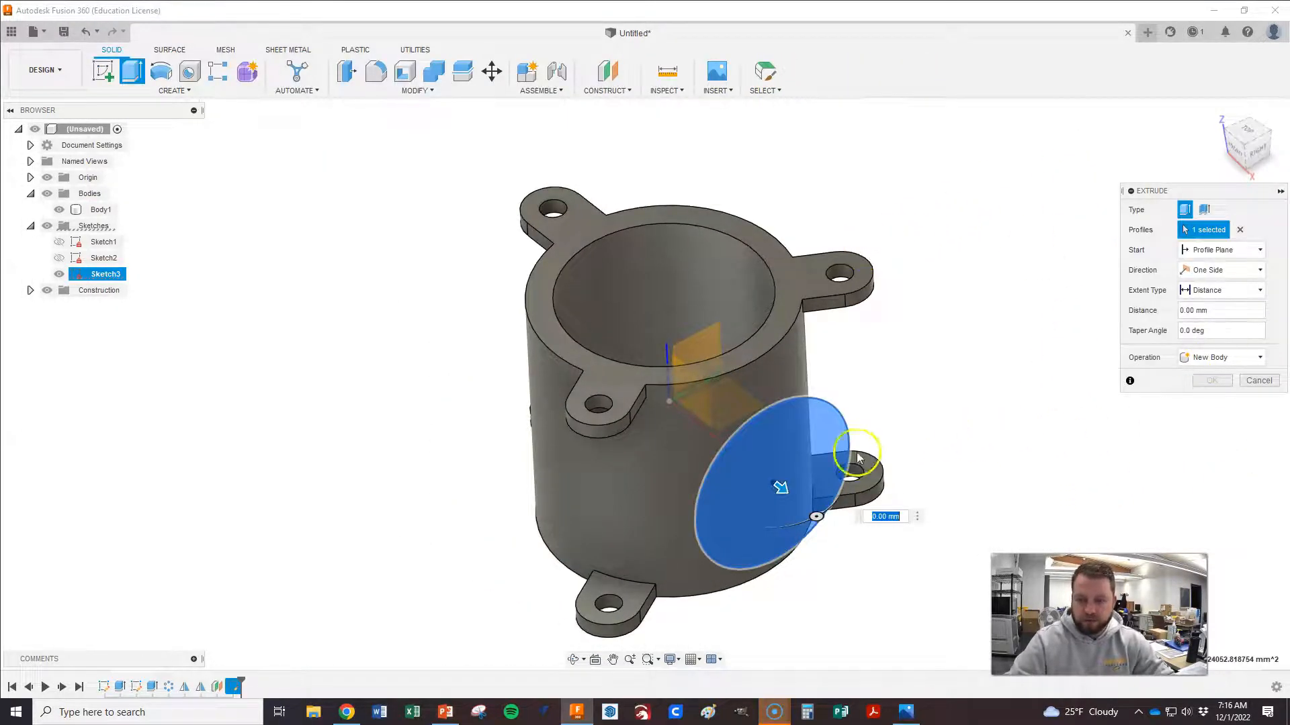
left_click_drag(777, 484, 695, 423)
left_click(938, 413)
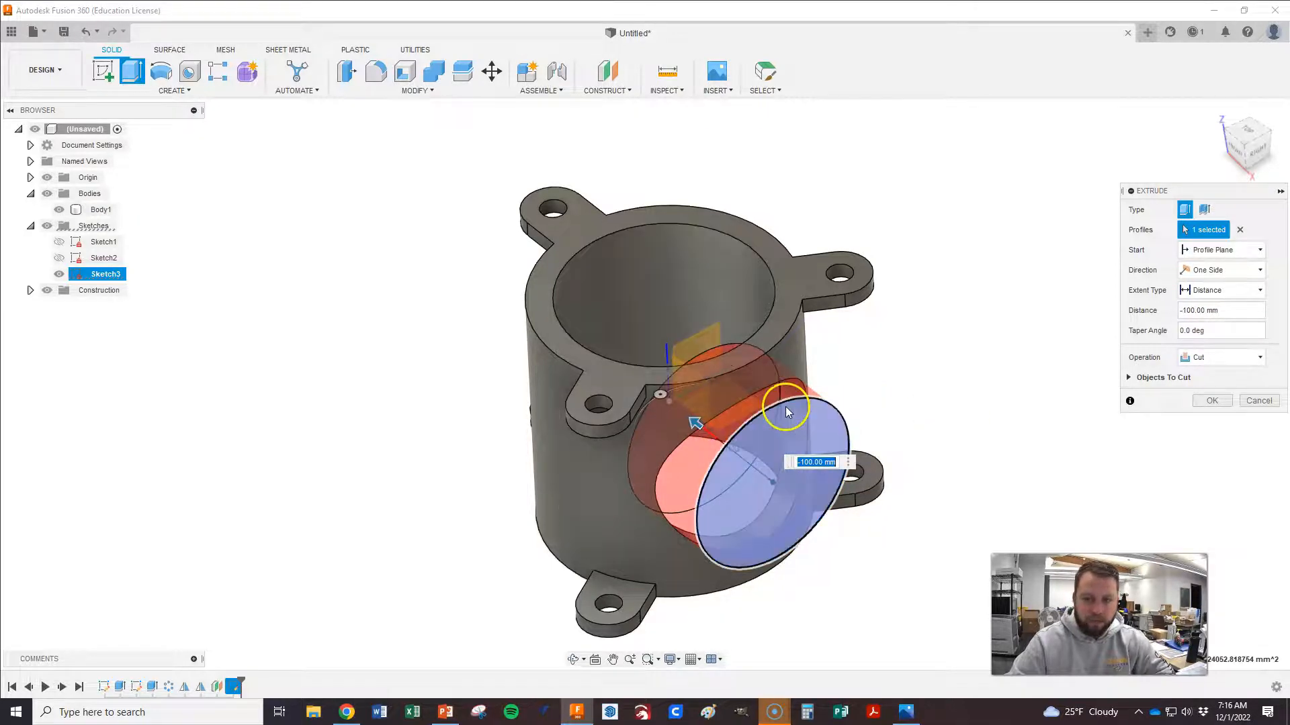
left_click(1199, 357)
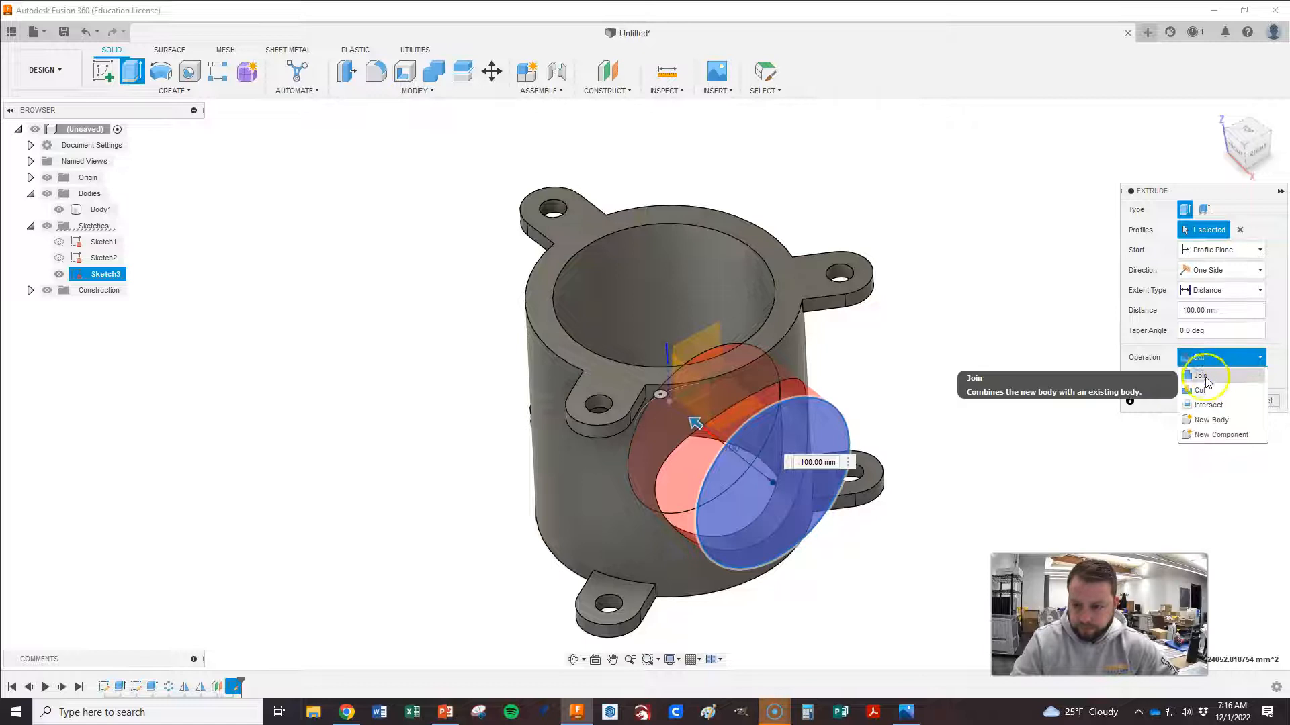
left_click(1201, 375)
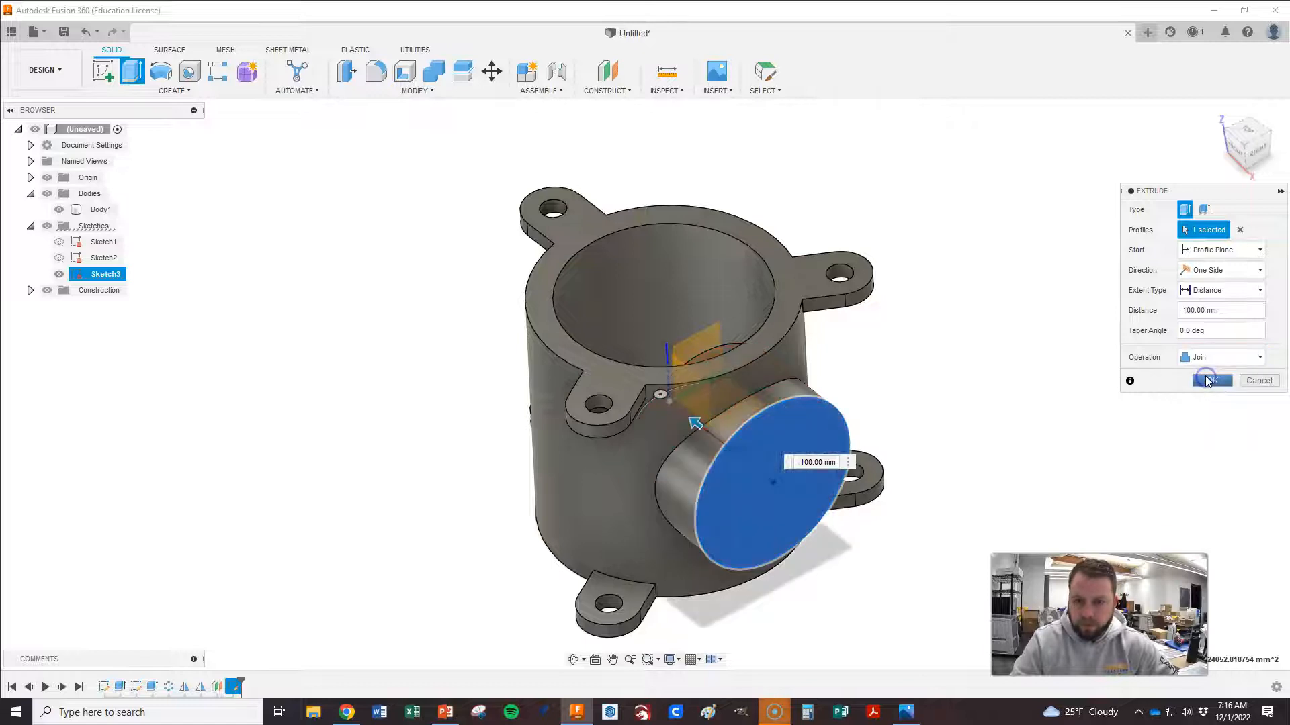
- Try to extend the circle's extrusion with the To Object extent type, ending on the cylinder's outer wall
left_click(1217, 290)
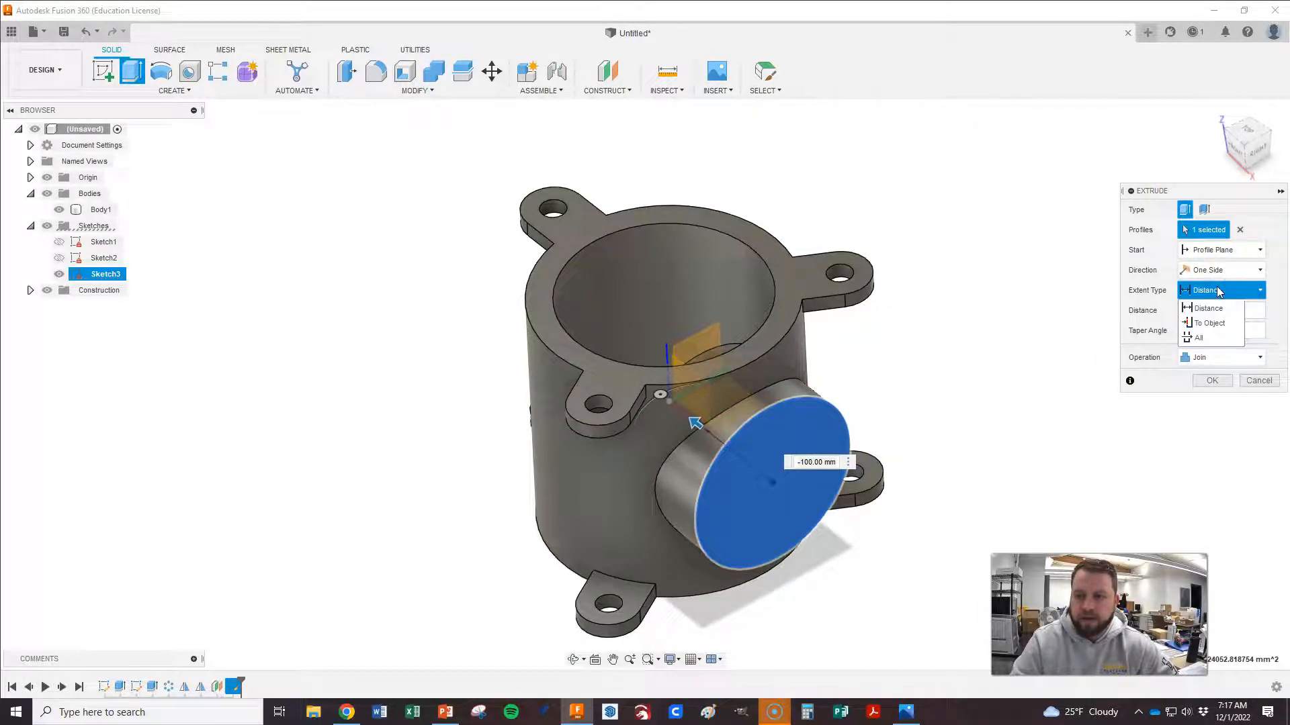
left_click(1210, 324)
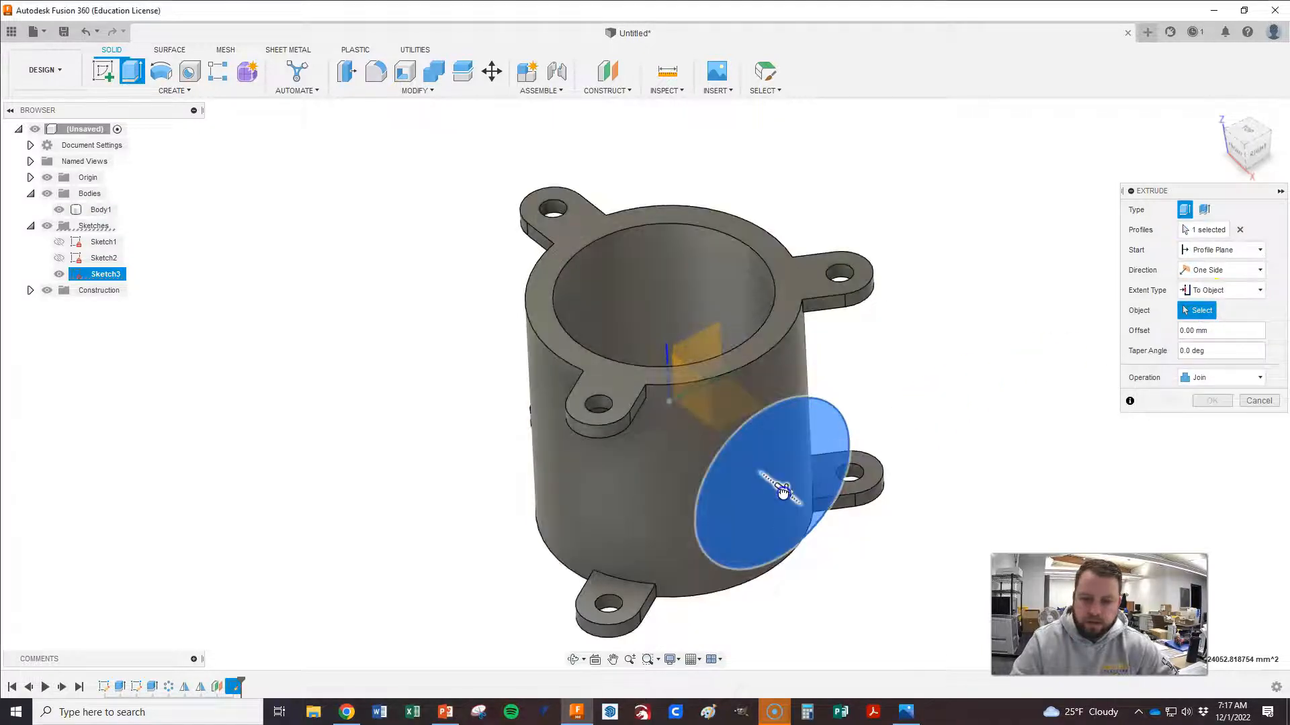
left_click_drag(783, 491, 772, 487)
left_click(654, 447)
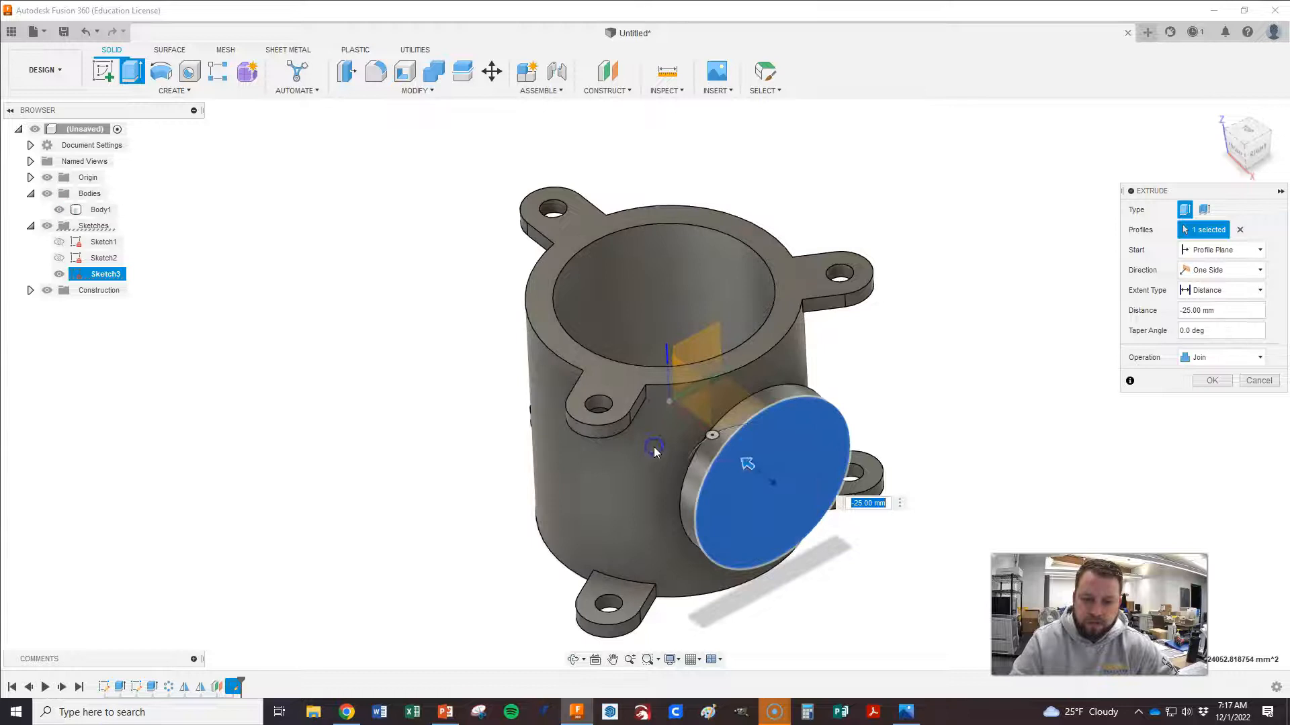
- Set the extrusion's start to Object and its extent to To Object, ending on the cylinder's outer face, and finish the joined boss
scroll(602, 507, "up", 1)
middle_click_drag(608, 503, 583, 460)
scroll(746, 496, "up", 3)
scroll(579, 488, "down", 5)
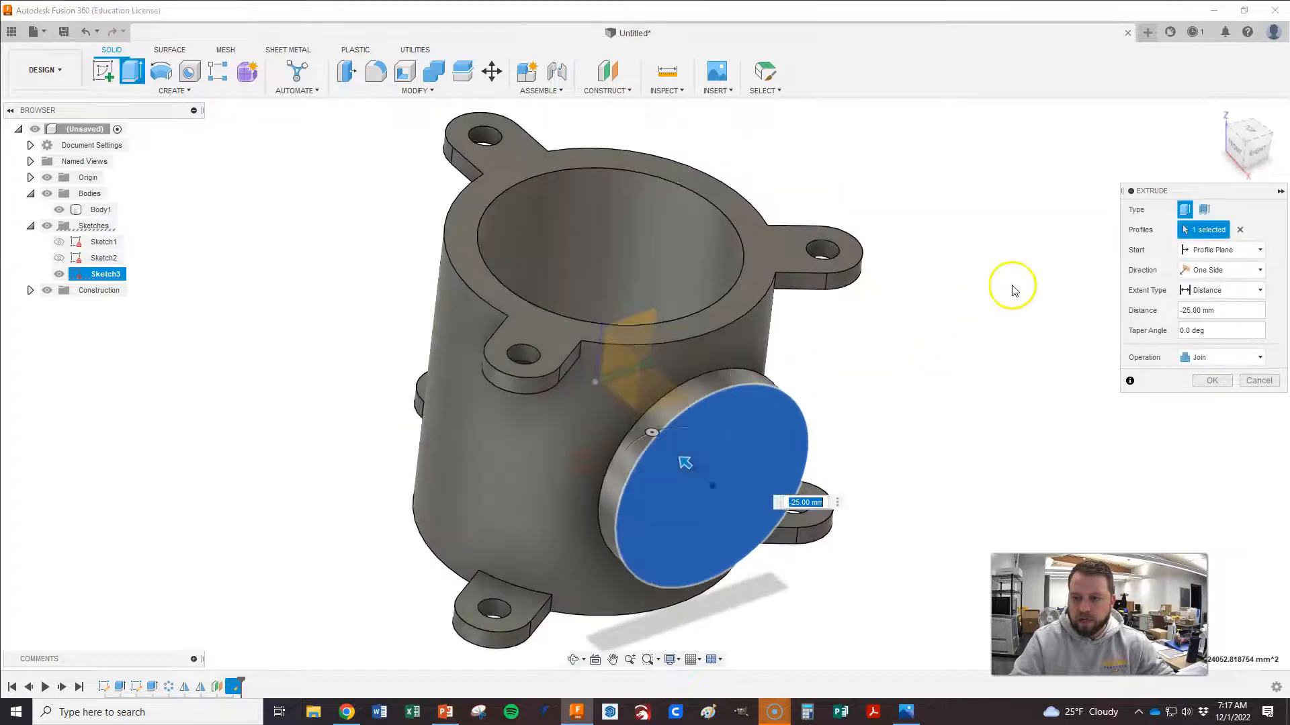
left_click(1217, 271)
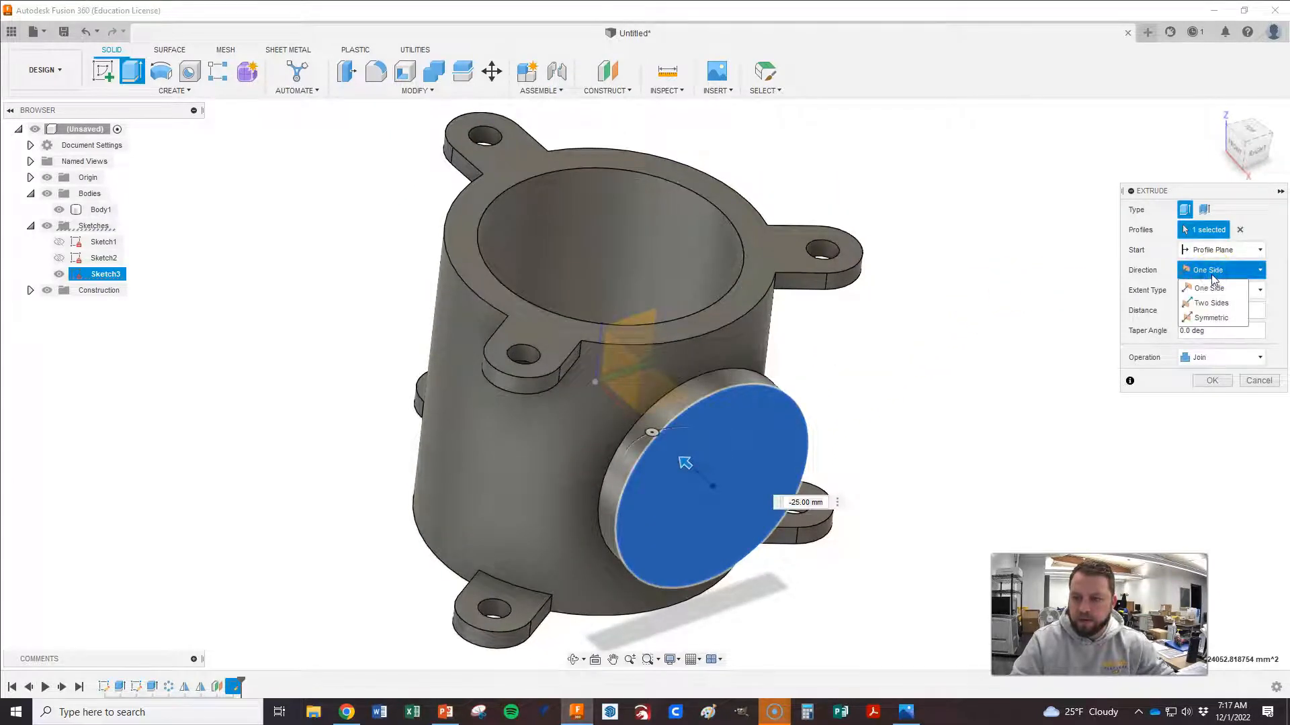
left_click(1230, 251)
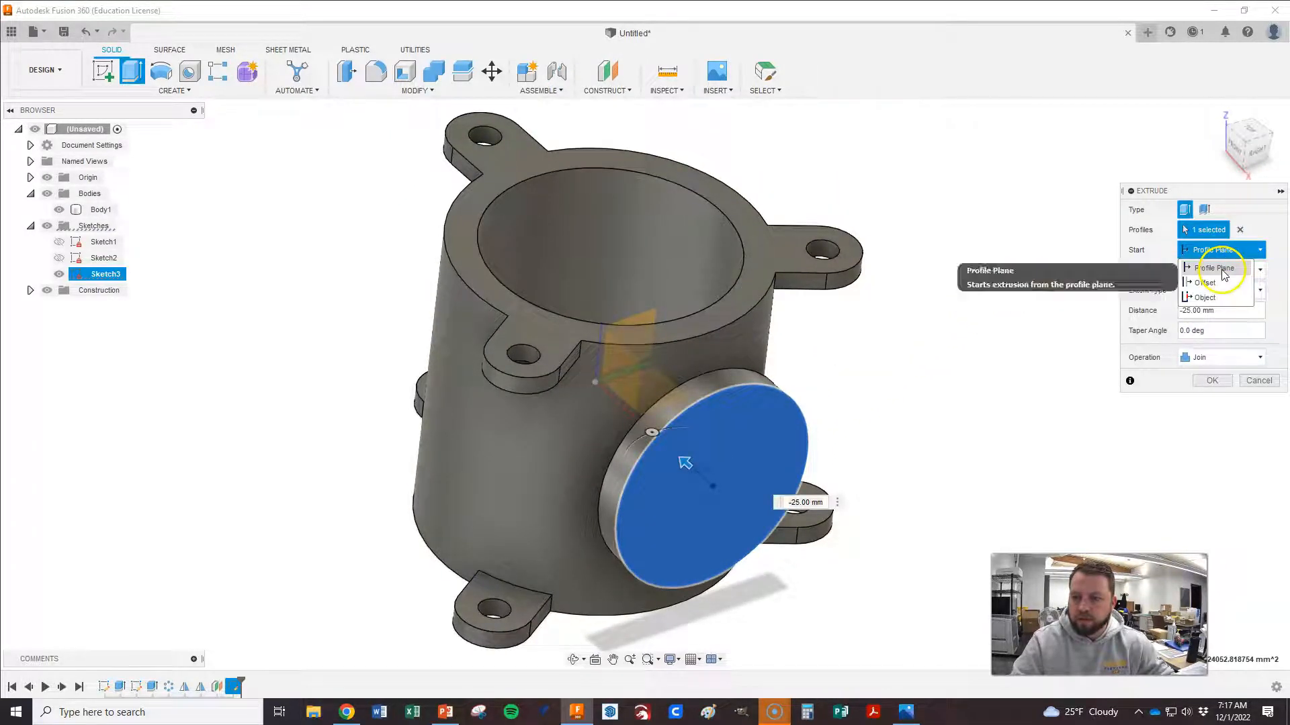
left_click(1209, 298)
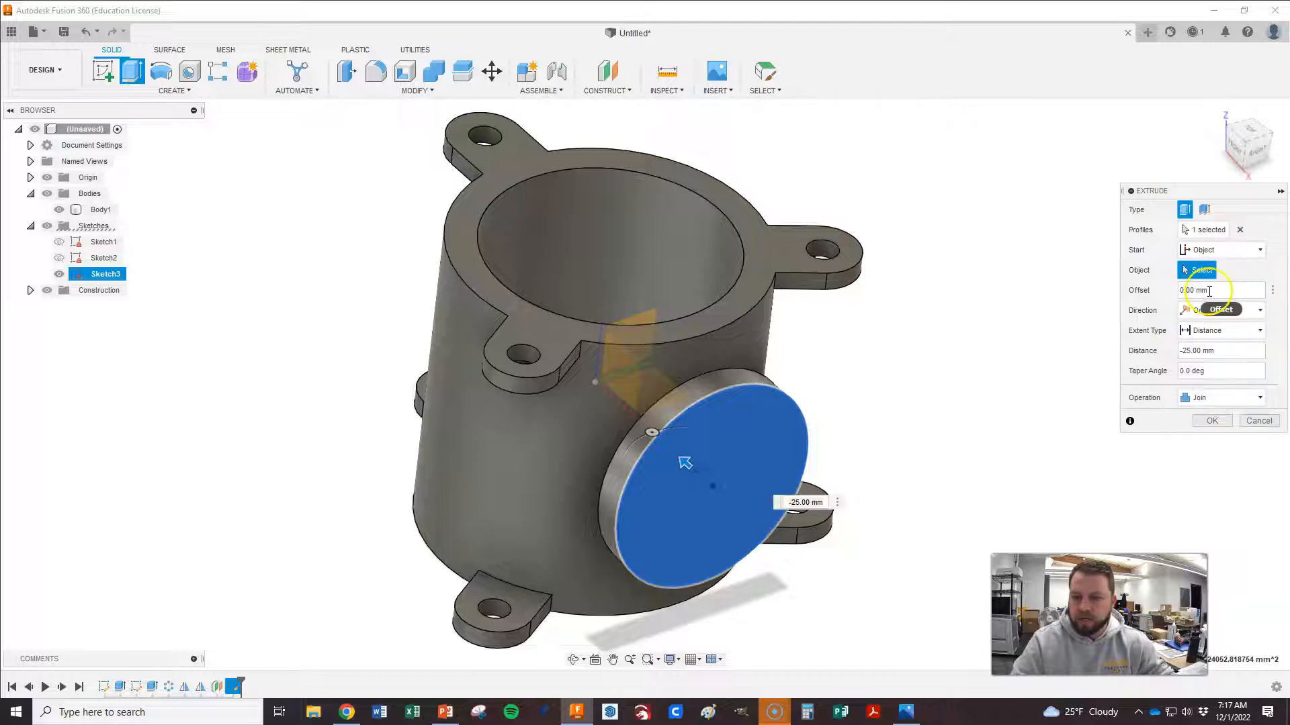
left_click(1202, 331)
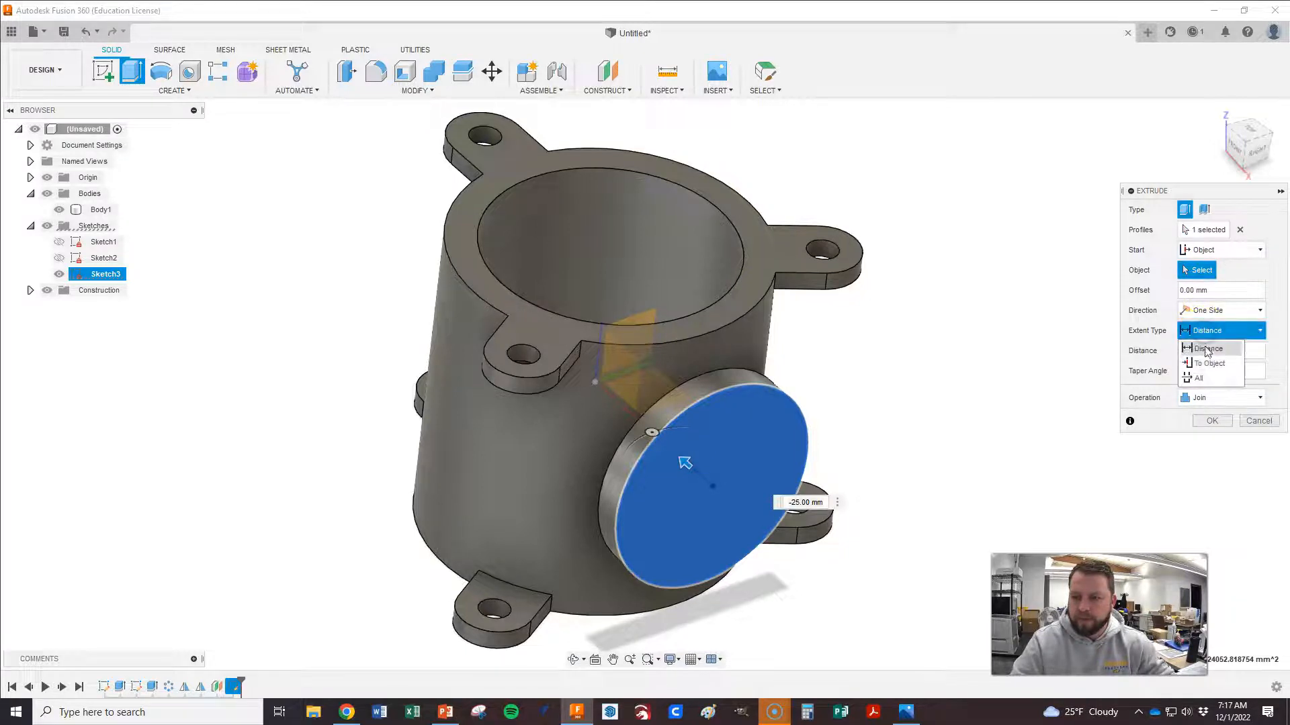
left_click(1207, 366)
left_click(591, 406)
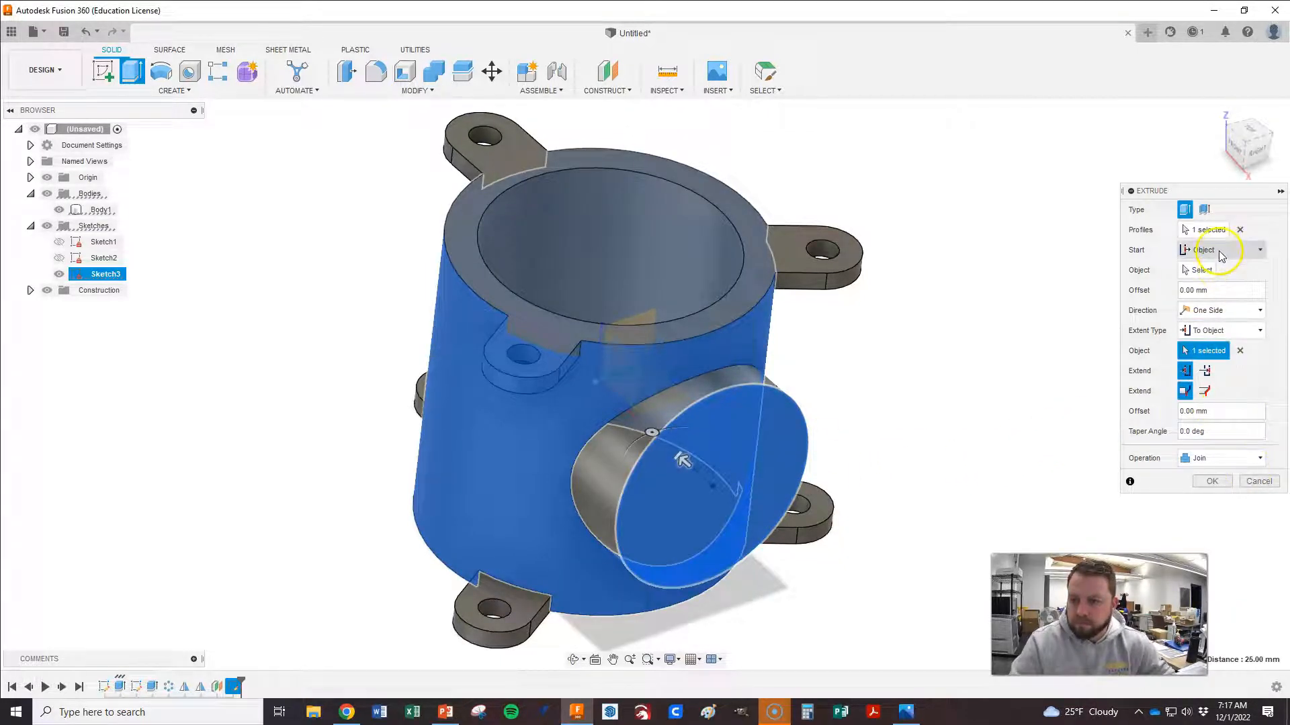
middle_click_drag(692, 296, 739, 430, "shift")
left_click(1213, 482)
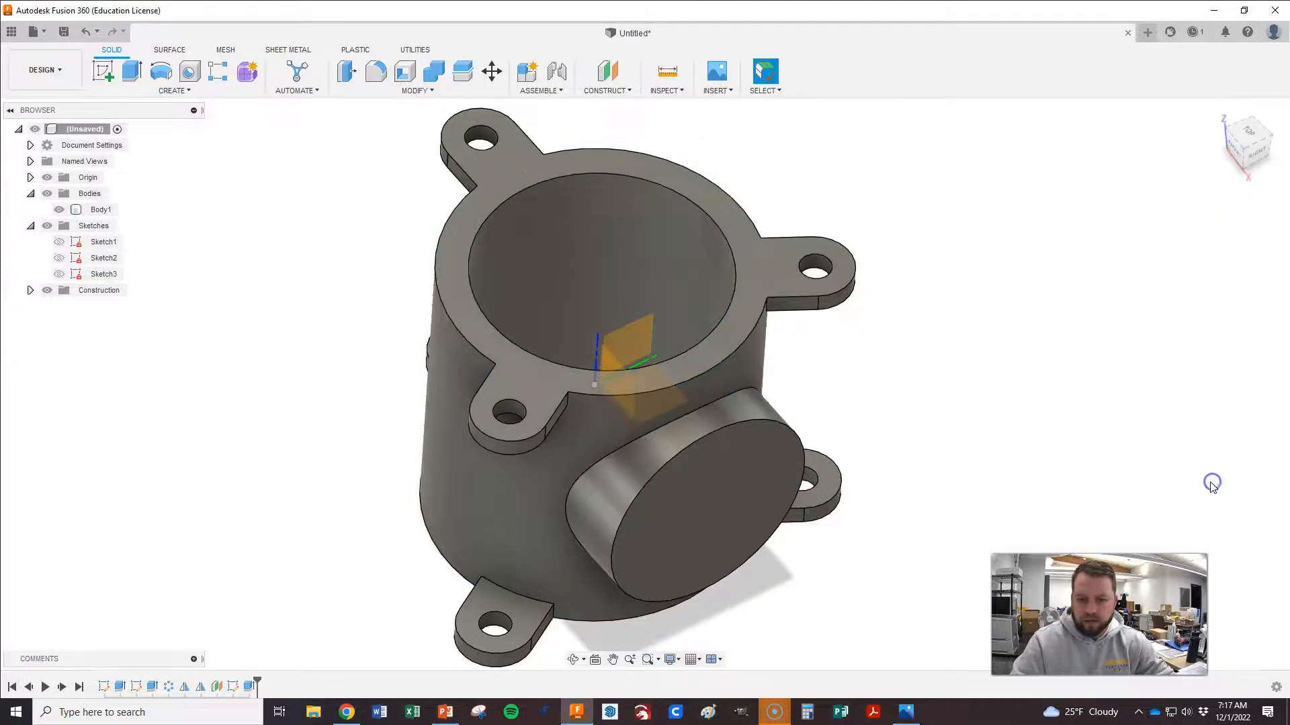
- Create a construction plane offset -150 mm from the YZ origin plane, on the side opposite the large boss
middle_click_drag(820, 389, 872, 350, "shift")
left_click(699, 397)
scroll(702, 393, "down", 2)
middle_click_drag(706, 388, 700, 343)
scroll(648, 326, "down", 3)
left_click(1220, 126)
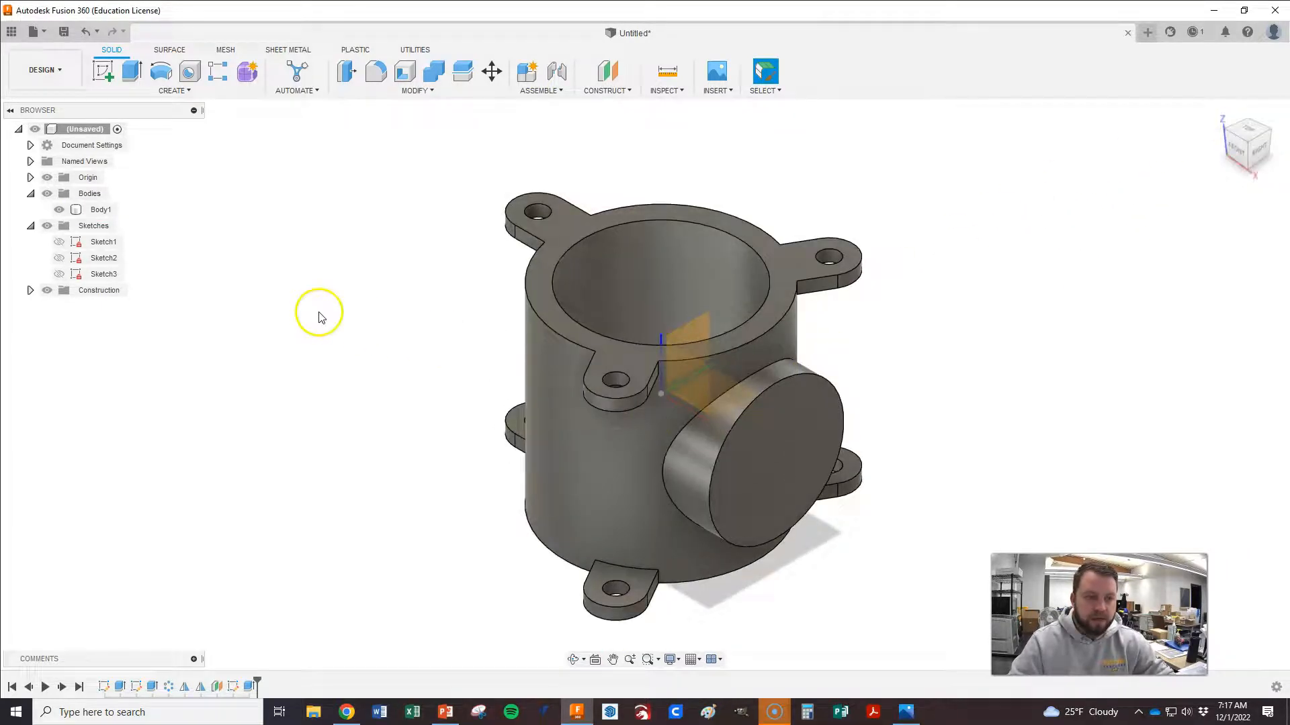
left_click(608, 91)
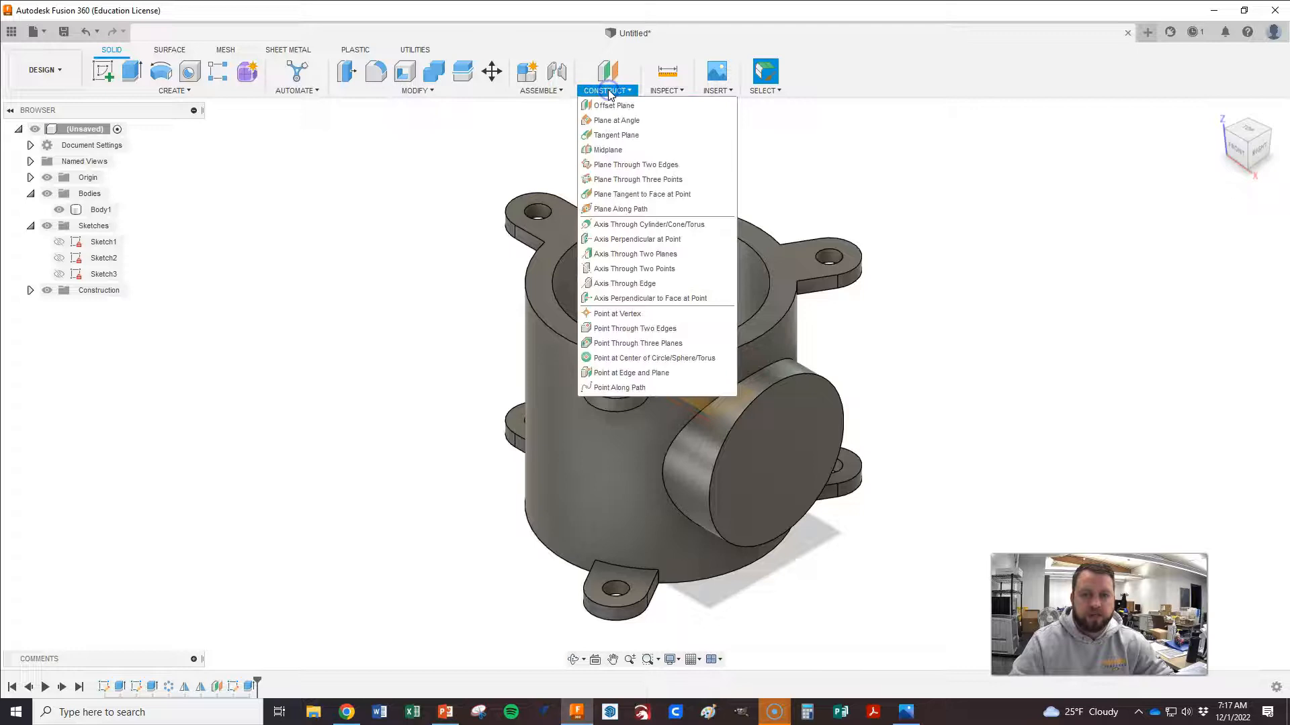
left_click(609, 105)
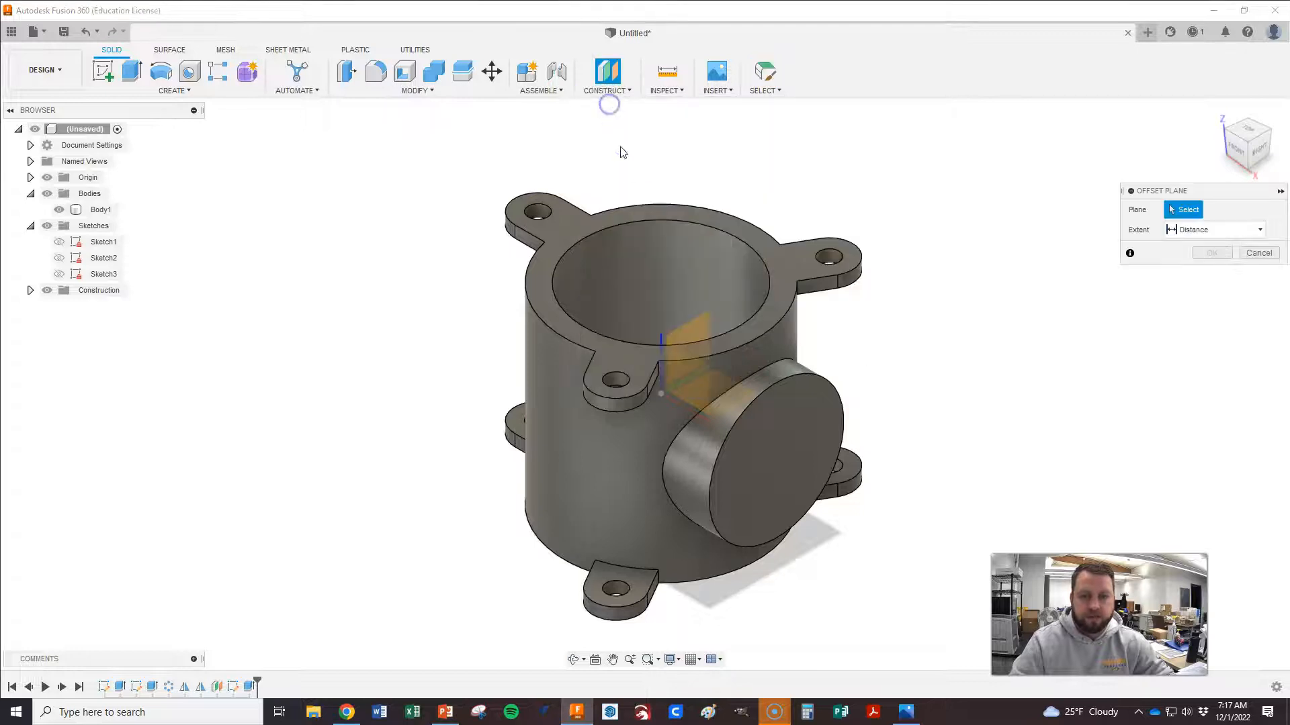
left_click(700, 319)
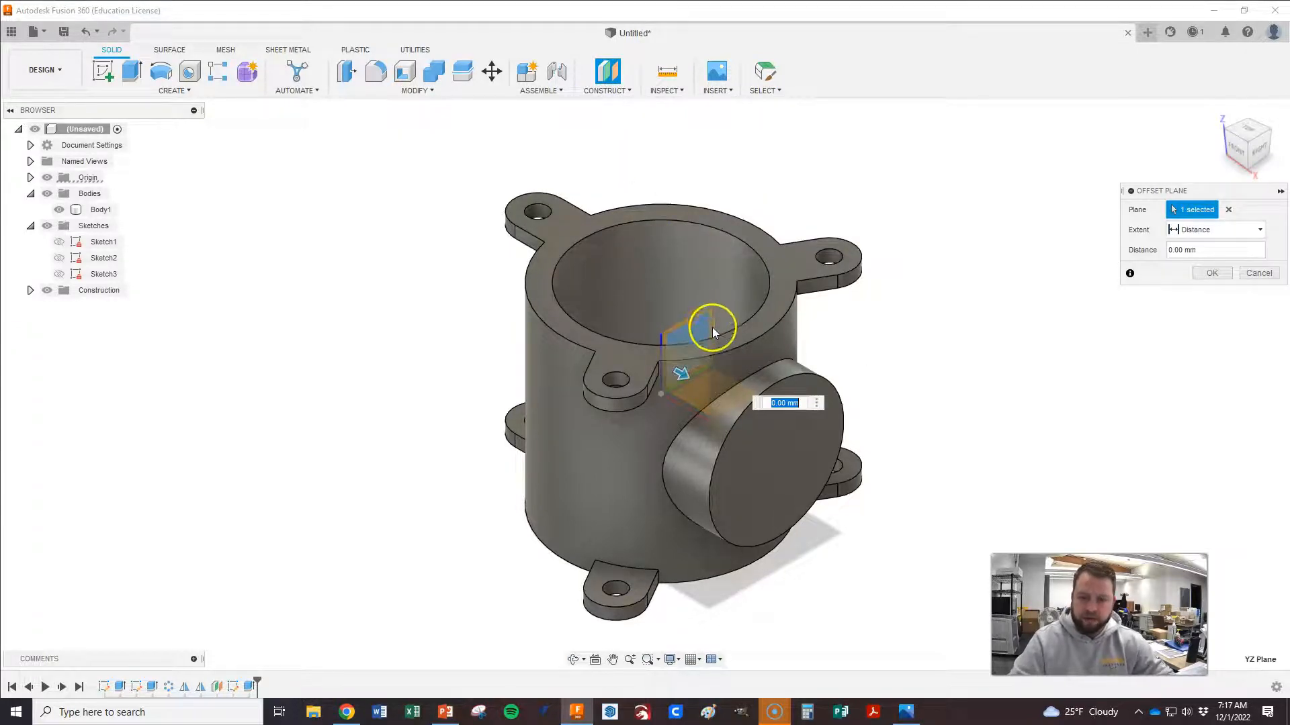
left_click_drag(682, 373, 618, 339)
type("-150")
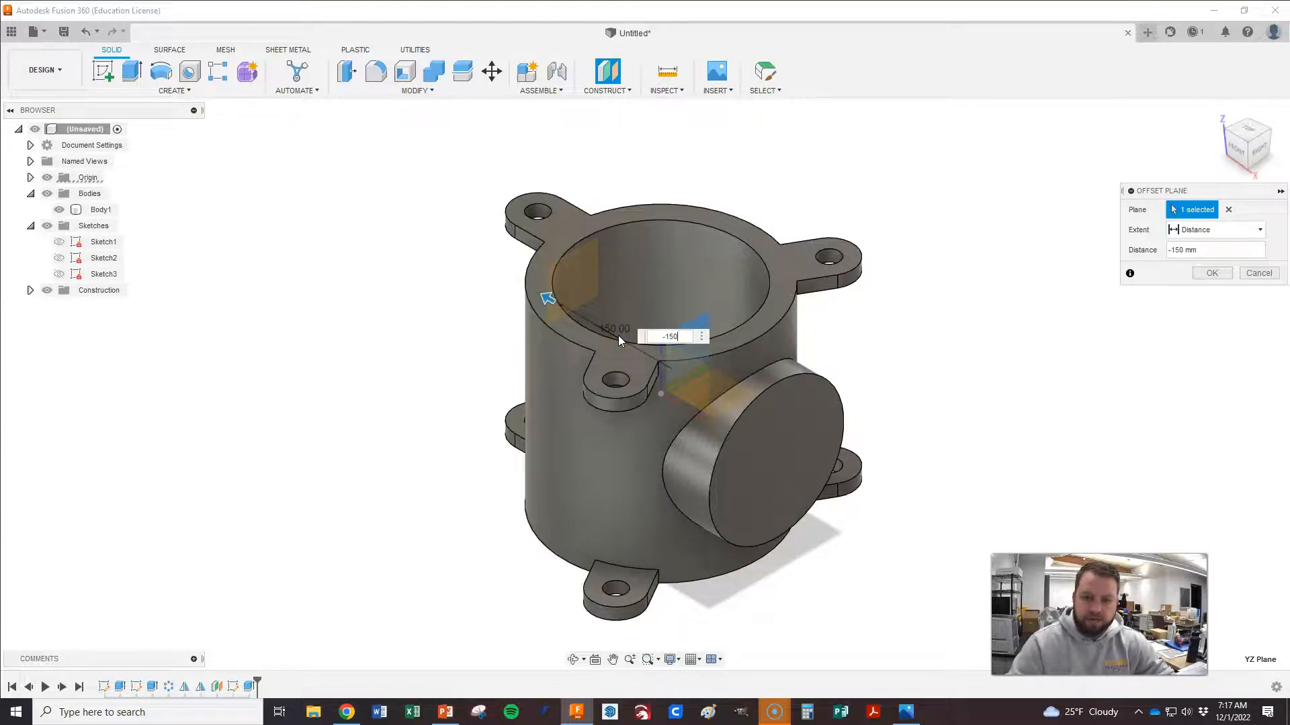
key("Return")
- Sketch a 100 mm diameter circle centred on the origin on the new offset plane, checking the boss size in the reference drawing
middle_click_drag(718, 363, 823, 347, "shift")
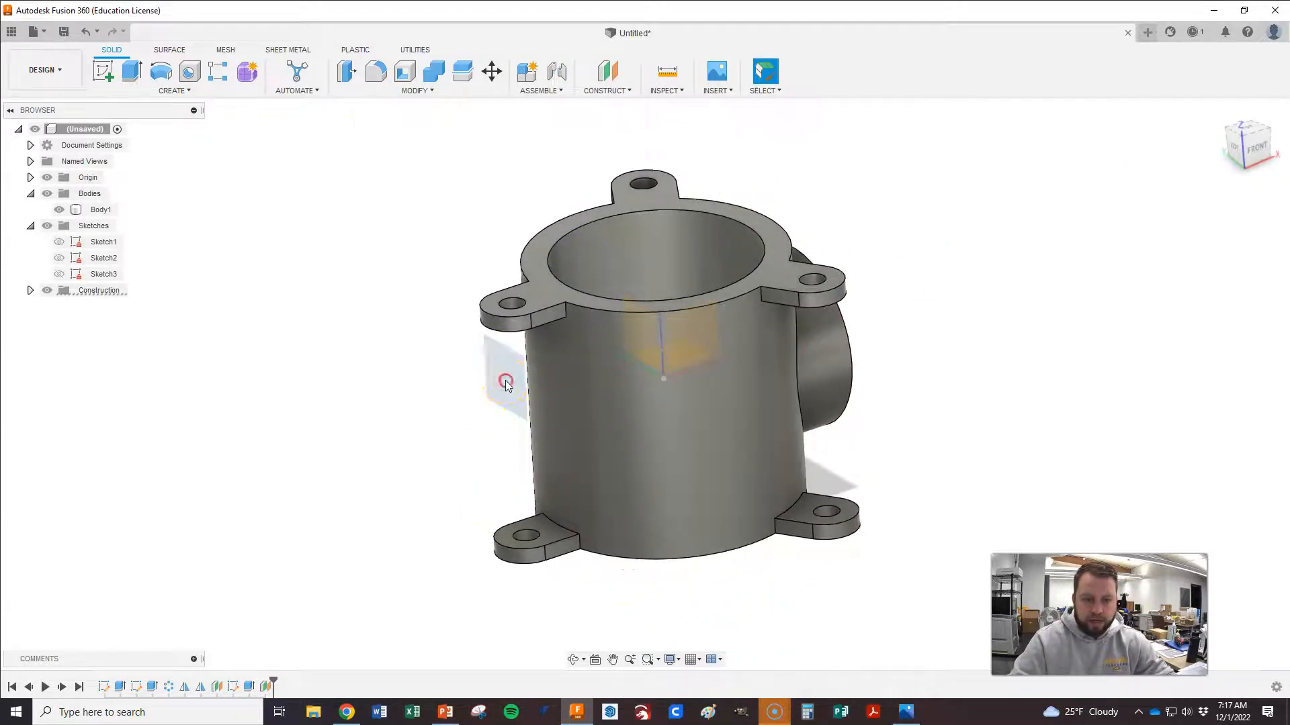
right_click(511, 383)
left_click(496, 450)
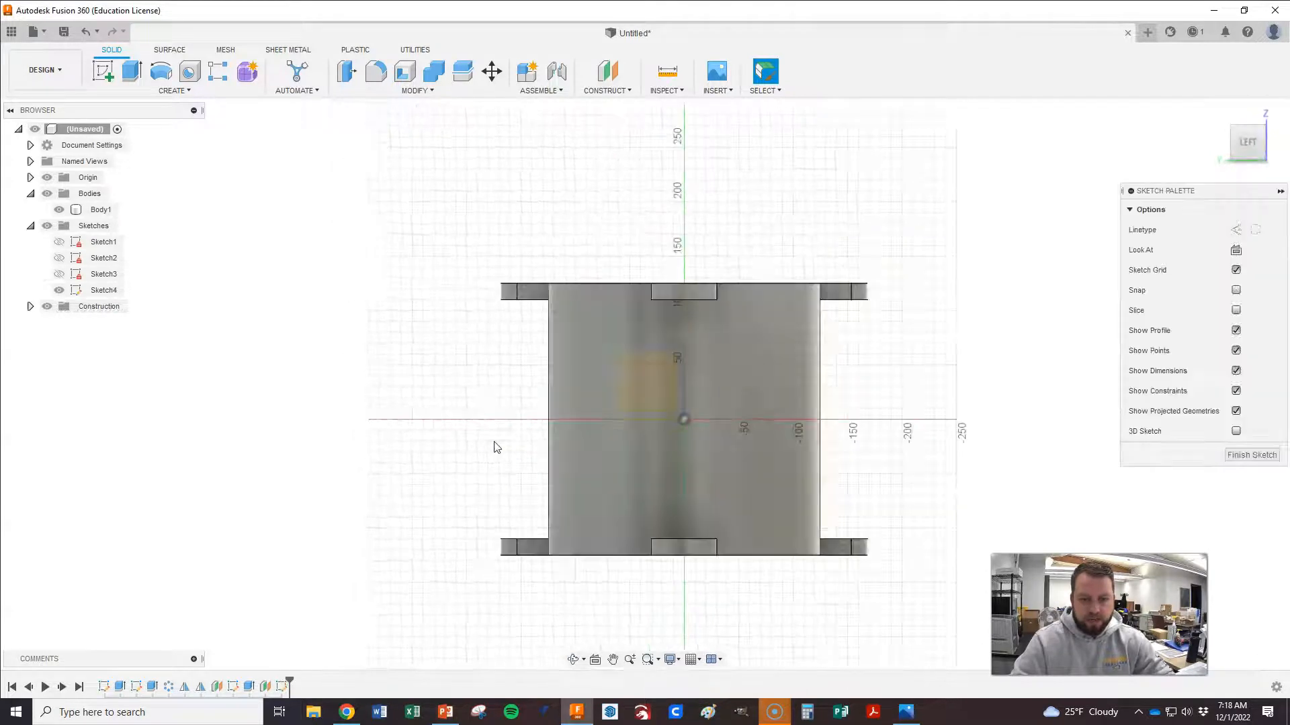
key("alt+Tab")
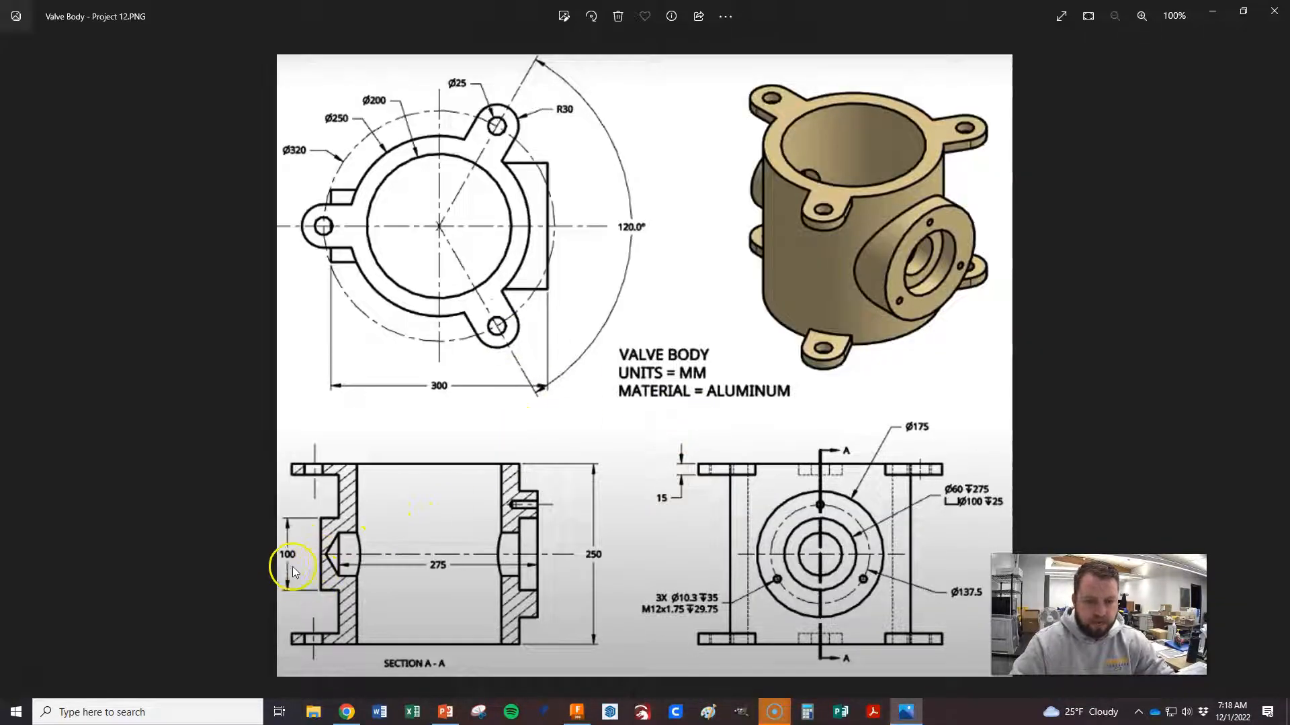
key("alt+Tab")
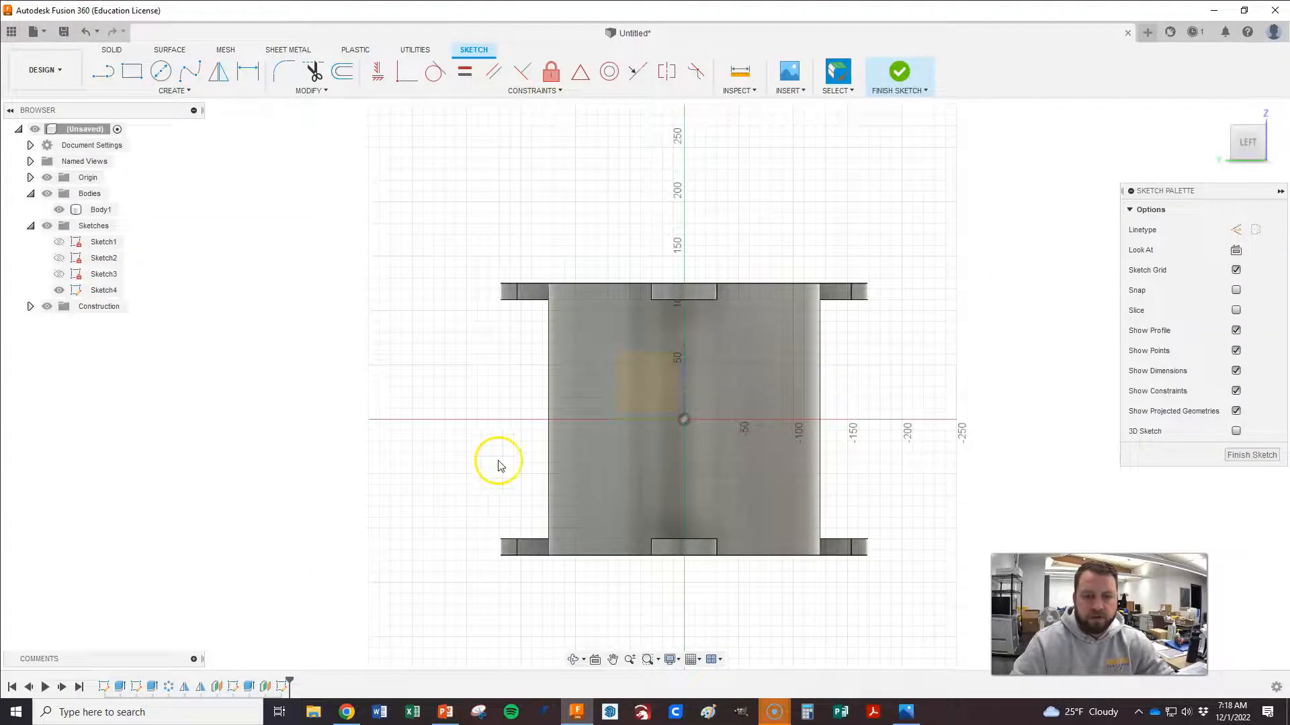
left_click(160, 71)
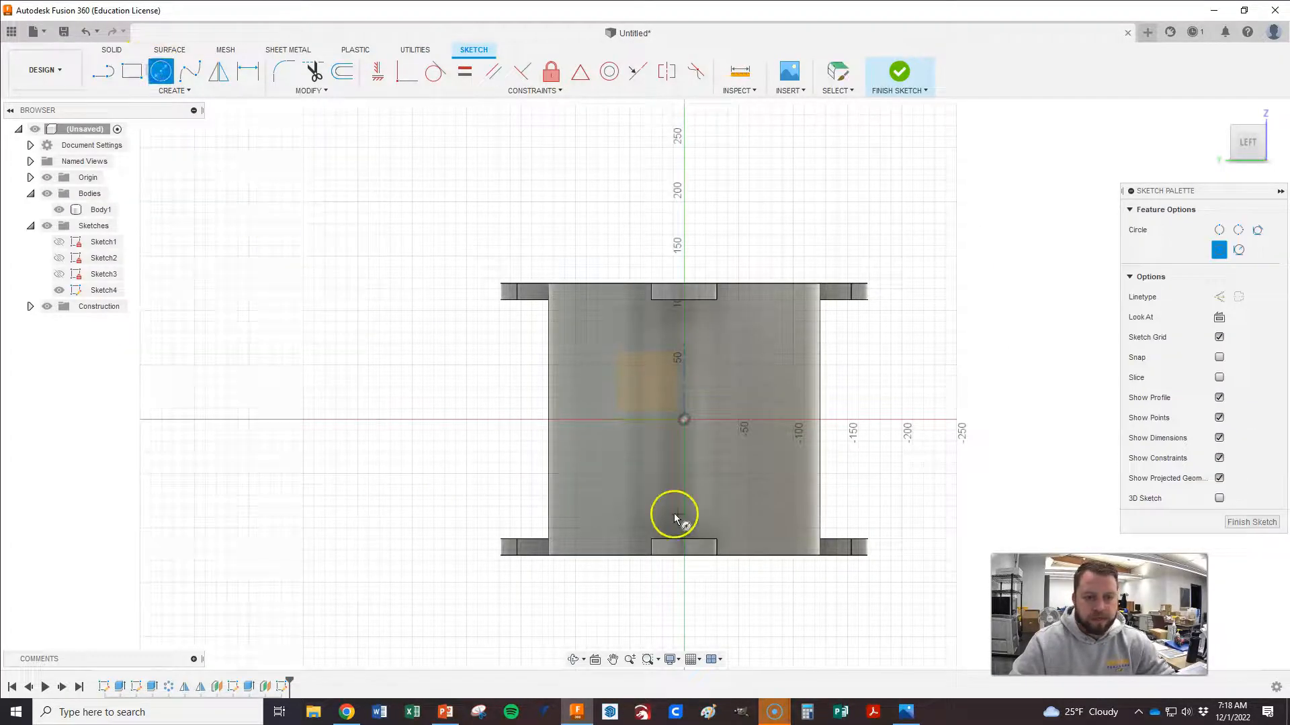
left_click(683, 420)
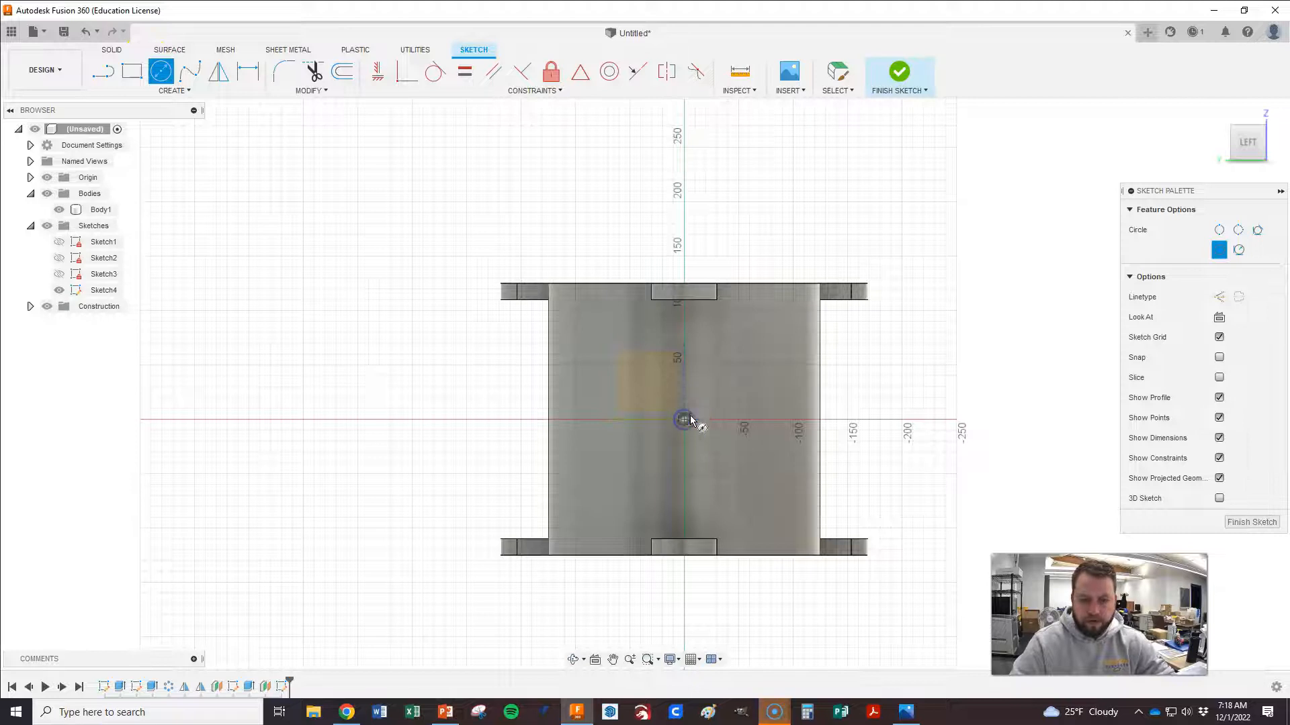
type("100")
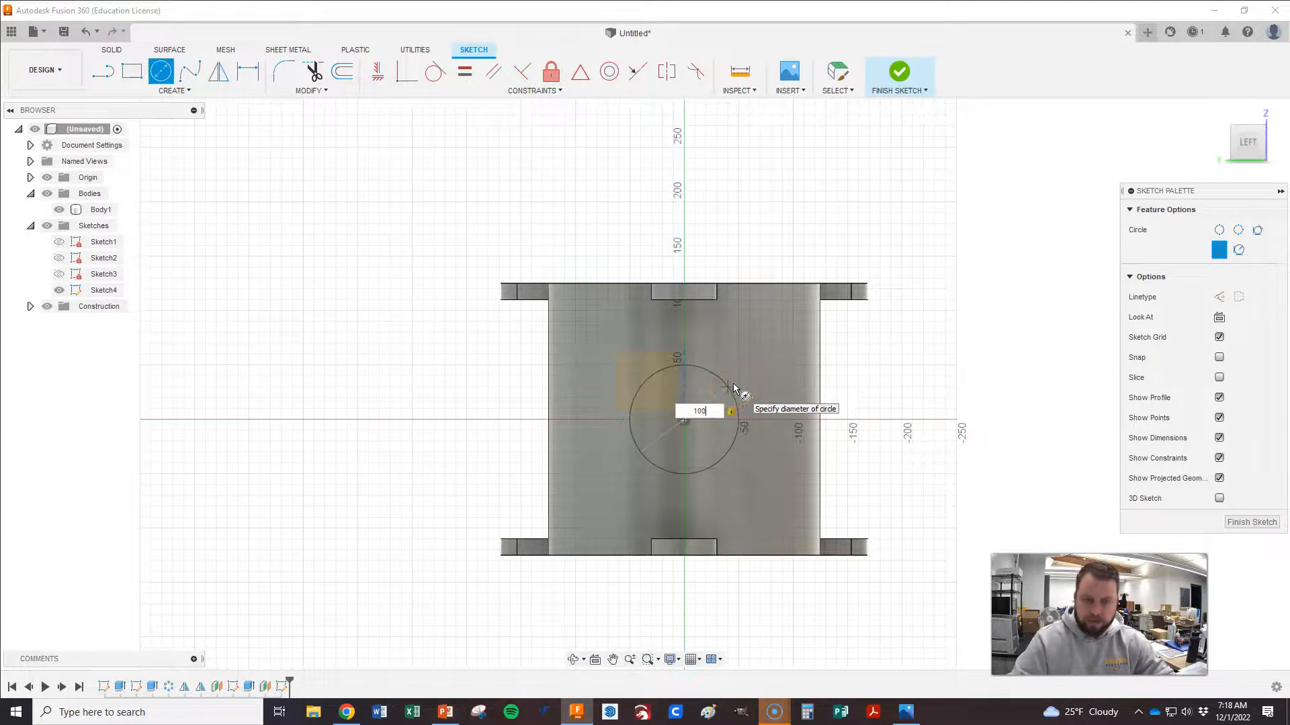
key("Return")
left_click(892, 321)
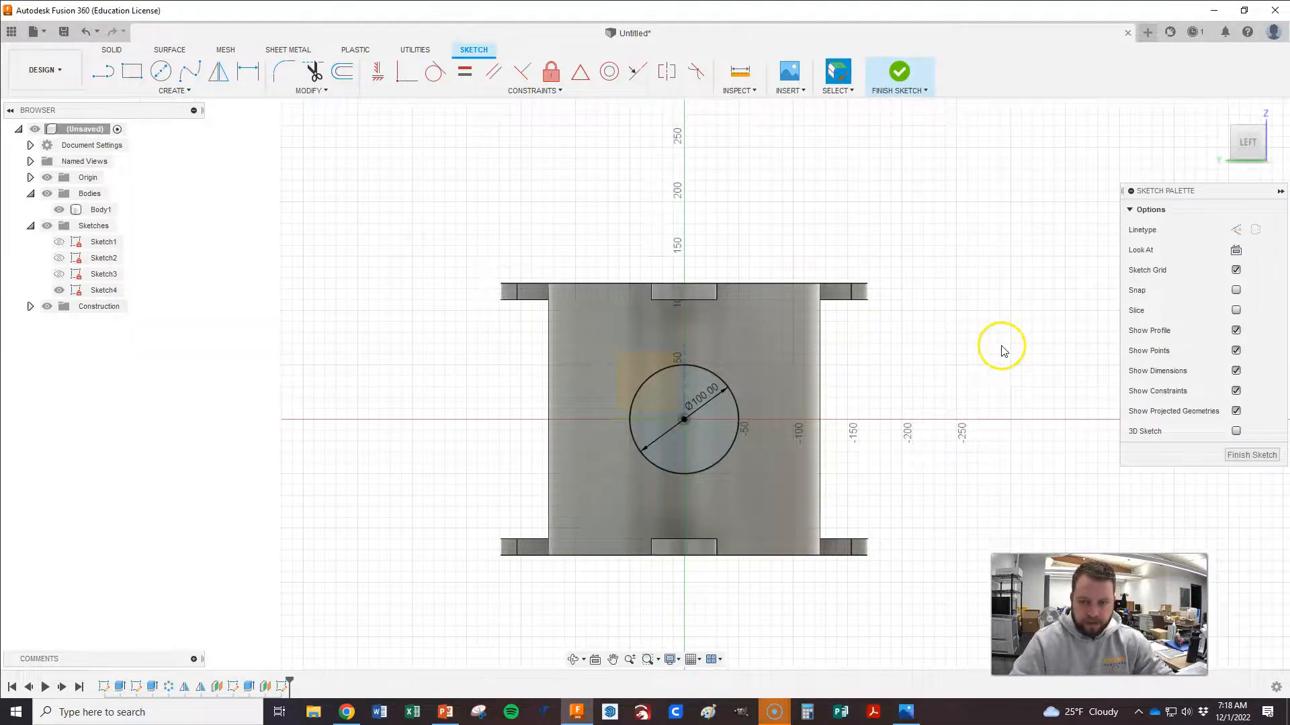
- Extrude the 100 mm circle with the To Object extent up to the cylinder's outer face, joining it as the second boss
key("e")
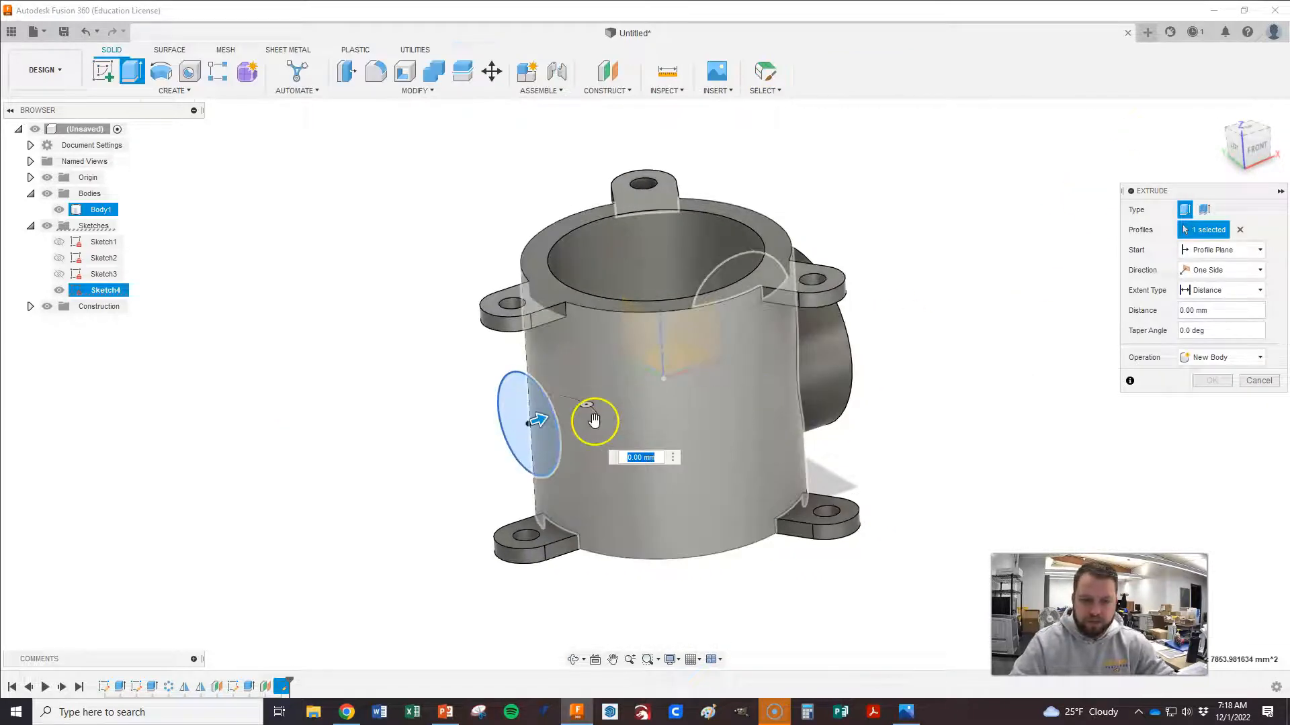
left_click(1219, 290)
left_click(1206, 318)
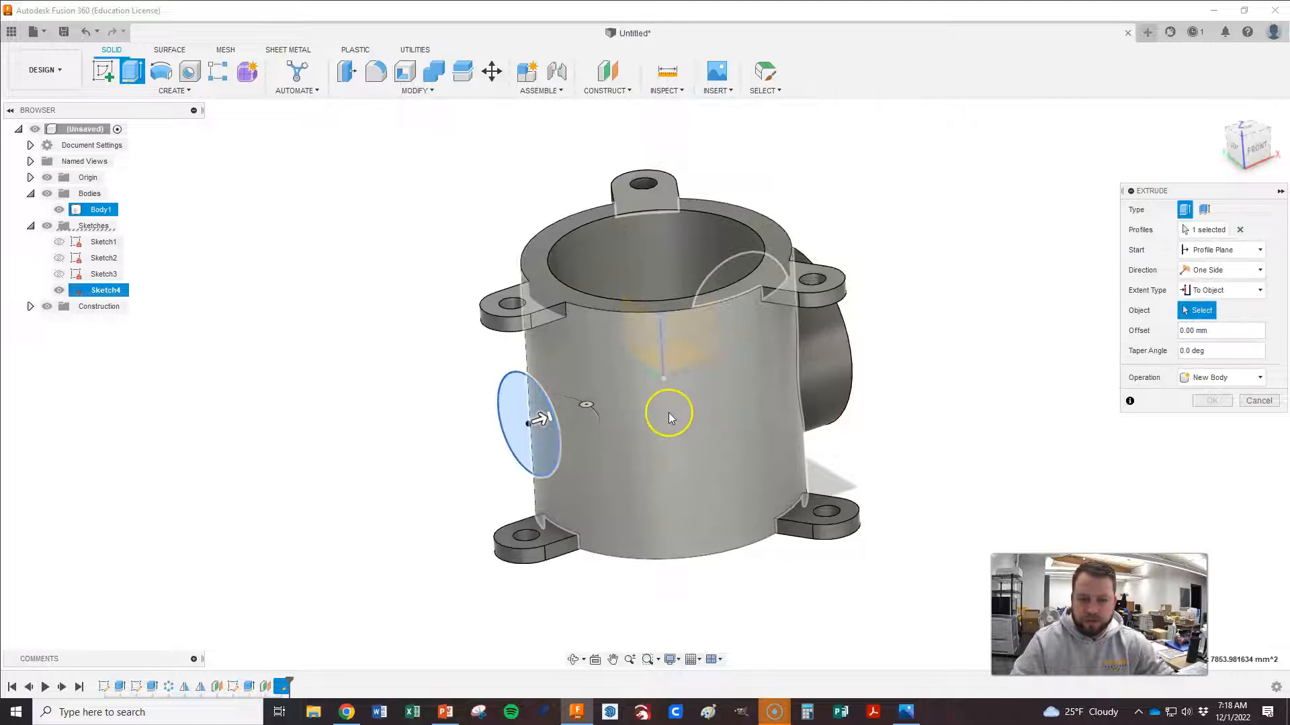
left_click(667, 411)
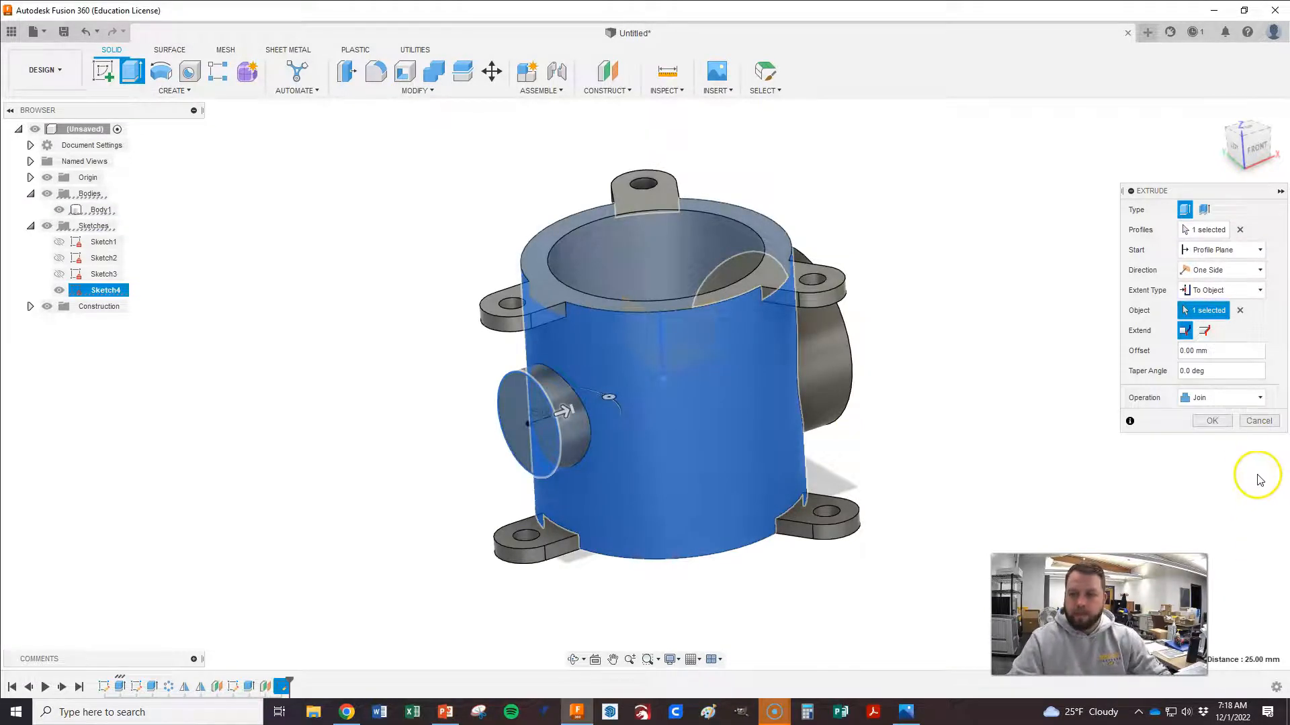
left_click(1212, 421)
- Inspect the body with its two opposite bosses, and check the counterbored hole callout in the Valve Body reference drawing
middle_click_drag(987, 271, 940, 257, "shift")
left_click(1240, 156)
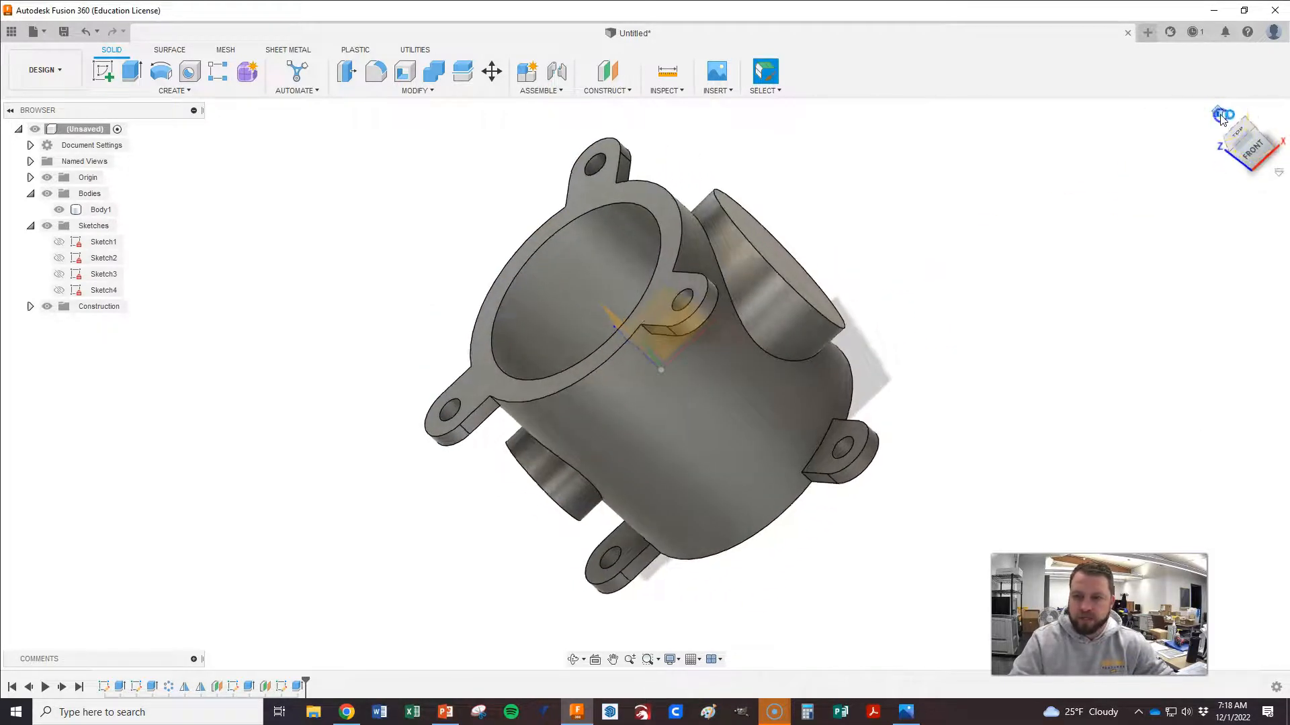
left_click(526, 389)
scroll(448, 385, "down", 2)
scroll(610, 521, "up", 1)
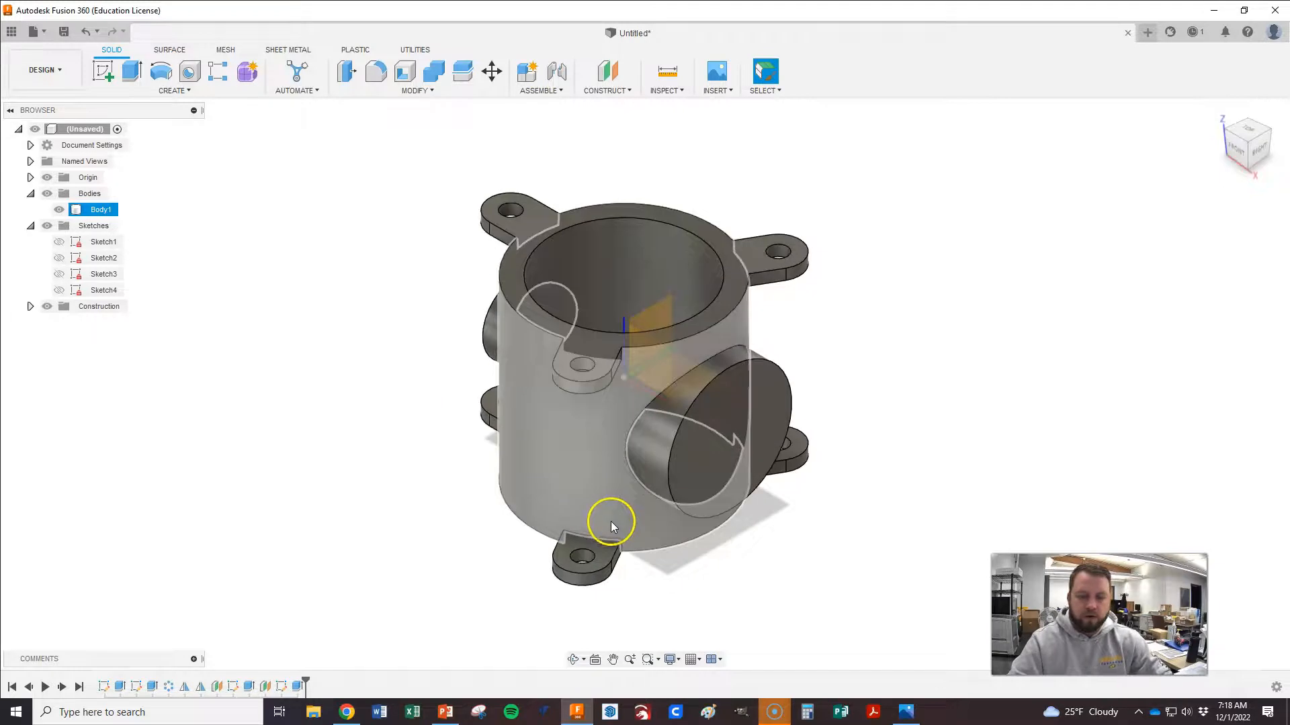
key("alt+Tab")
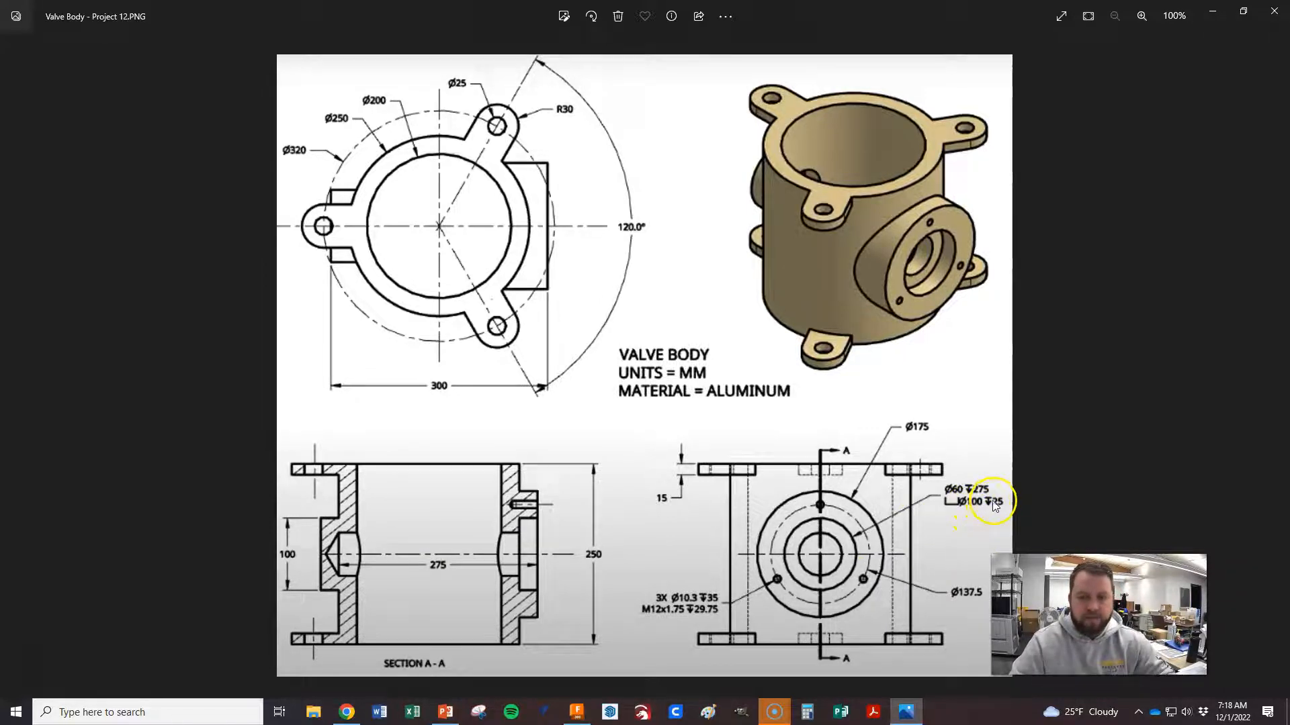
key("alt+Tab")
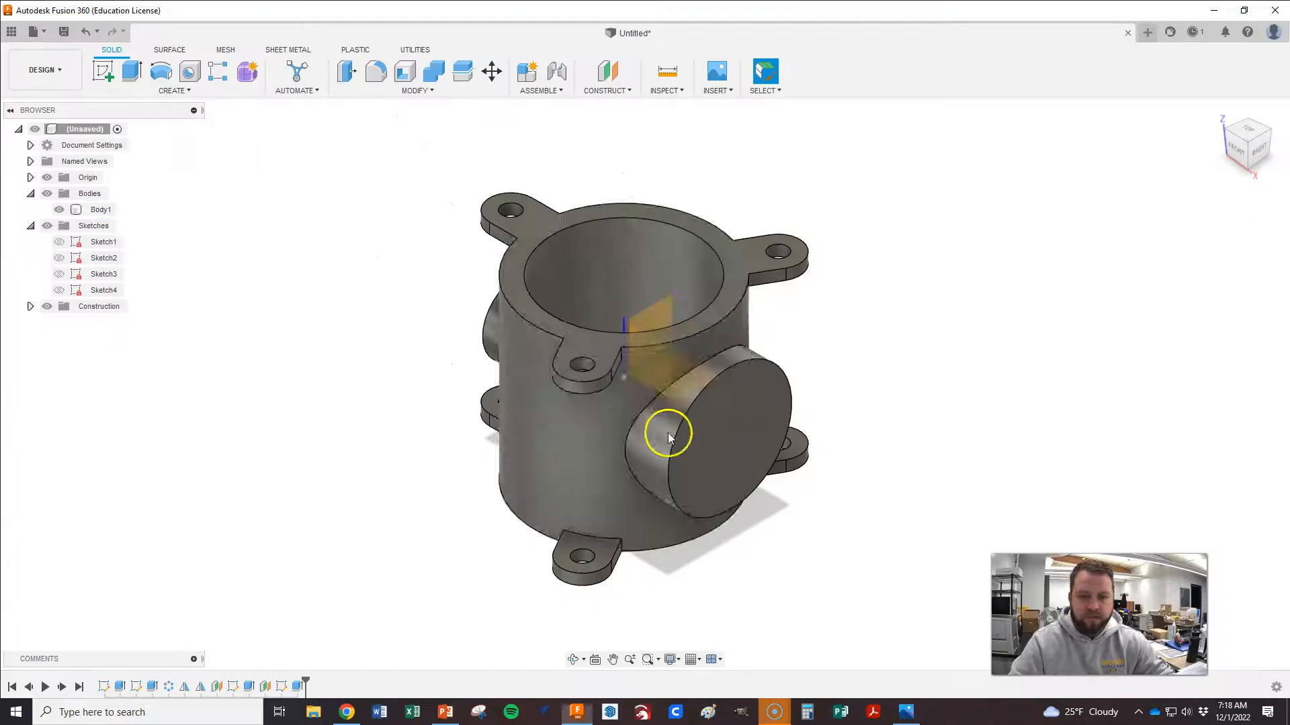
- Set up a Counterbore hole with the Clearance tap type and place it at the centre of the large boss's end face
left_click(176, 90)
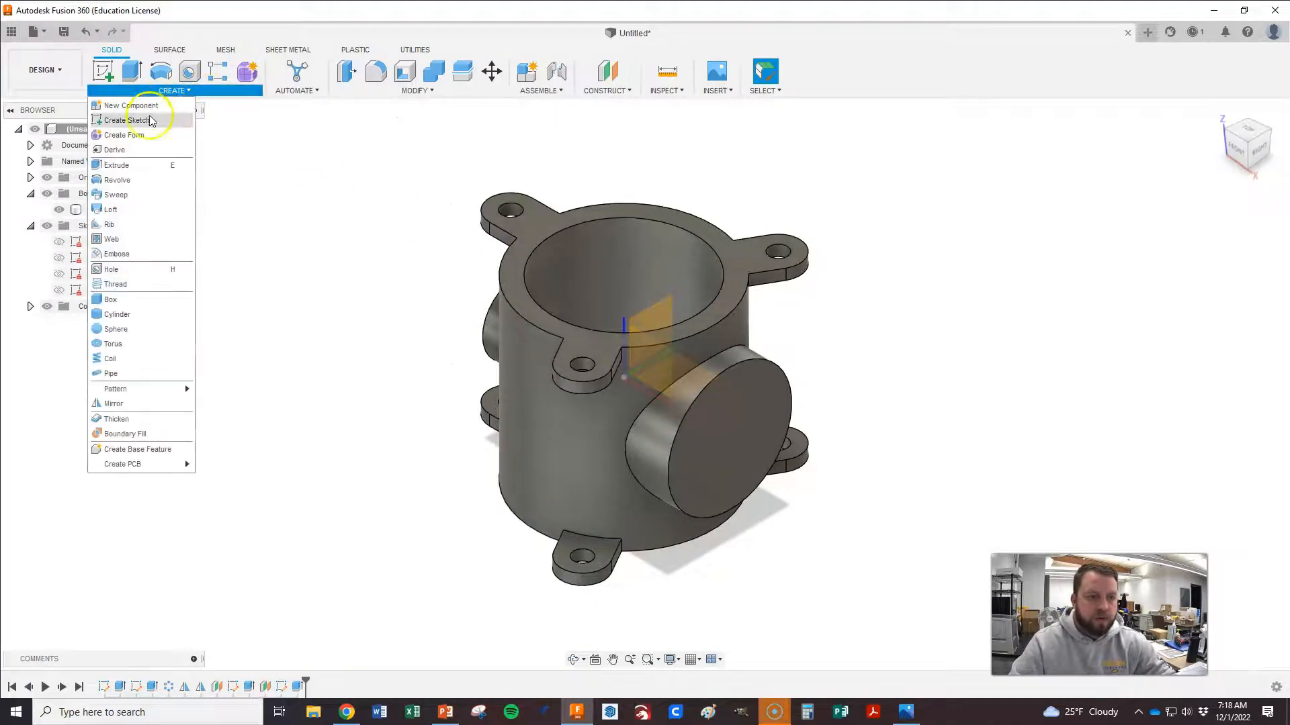
left_click(114, 270)
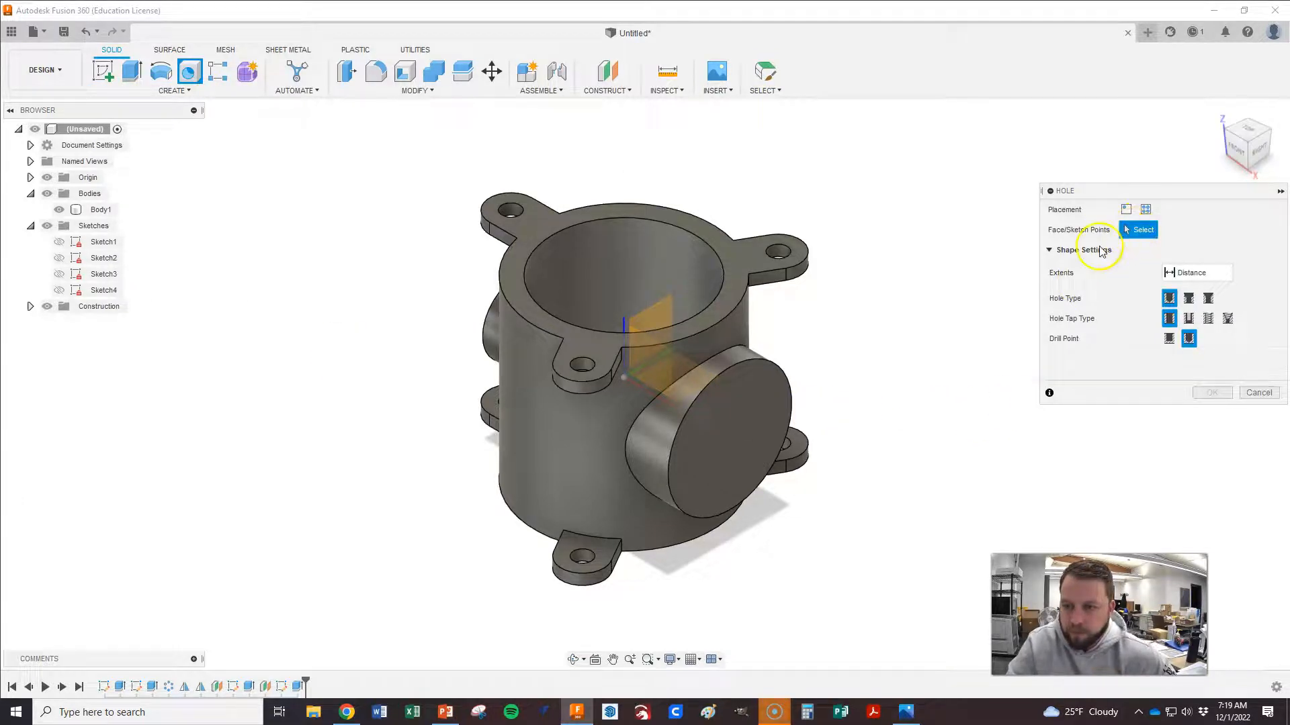
left_click(763, 426)
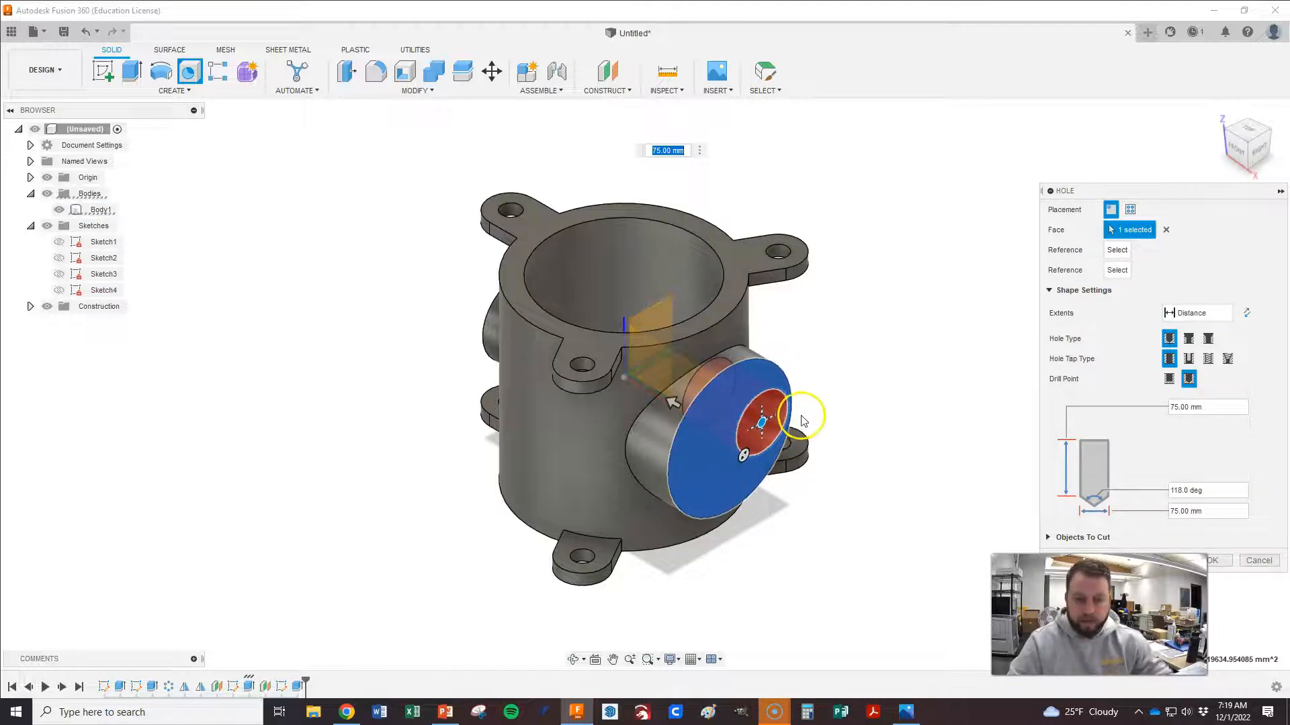
left_click(1169, 228)
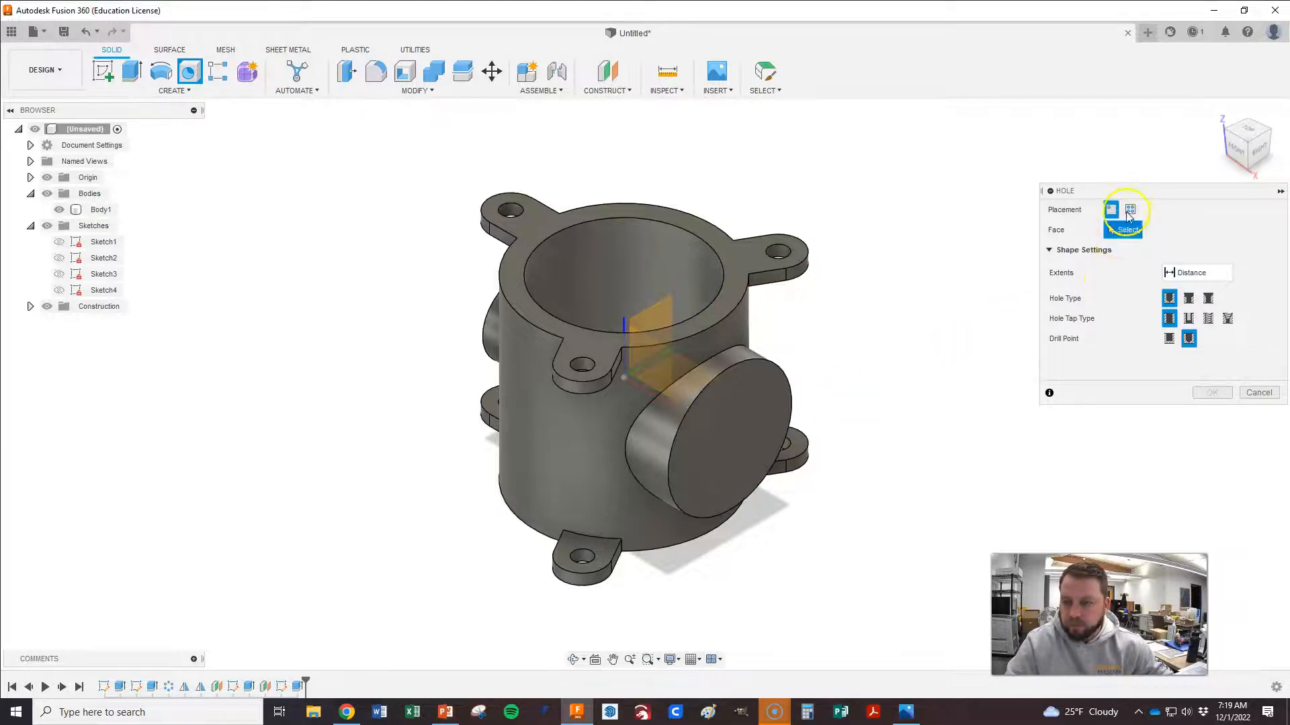
left_click(1189, 300)
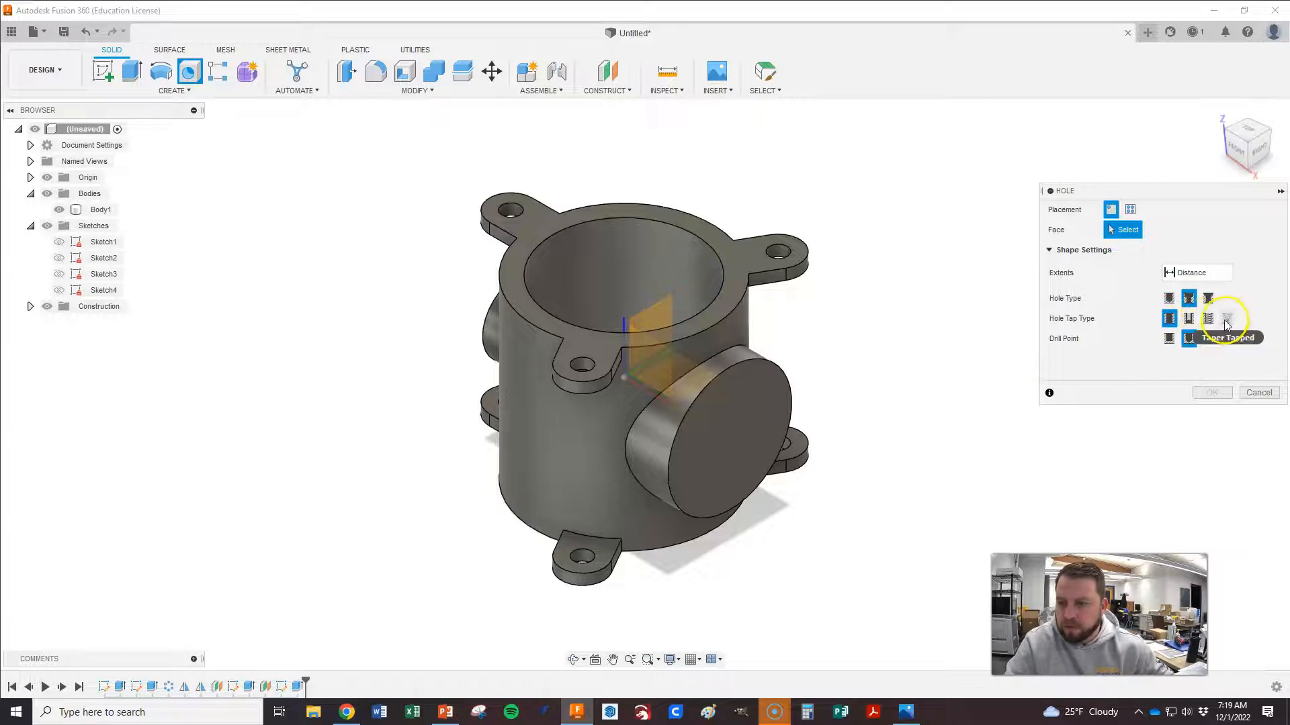
left_click(1188, 319)
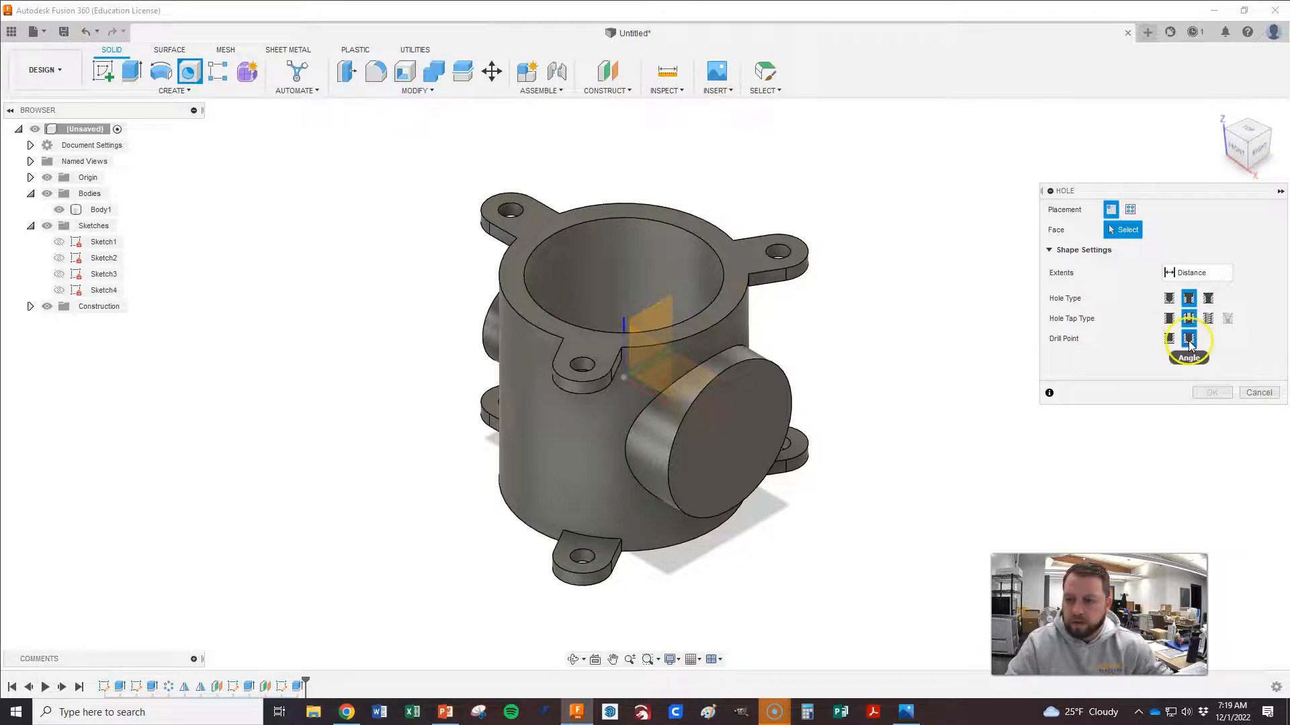
left_click(752, 427)
left_click_drag(752, 428, 729, 440)
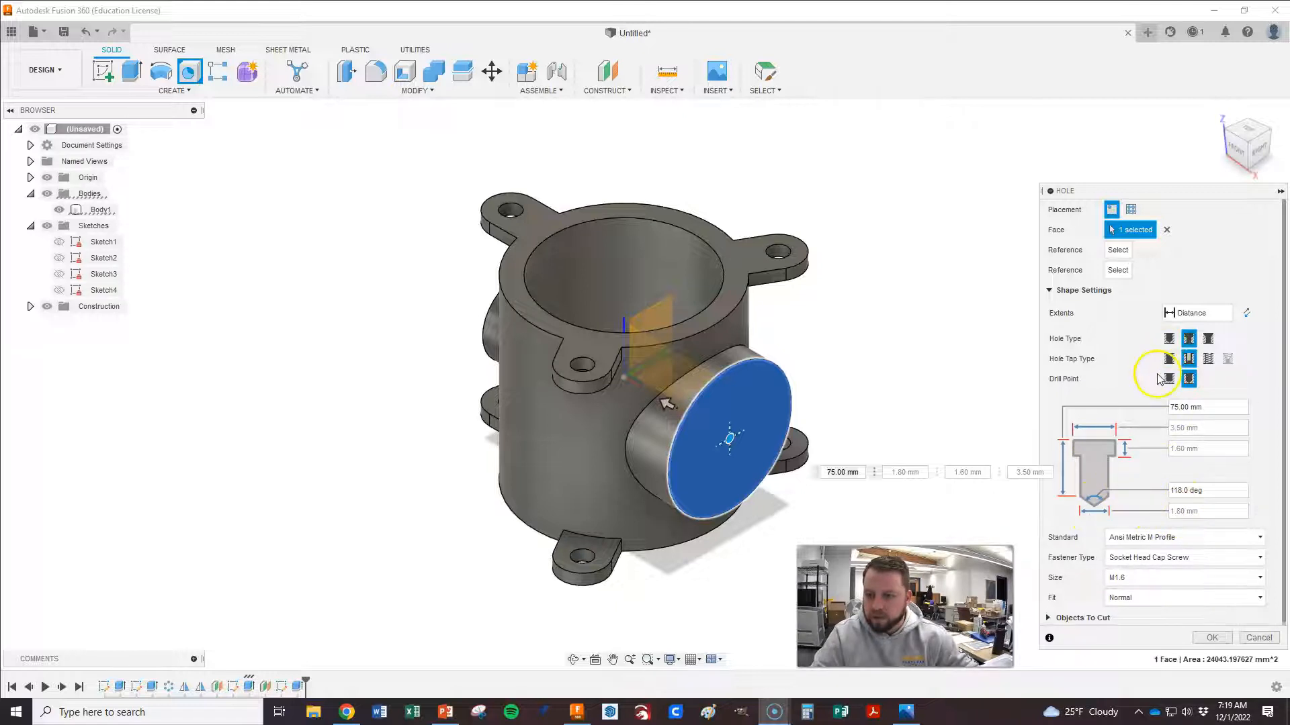
- Set the hole's depth to 275 mm and look through the available fastener standards
left_click(1137, 535)
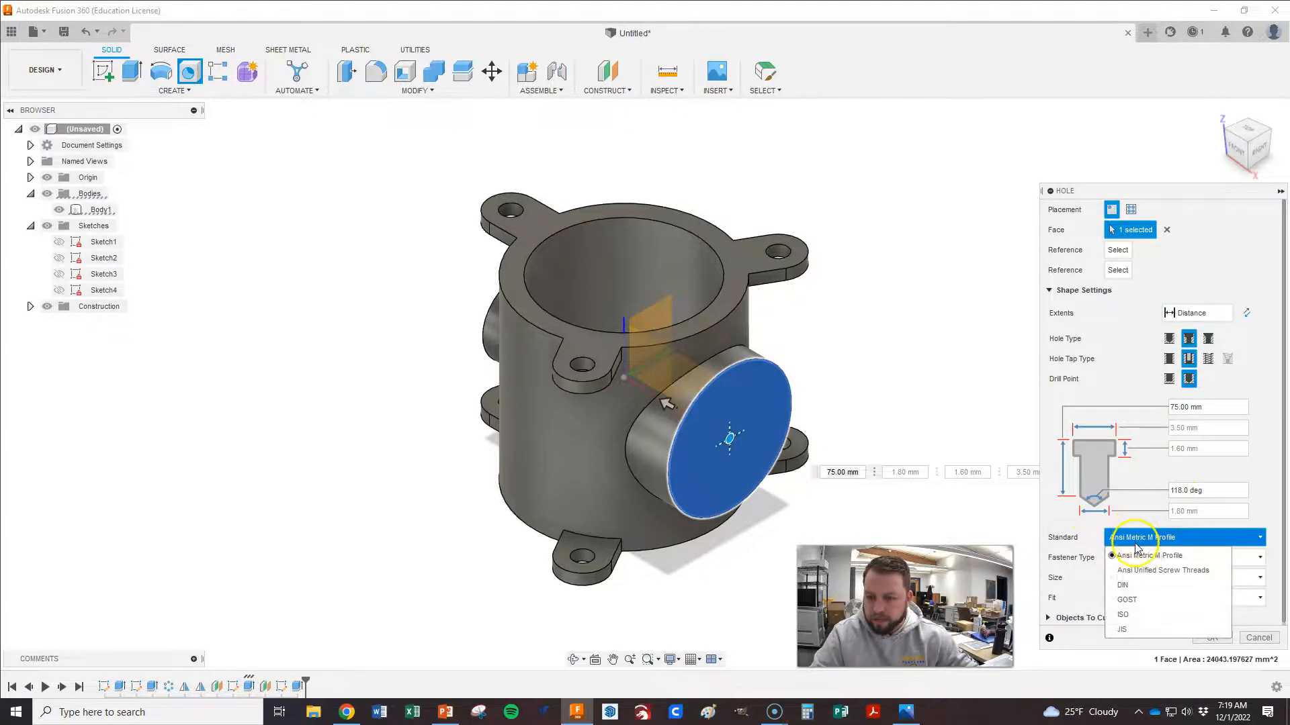
left_click(1273, 468)
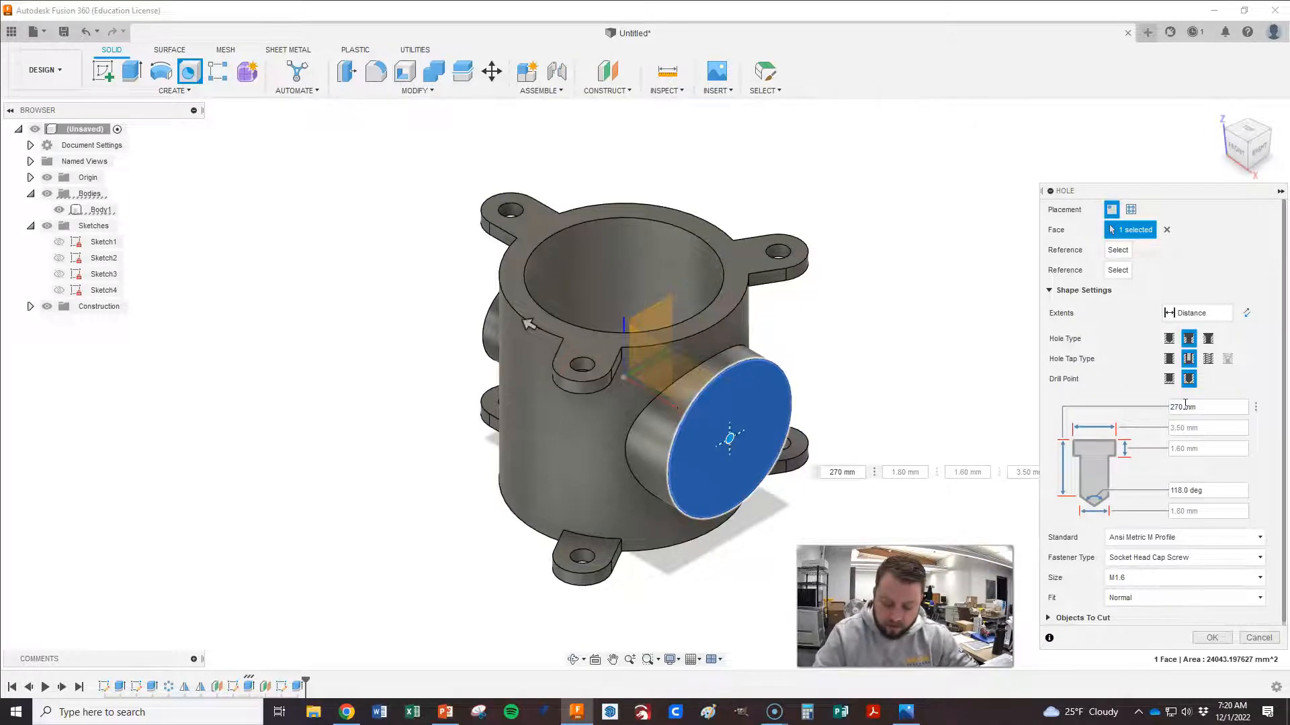
type("0")
key("BackSpace")
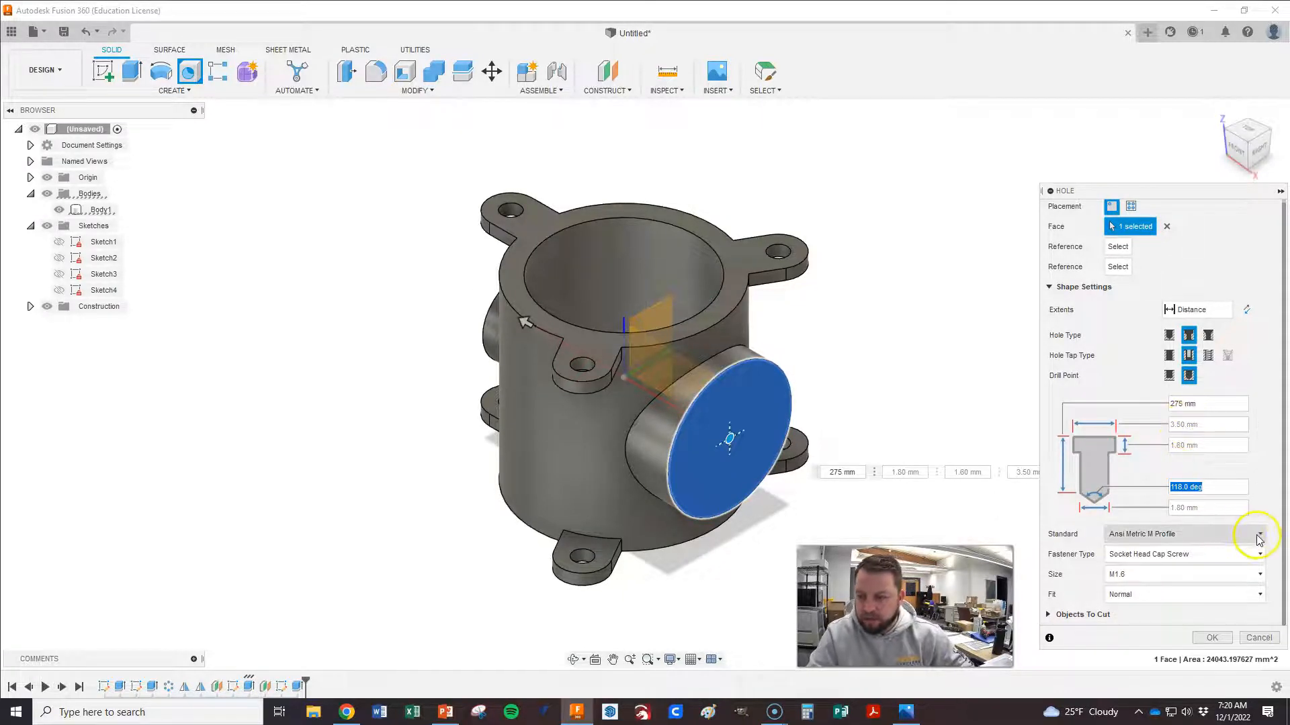
left_click(1258, 535)
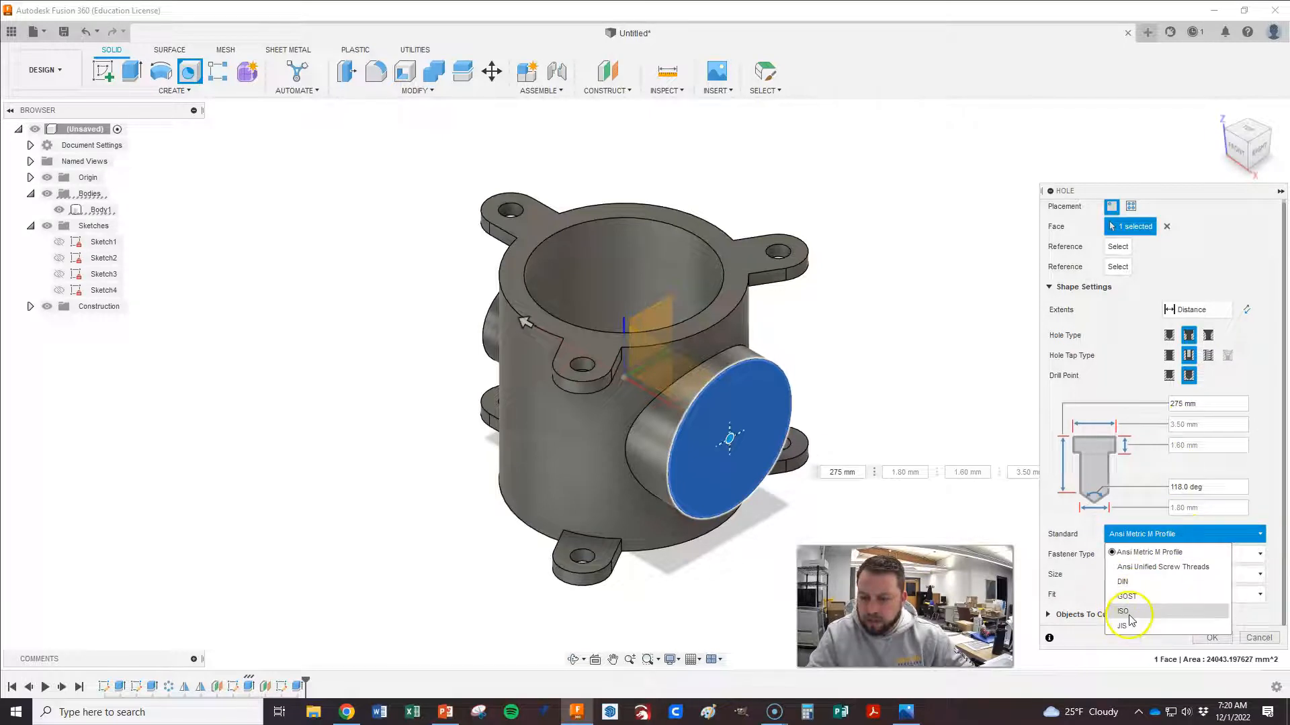
left_click(1252, 466)
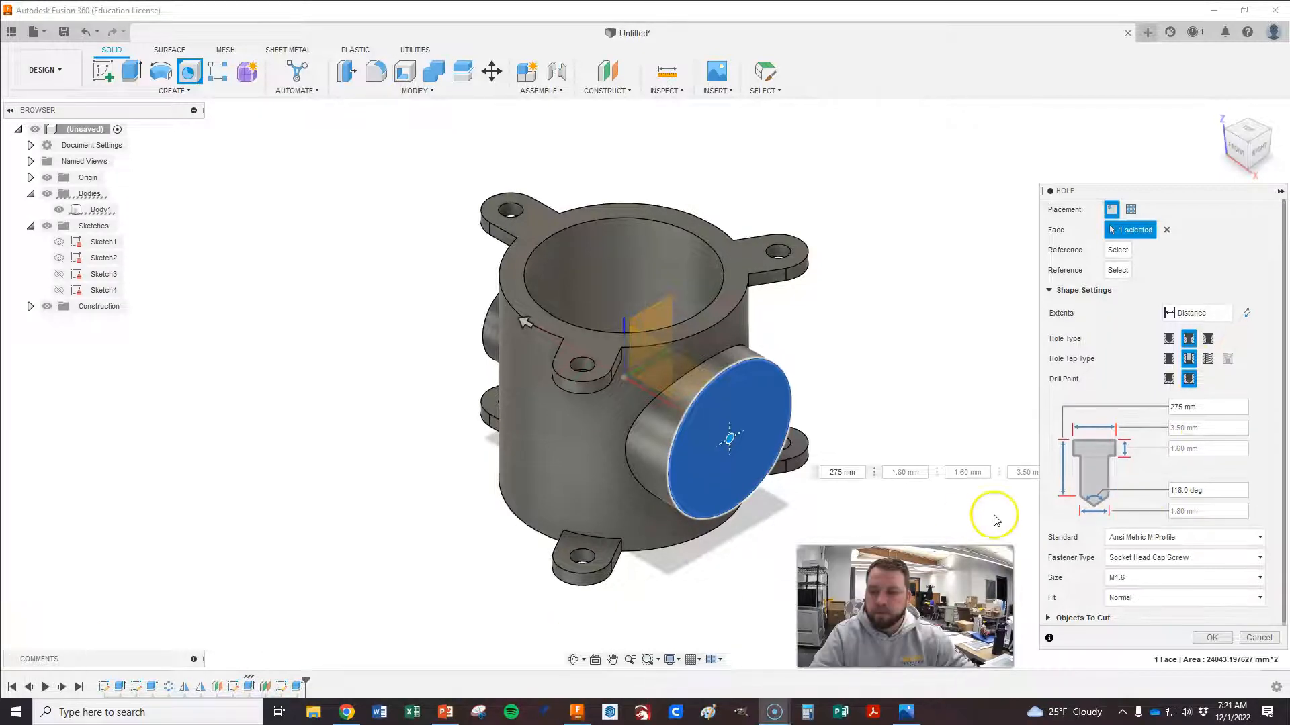
- Switch the hole's tap type to Simple and set the counterbore to 100 mm diameter and 25 mm depth
left_click(1169, 359)
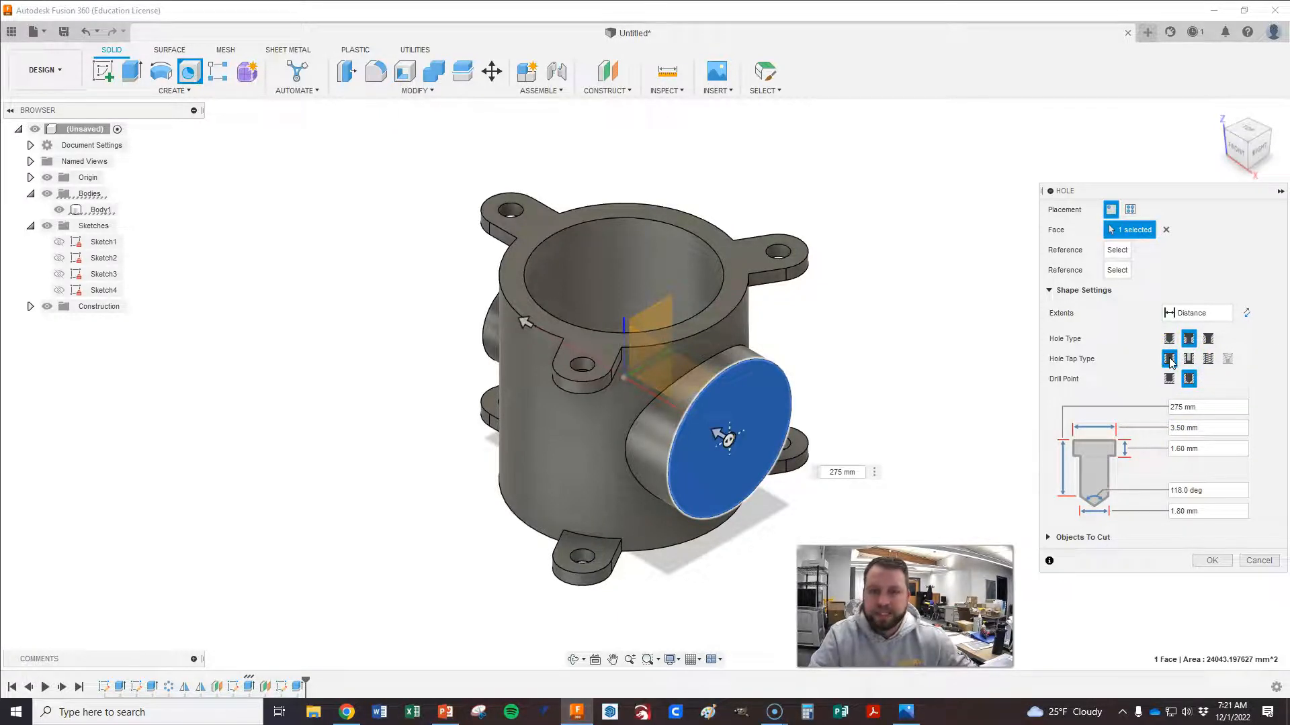
left_click(1183, 408)
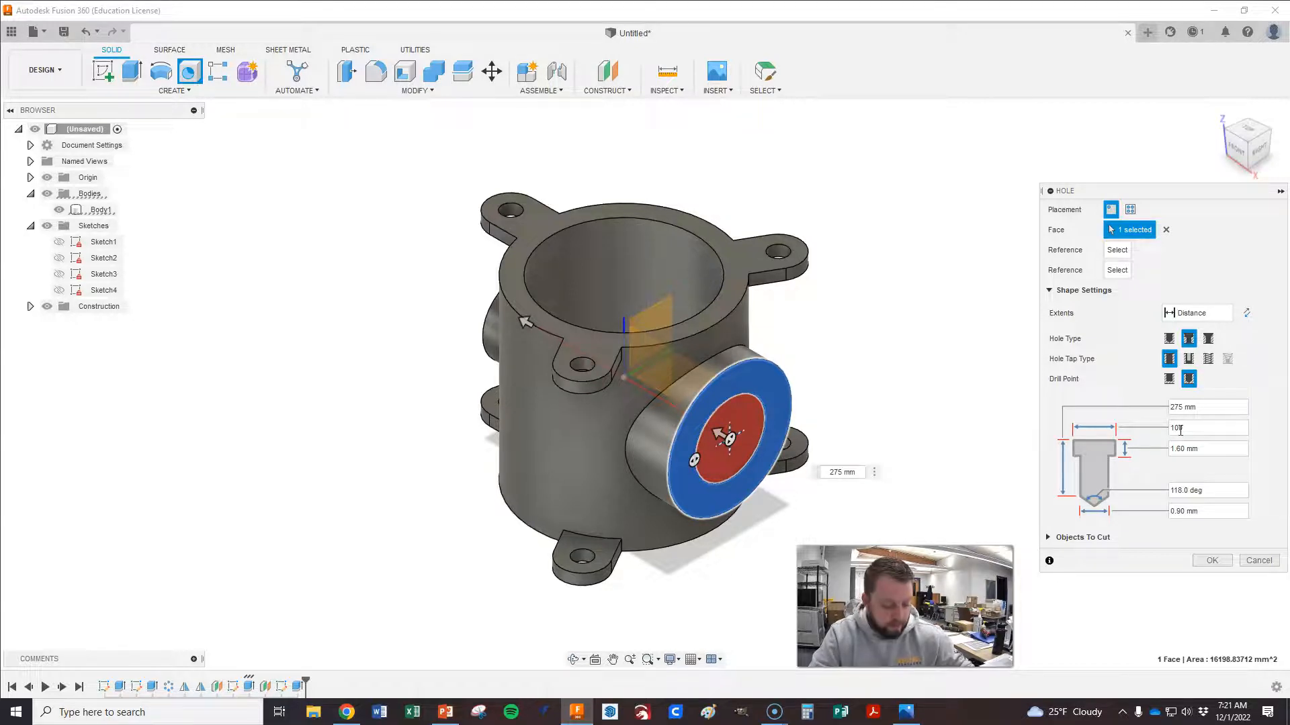
type("25")
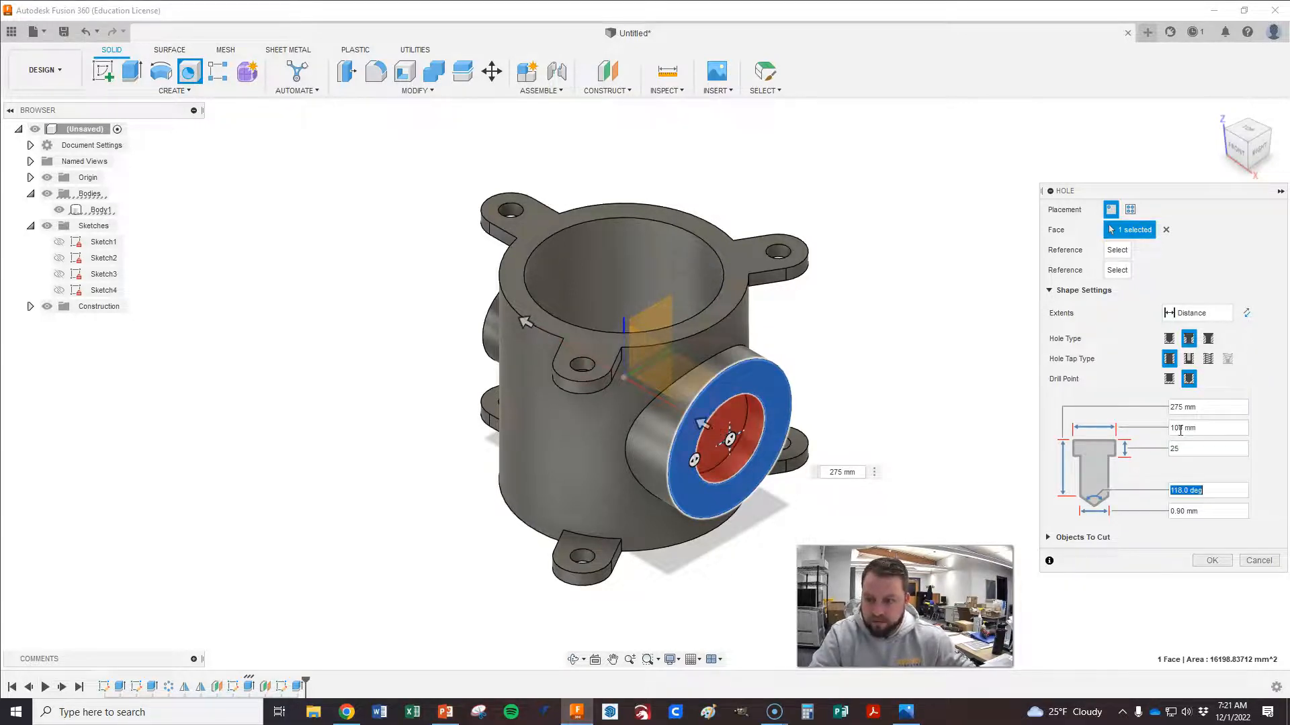
- Check the hole callout in the reference drawing, set the hole diameter to 60 mm and create the counterbored hole
key("alt+Tab")
key("alt+Tab")
key("Tab")
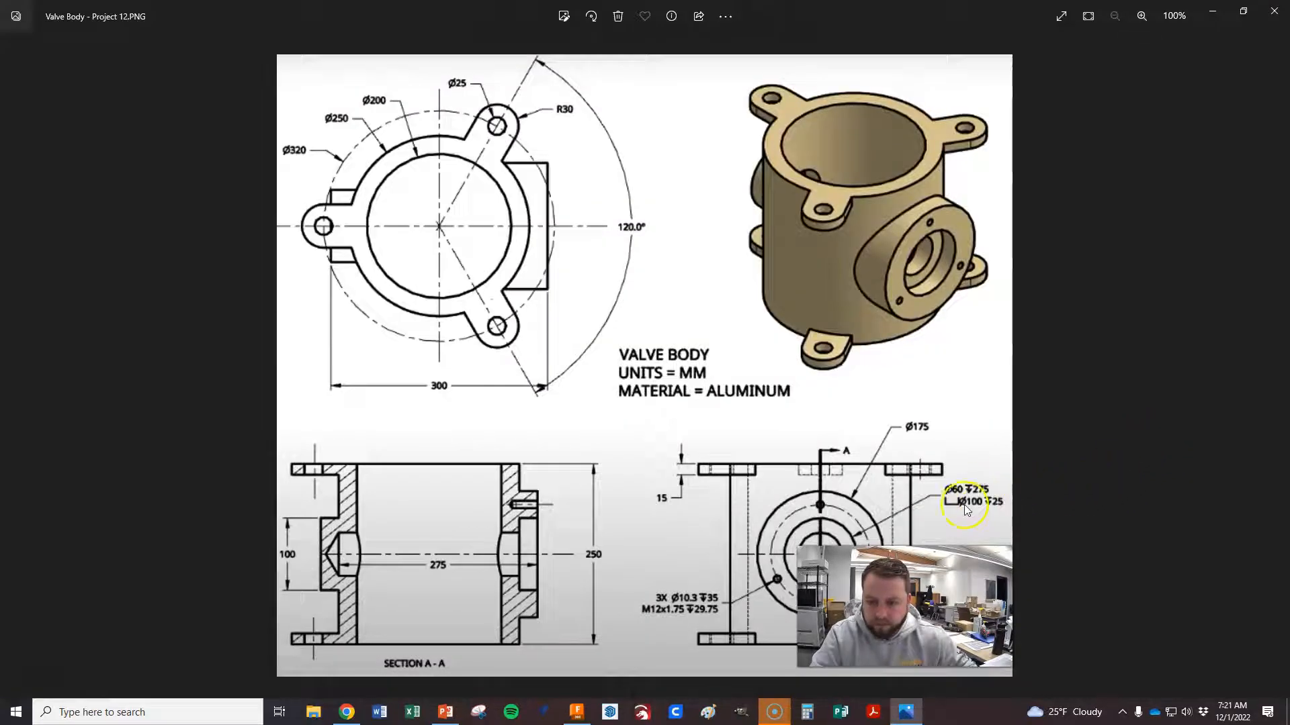
key("alt+Tab")
key("alt+Tab")
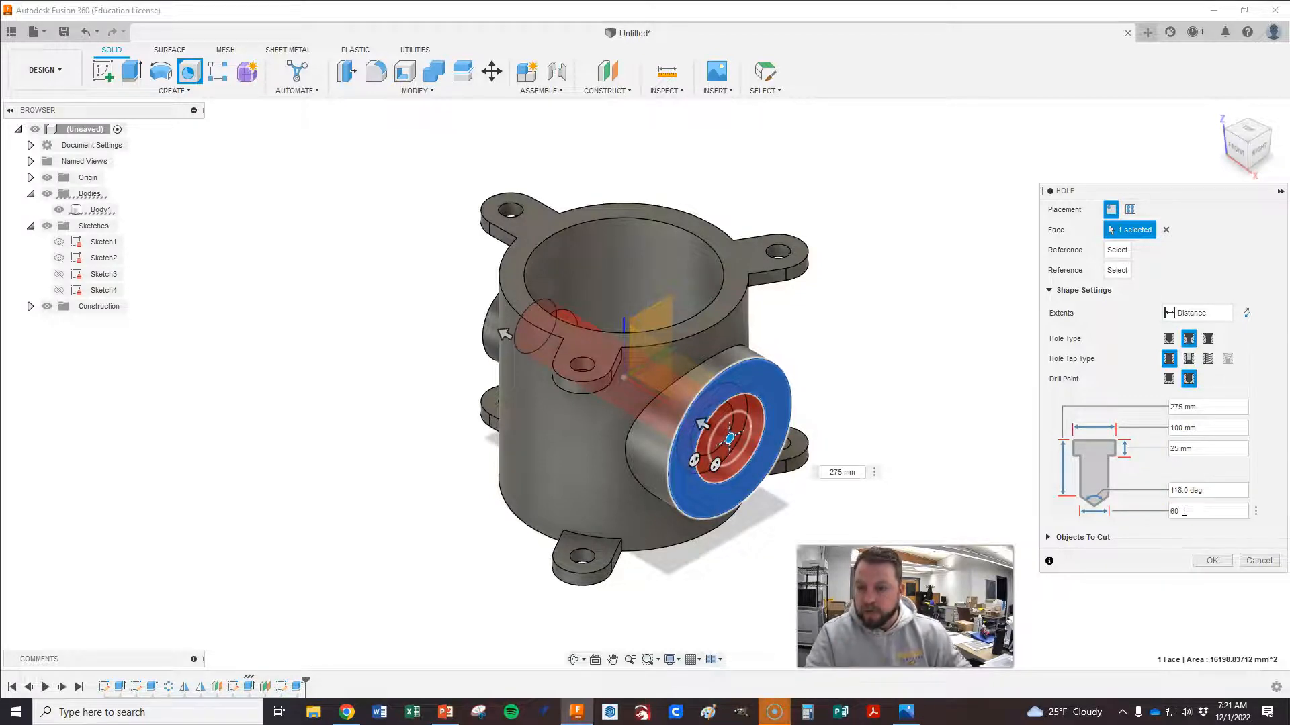
left_click(1212, 560)
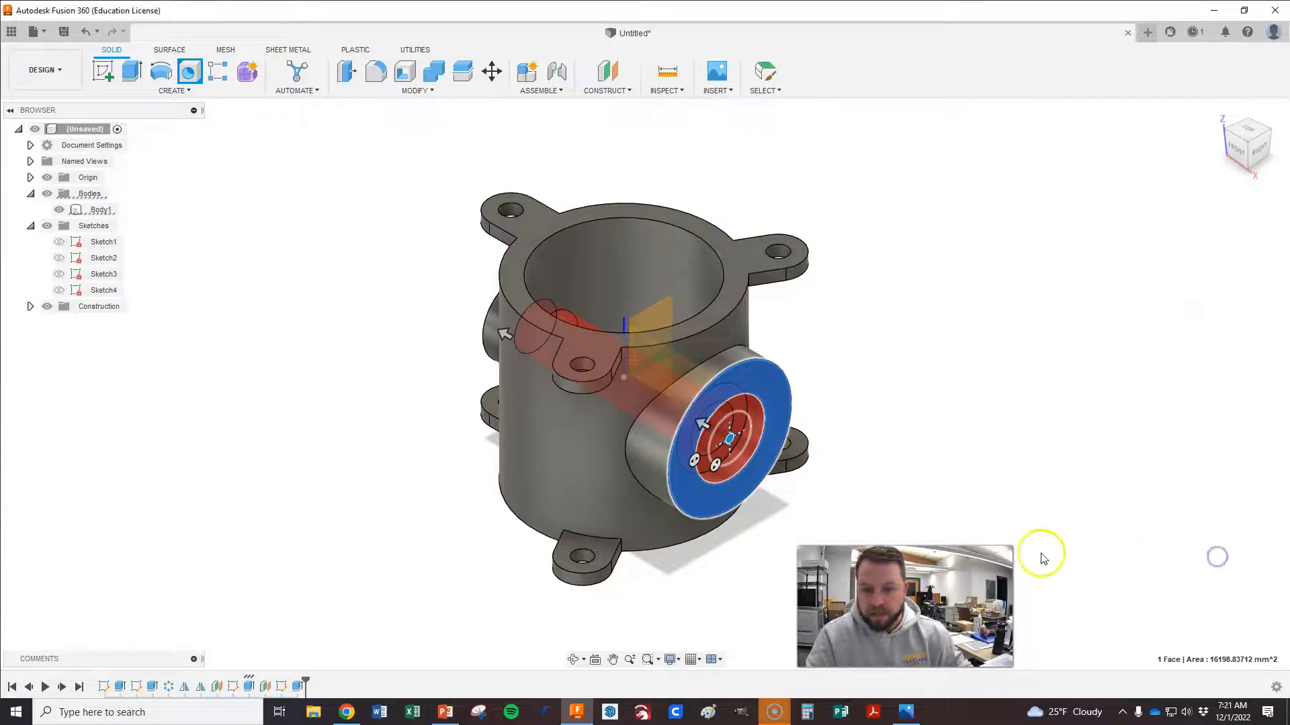
left_click(705, 434)
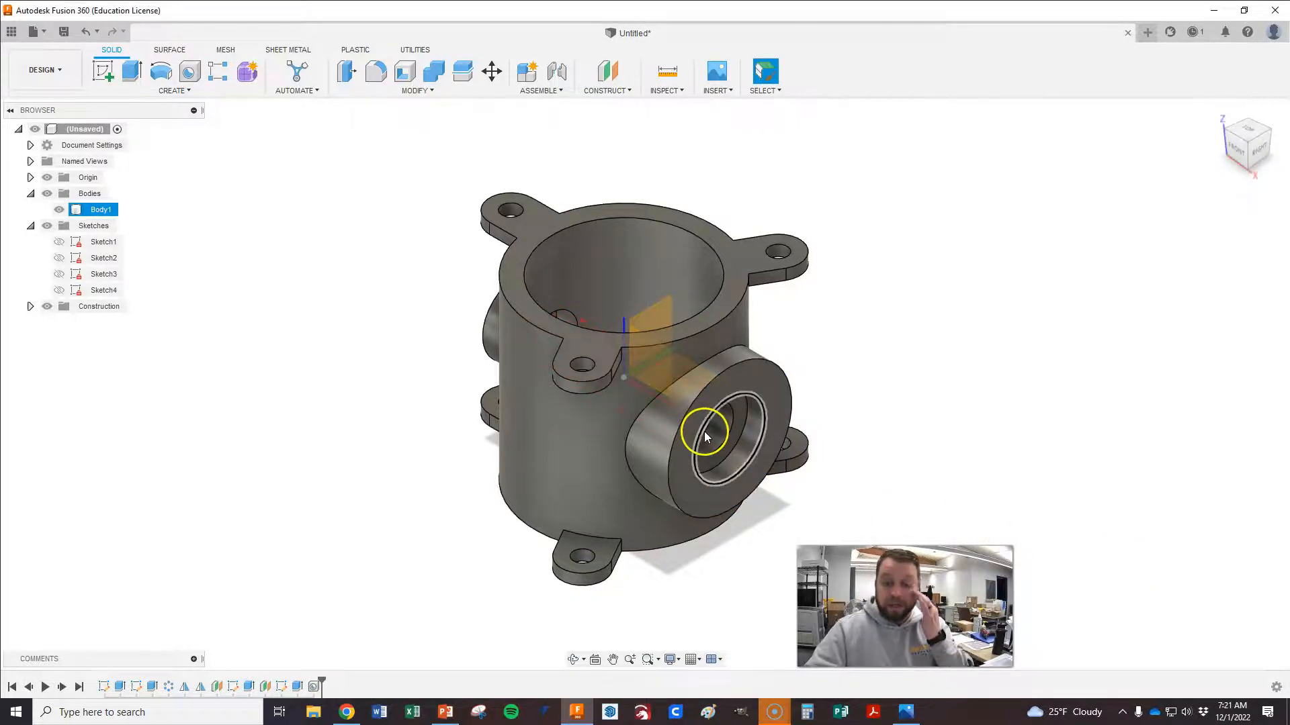
scroll(538, 325, "up", 5)
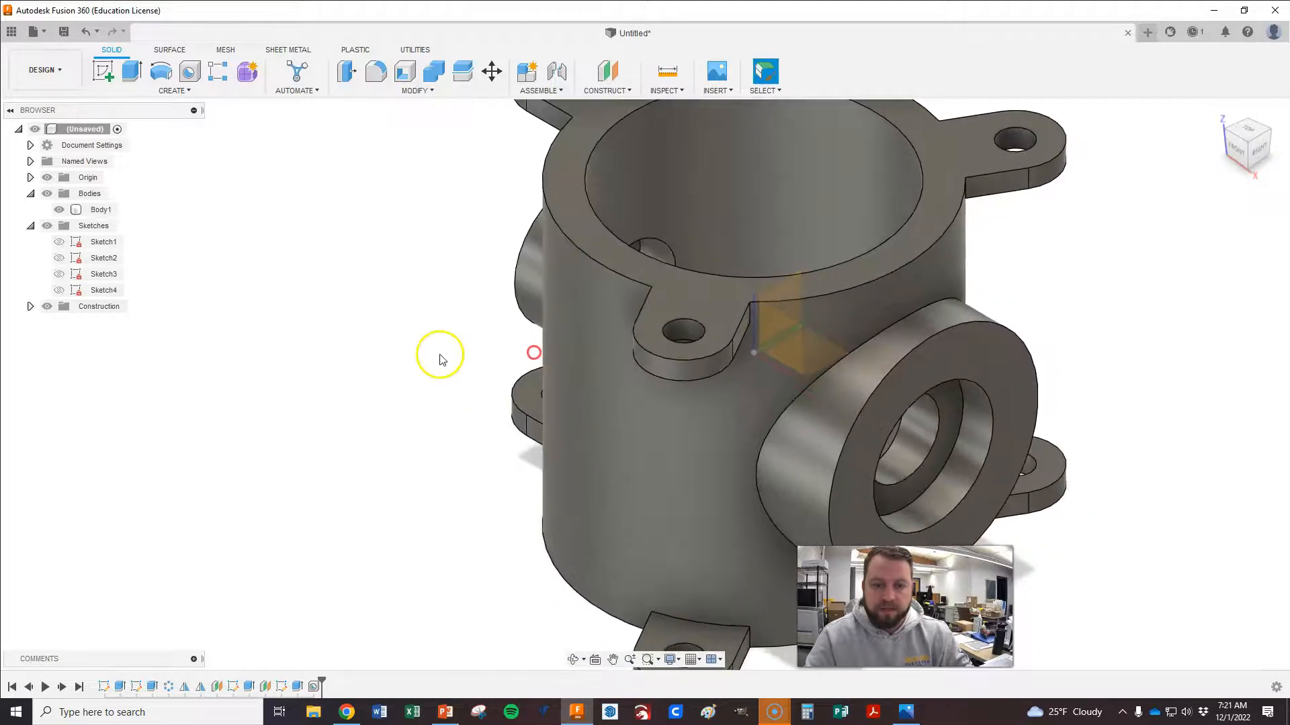
scroll(437, 354, "down", 6)
key("Escape")
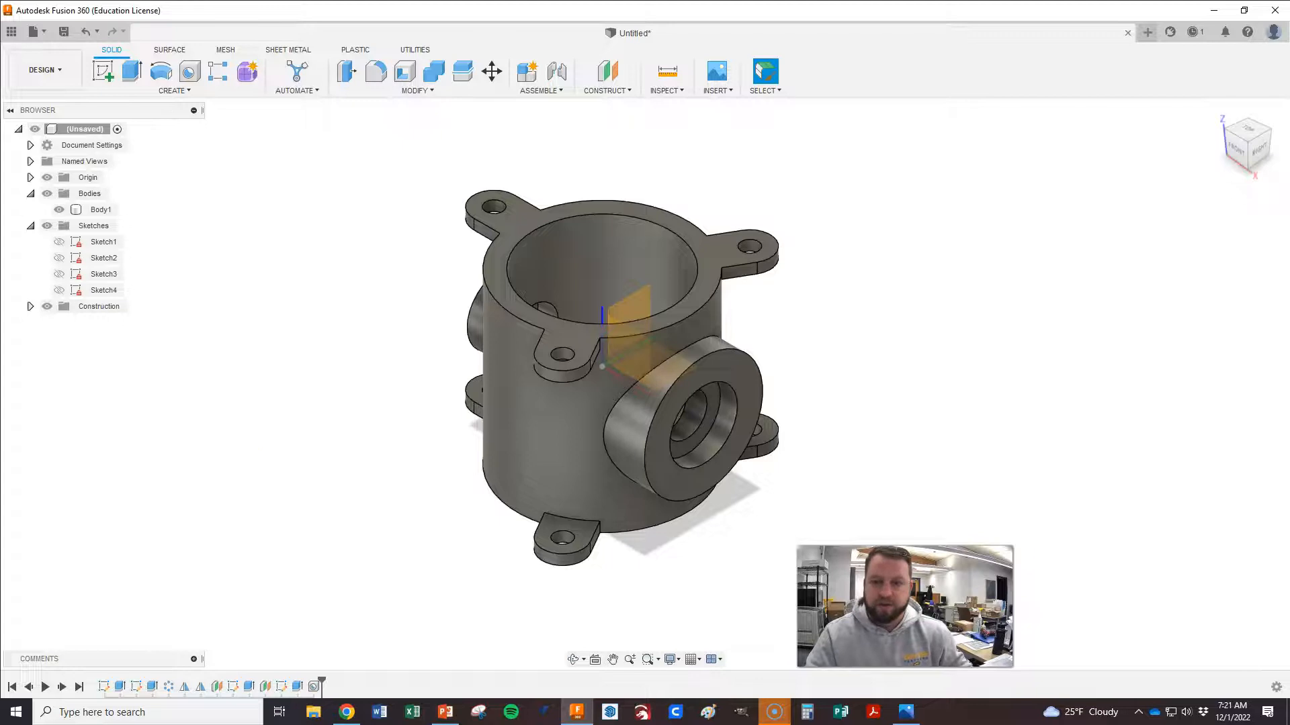
- Examine the bore with a temporary Section Analysis on the XZ plane seen from the back, and close it without saving the section
left_click(672, 93)
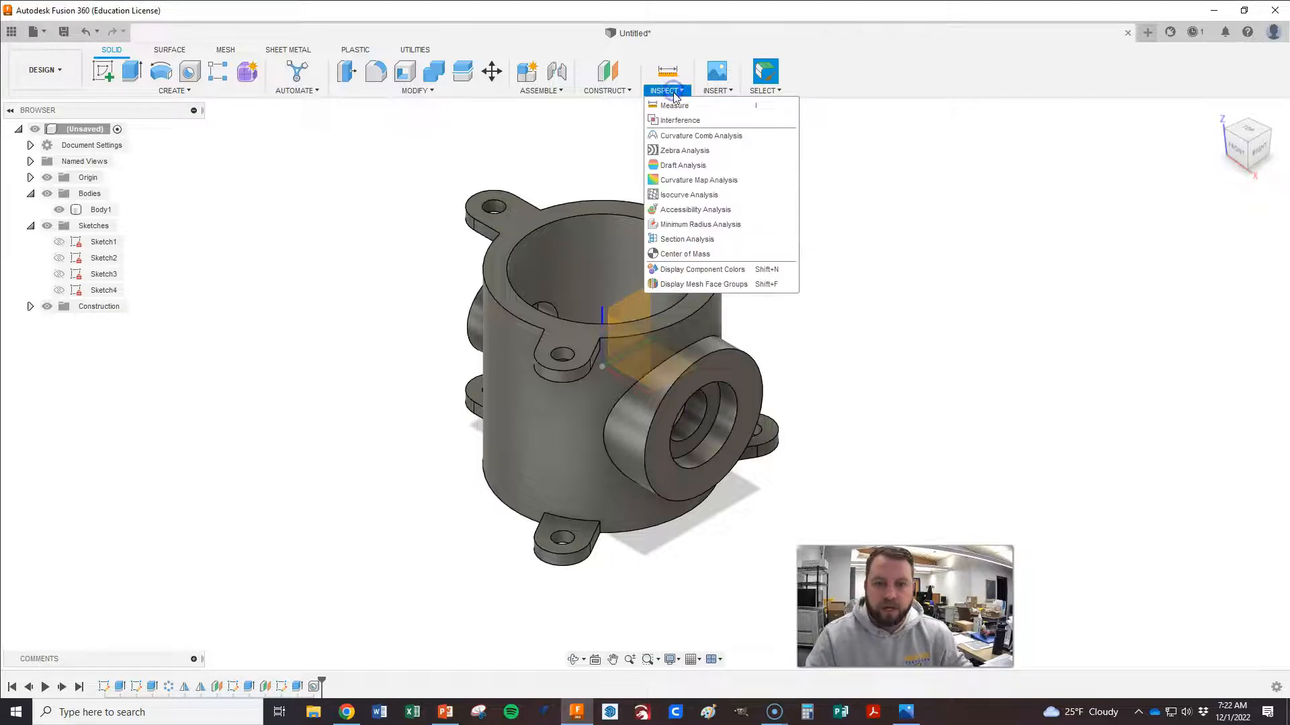
left_click(704, 243)
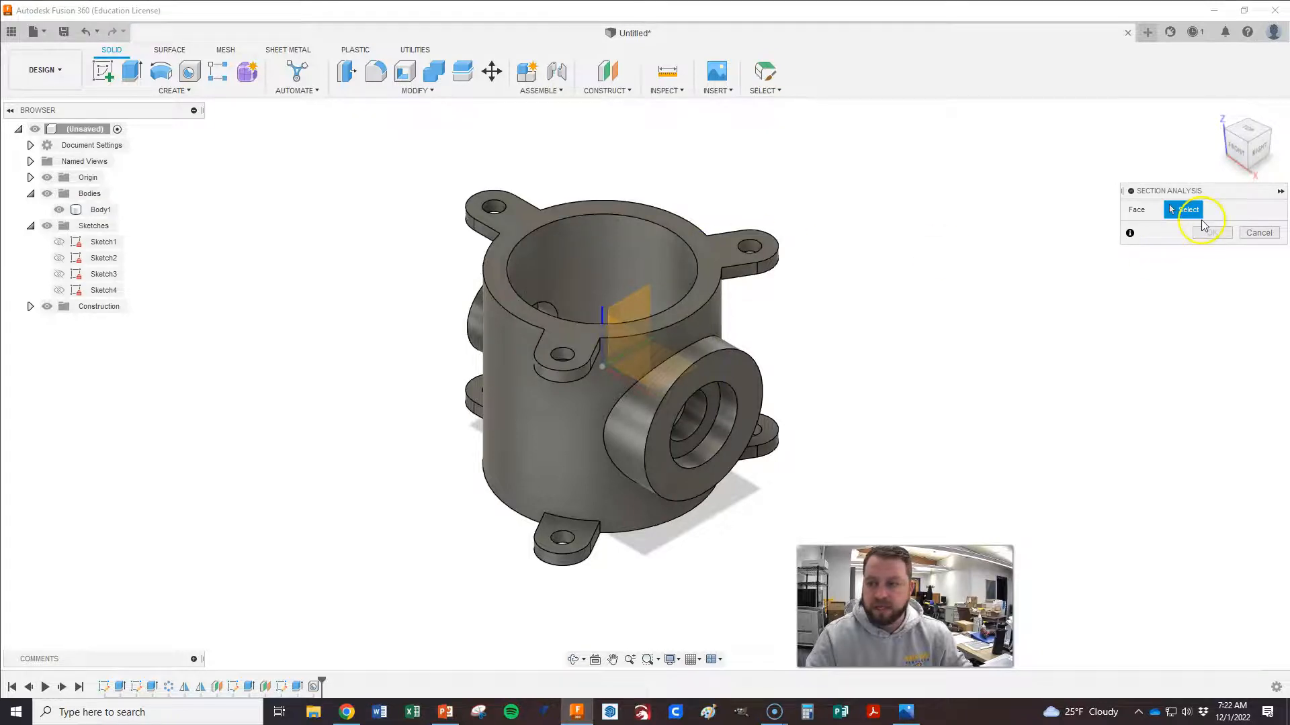
left_click(614, 319)
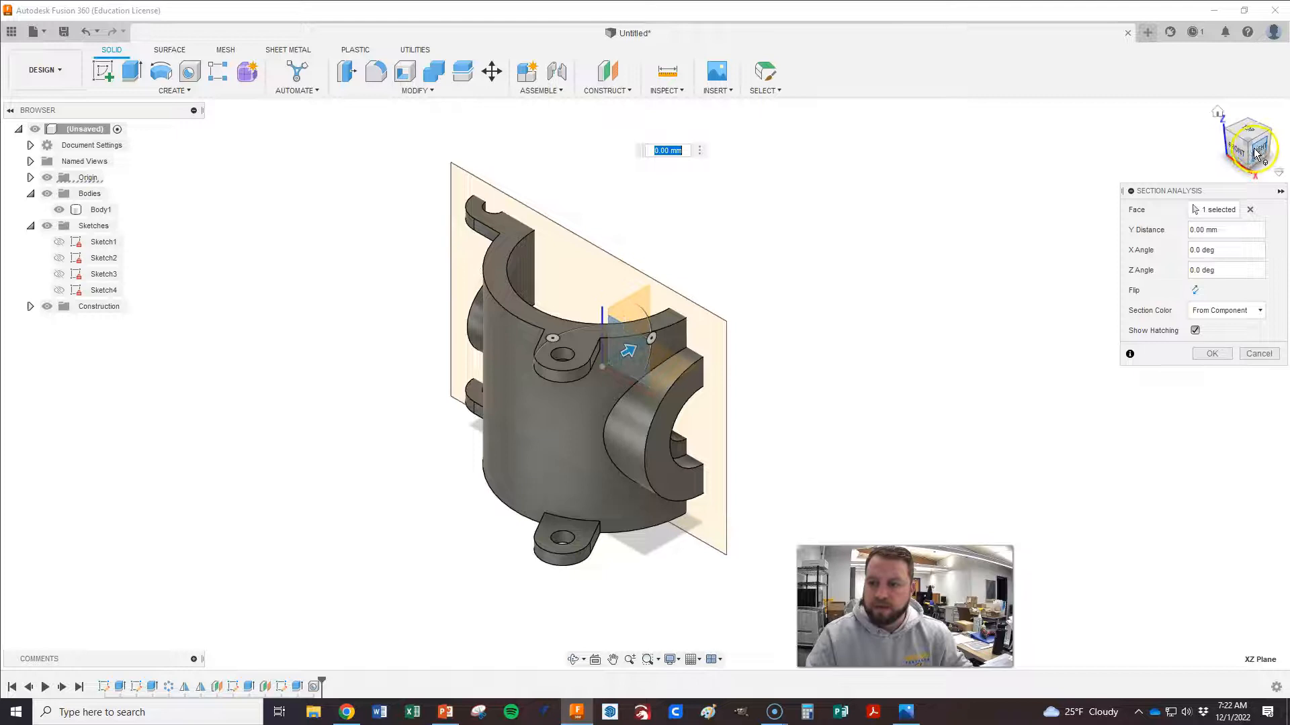
left_click(1272, 137)
left_click(1271, 137)
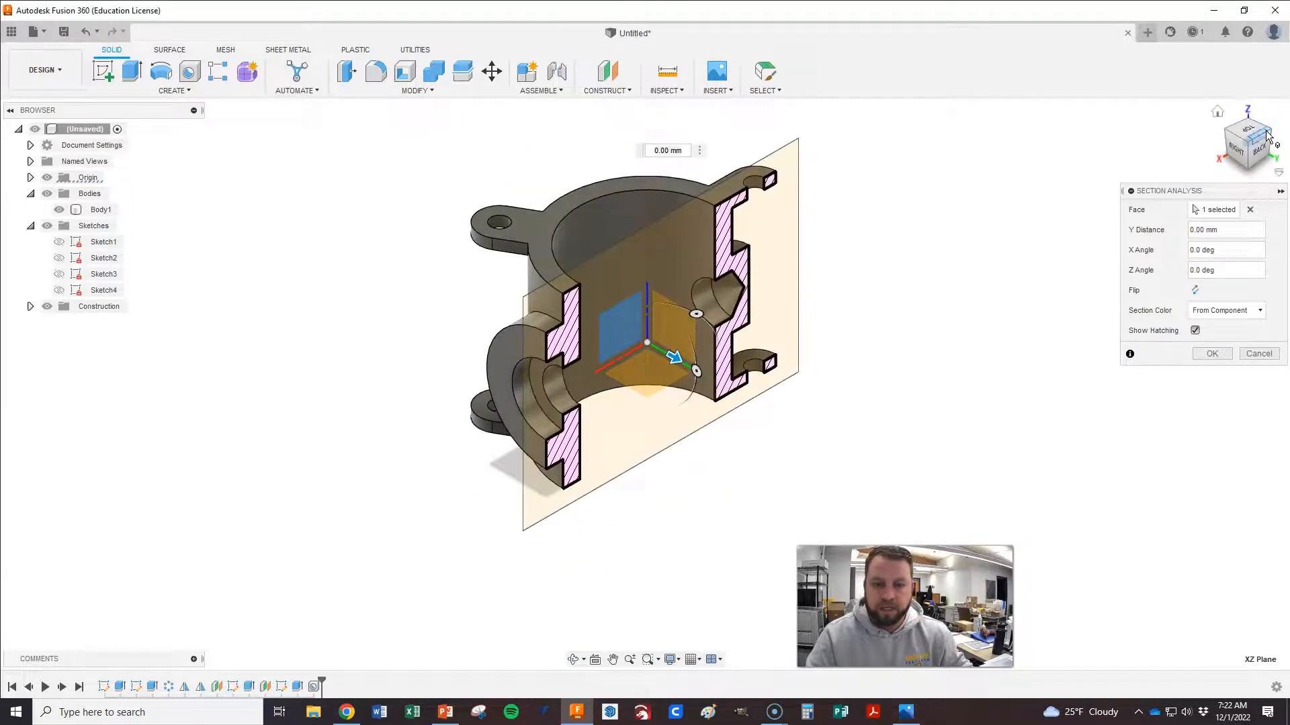
left_click(1260, 154)
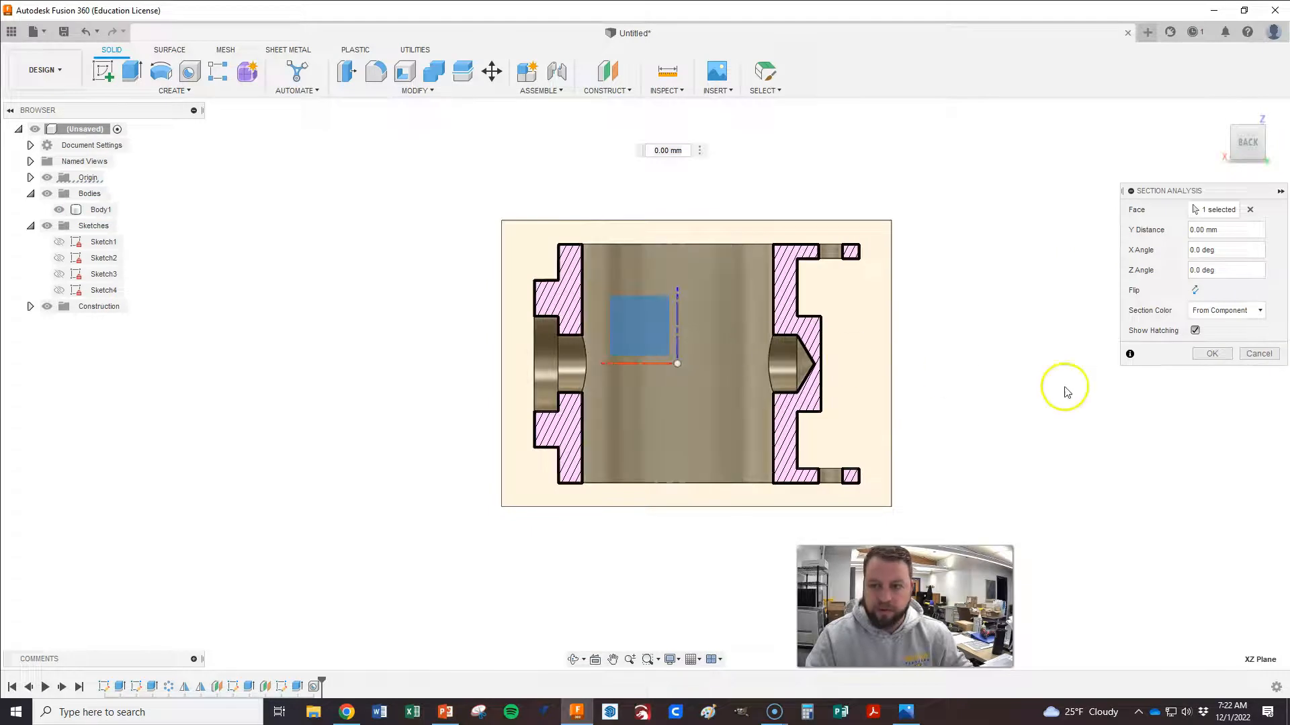
left_click(1260, 354)
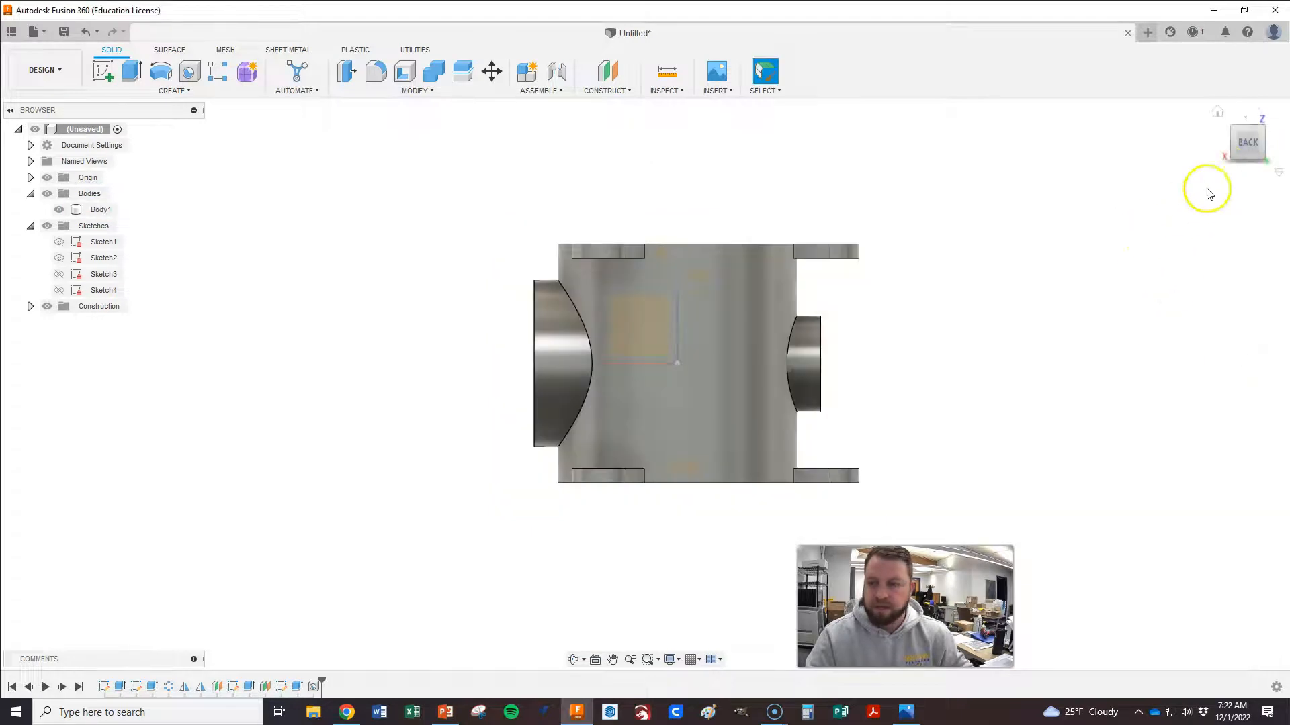
left_click(1226, 125)
scroll(582, 376, "down", 3)
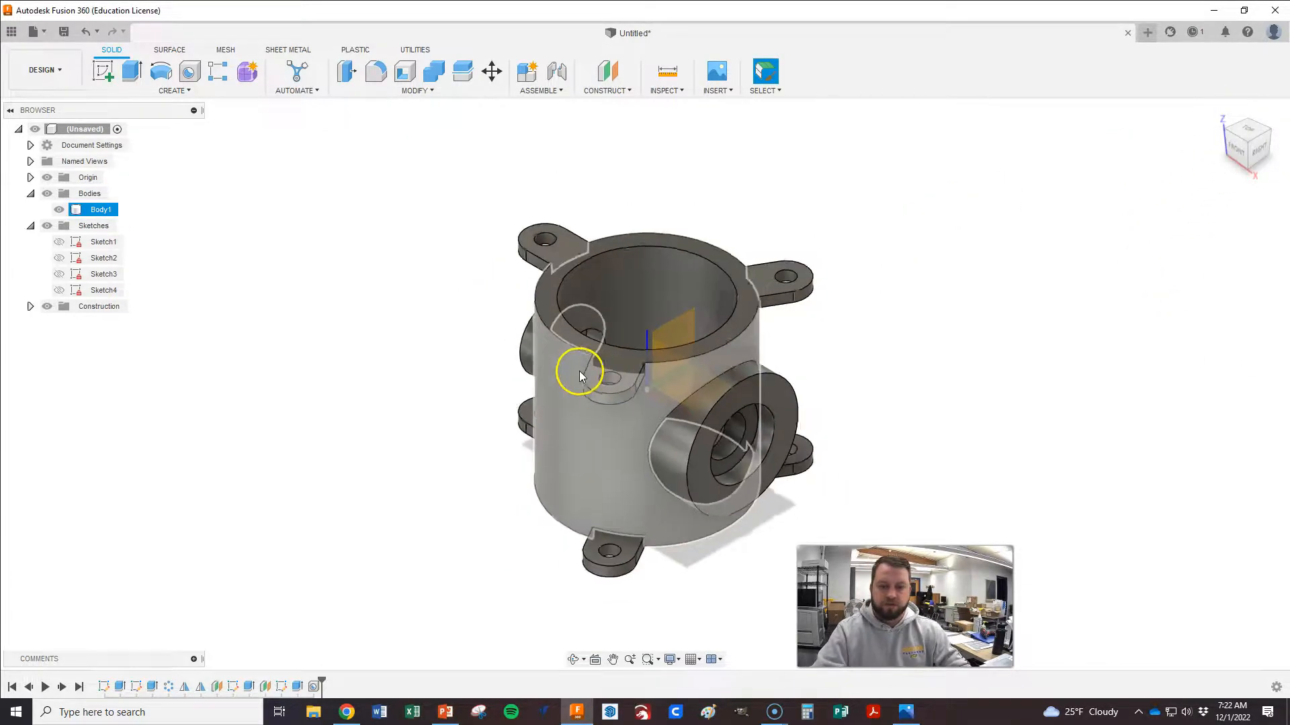
scroll(376, 561, "up", 2)
scroll(413, 519, "down", 1)
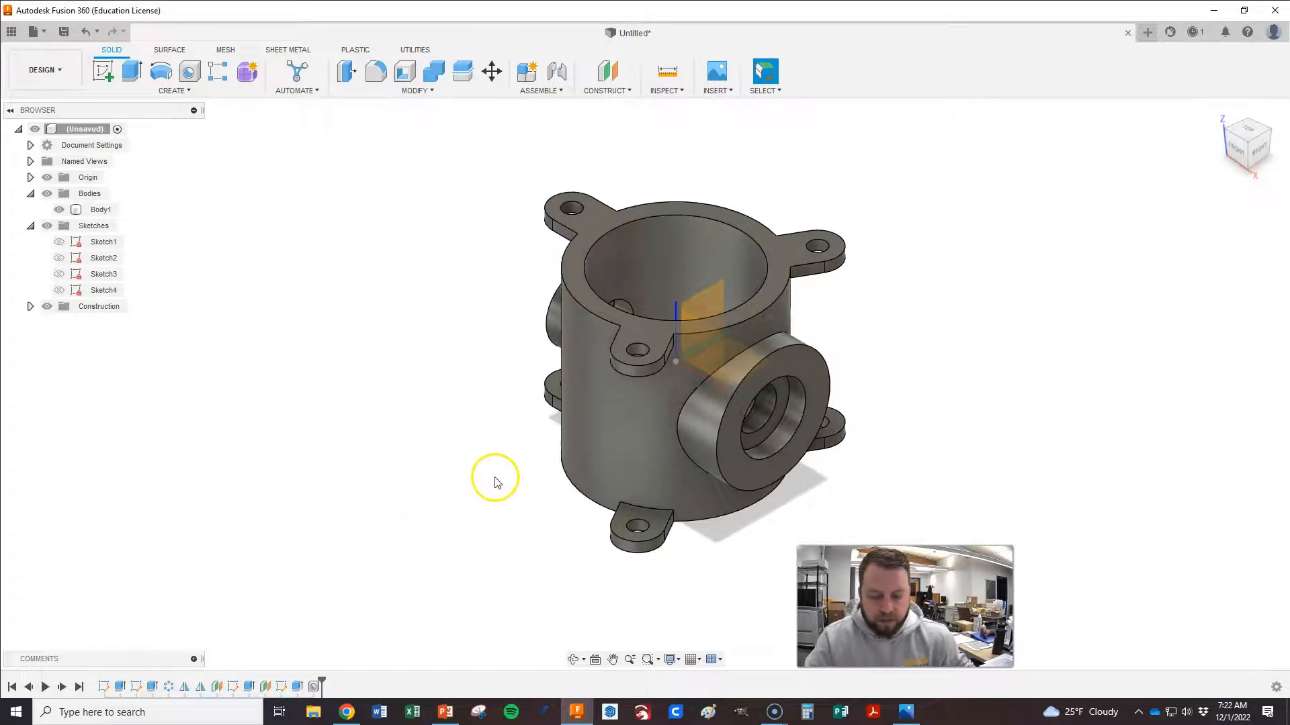
- Save the design as "Valve Body - Project 12" in Tutorial Video Drawings
left_click(63, 32)
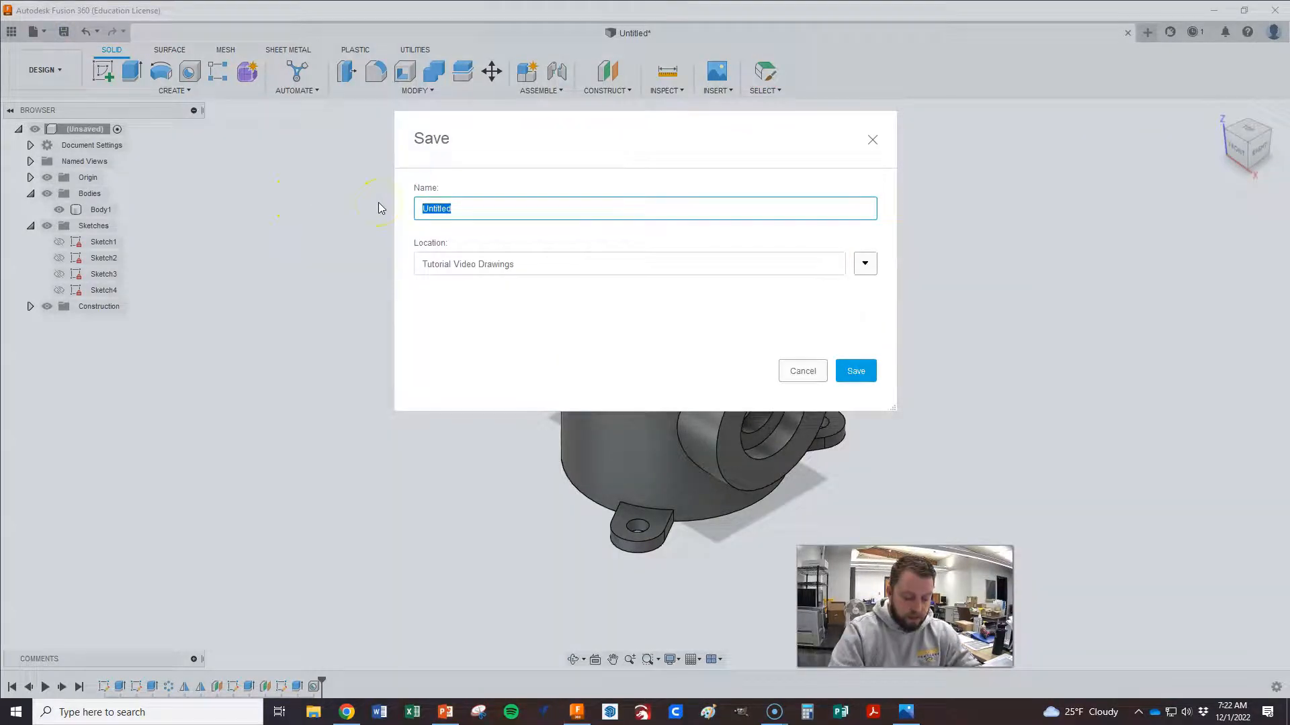
type("Valve Bo")
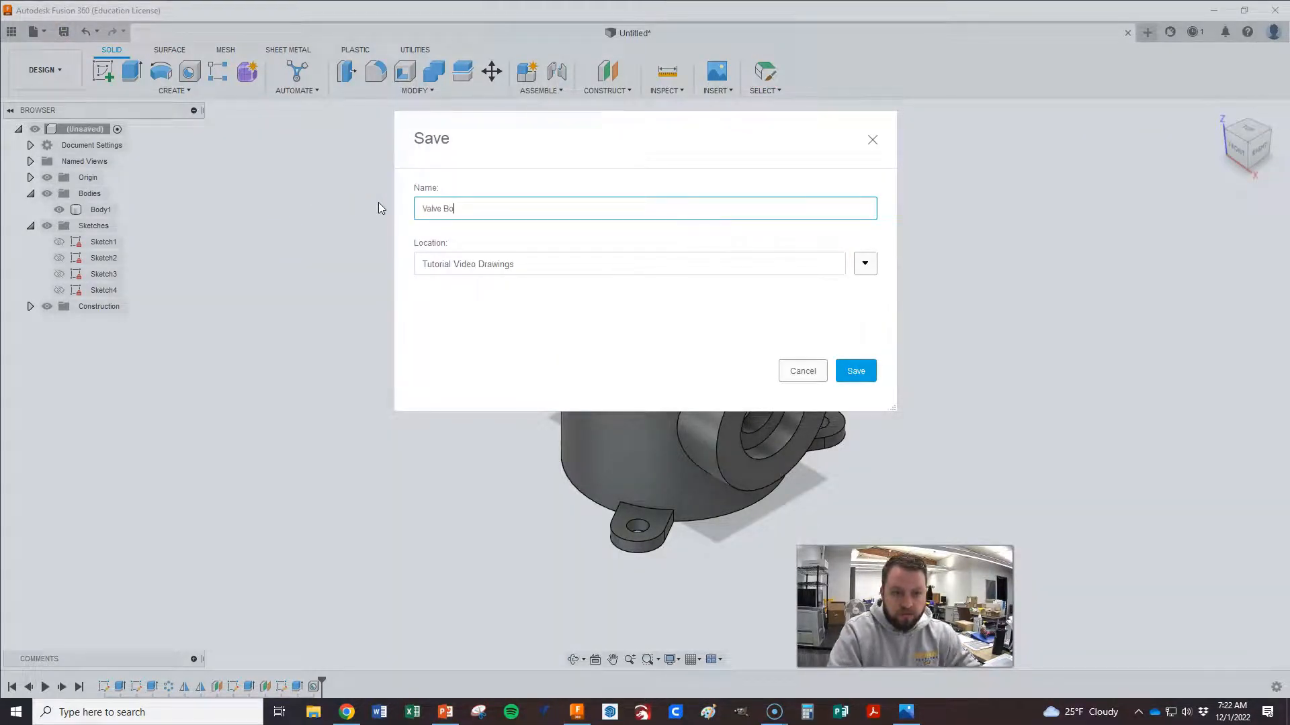
type("dy - ")
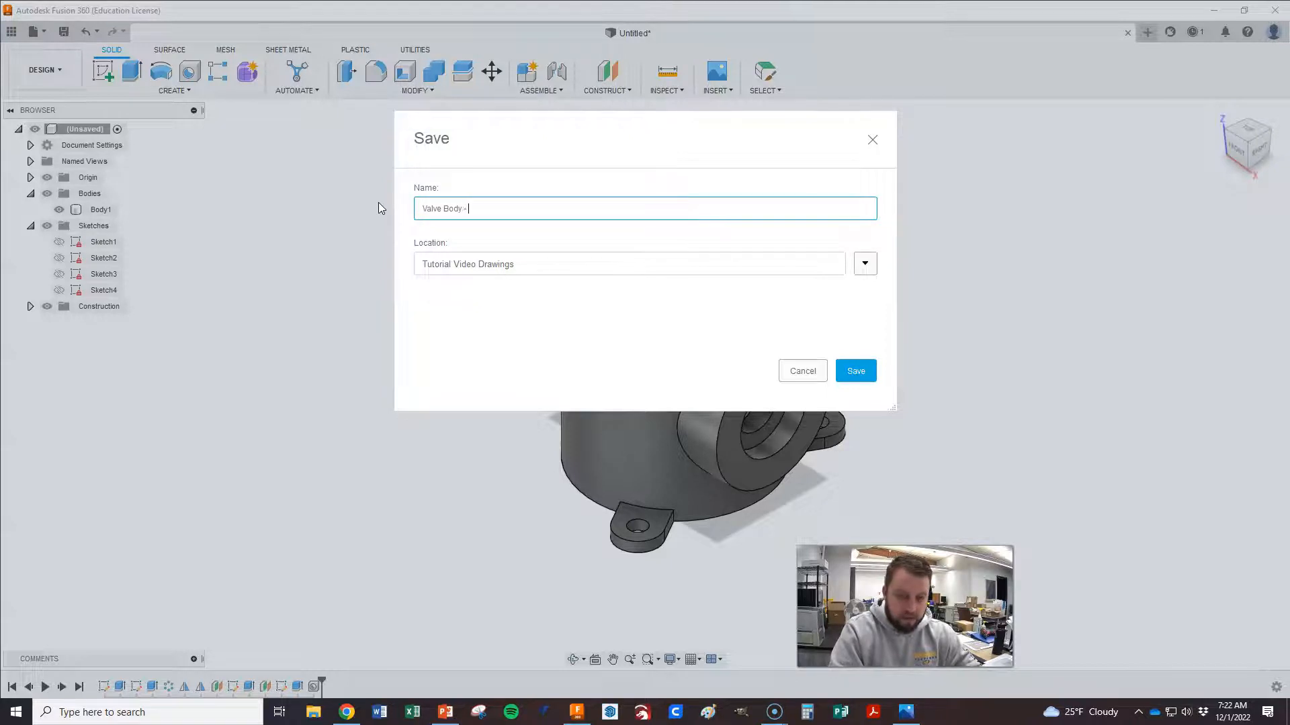
type("Project 12")
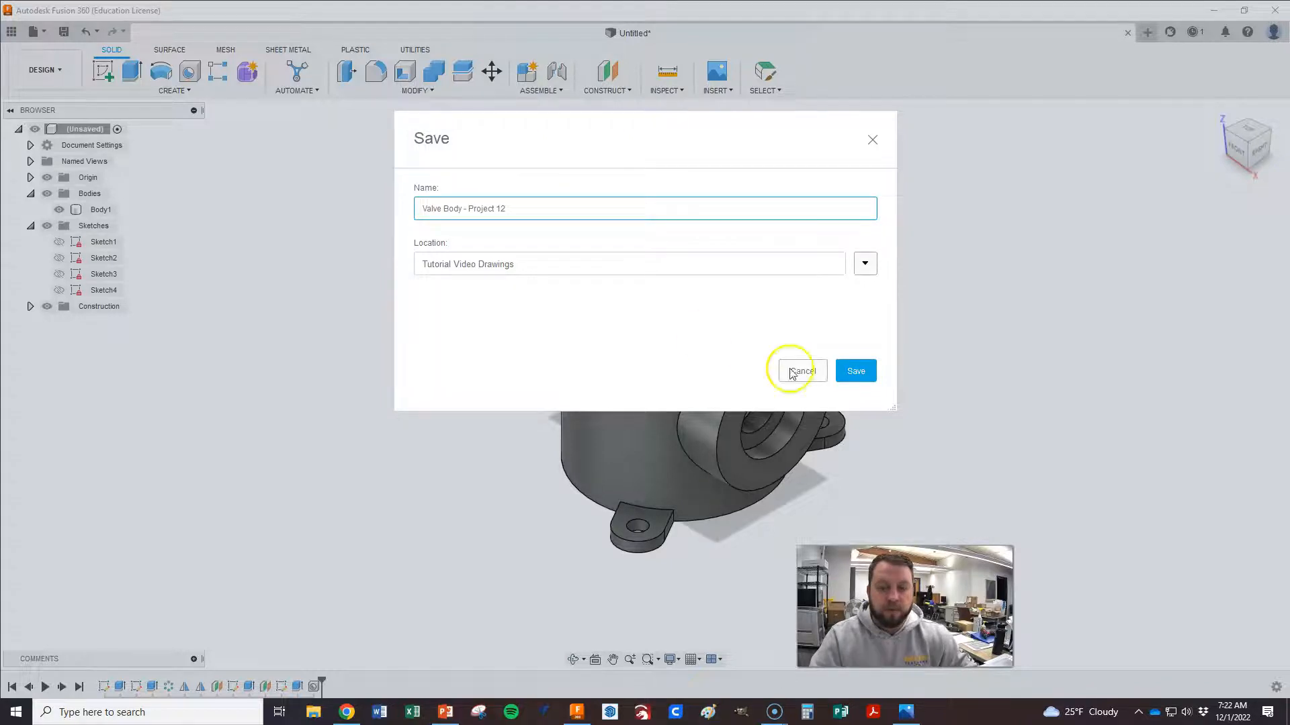
left_click(855, 371)
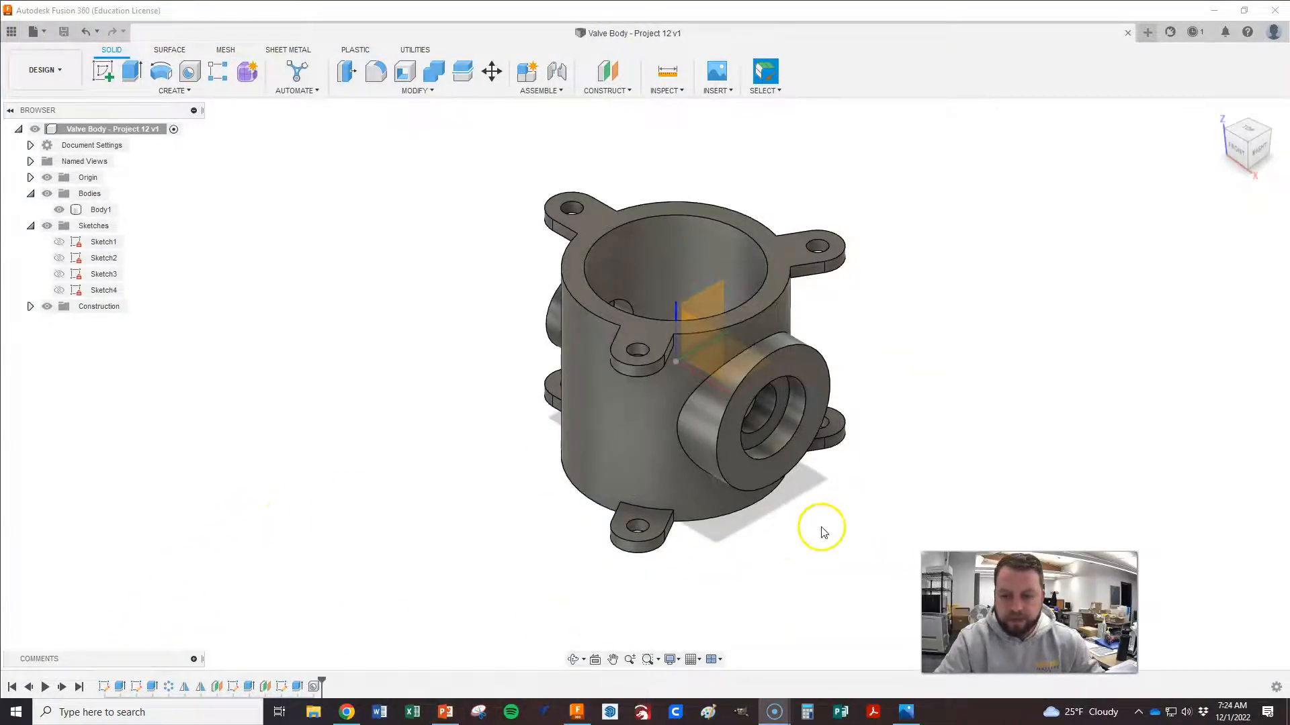
- Check the three tapped holes and their bolt circle in the reference drawing, and start a sketch on the large boss's end face
key("alt+Tab")
key("alt+Tab")
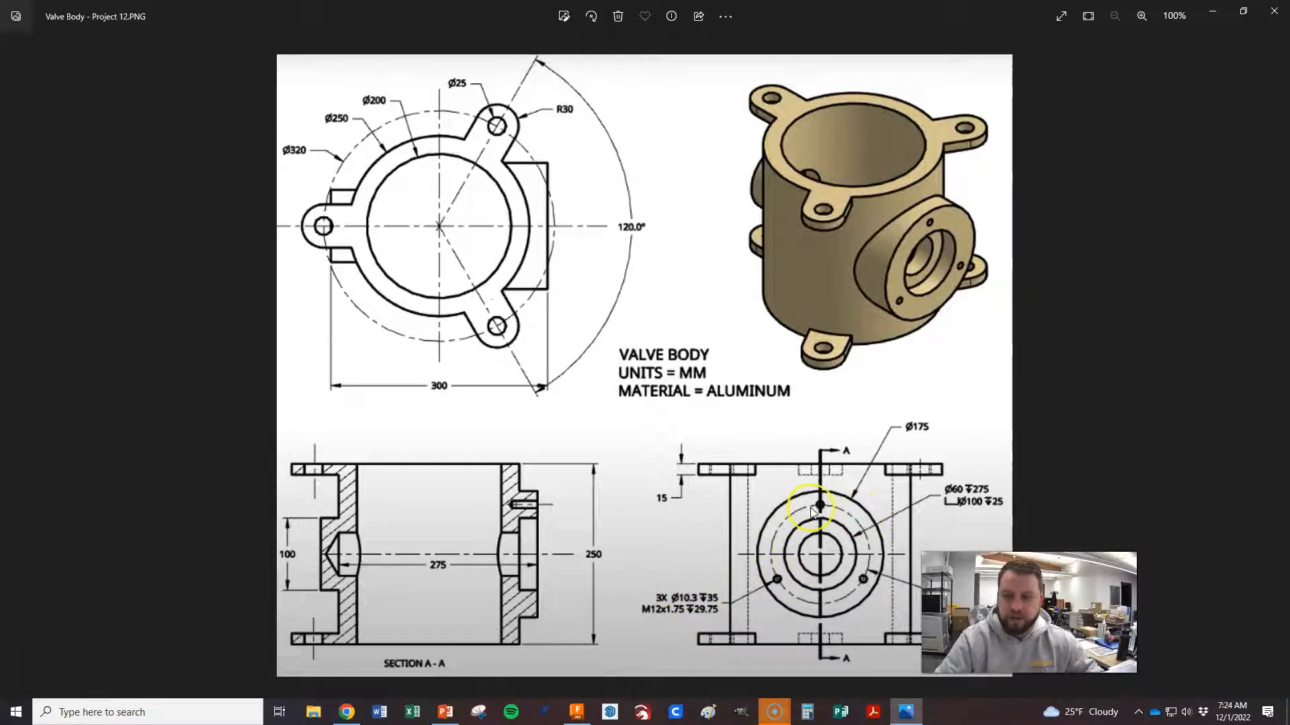
left_click_drag(1008, 608, 1079, 611)
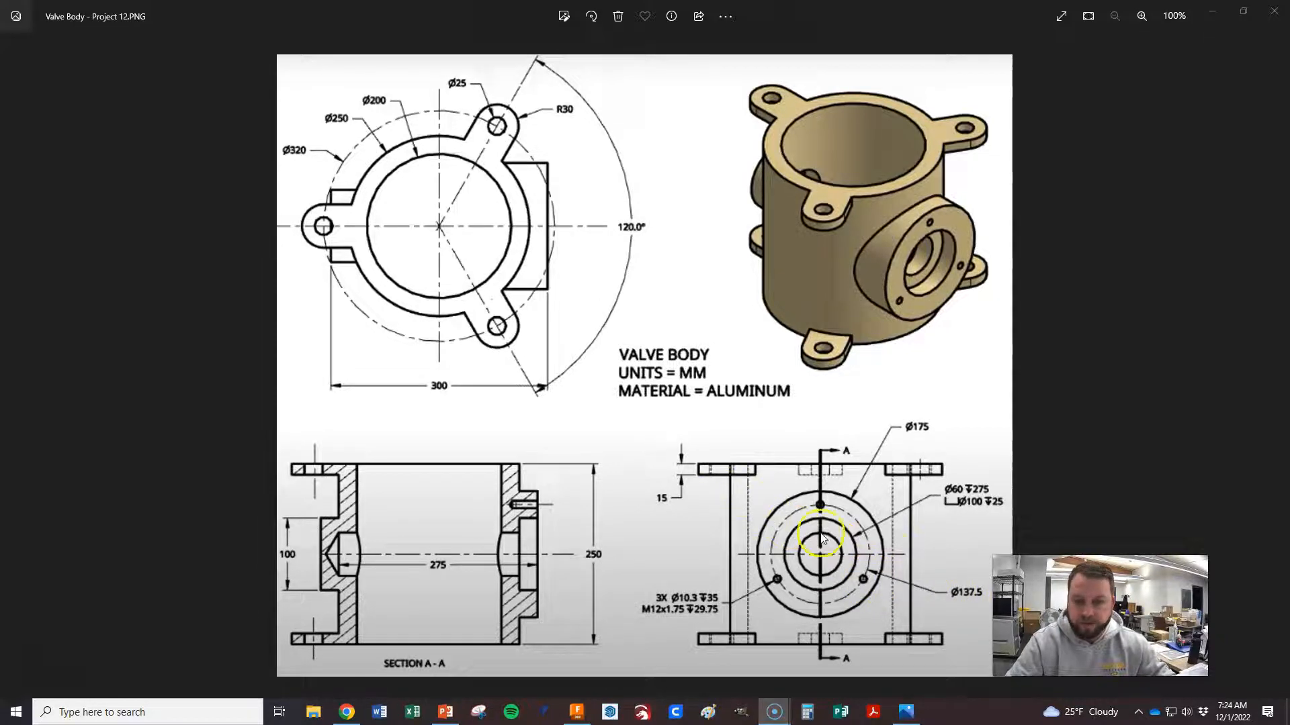
key("alt+Tab")
key("alt+Tab")
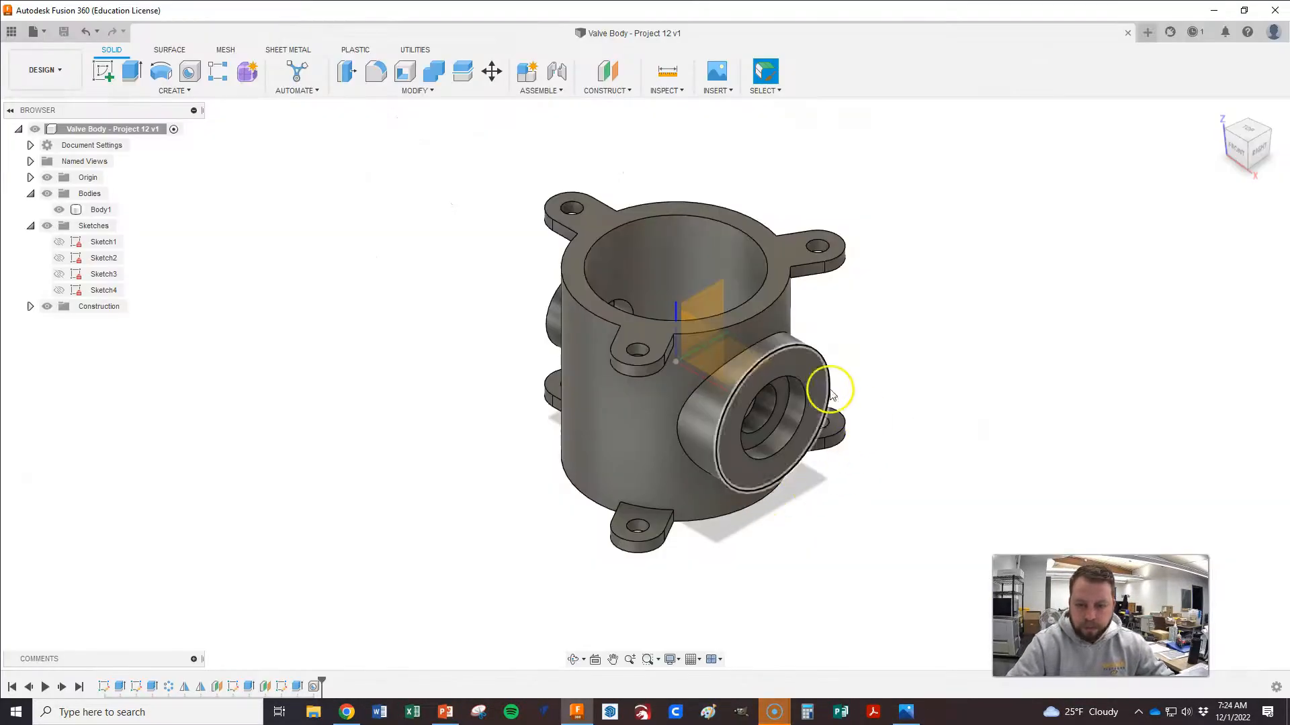
right_click(813, 376)
left_click(798, 444)
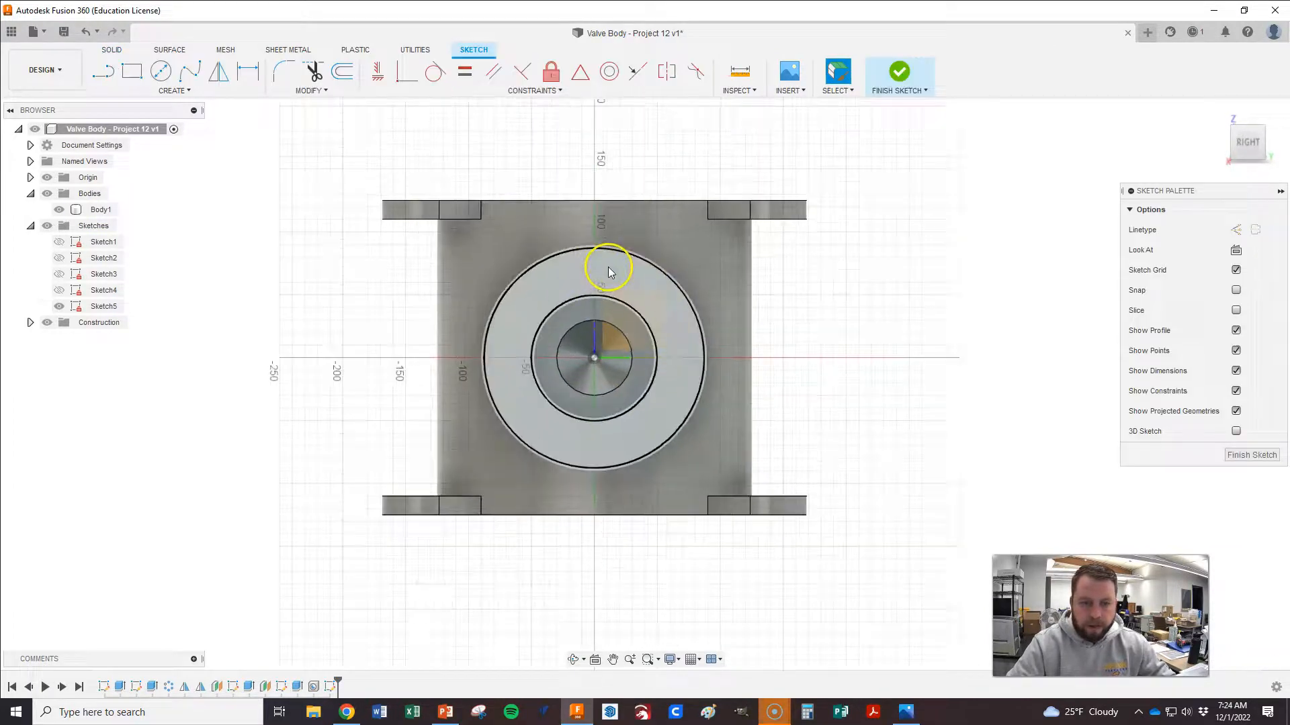
- Draw a construction circle centred on the large boss and set its diameter to 137.5 mm
key("c")
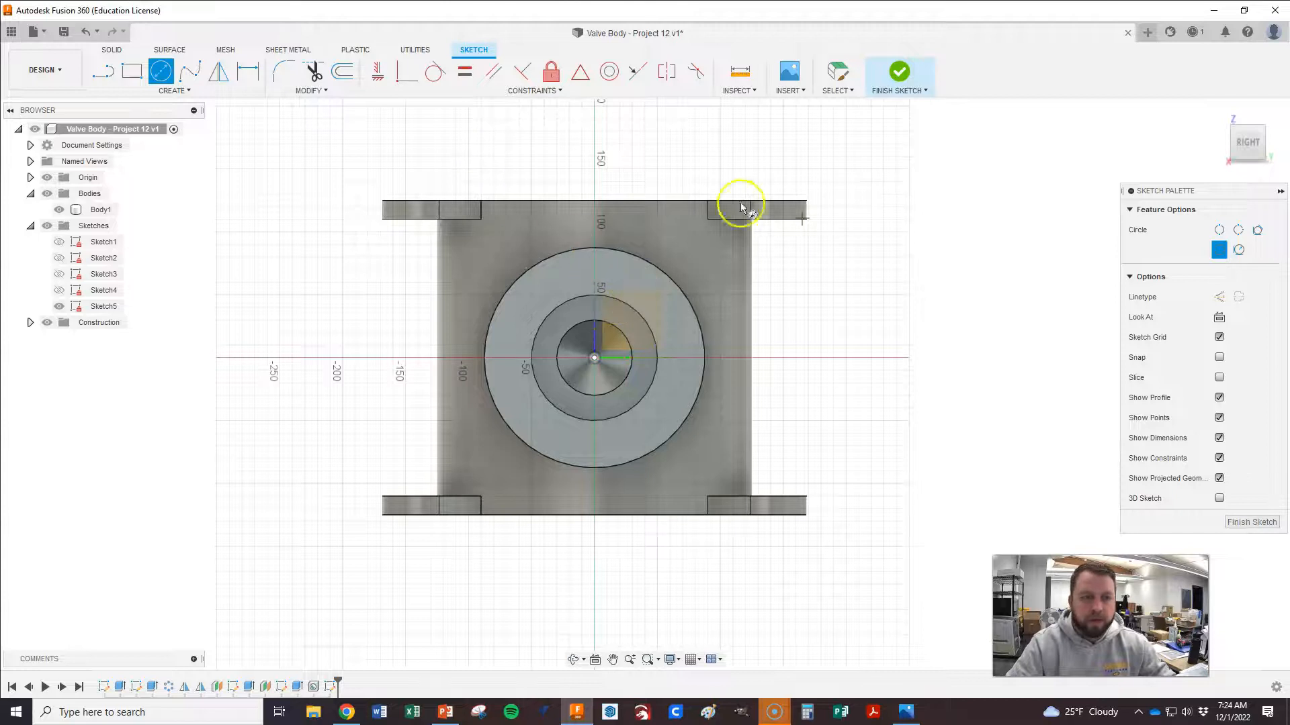
left_click(1220, 297)
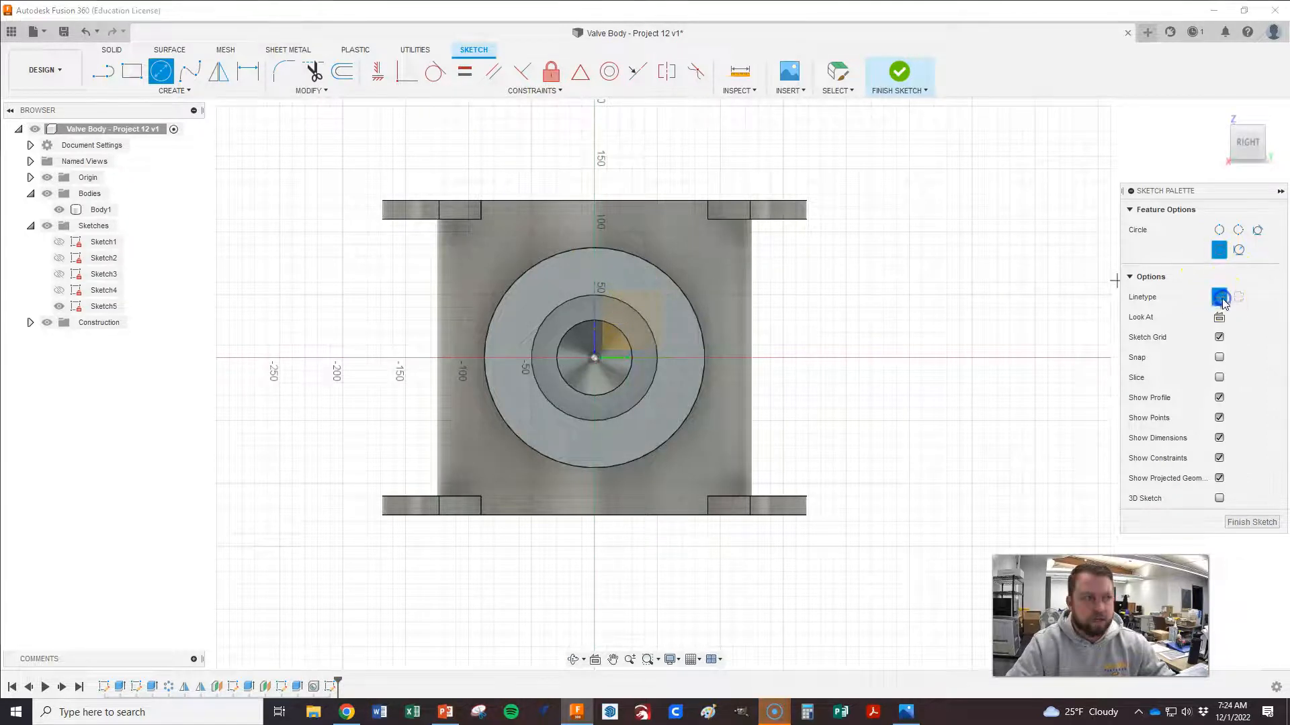
left_click(594, 357)
left_click(666, 315)
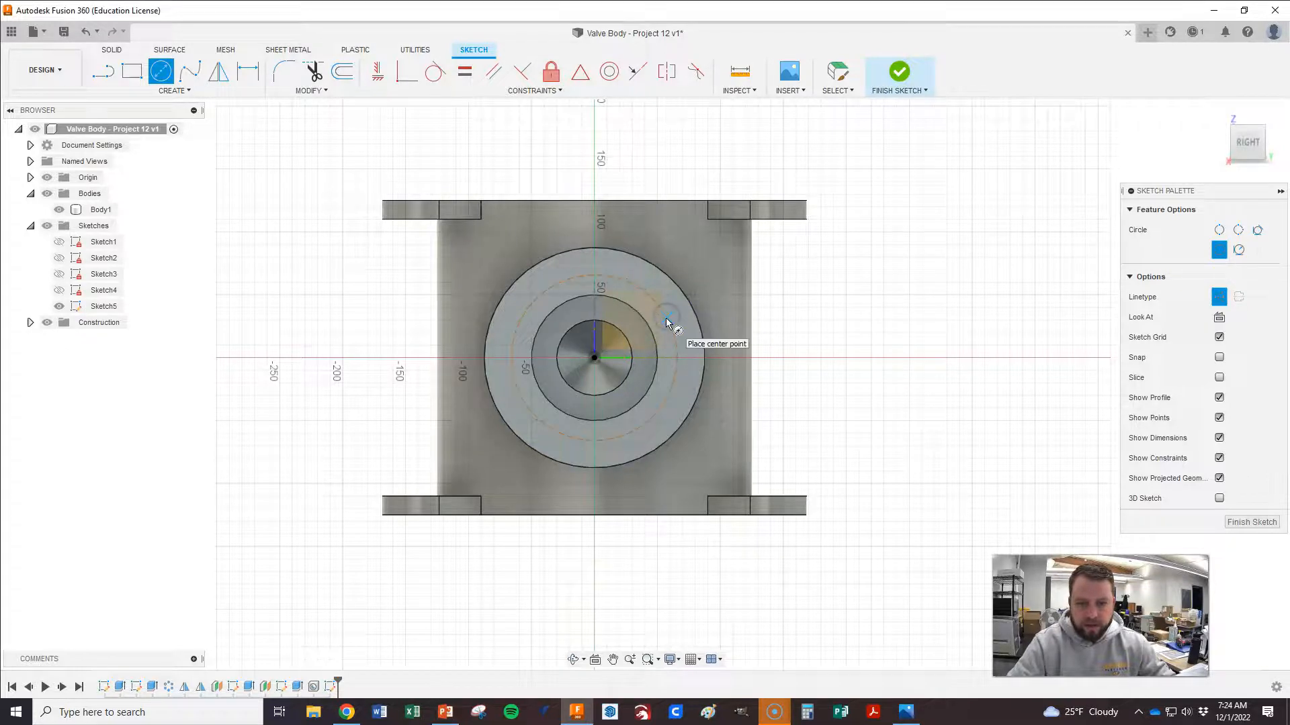
key("d")
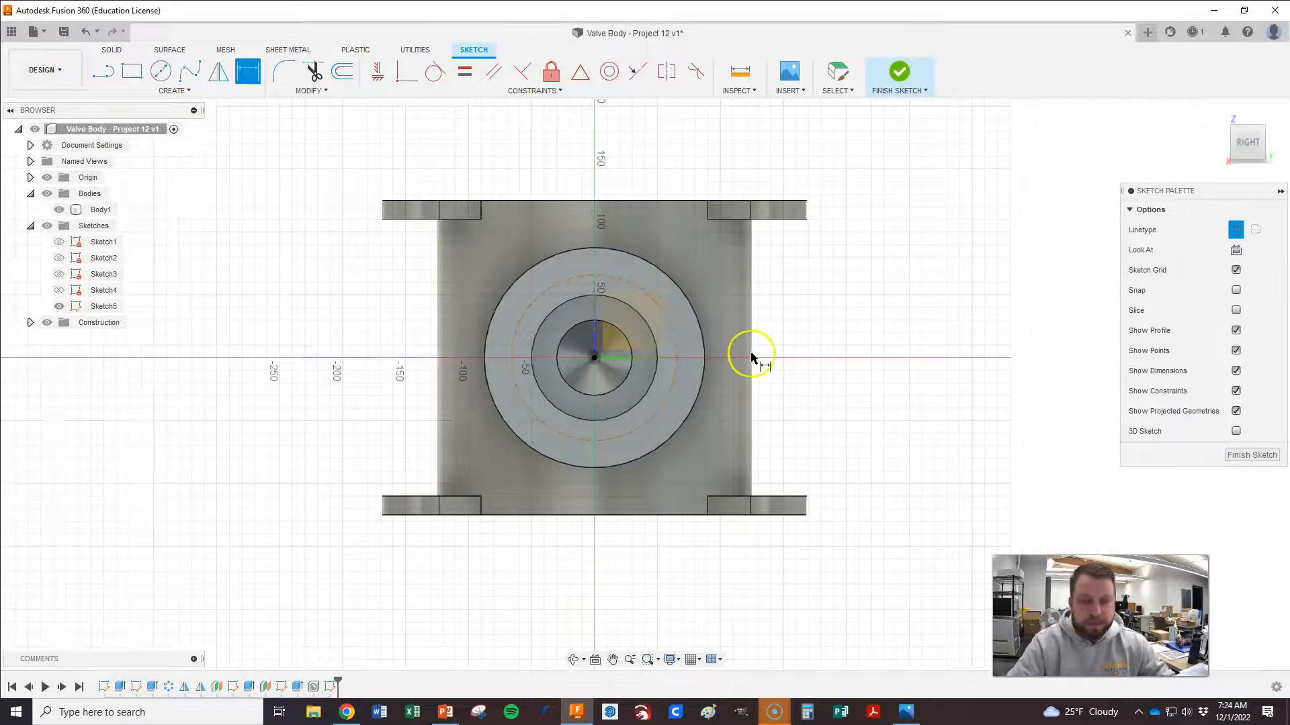
left_click(677, 340)
left_click(838, 321)
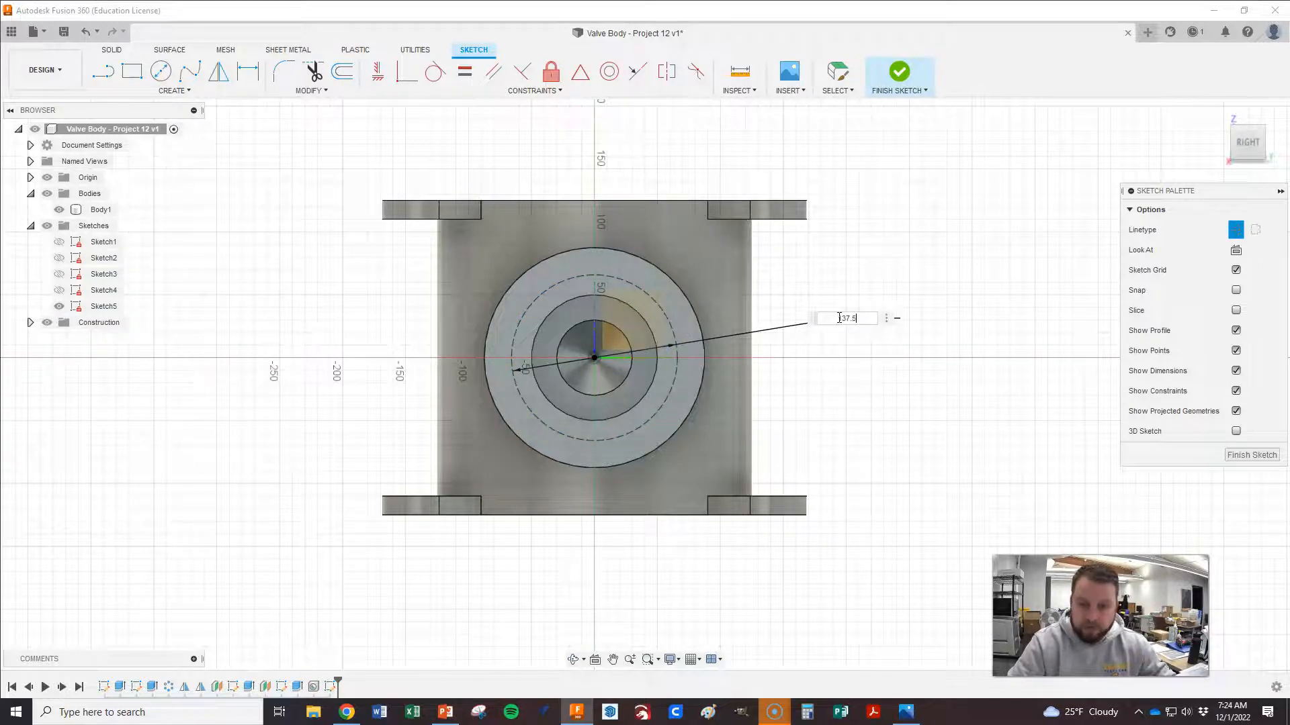
key("Return")
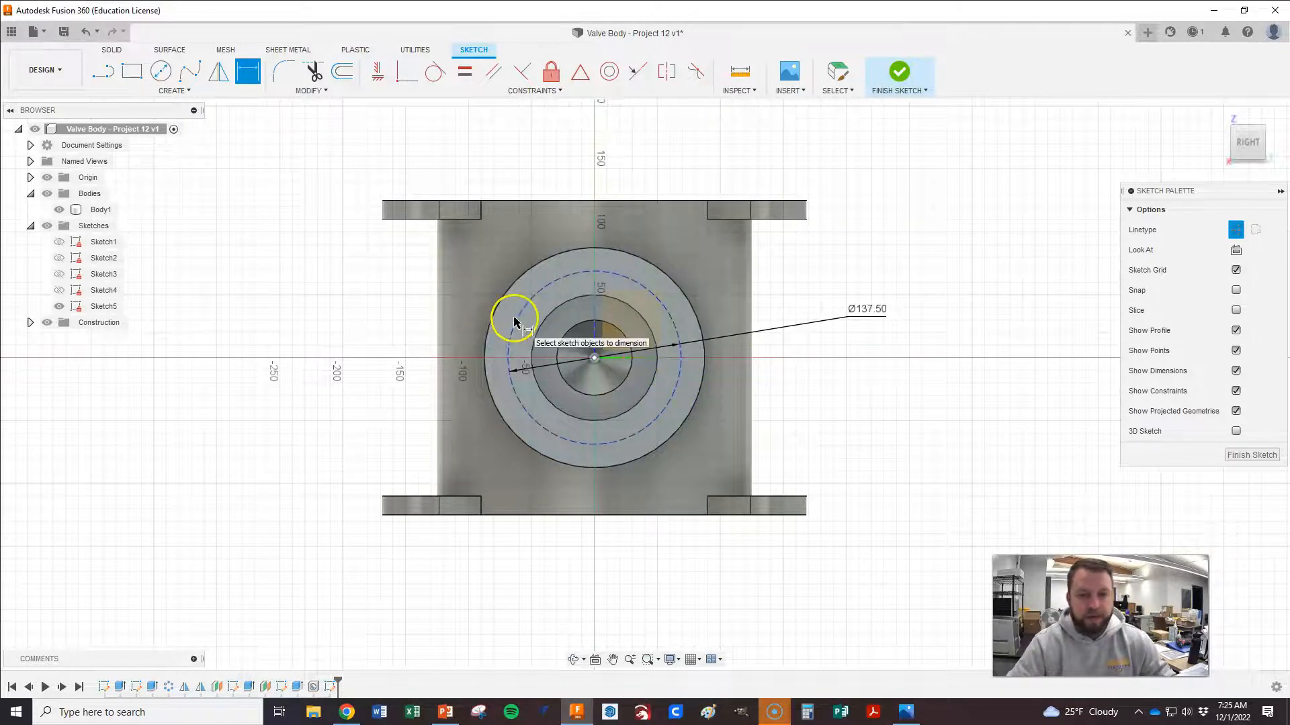
- Check the positions of the three tapped holes around the large boss in the Valve Body reference drawing
key("alt+Tab")
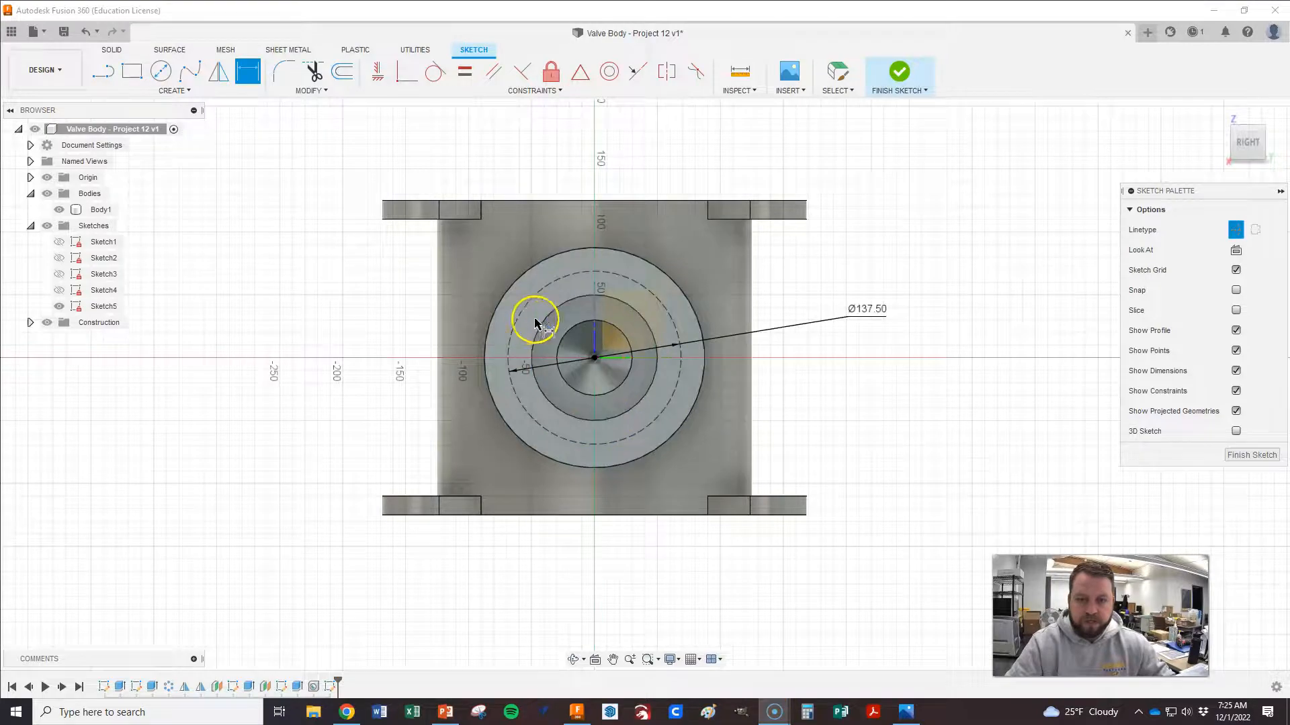
key("alt+Tab")
left_click(608, 300)
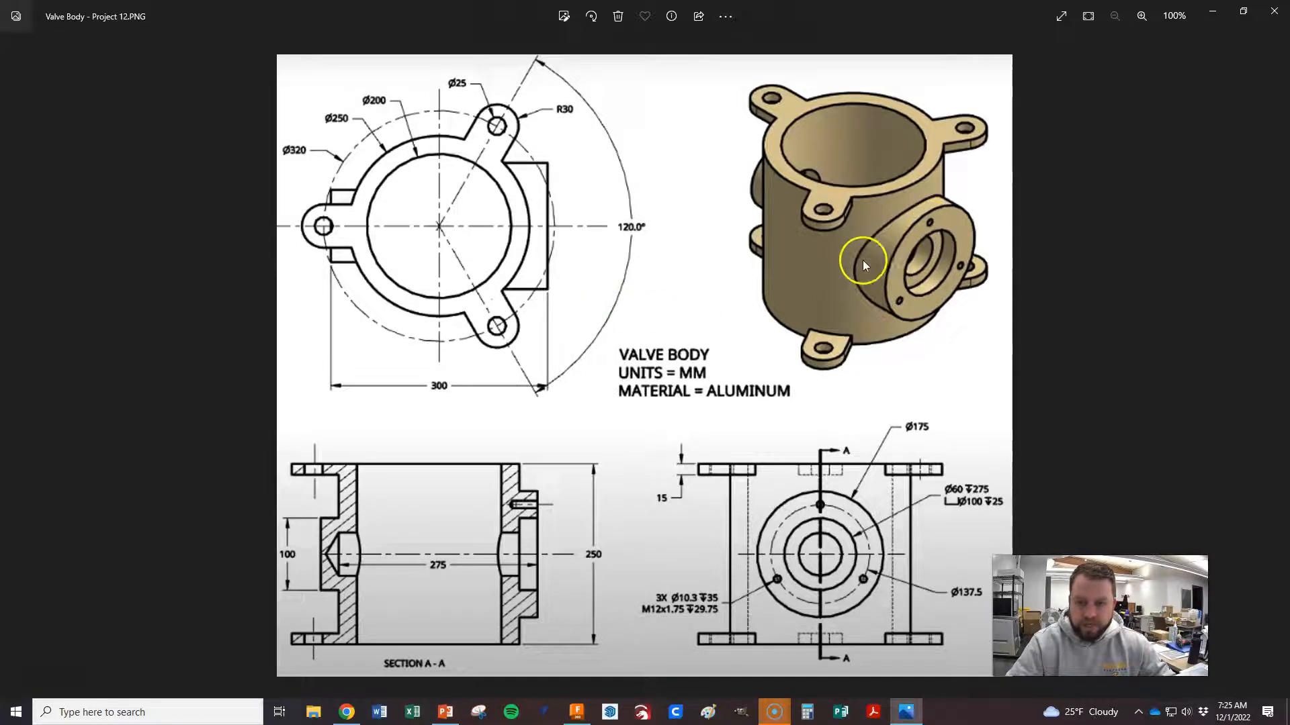
key("alt+Tab")
key("alt+Tab")
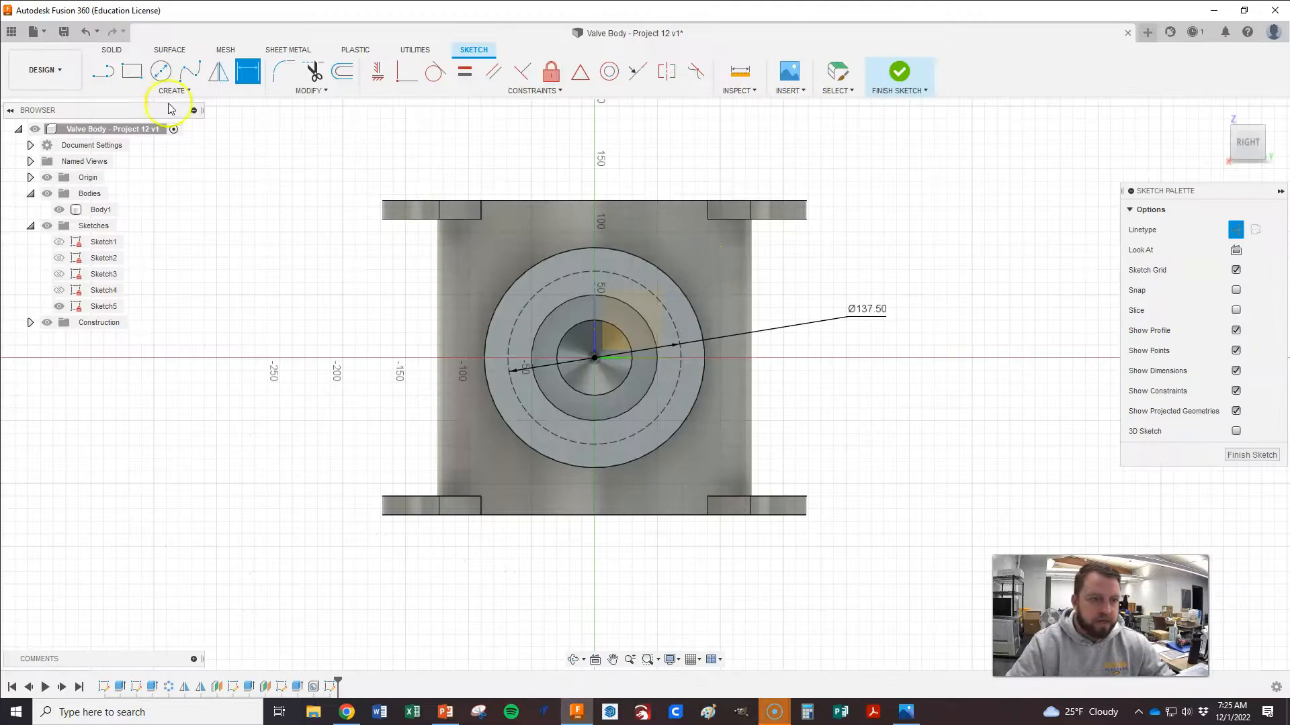
- Draw a vertical construction line from the large boss's centre to the top of its construction circle, and finish the sketch
left_click(103, 71)
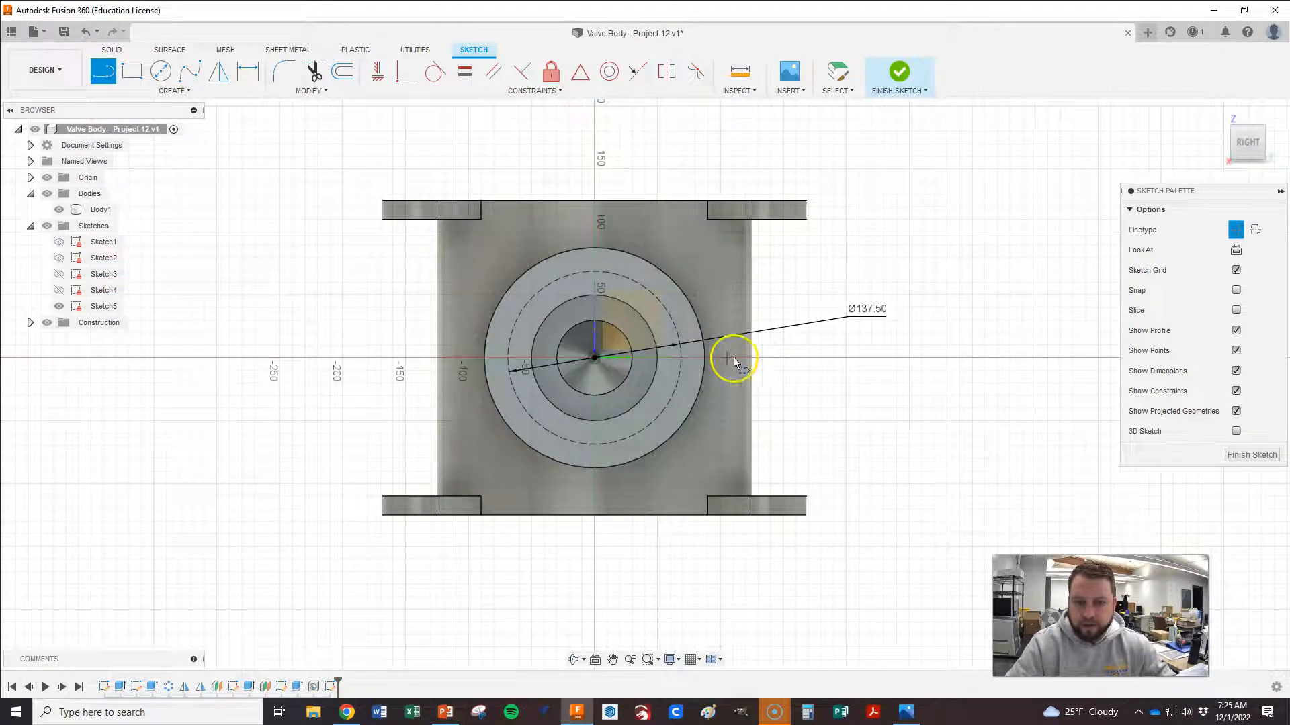
left_click(594, 356)
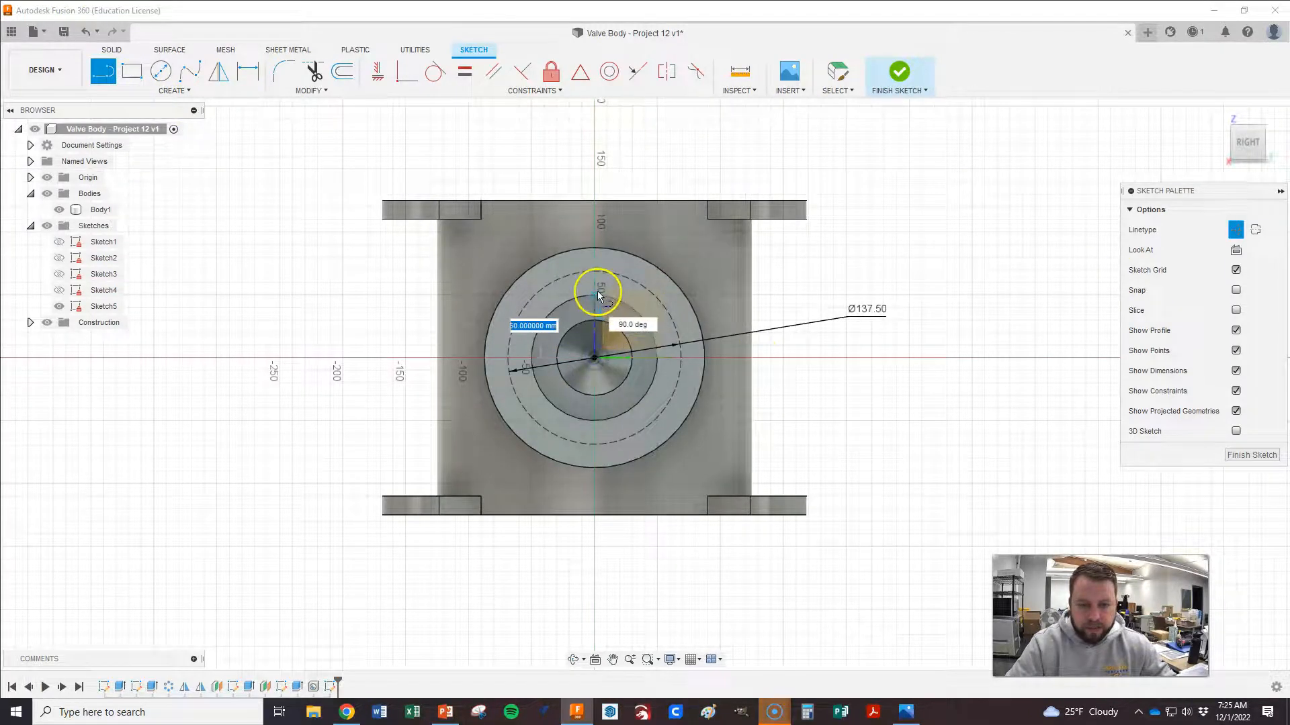
left_click(593, 271)
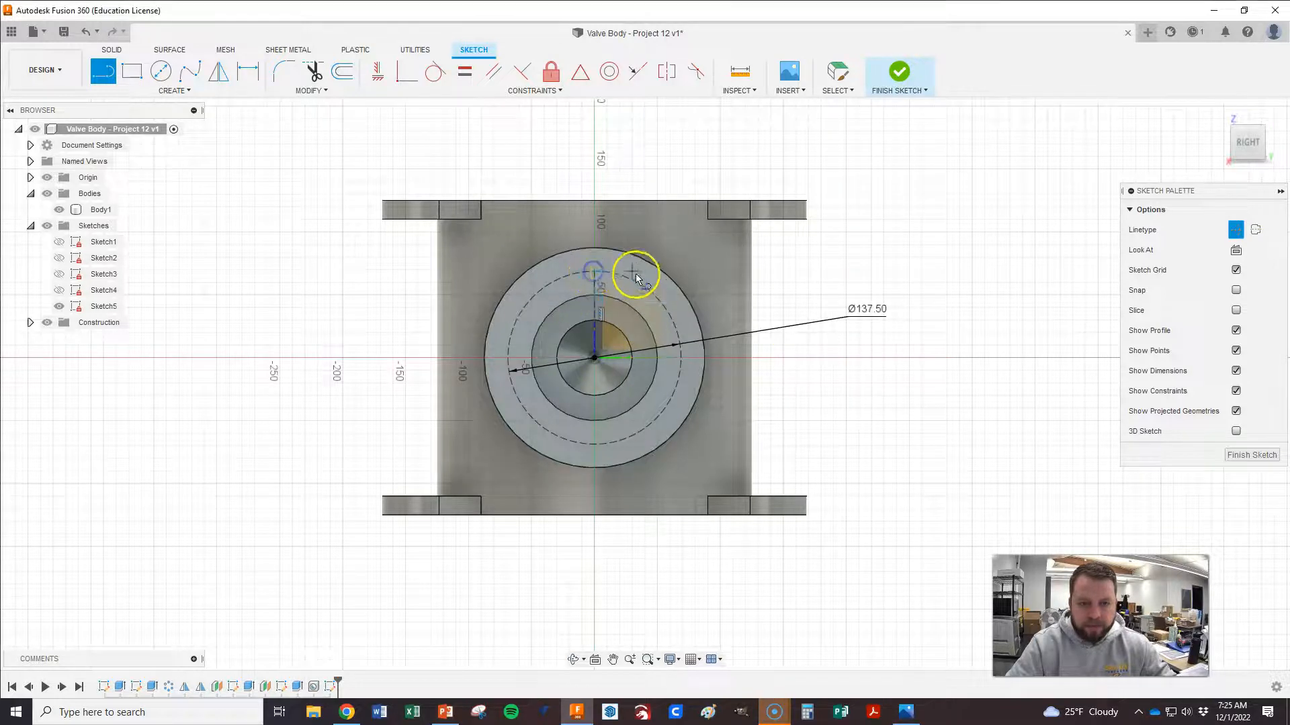
scroll(604, 281, "up", 5)
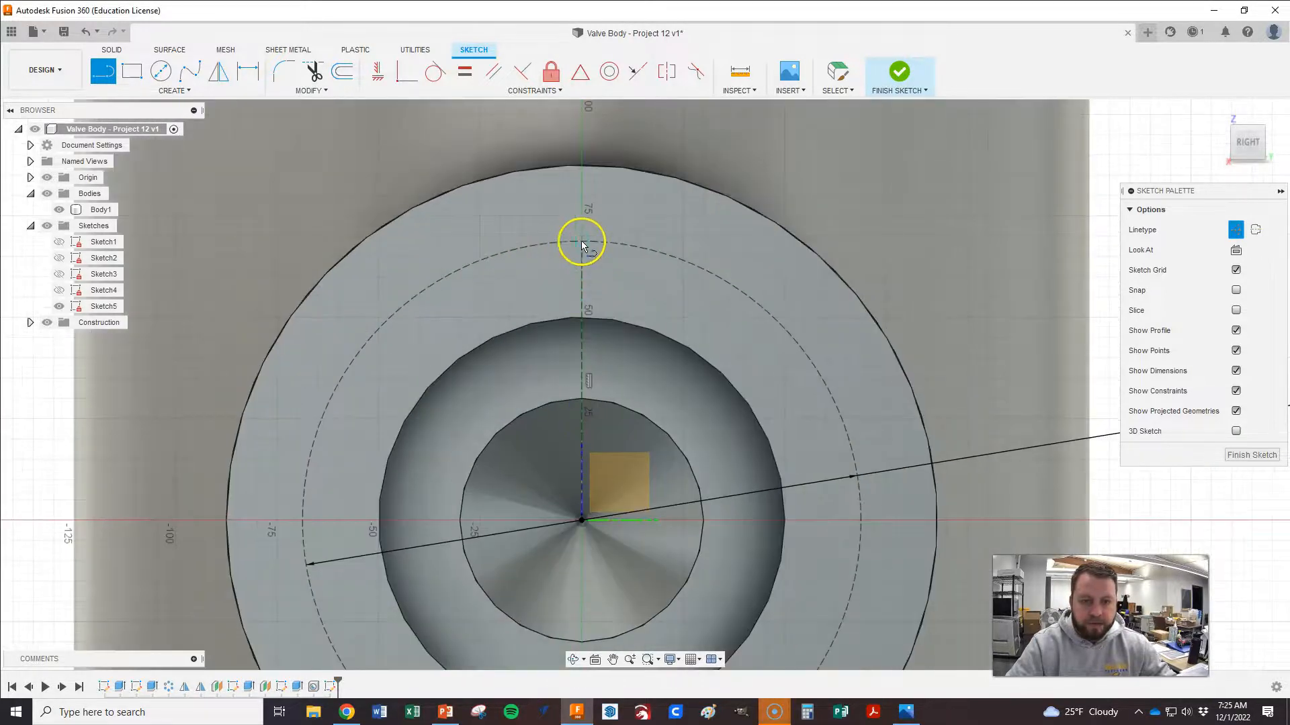
scroll(581, 240, "down", 3)
left_click(1249, 456)
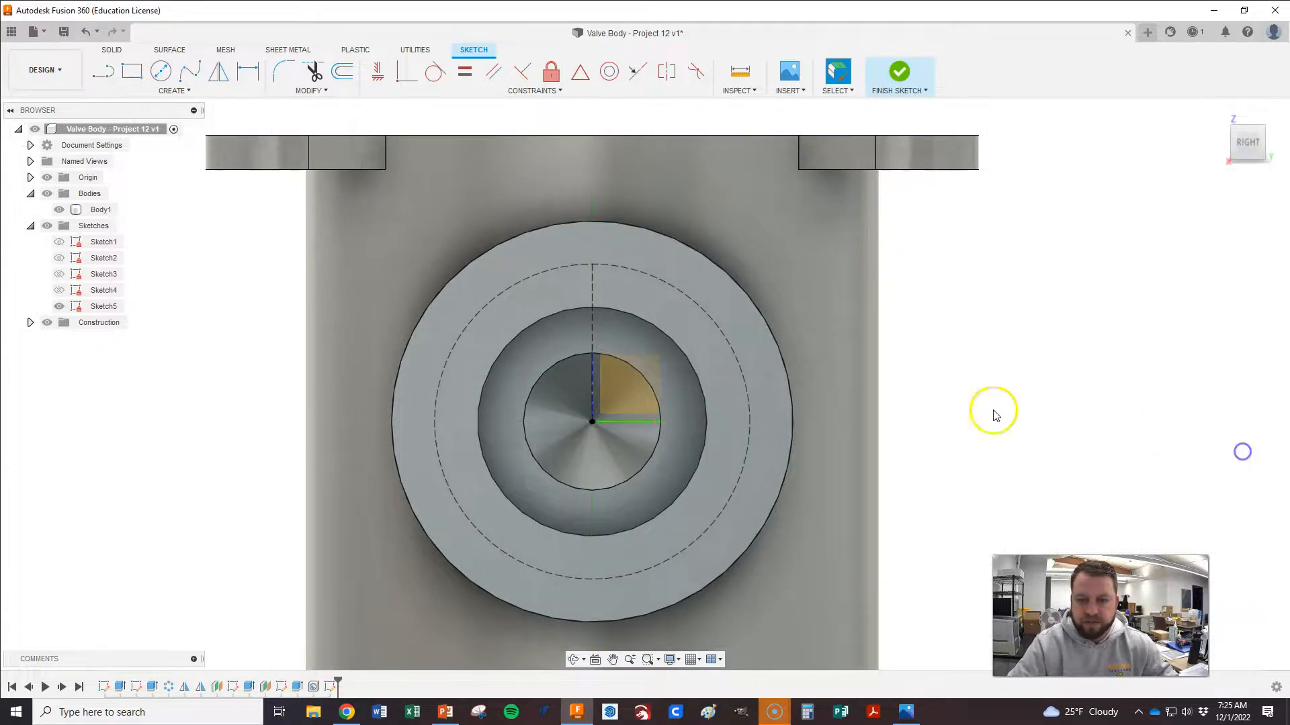
scroll(627, 387, "down", 3)
left_click(1217, 112)
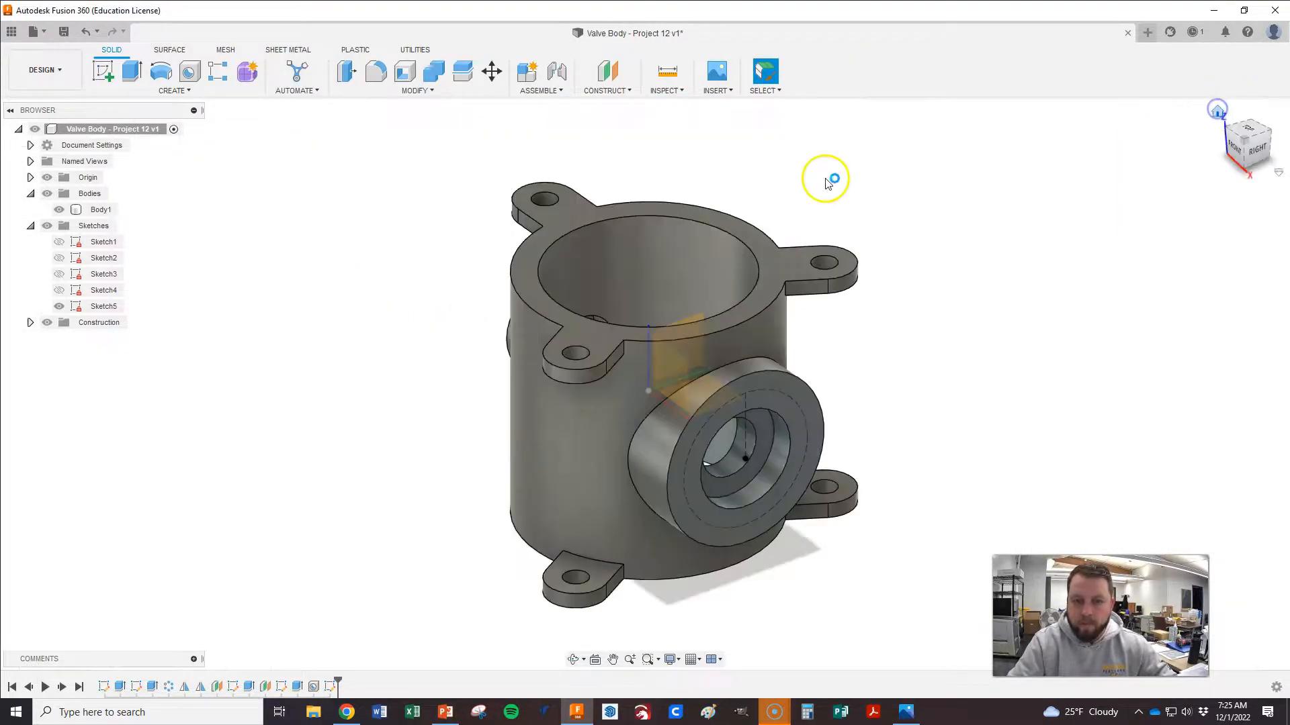
- Set the tapped hole at the construction line's upper endpoint to an ISO Metric profile thread with a size of 12.0 mm
scroll(791, 466, "up", 6)
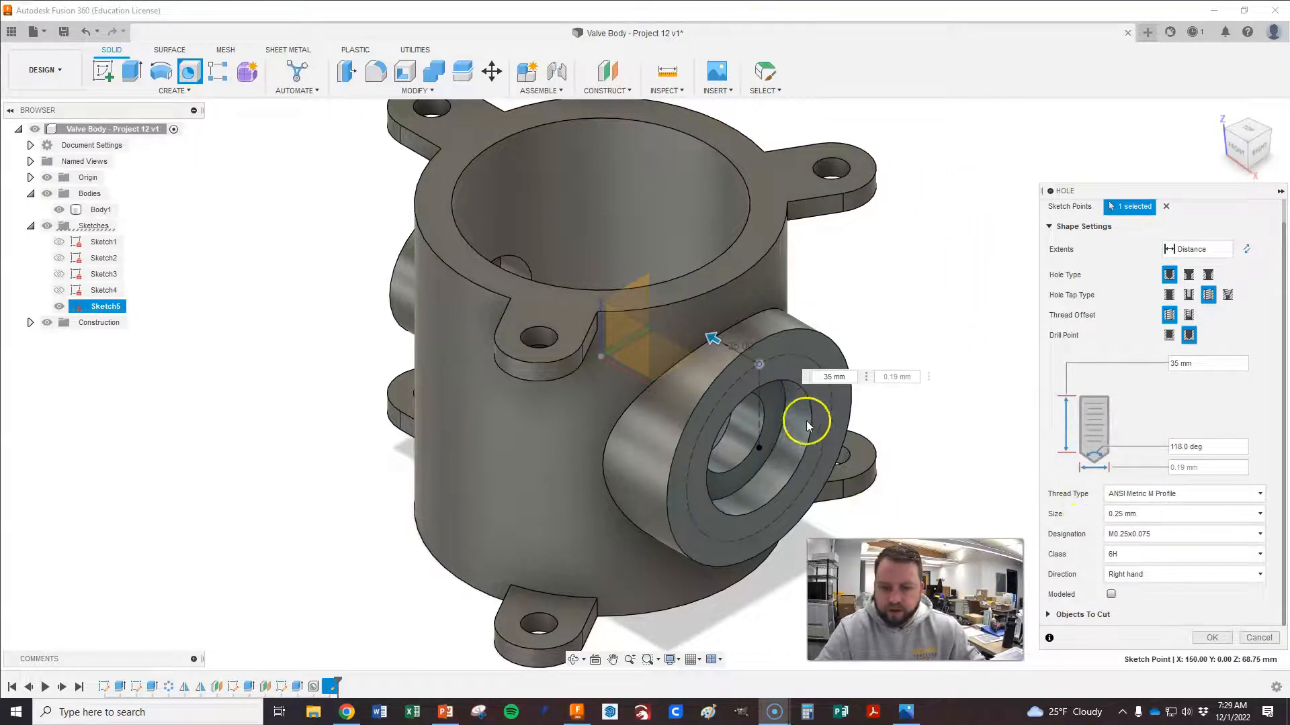
left_click(1144, 497)
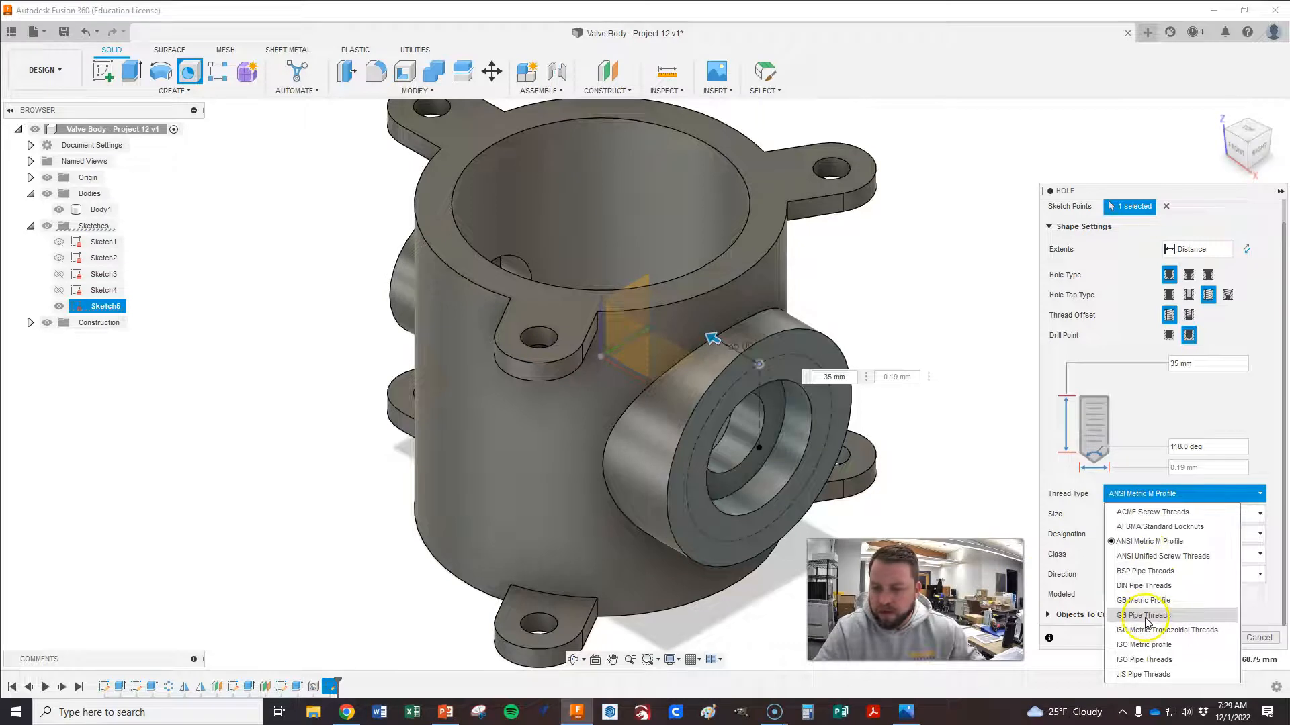
left_click(1144, 645)
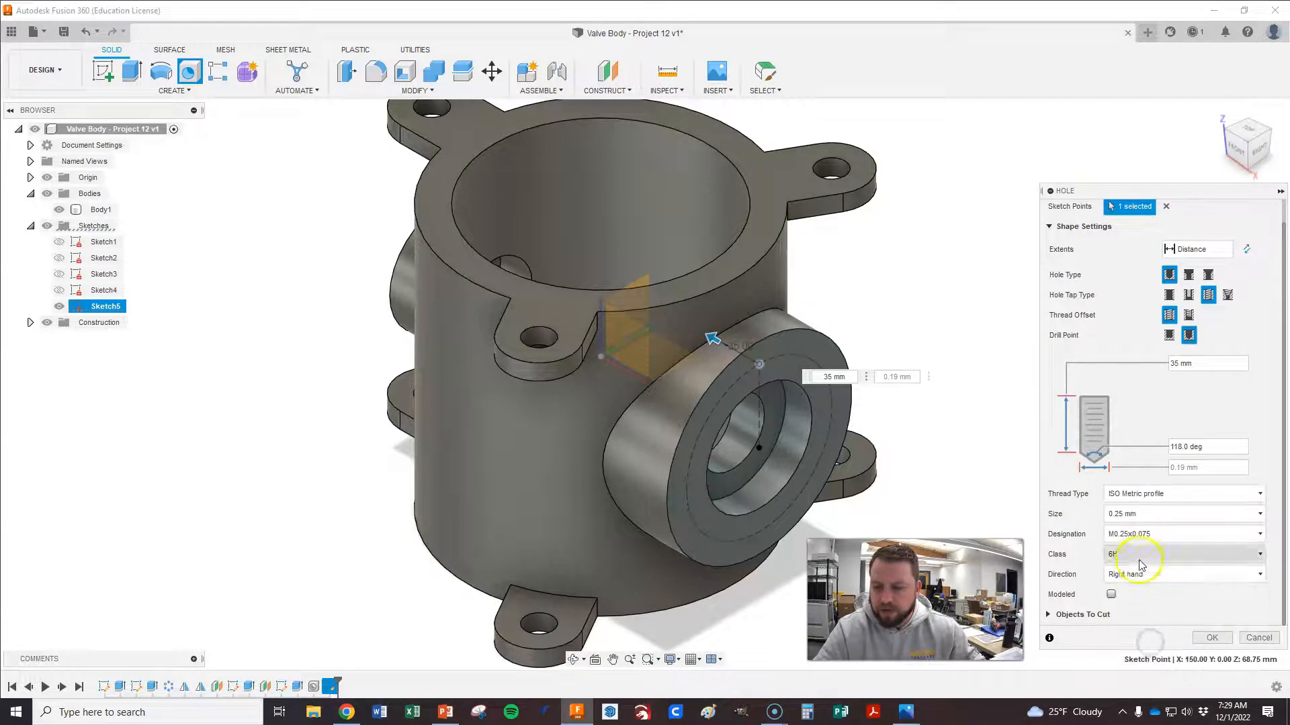
left_click(1132, 514)
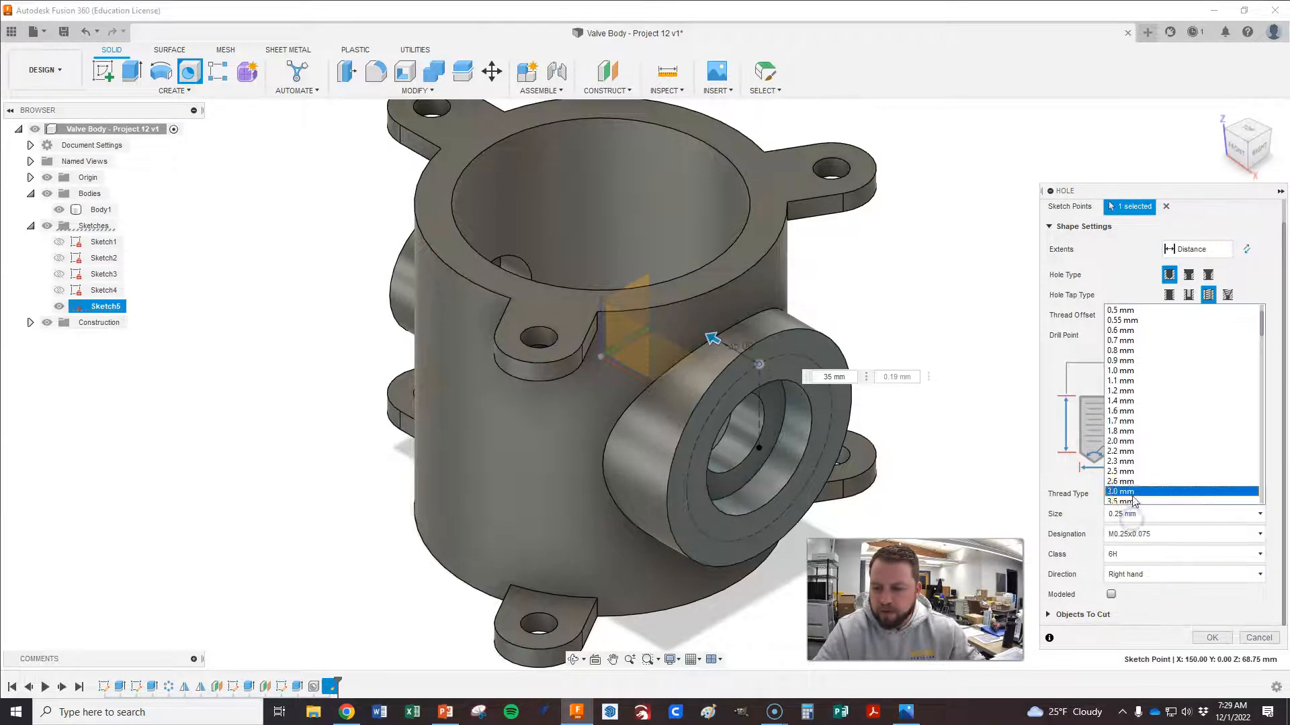
scroll(1135, 497, "down", 9)
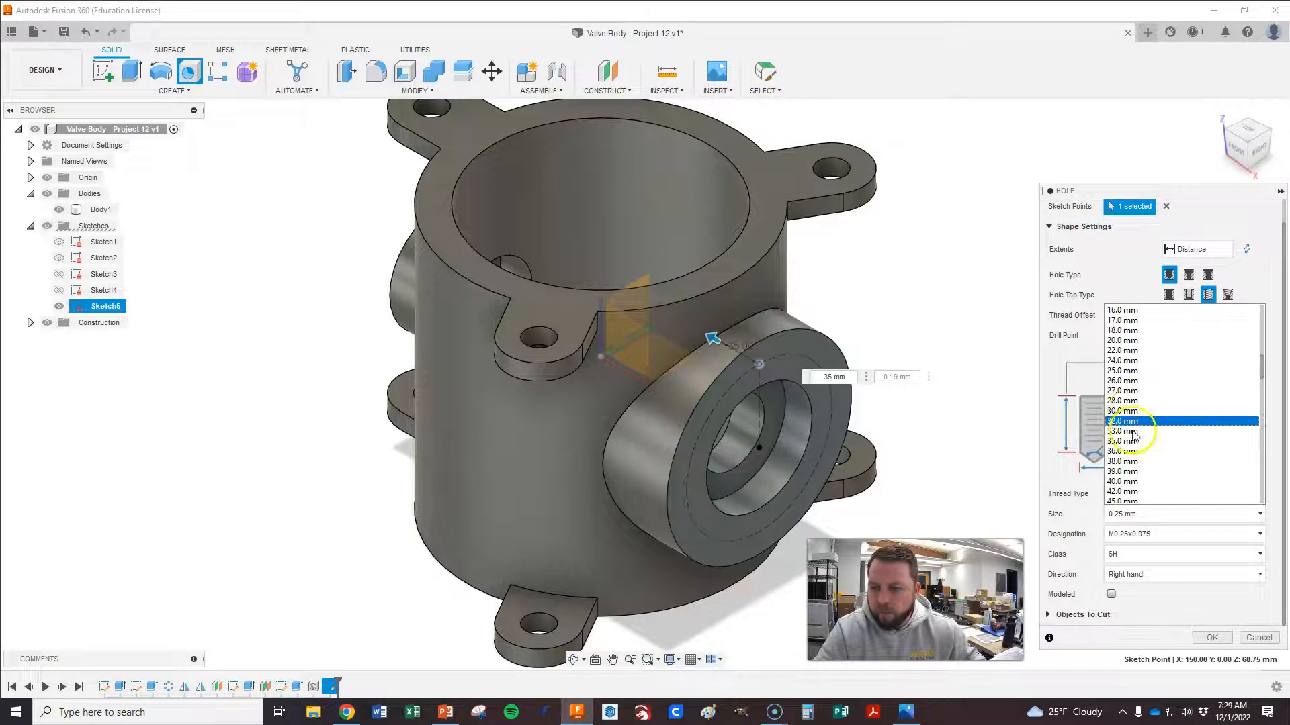
left_click(1128, 340)
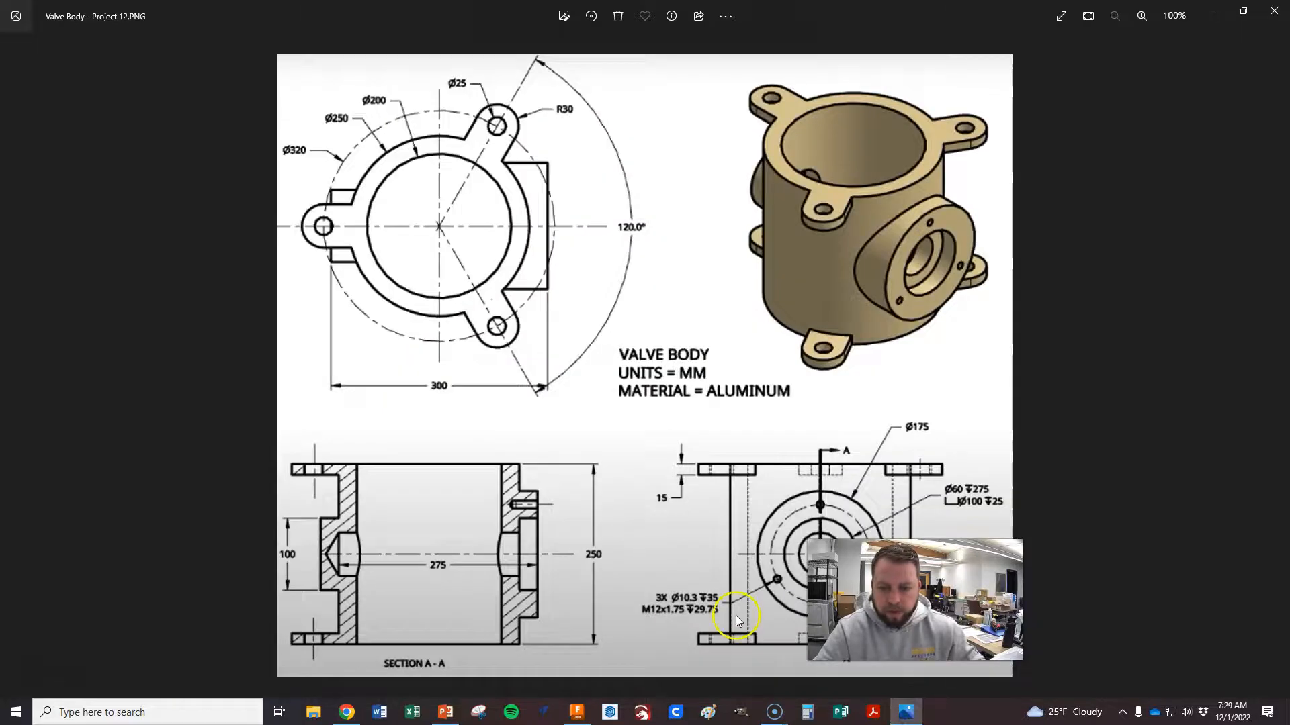
- Check the tapped-hole callout in the reference drawing, and create the M12x1.75 hole 35 mm deep with class 6H
scroll(737, 619, "up", 4)
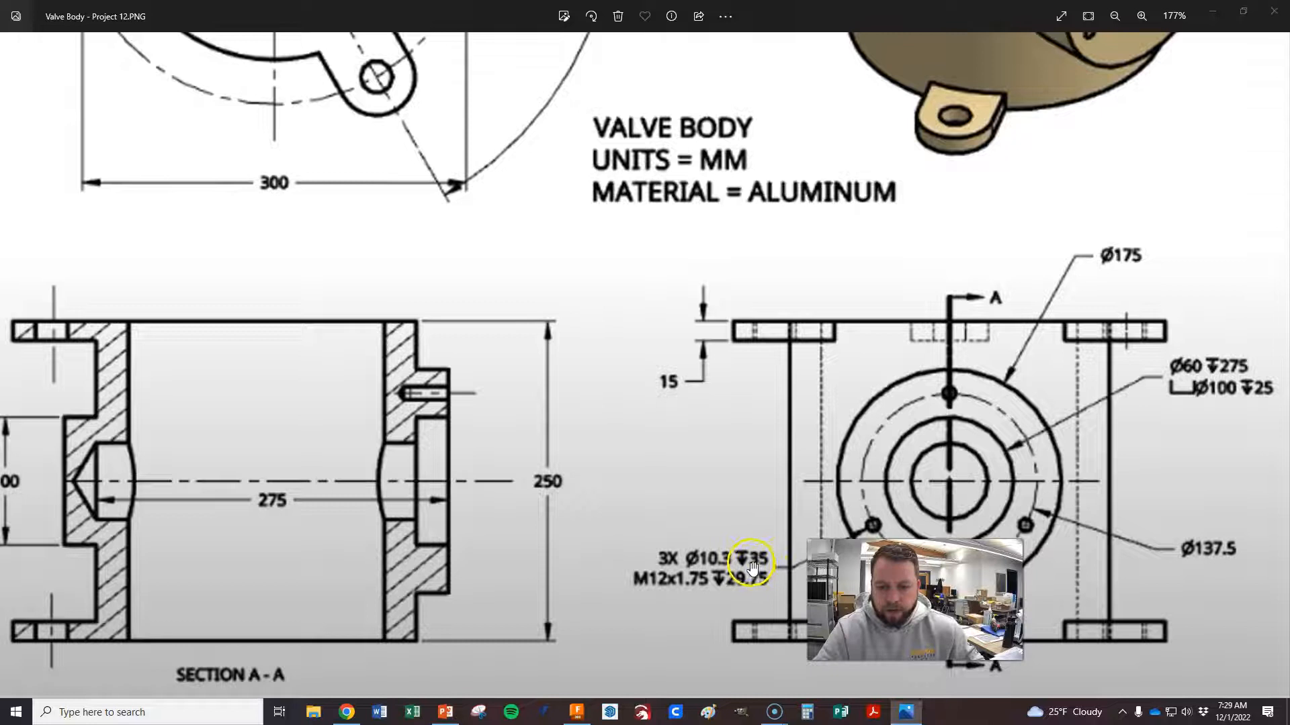
left_click(578, 712)
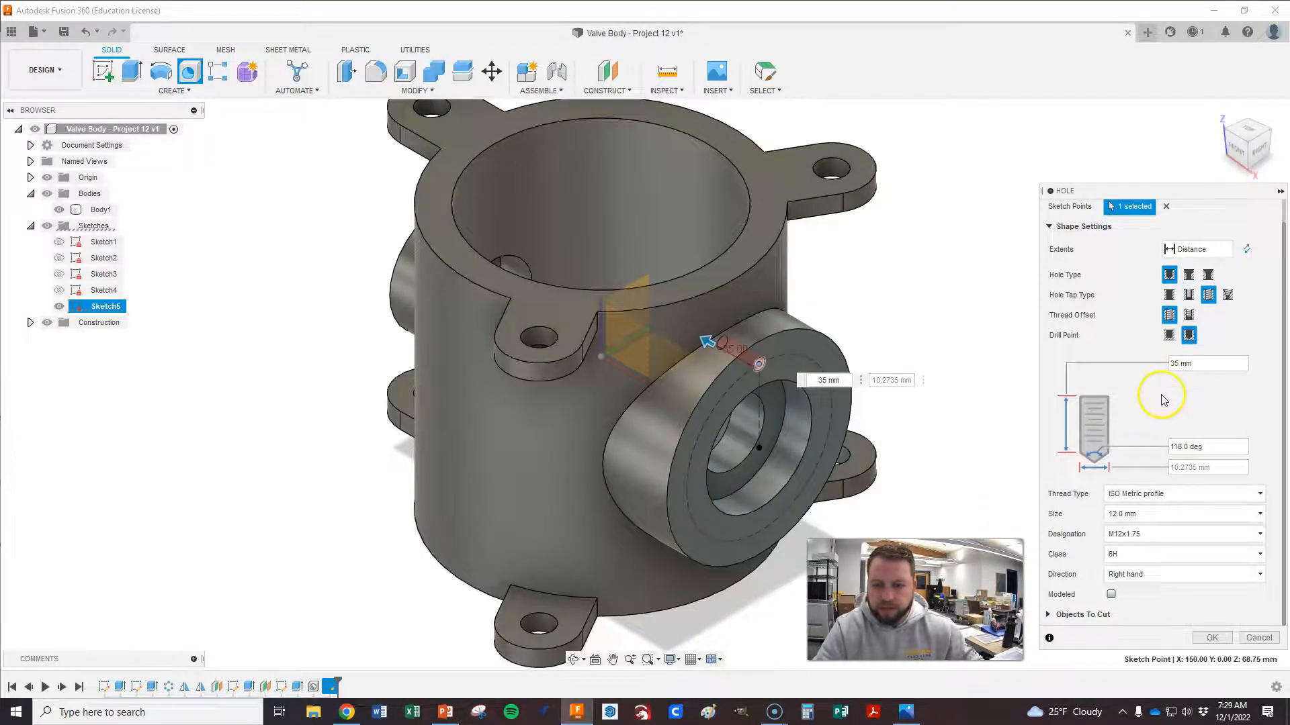
left_click(1129, 554)
left_click(1077, 555)
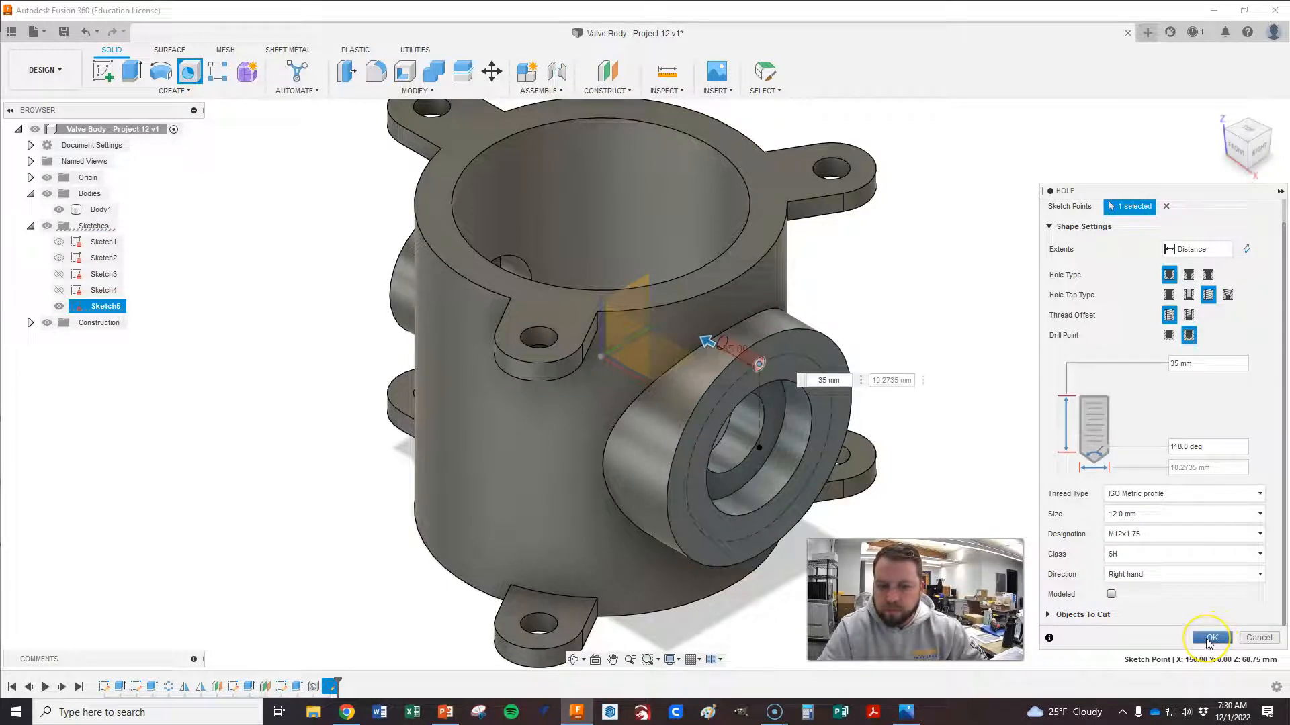
left_click(1210, 639)
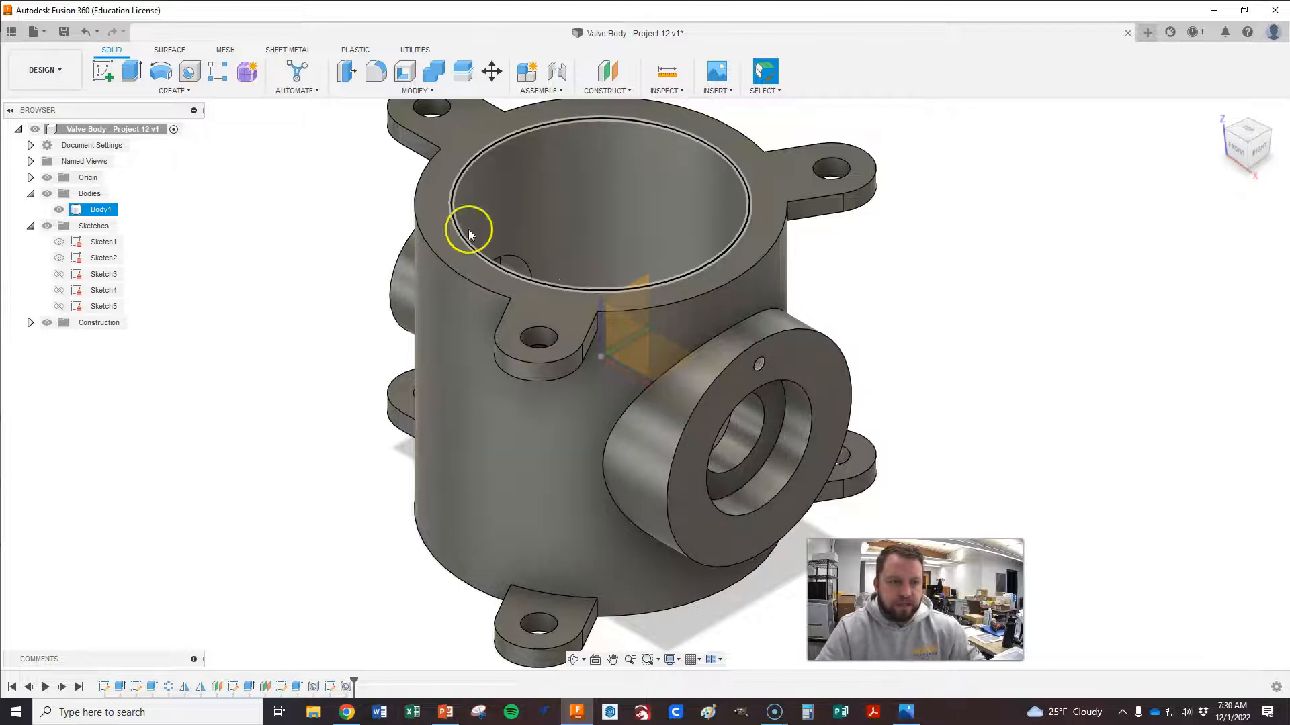
left_click(176, 90)
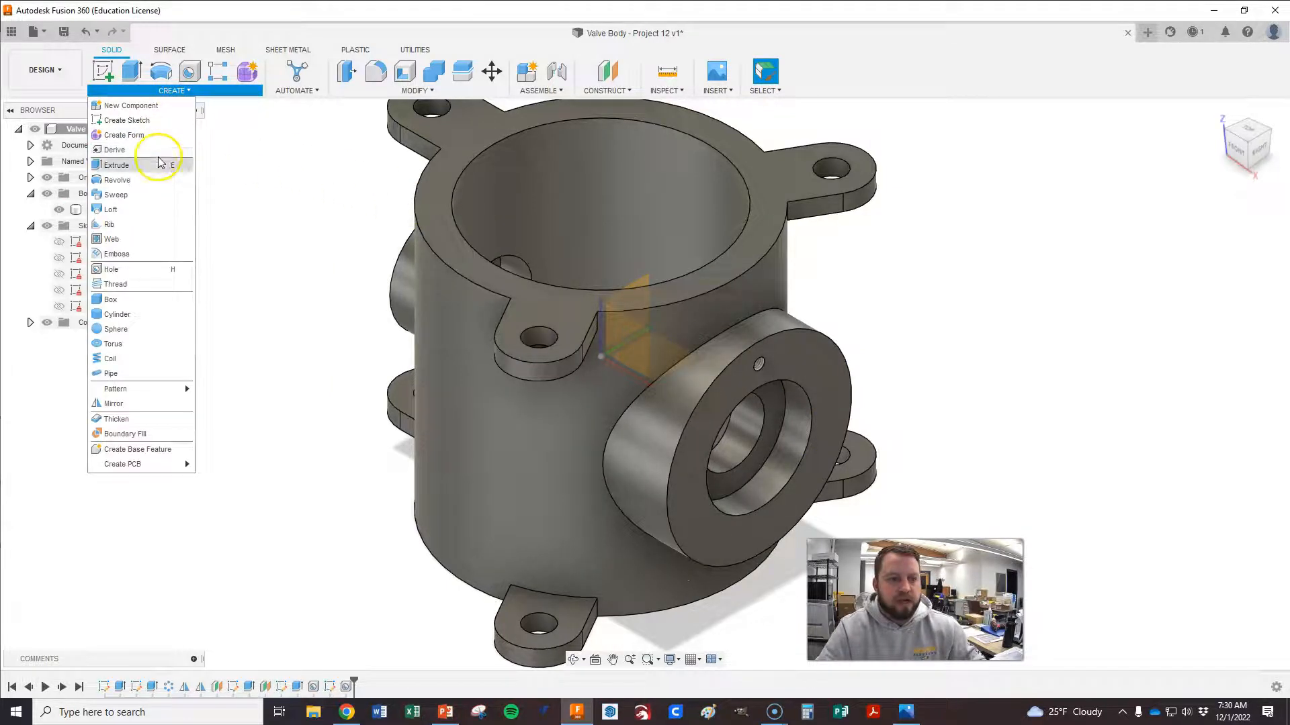
mouse_move(155, 393)
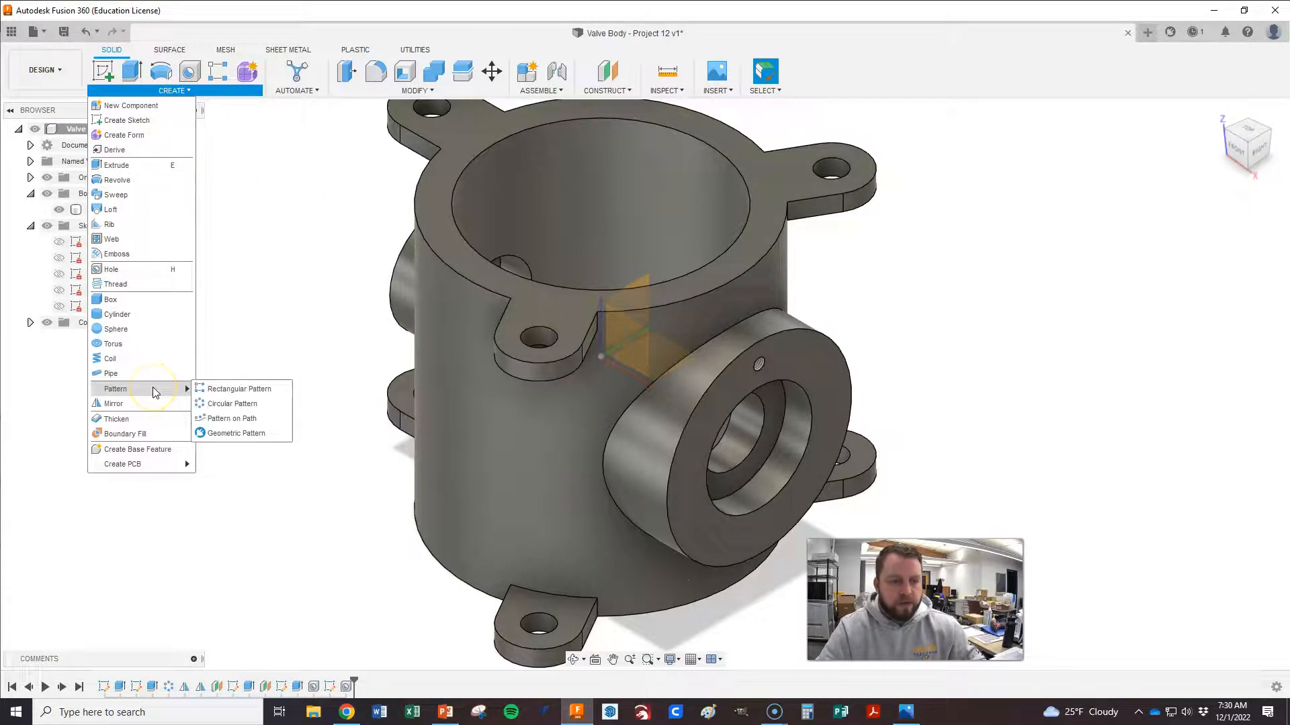
left_click(225, 404)
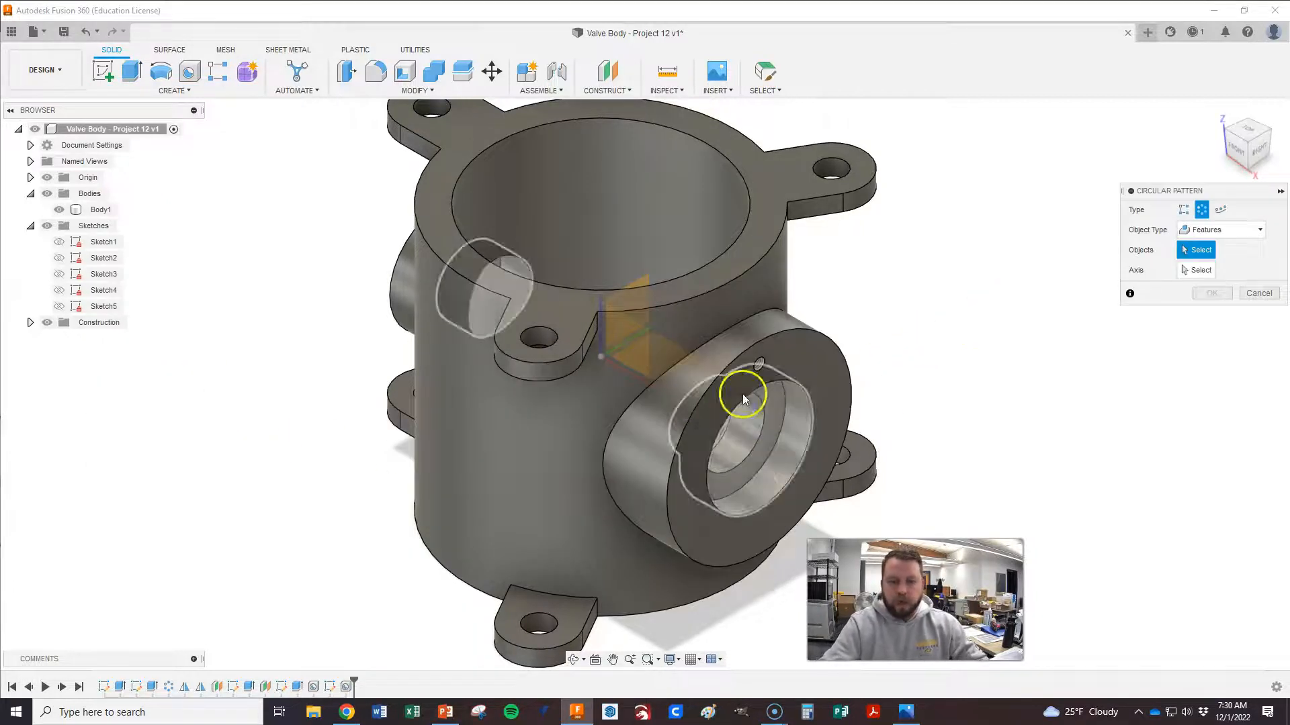
left_click(1259, 294)
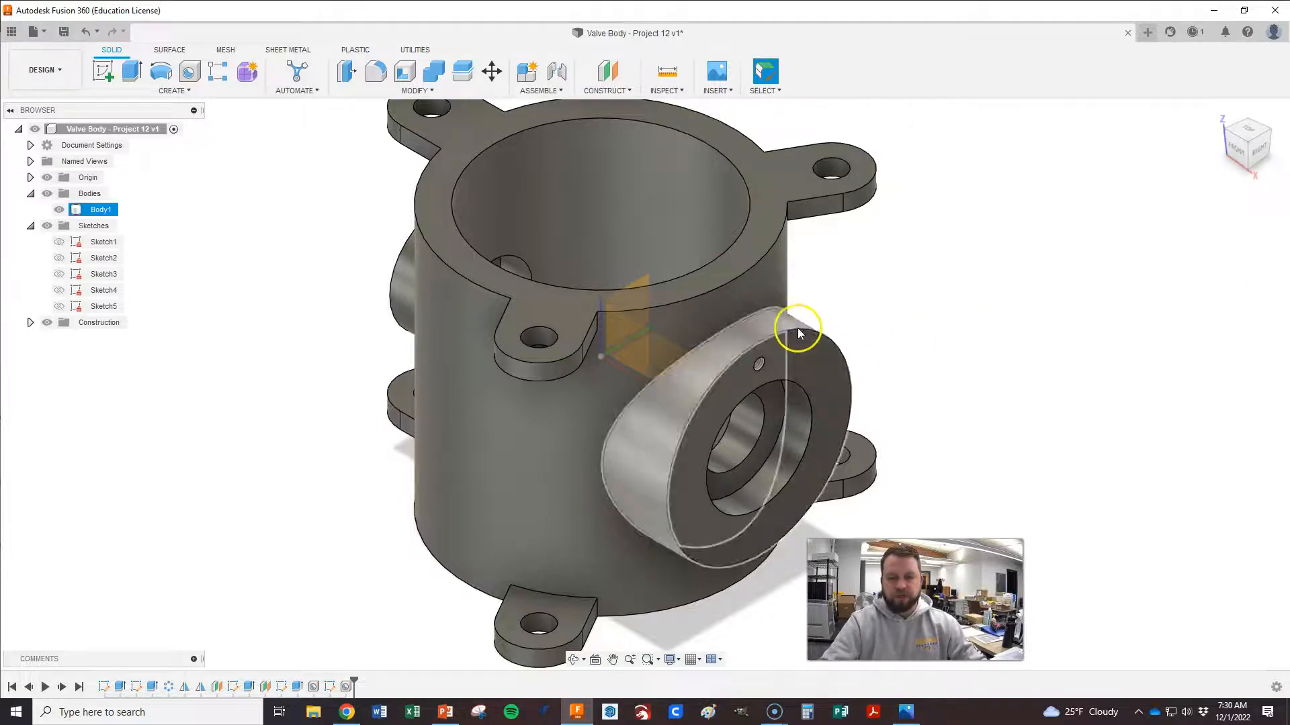
- Sketch a horizontal construction line on the front origin plane, from the origin out past the large boss's end face, and finish the sketch
scroll(800, 334, "down", 3)
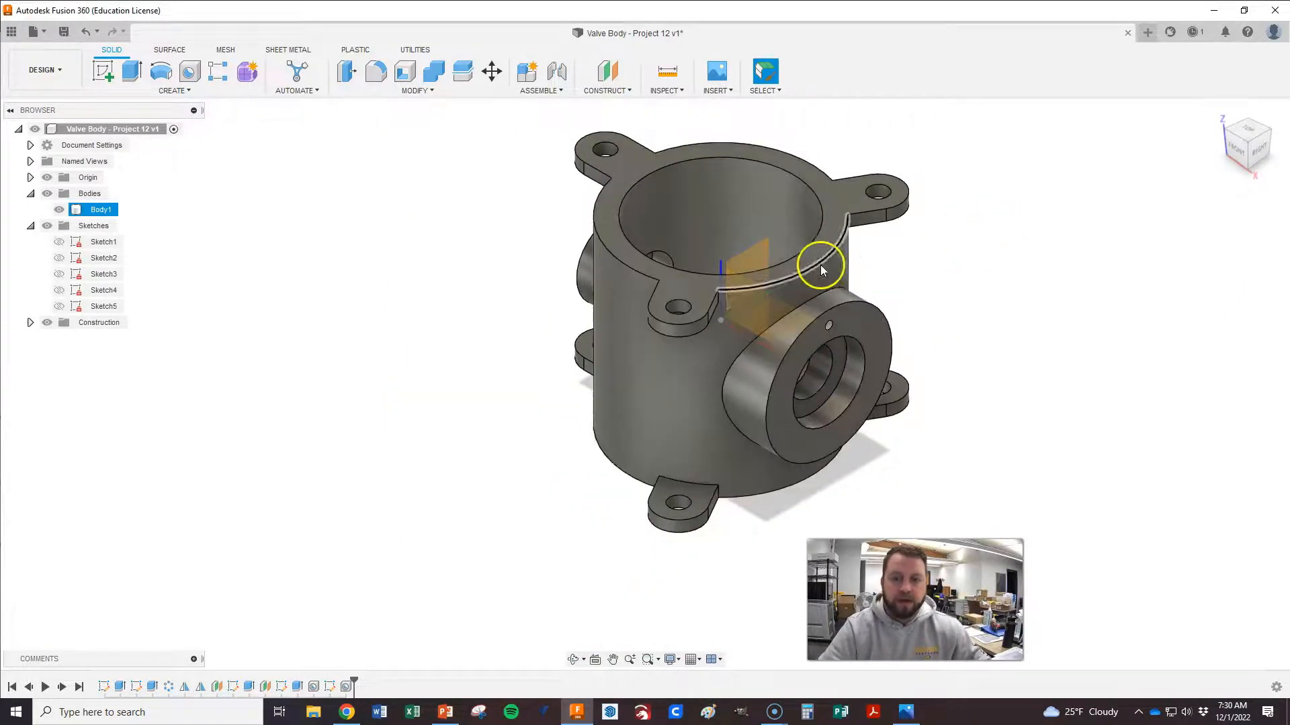
left_click(103, 71)
left_click(681, 200)
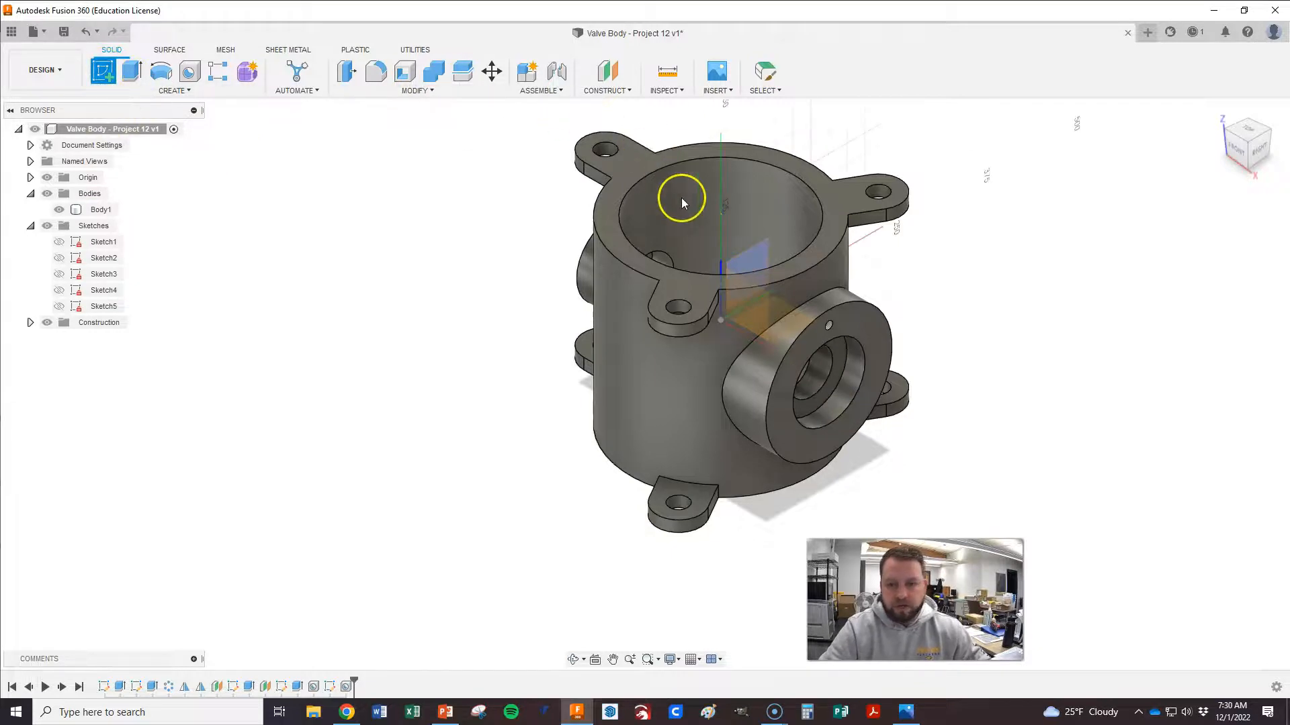
left_click(728, 269)
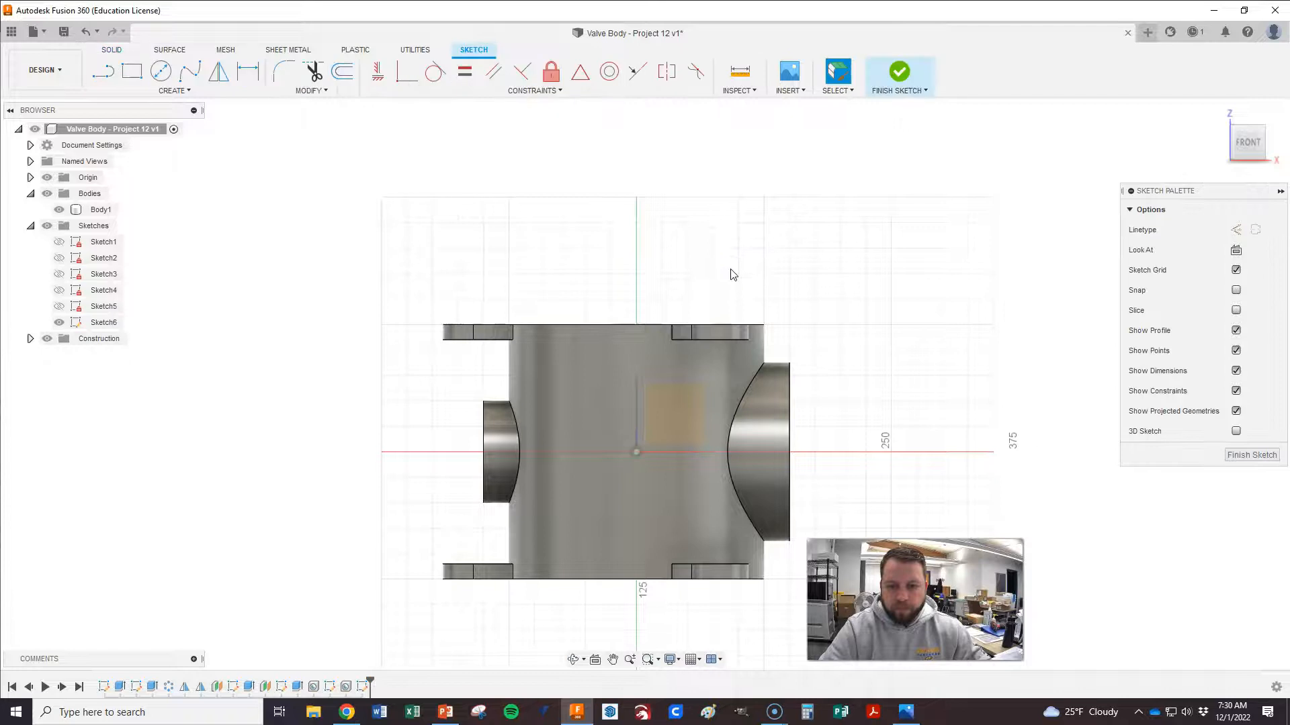
left_click(99, 77)
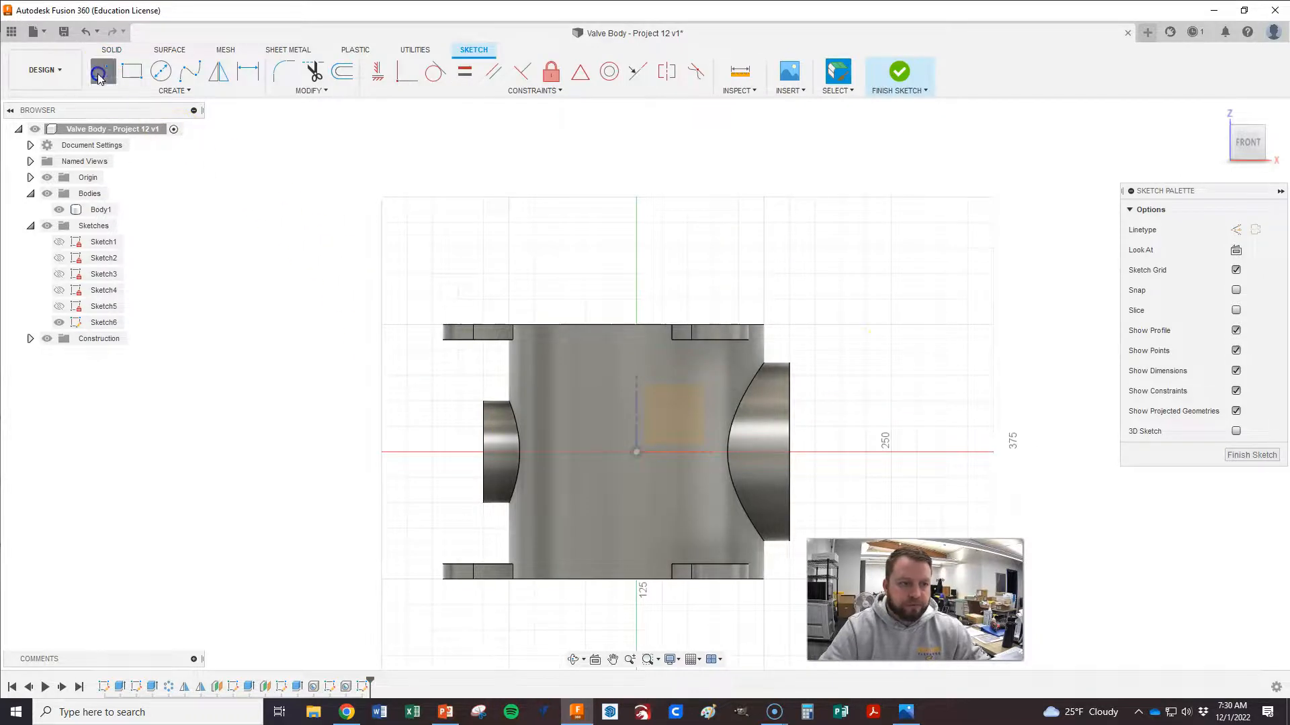
left_click(1236, 229)
left_click(640, 462)
left_click(791, 452)
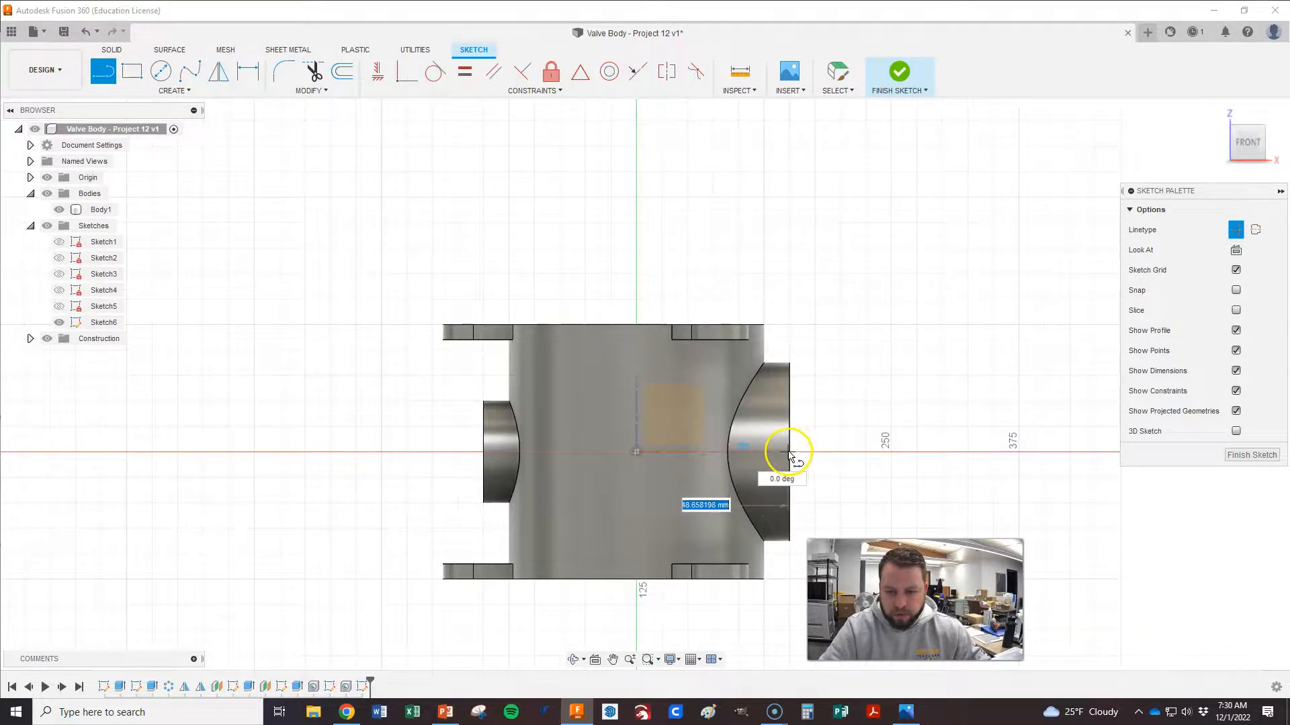
left_click(793, 455)
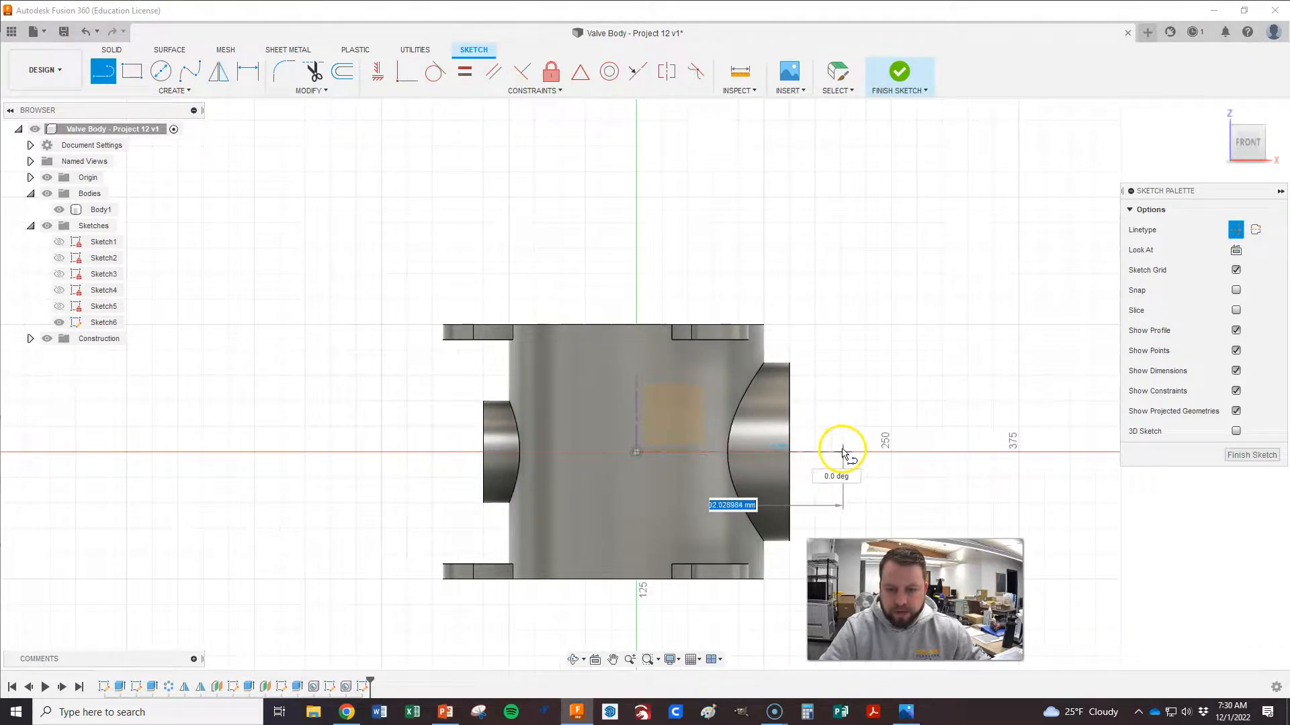
double_click(855, 452)
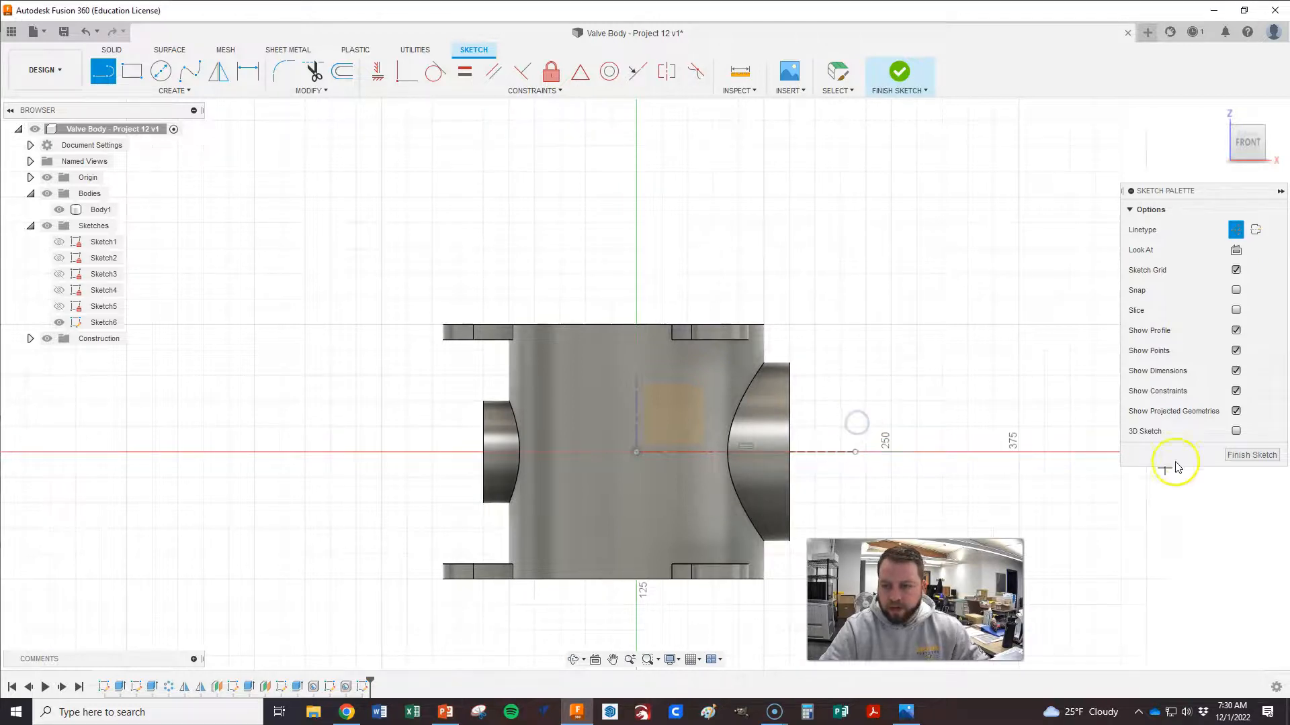
left_click(1240, 456)
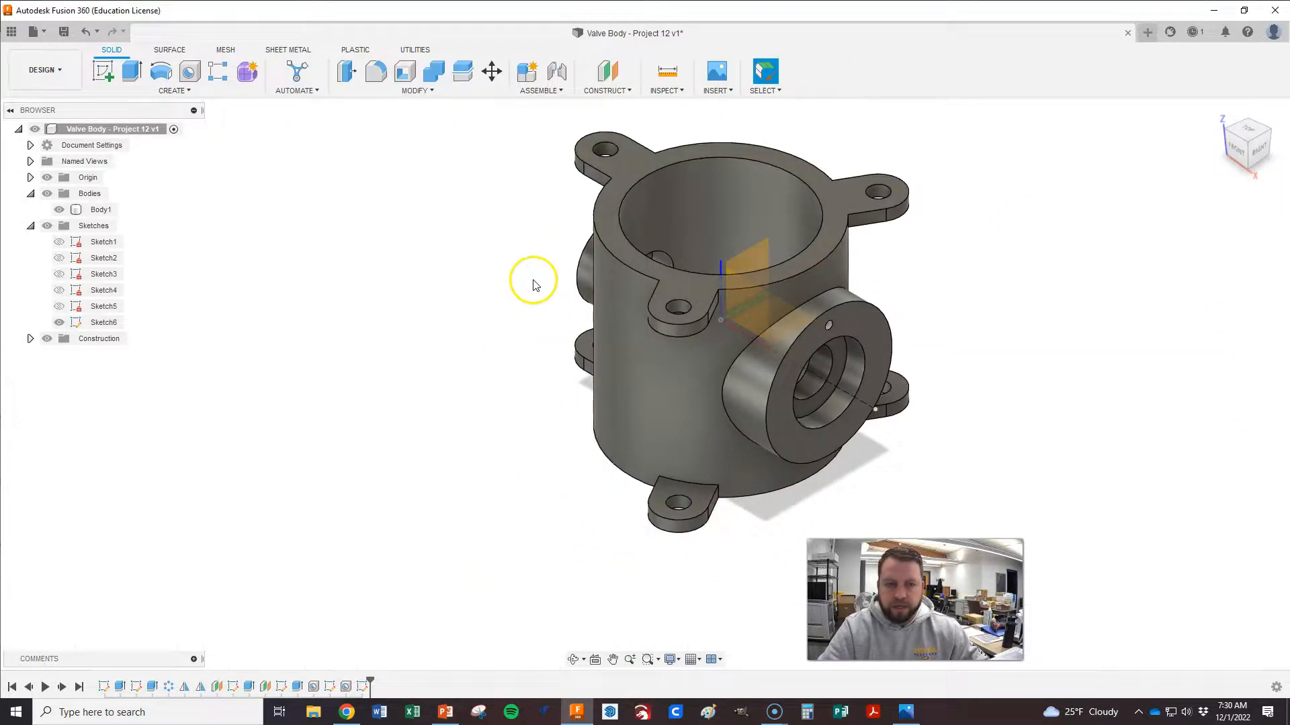
- Circular-pattern the tapped hole feature about the horizontal construction line with full distribution and a quantity of 3, checking the hole layout in the reference drawing
left_click(188, 90)
mouse_move(164, 393)
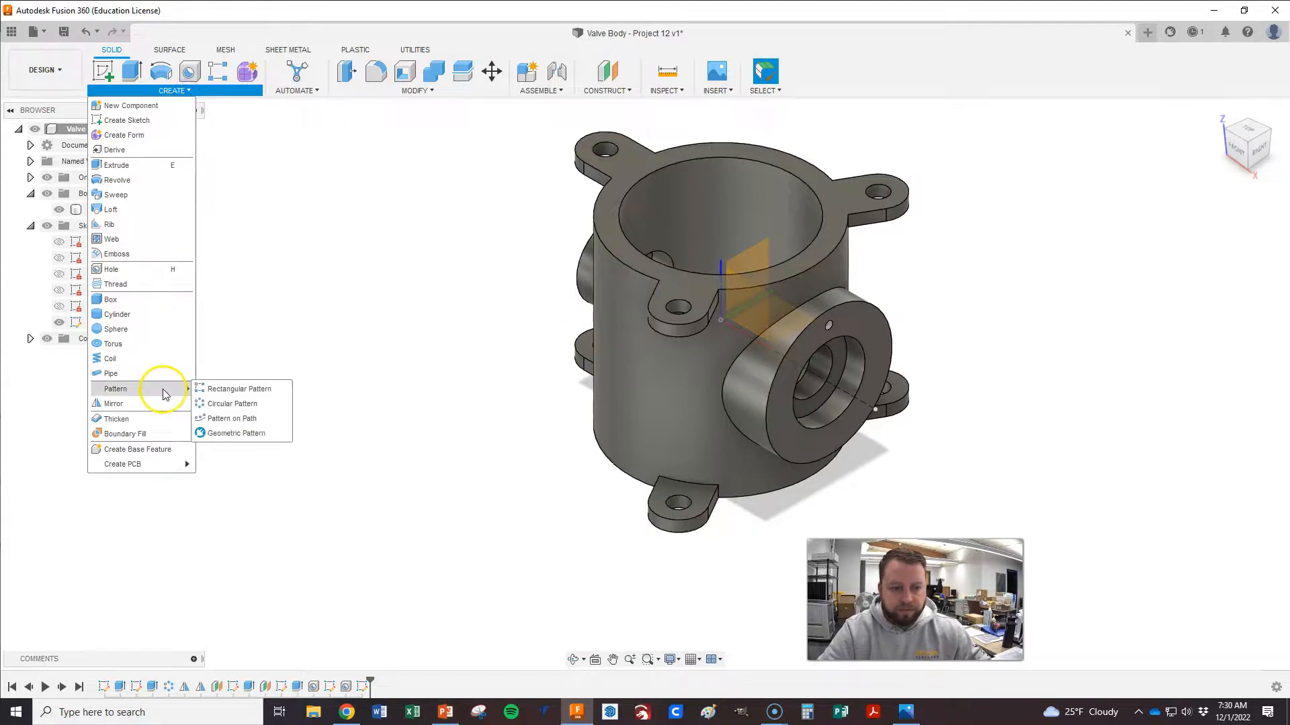
left_click(232, 403)
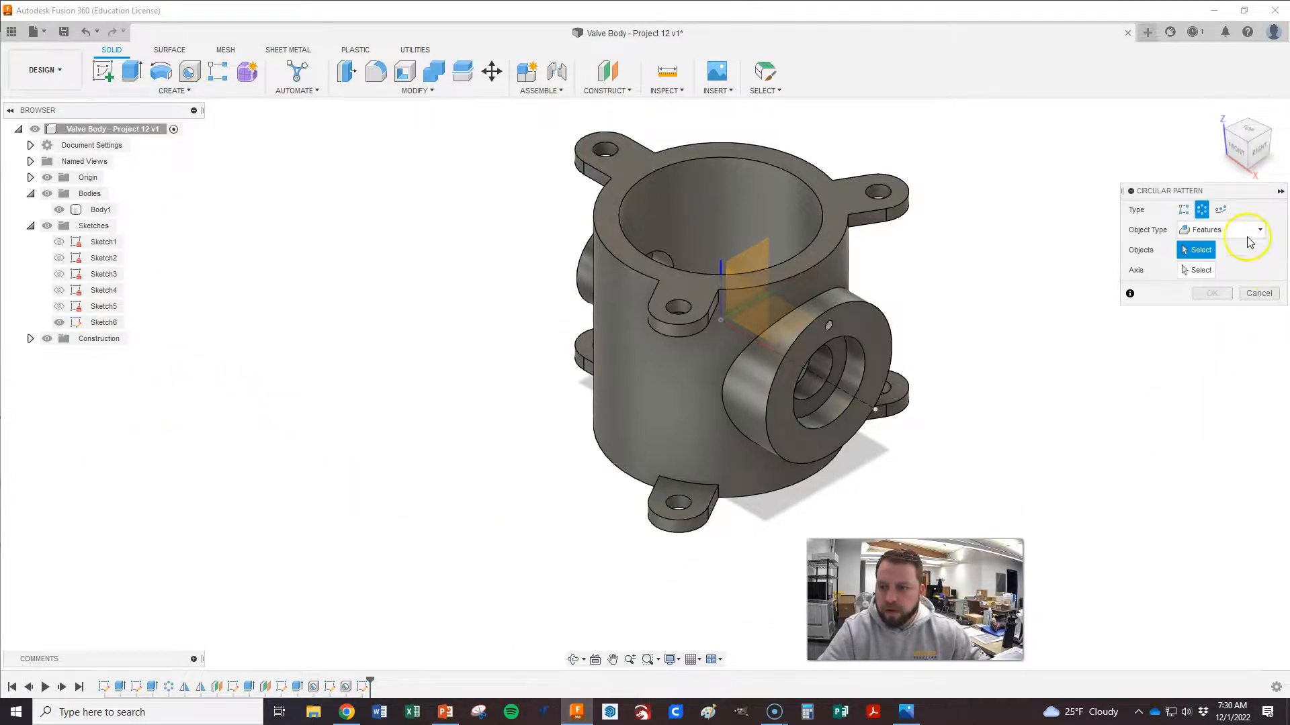
left_click(829, 325)
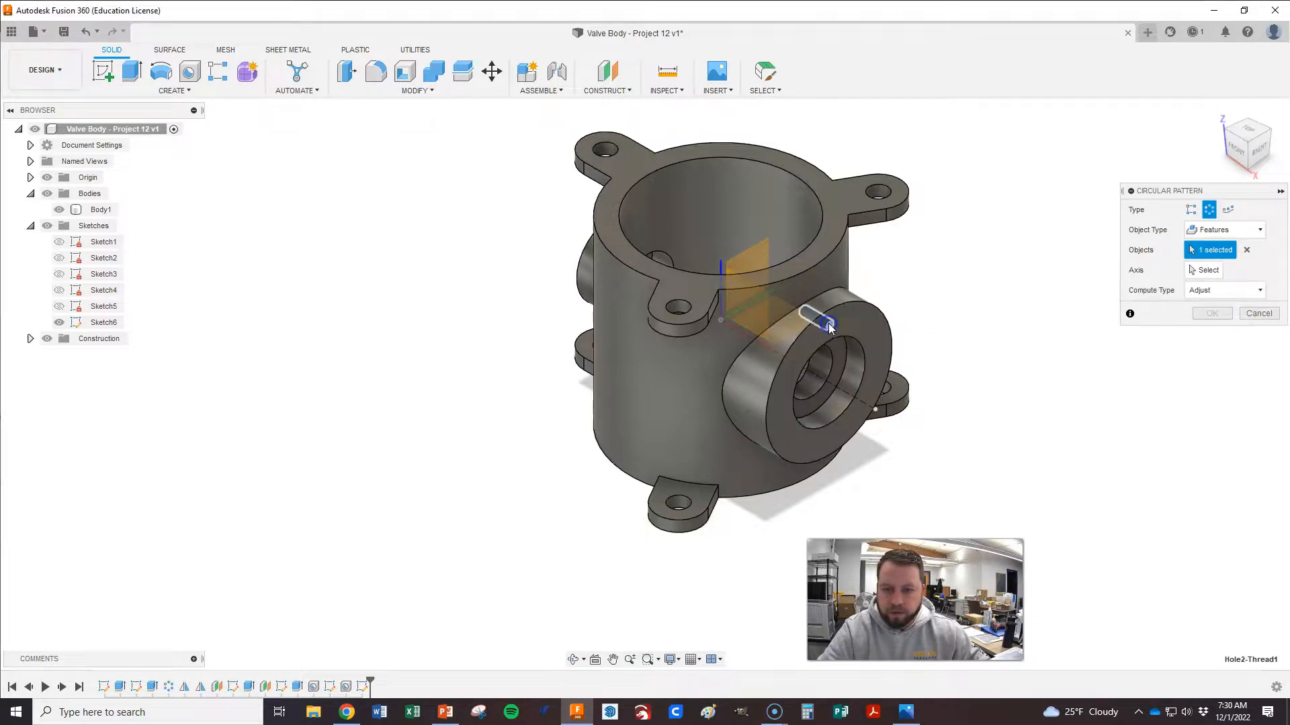
left_click(1204, 270)
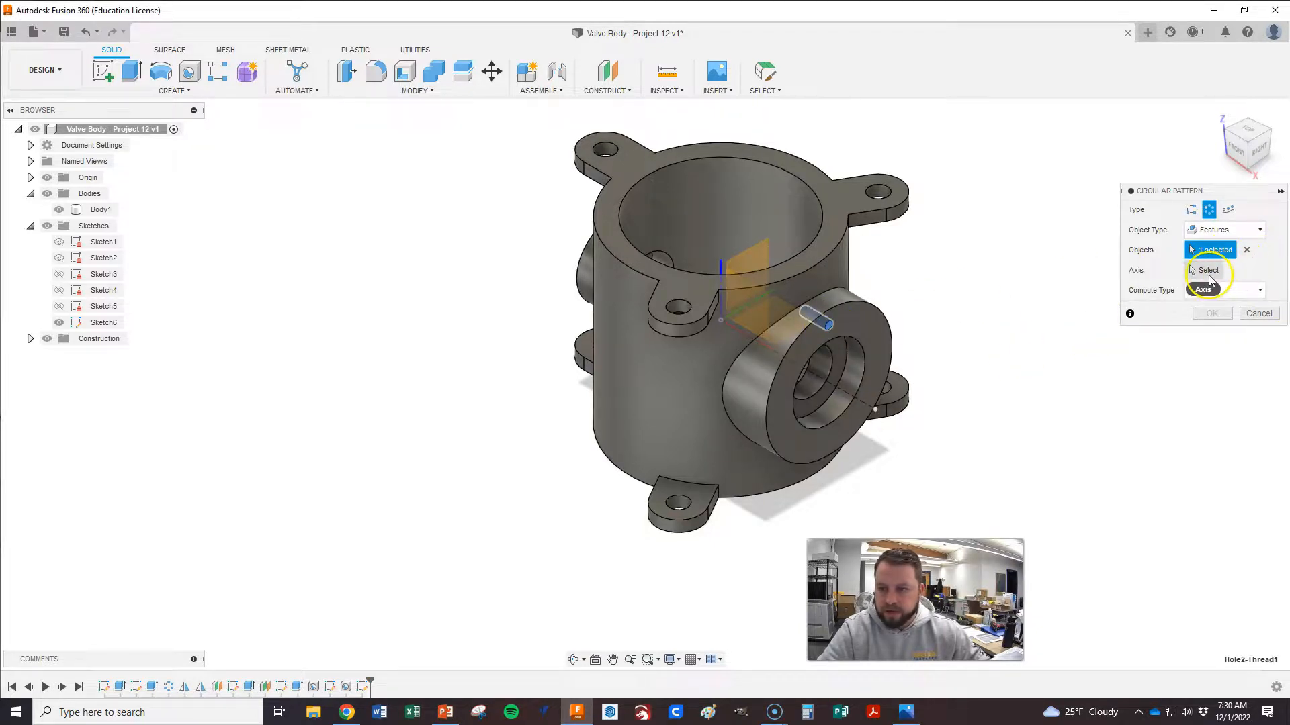
left_click(835, 388)
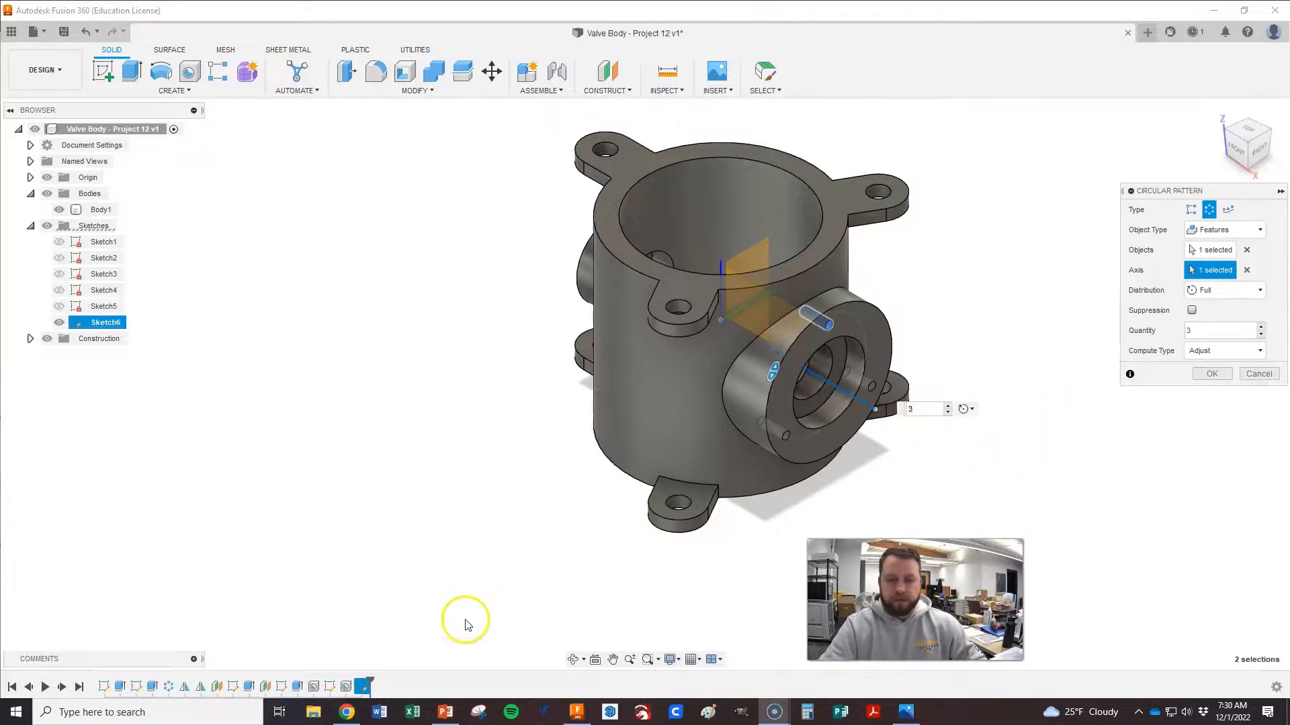
left_click(902, 710)
scroll(974, 485, "down", 3)
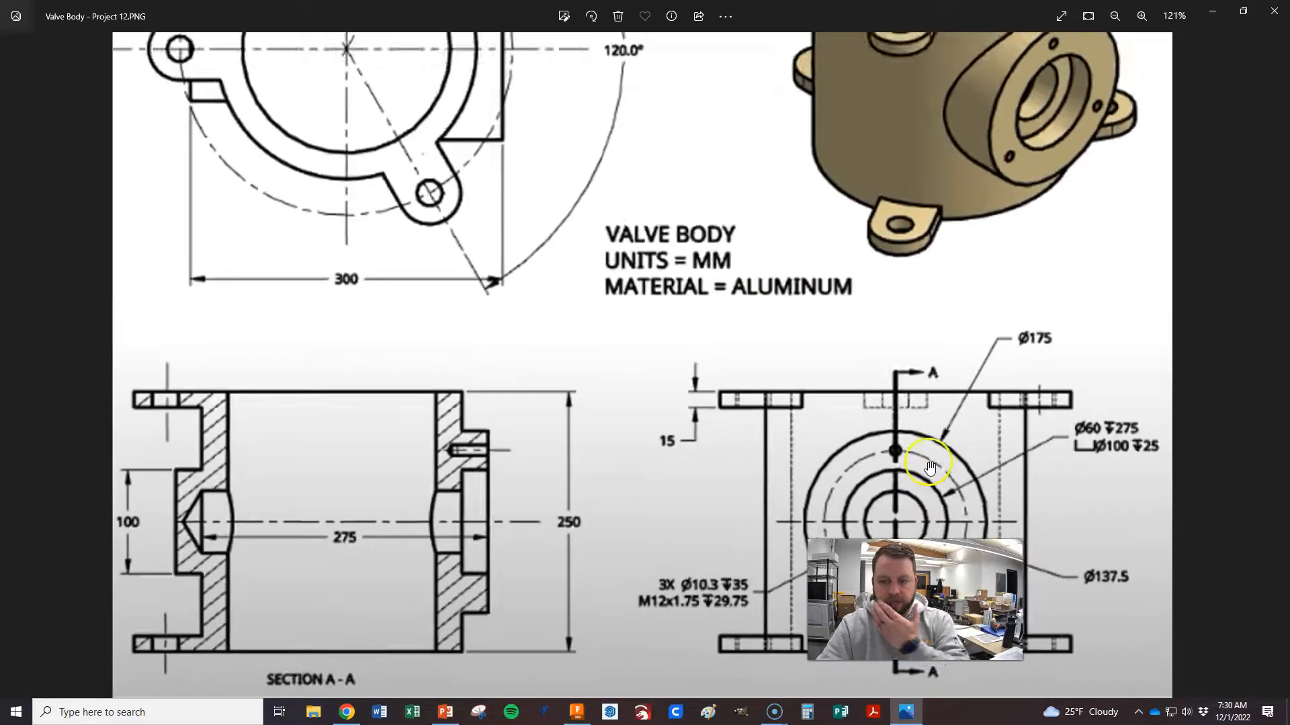
left_click(575, 712)
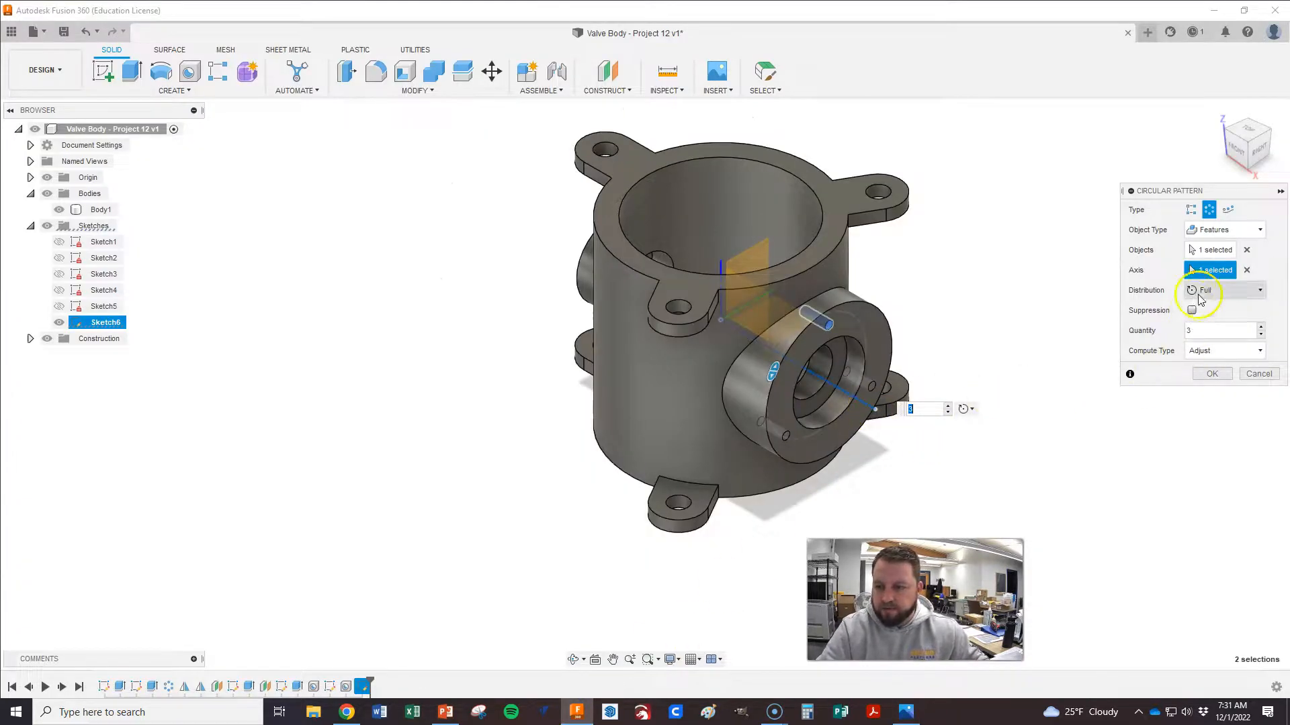
left_click(1212, 373)
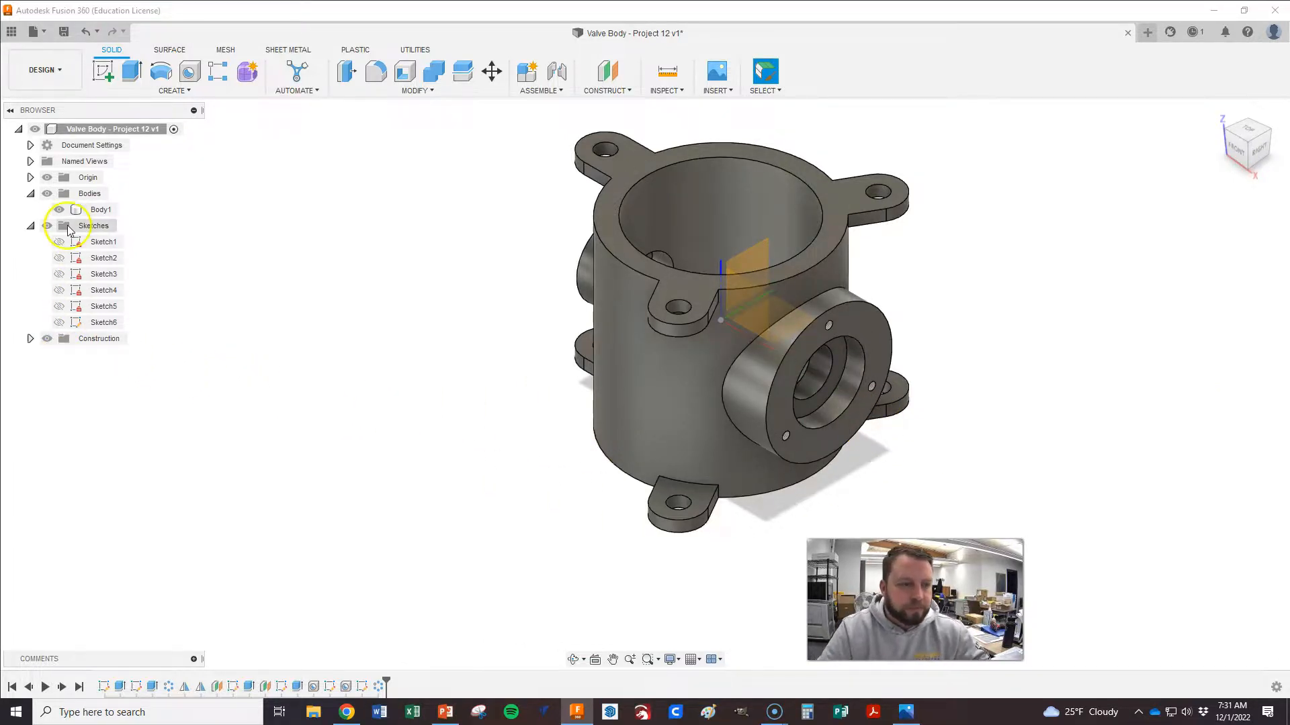
- Hide the origin geometry and expand the list of construction planes
left_click(47, 178)
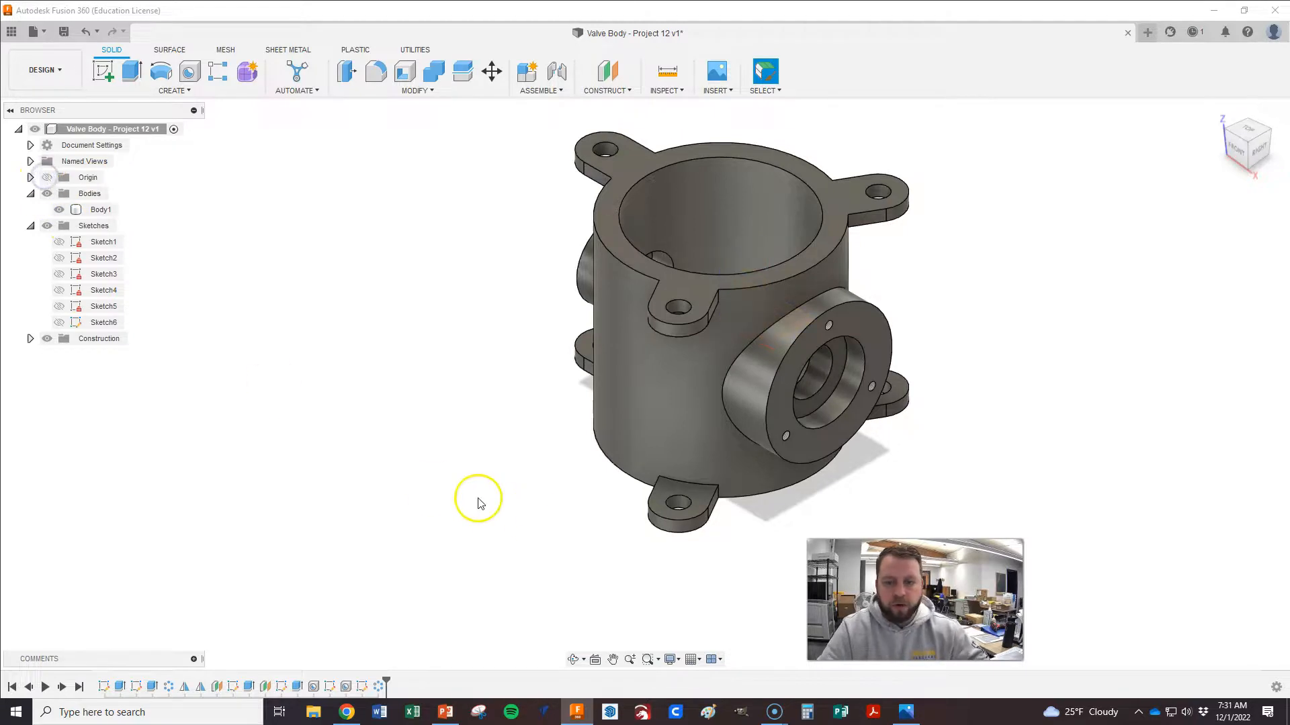
scroll(387, 536, "down", 3)
scroll(551, 471, "up", 1)
left_click(31, 339)
- Assign the Aluminum physical material from the Metal category of the Fusion 360 Material Library to the valve body
right_click(101, 212)
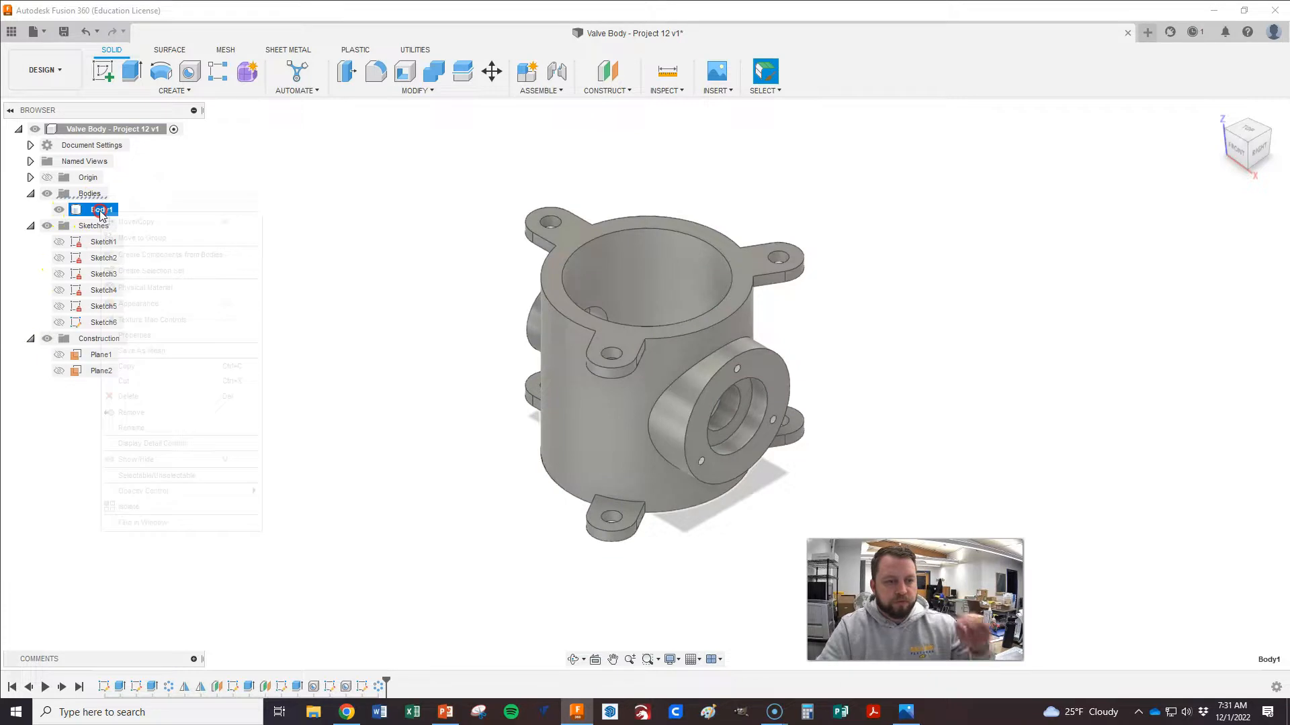
left_click(152, 287)
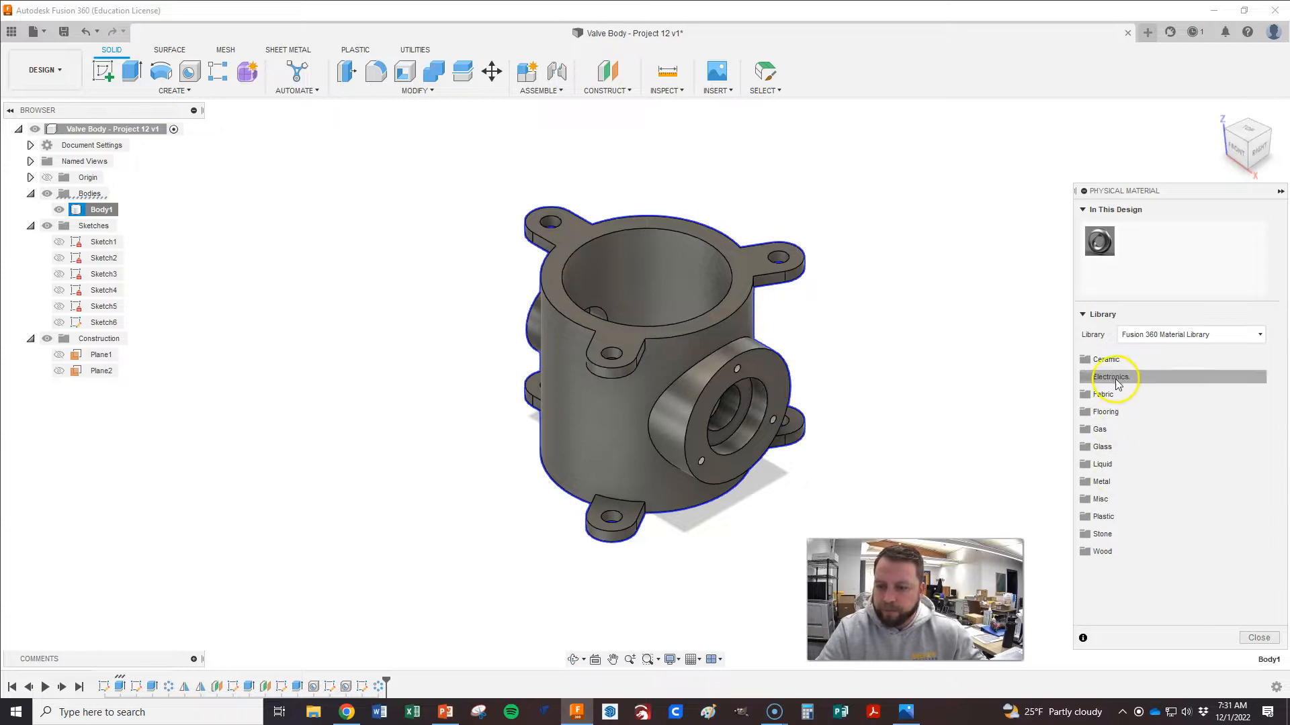
left_click(1102, 482)
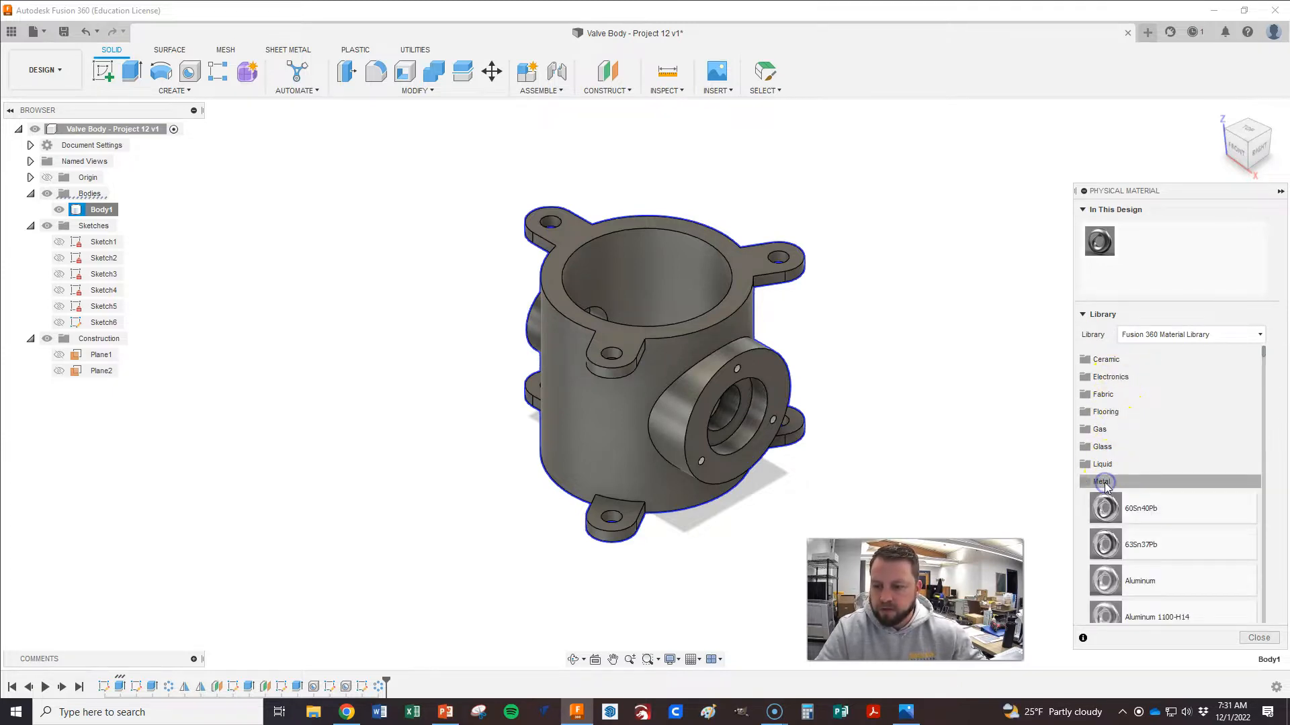
scroll(1164, 448, "down", 3)
scroll(1165, 449, "up", 2)
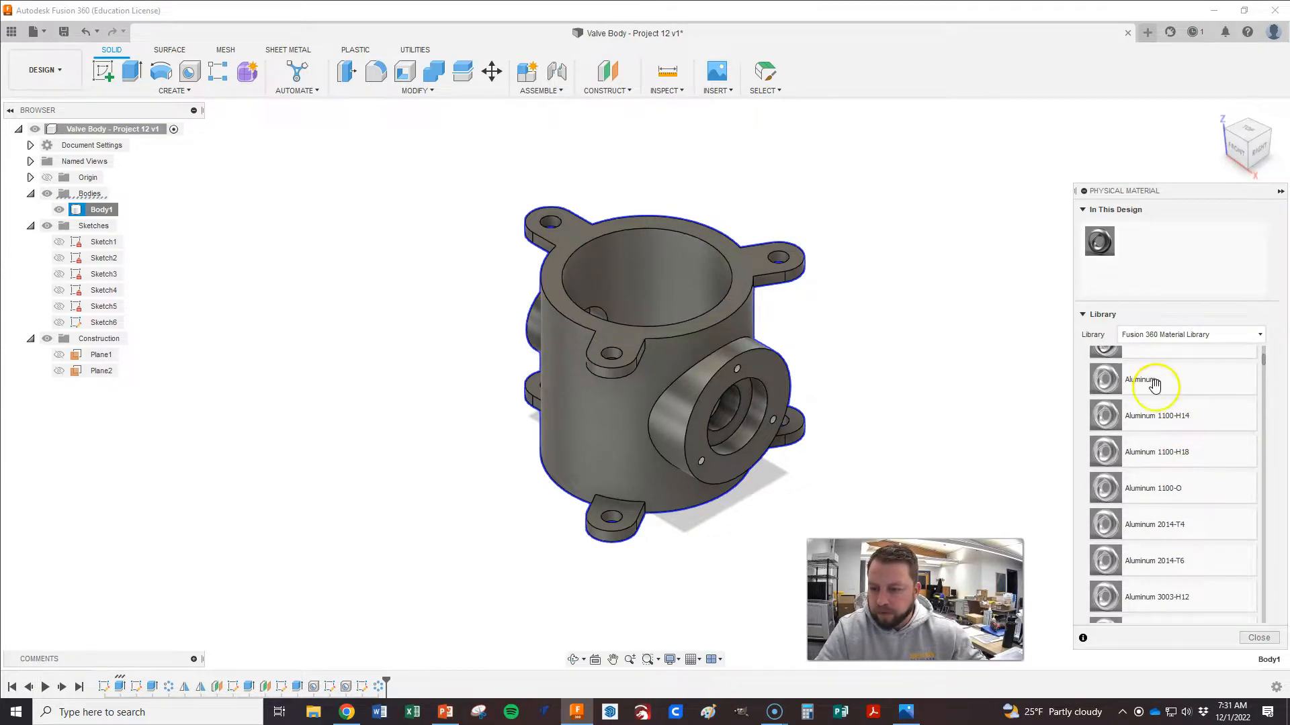
left_click_drag(1149, 468, 788, 397)
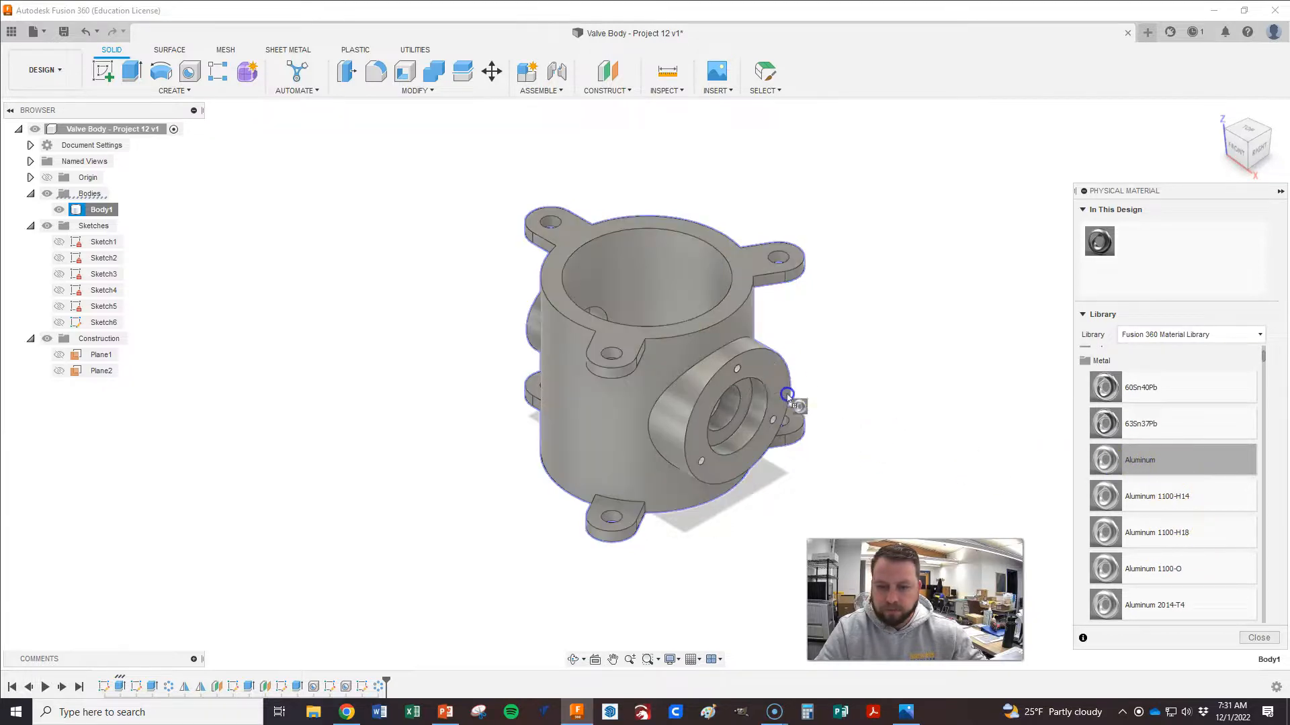
left_click_drag(696, 368, 695, 368)
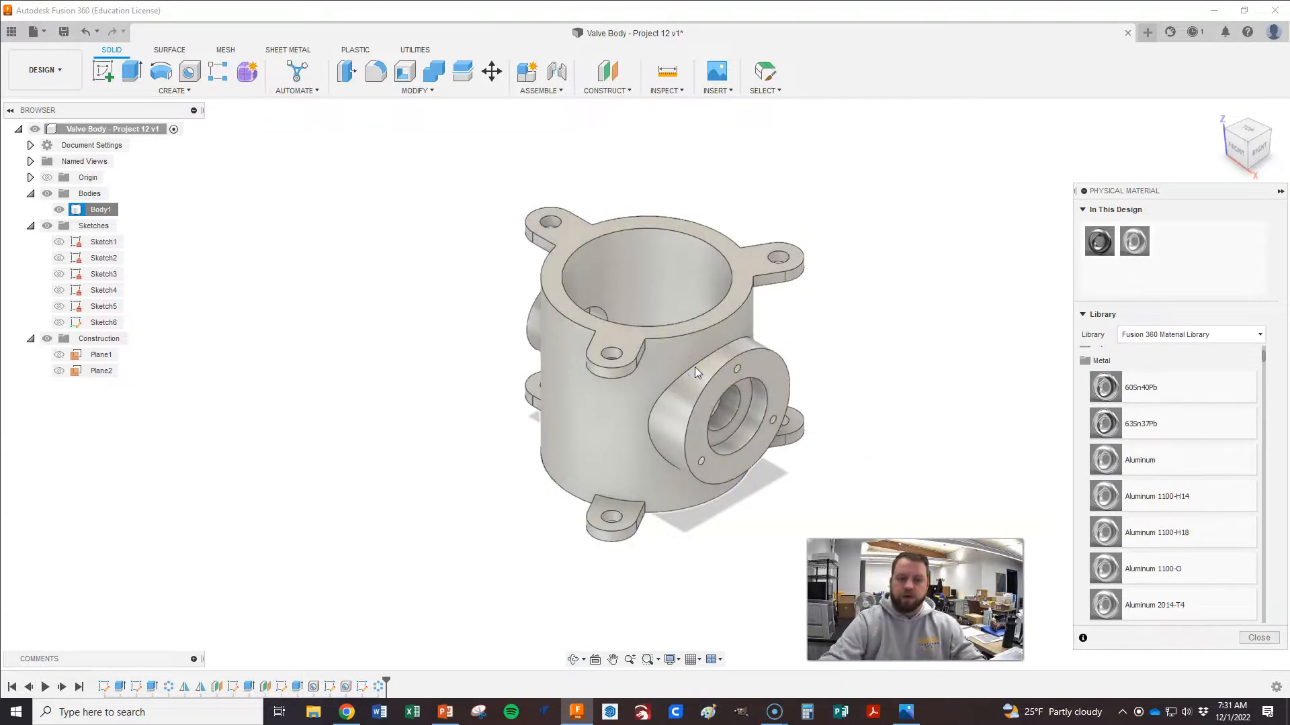
left_click(1260, 638)
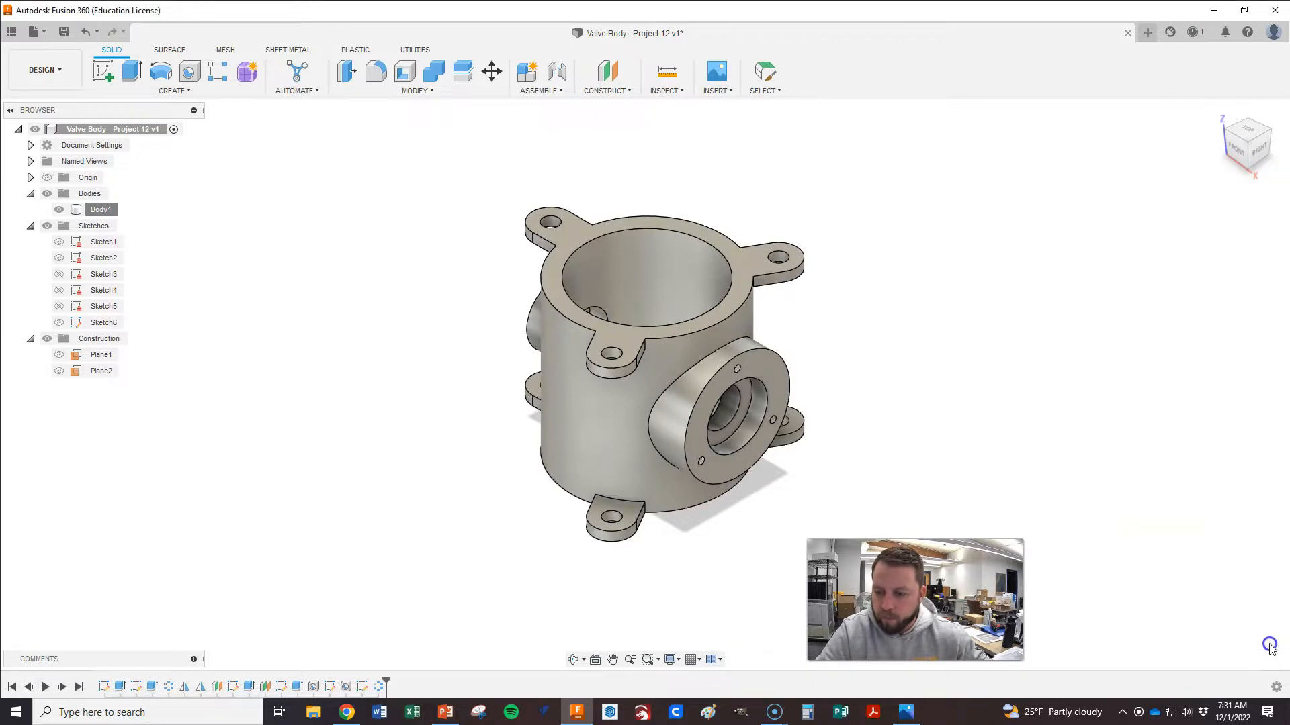
- Open the valve body's properties to examine its mass, volume and physical material
right_click(99, 210)
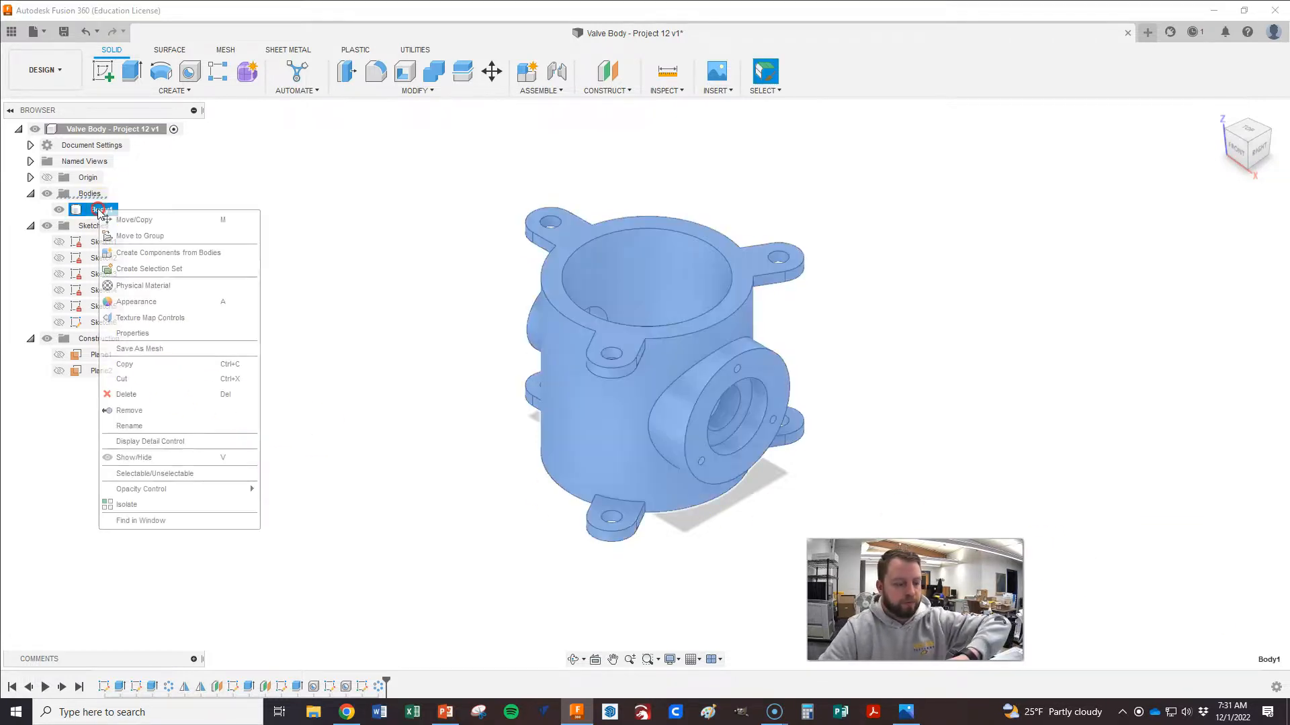
left_click(132, 333)
middle_click_drag(772, 397, 550, 418, "shift")
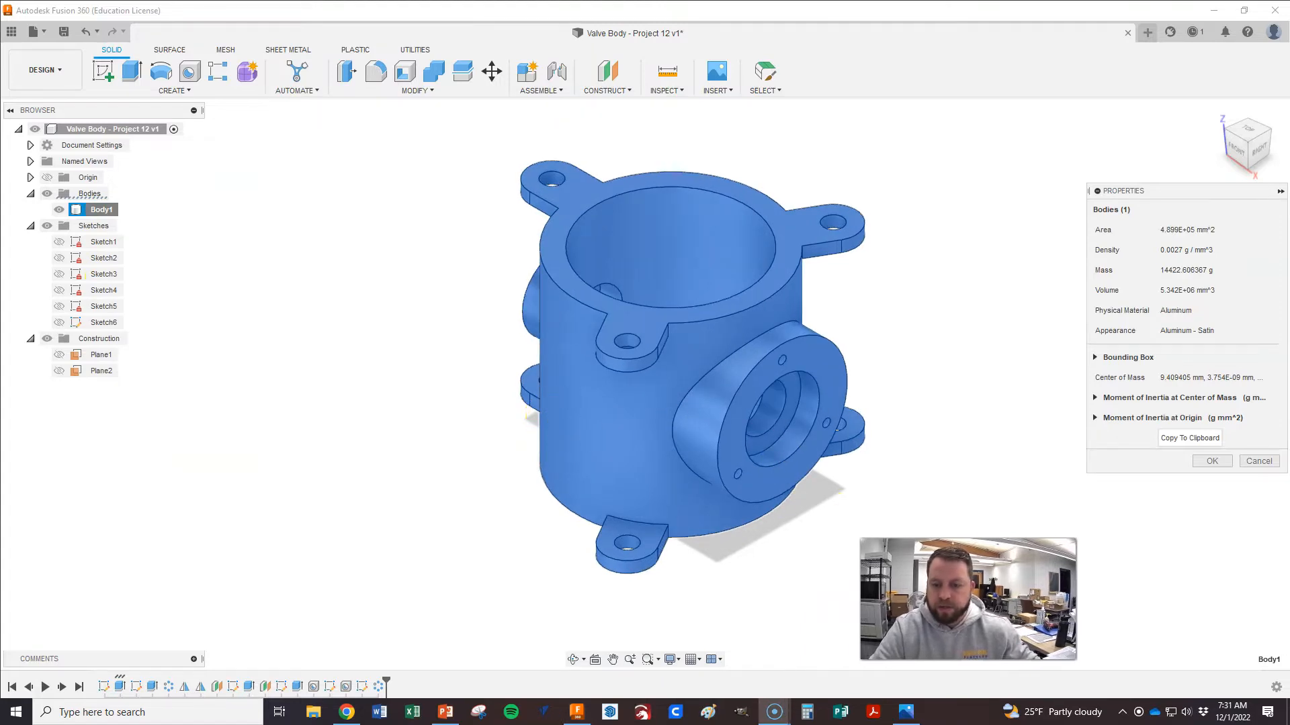
left_click(839, 518)
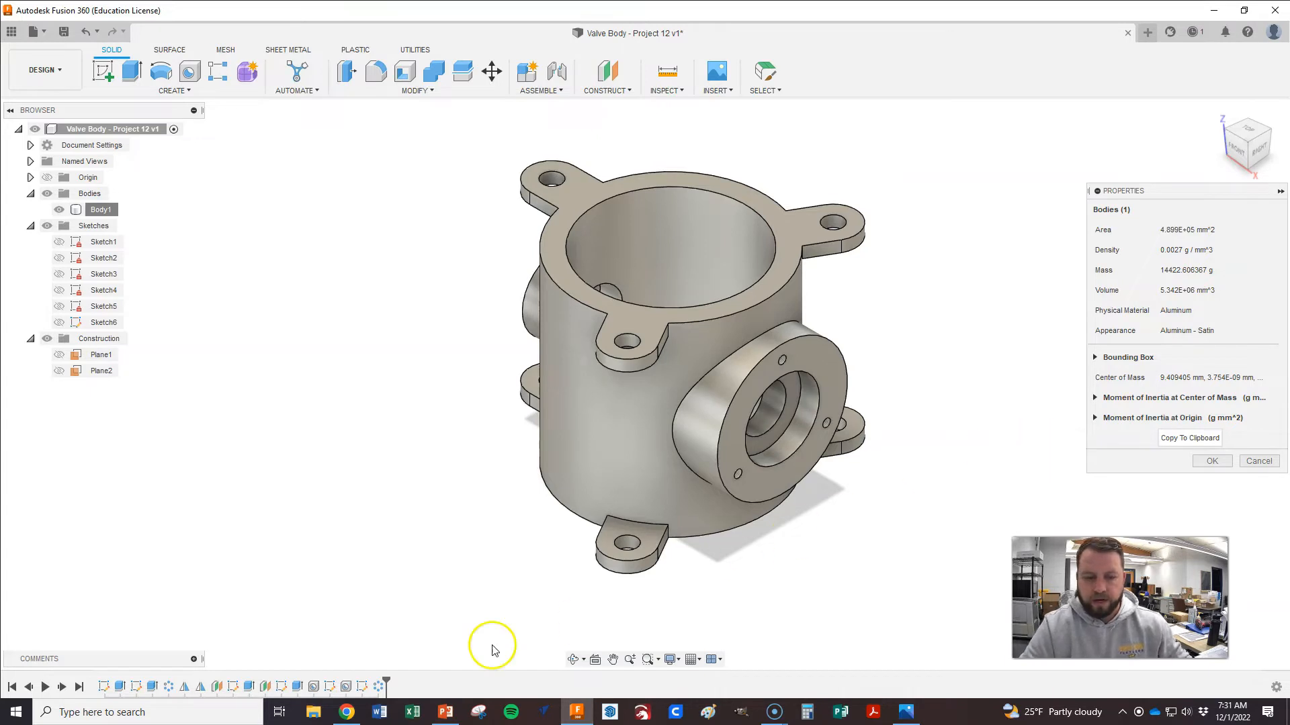